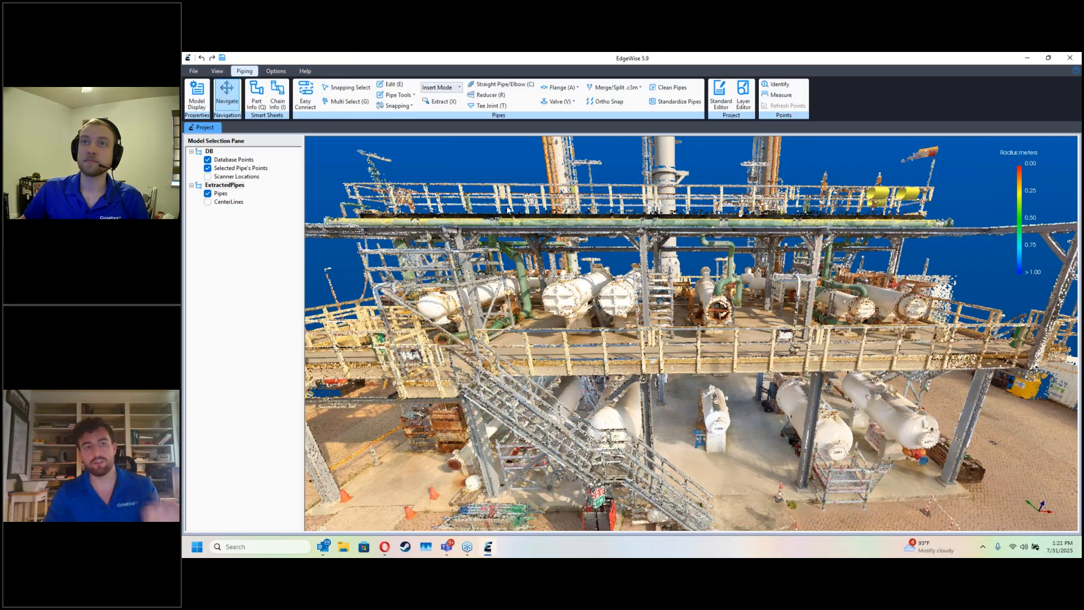
Step: Examine the extracted pipes across the elevated pipe rack with the database points hidden, and show the points again
left_click_drag(510, 216, 566, 251)
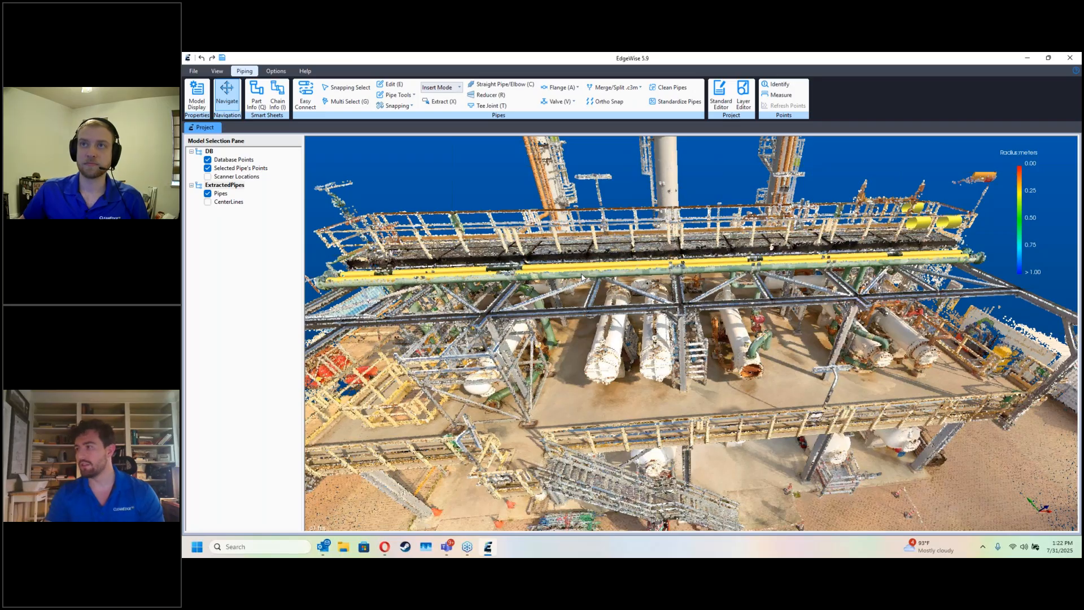
left_click(647, 307)
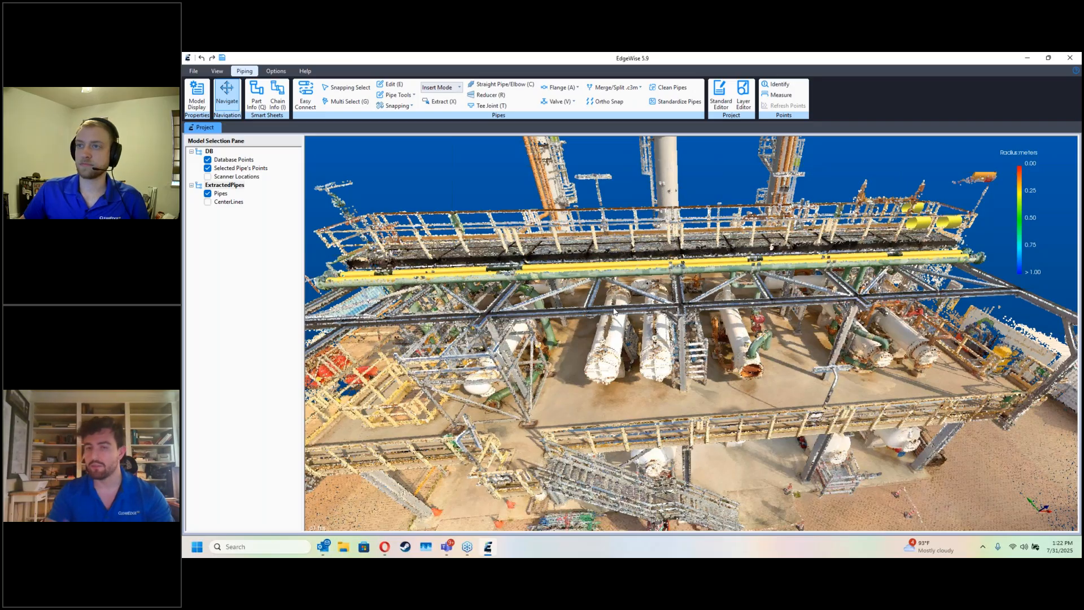
key("d")
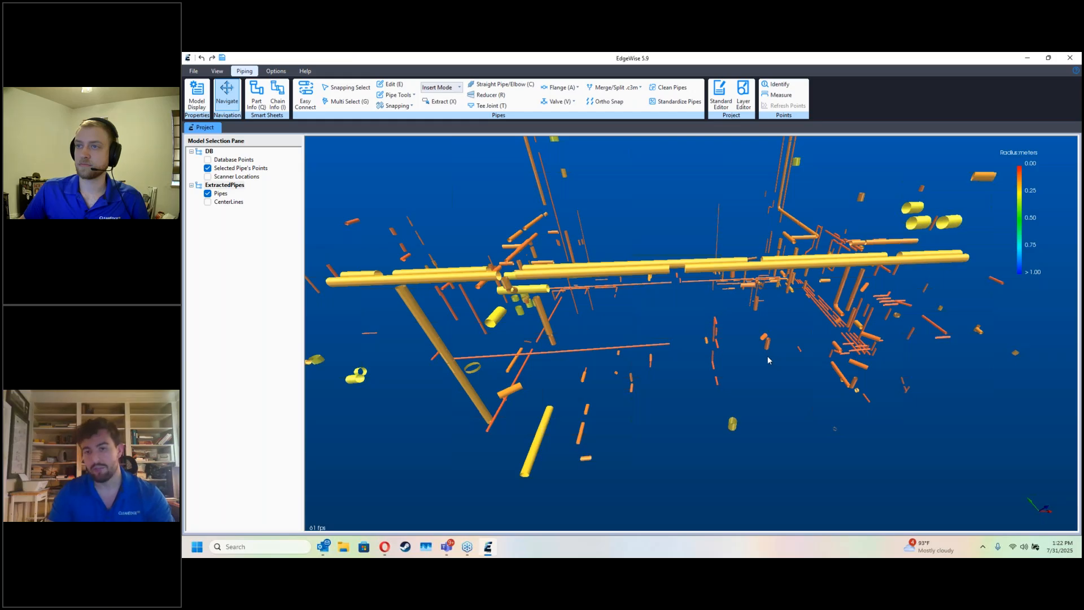
left_click_drag(768, 360, 742, 355)
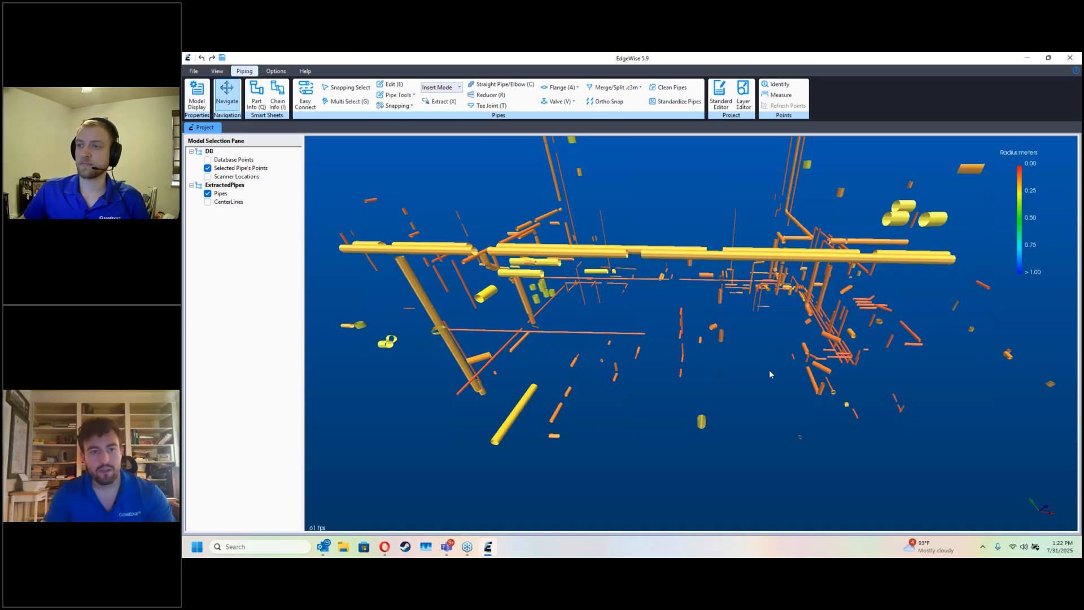
key("space")
Step: Focus the view on the near end of the elevated pipe run and look along its length
left_click_drag(769, 371, 728, 346)
right_click(728, 347)
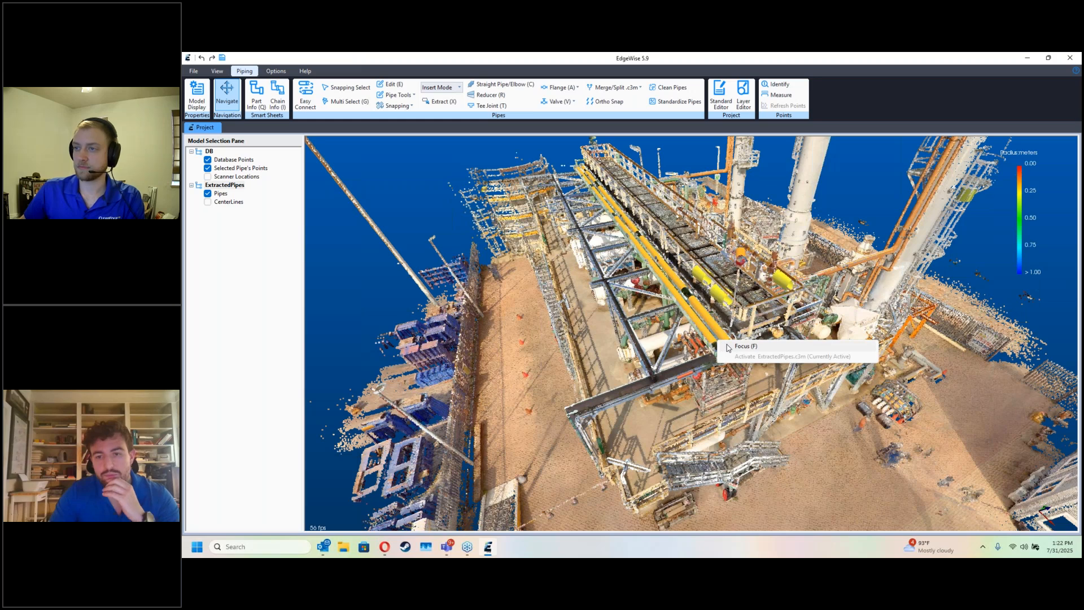
left_click(730, 346)
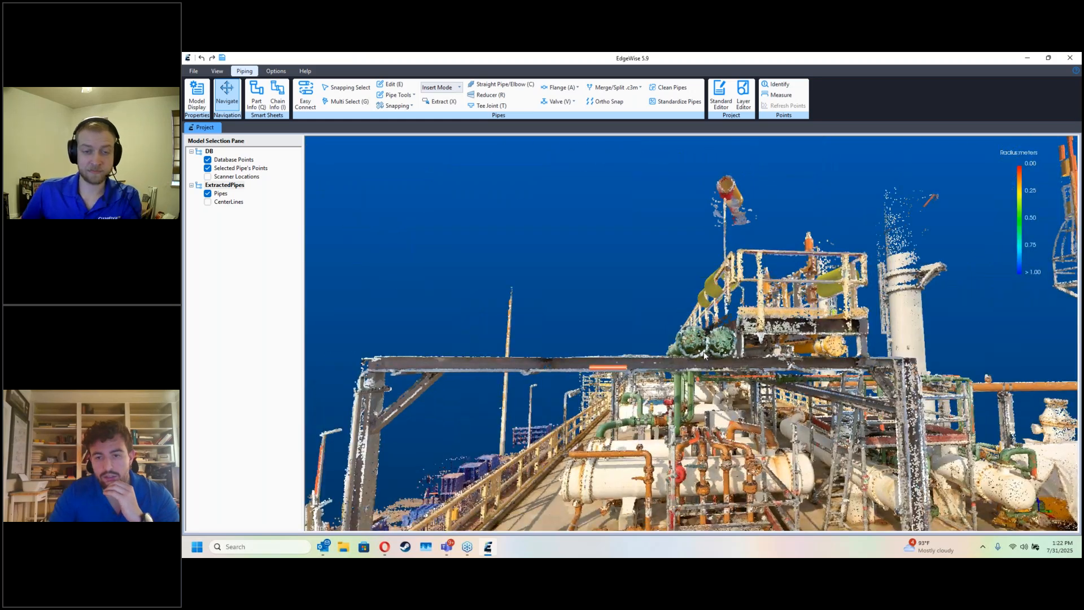
left_click_drag(704, 356, 698, 387)
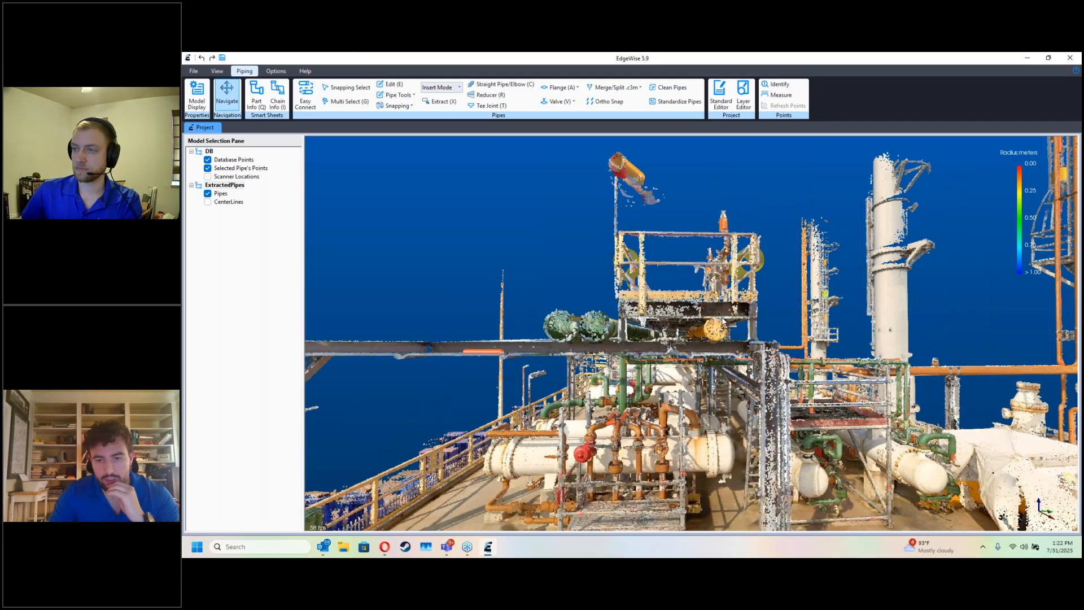
mouse_move(723, 414)
left_mouse_down()
mouse_move(734, 479)
mouse_move(737, 420)
left_mouse_up()
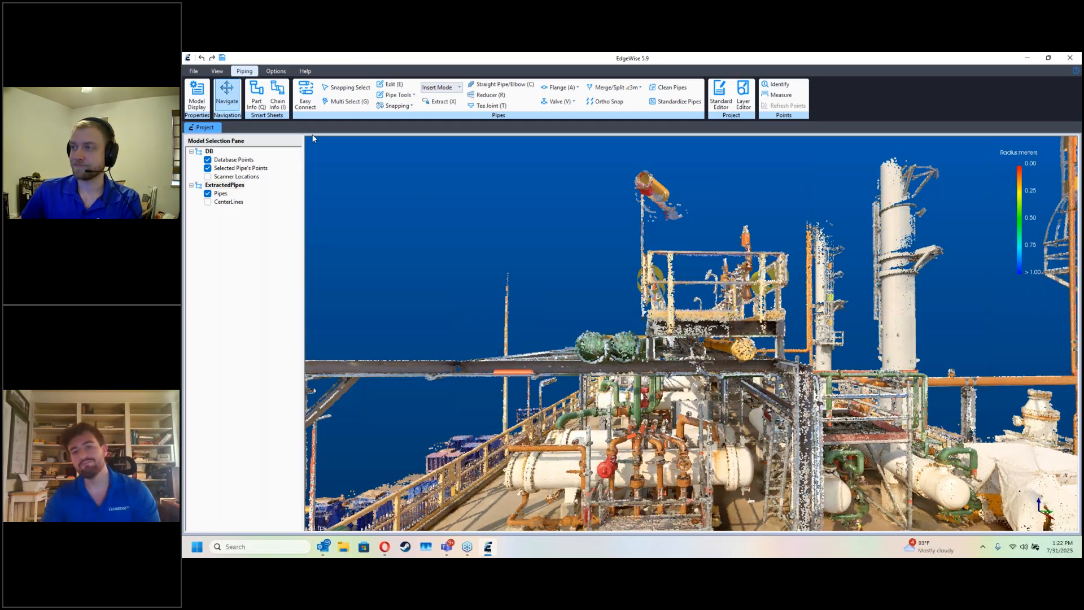
Step: Change the view projection to Orthographic and level the end-on view of the pipe rack
left_click(216, 72)
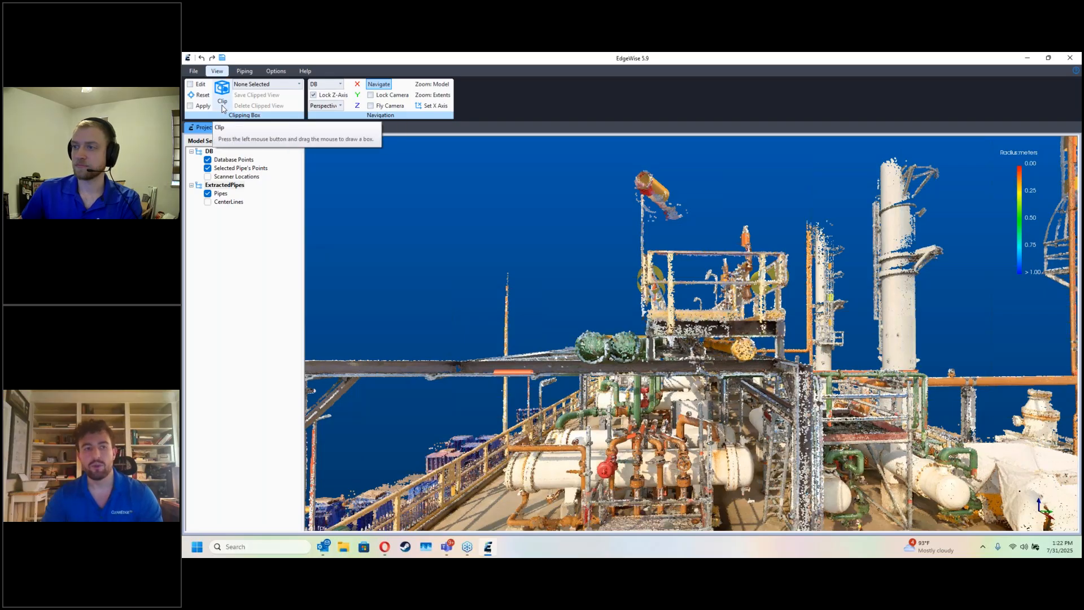
left_click(332, 107)
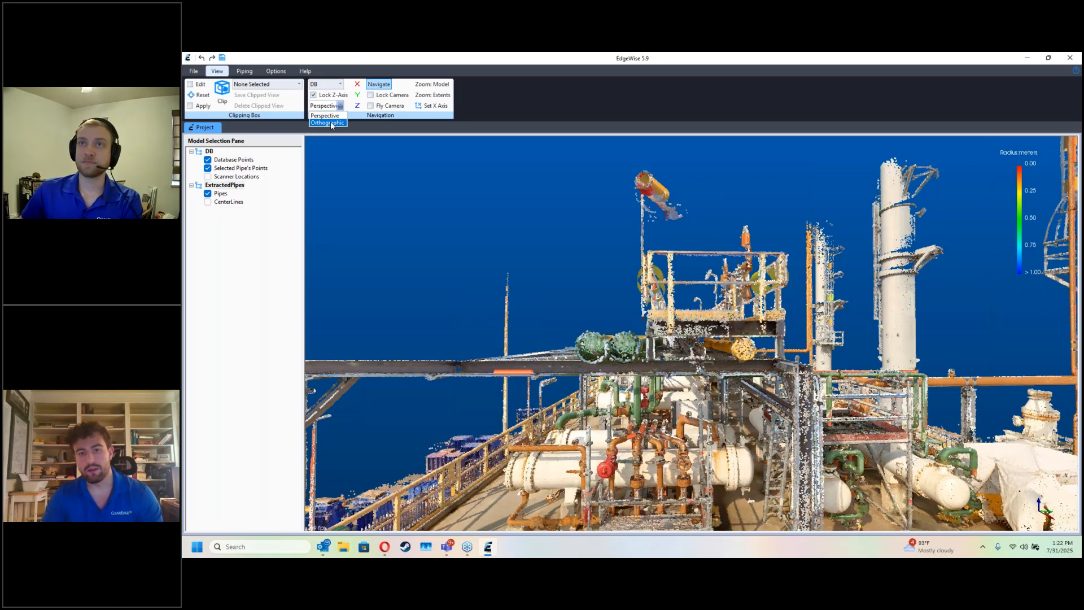
left_click(330, 121)
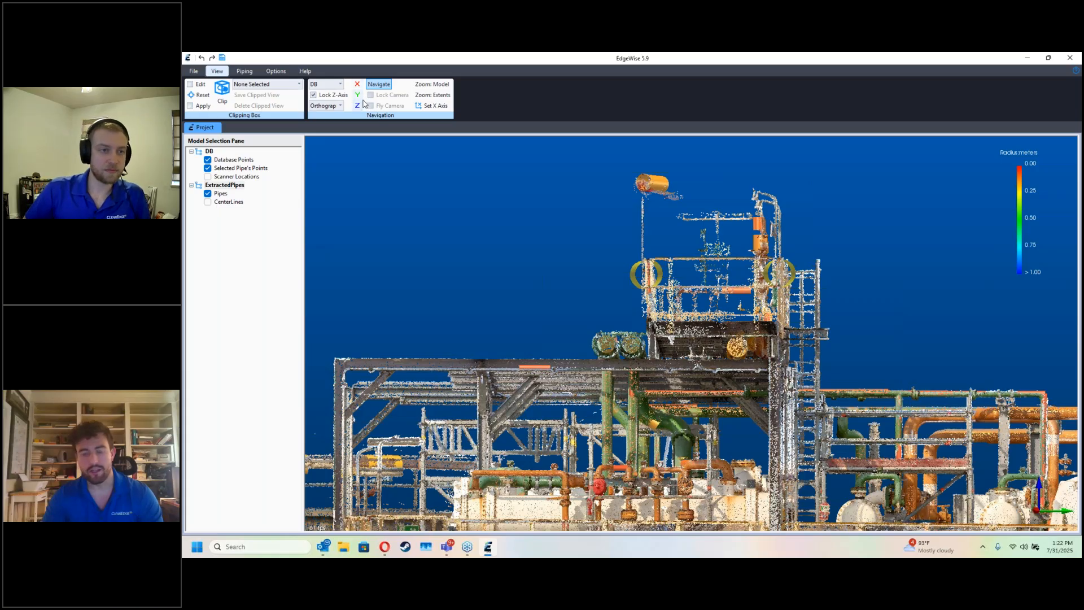
mouse_move(689, 342)
left_mouse_down()
mouse_move(848, 350)
mouse_move(669, 333)
left_mouse_up()
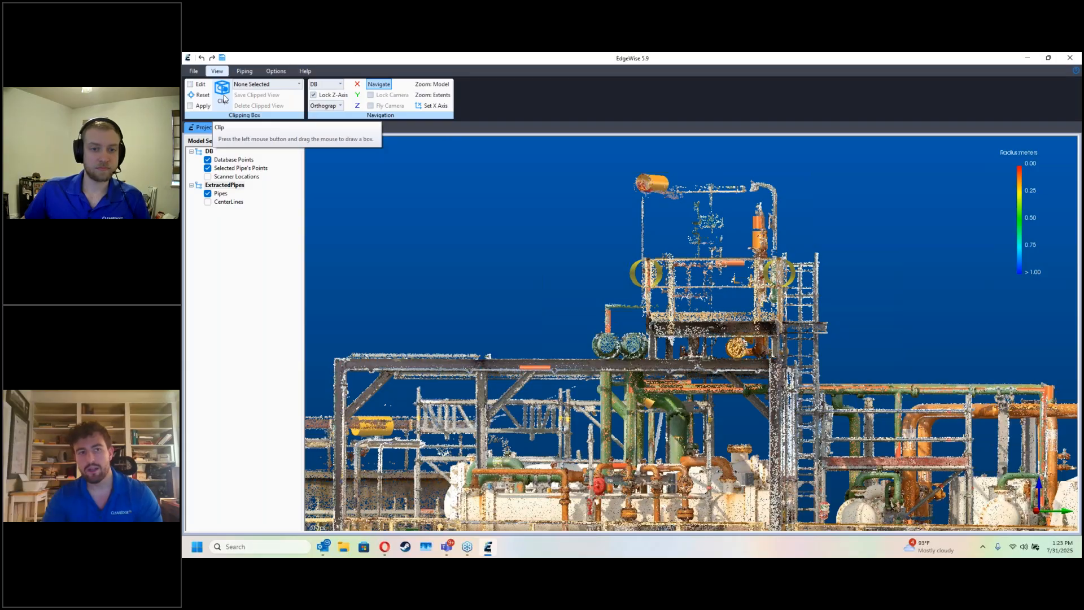
Step: Draw a clipping box around the upper walkway and its parallel pipes in the end-on view
left_click(222, 97)
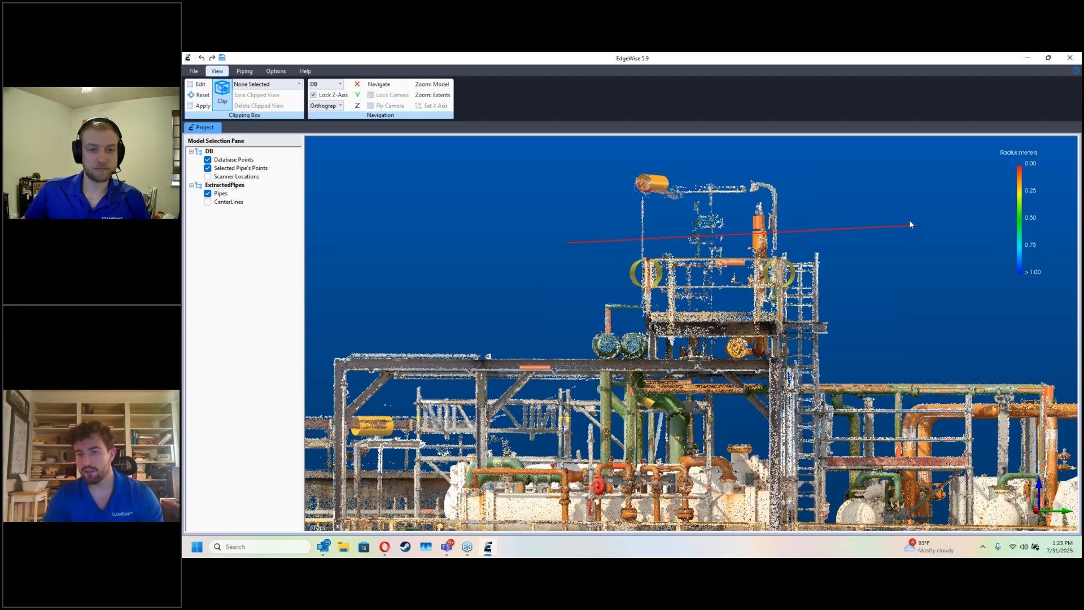
left_click(840, 244)
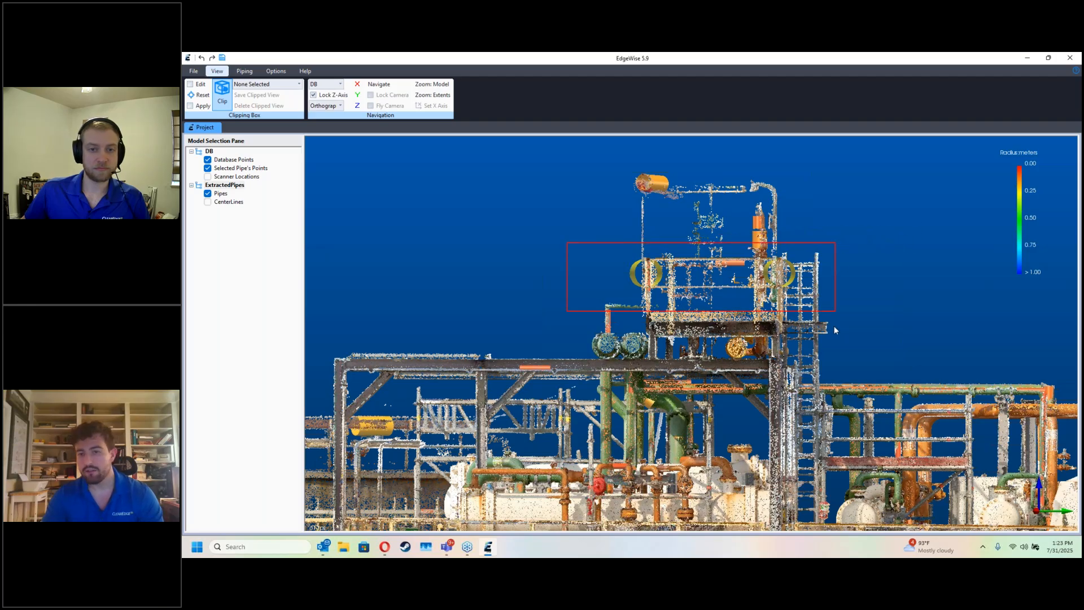
left_click(835, 380)
left_click_drag(835, 379, 733, 377)
middle_click_drag(551, 370, 710, 365)
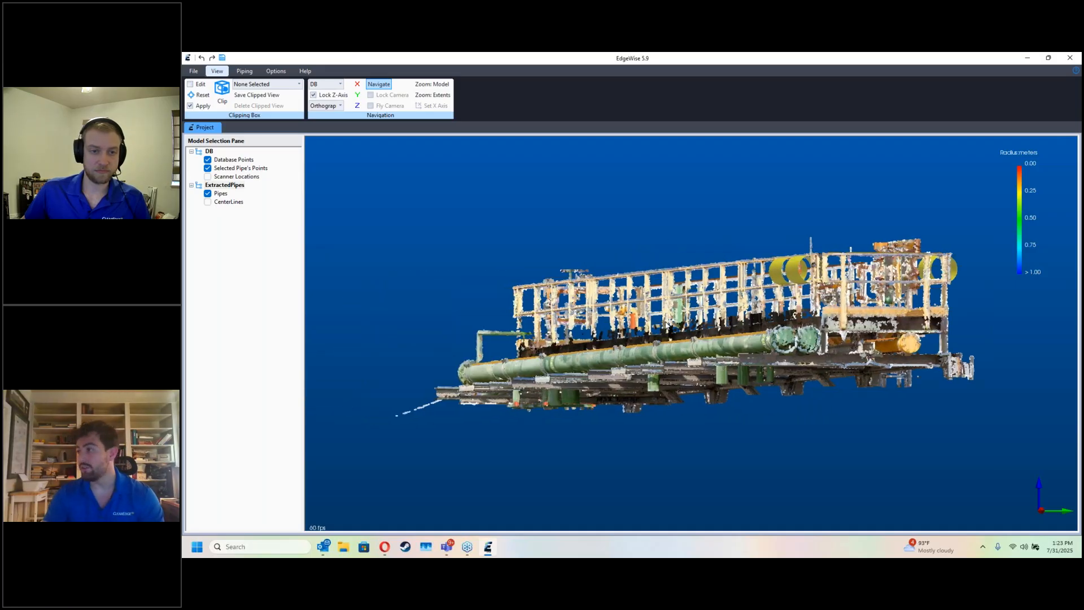
Step: Edit the clipping box to extend its lower face below the walkway so more of the supports are included
left_click(201, 94)
scroll(693, 333, "up", 8)
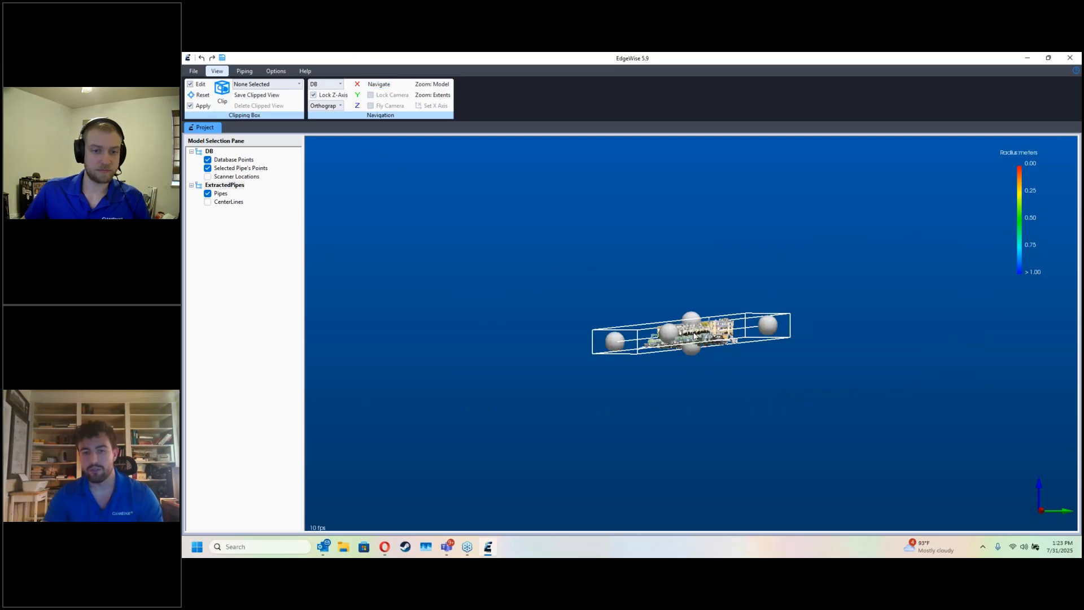
scroll(692, 347, "up", 3)
mouse_move(691, 390)
left_mouse_down()
mouse_move(691, 429)
mouse_move(689, 390)
left_mouse_up()
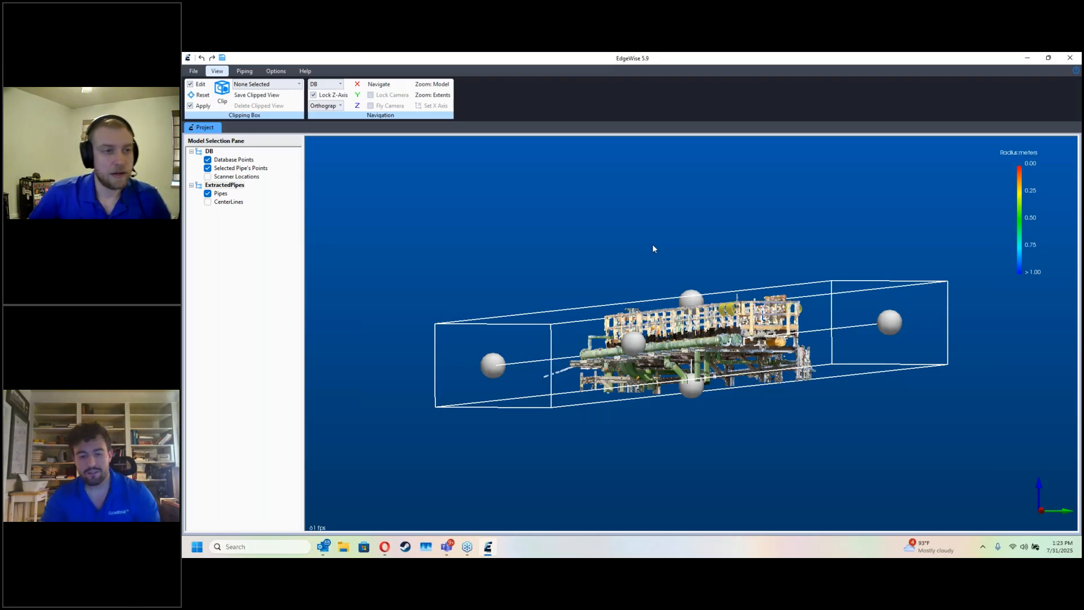
key("Escape")
left_click_drag(672, 261, 655, 261)
scroll(693, 356, "up", 5)
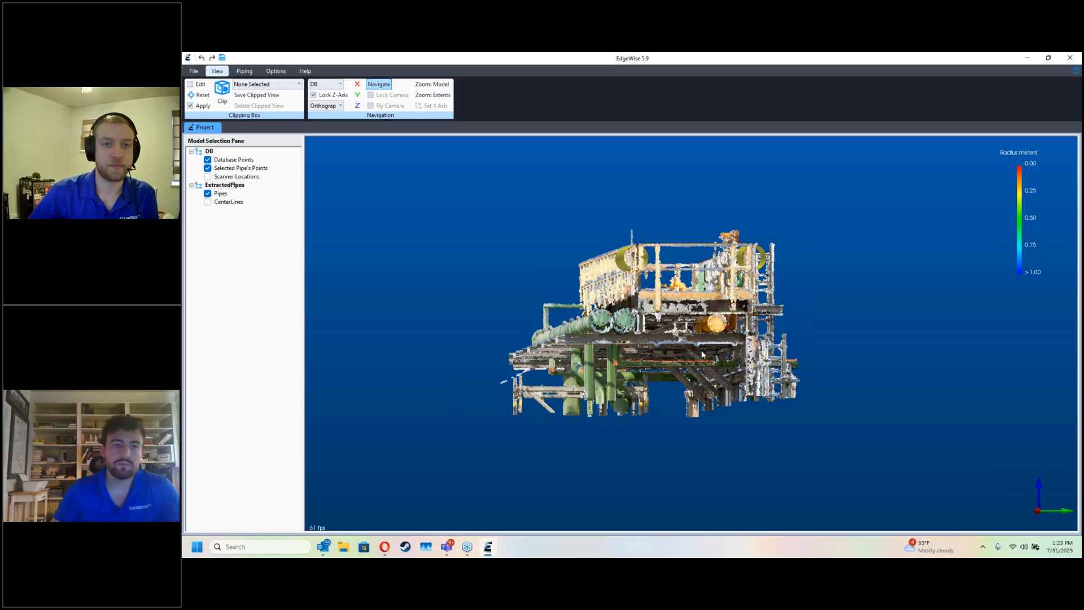
Step: Look straight down the Z axis at the clipped area, and hide and restore the database points
left_click(357, 105)
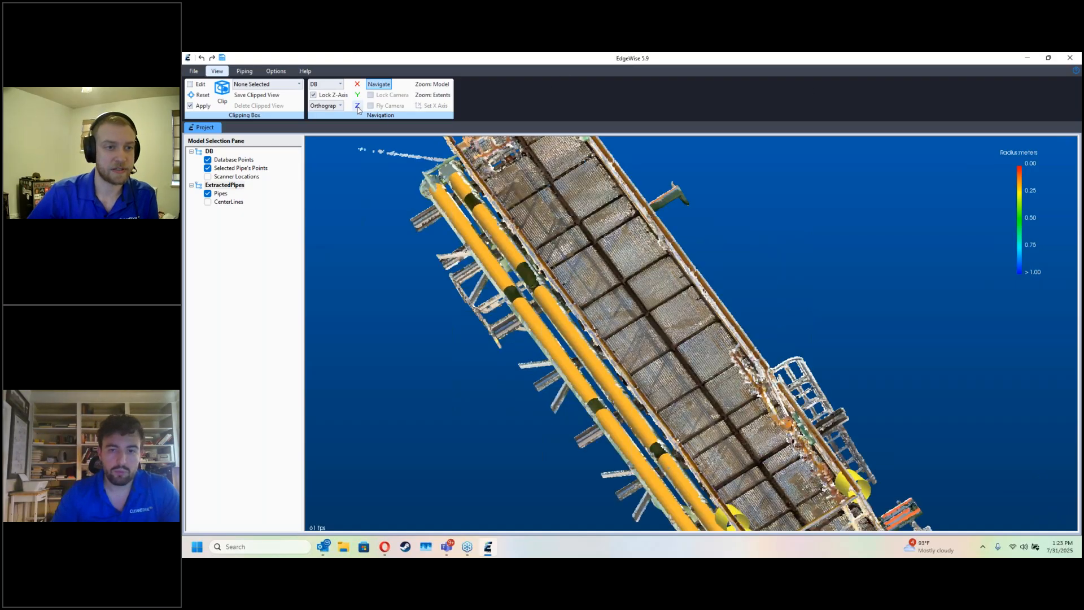
scroll(727, 374, "down", 5)
key("d")
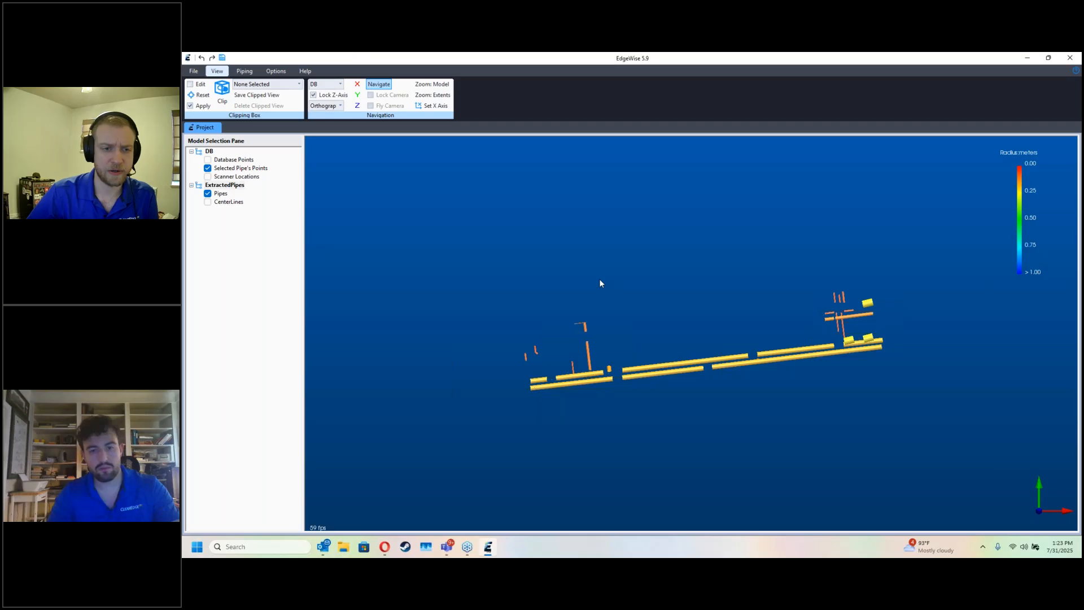
key("d")
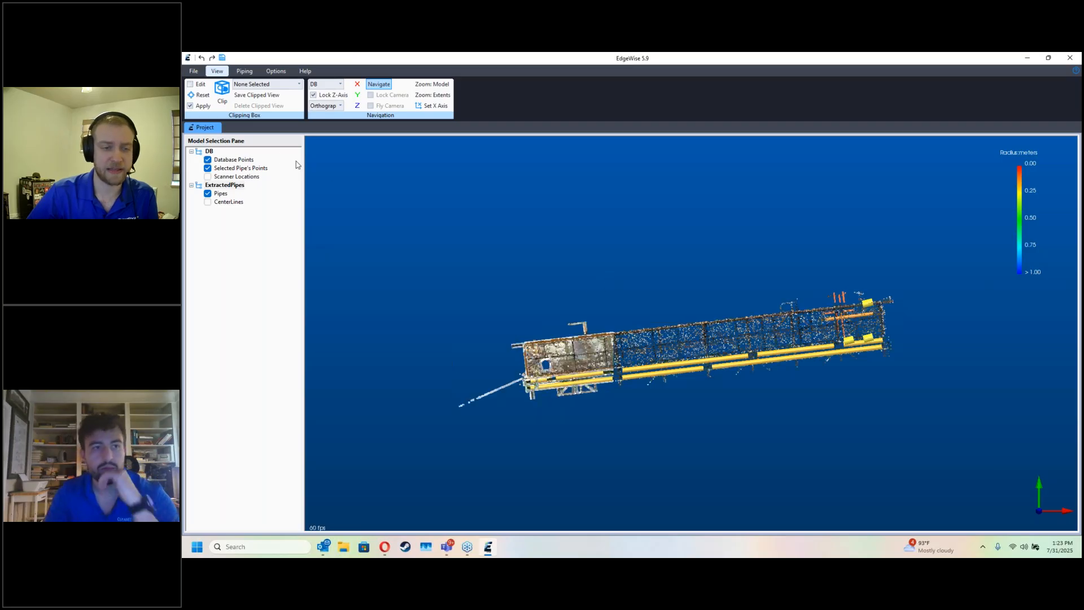
Step: Turn off the applied clipping and reset the clipping box to the extents of the whole point cloud
left_click(204, 106)
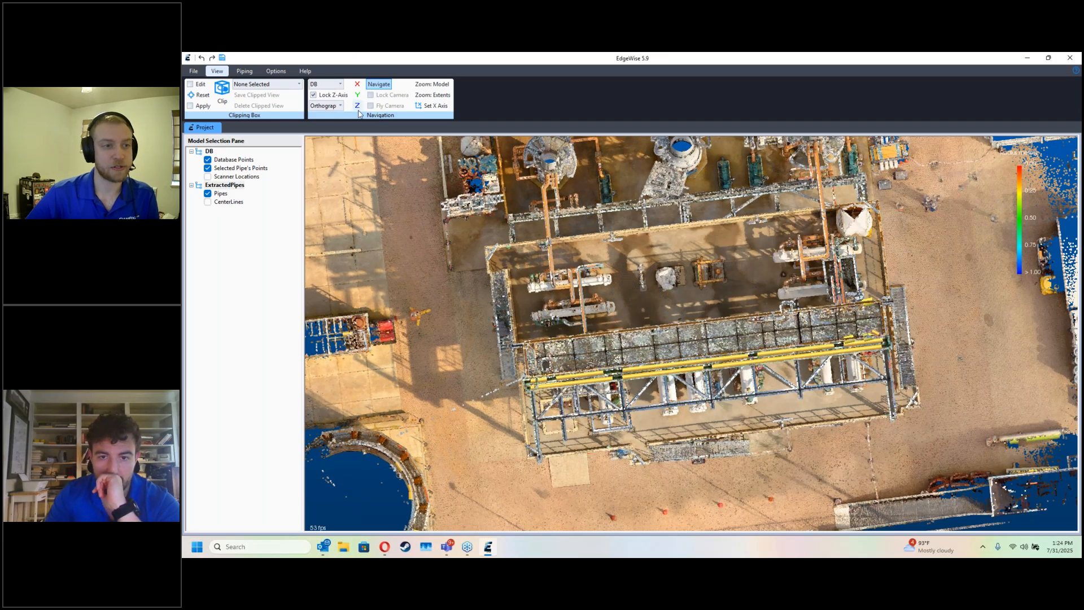
scroll(601, 334, "down", 3)
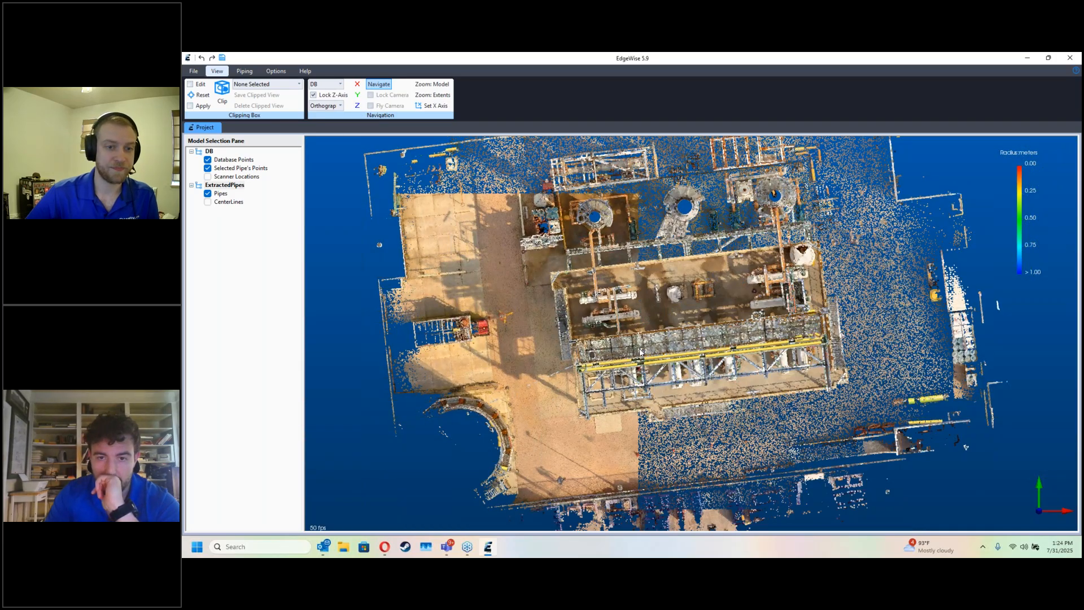
scroll(602, 334, "down", 1)
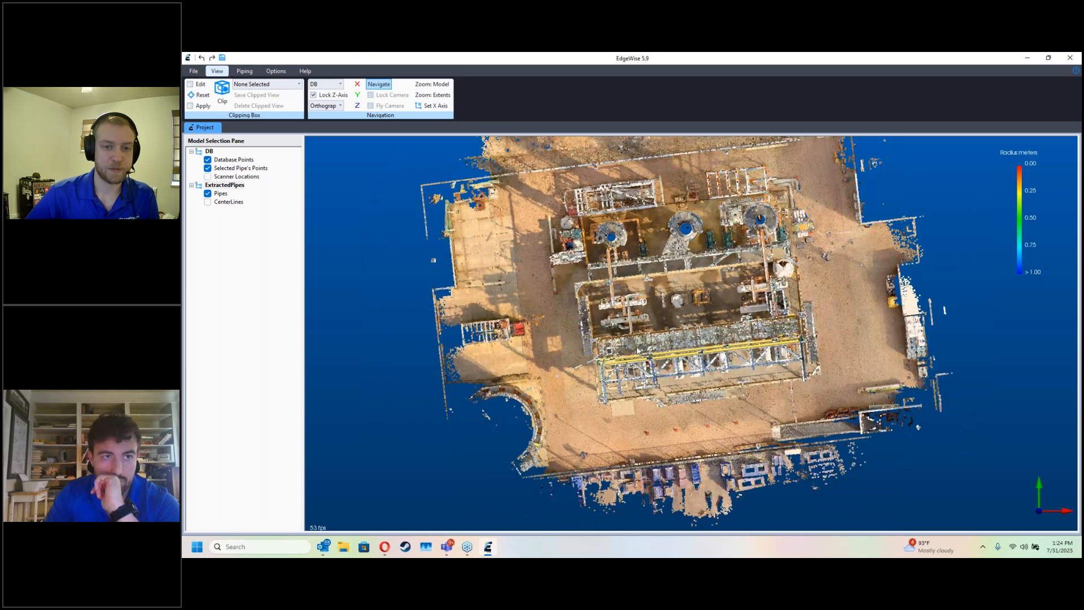
left_click(202, 95)
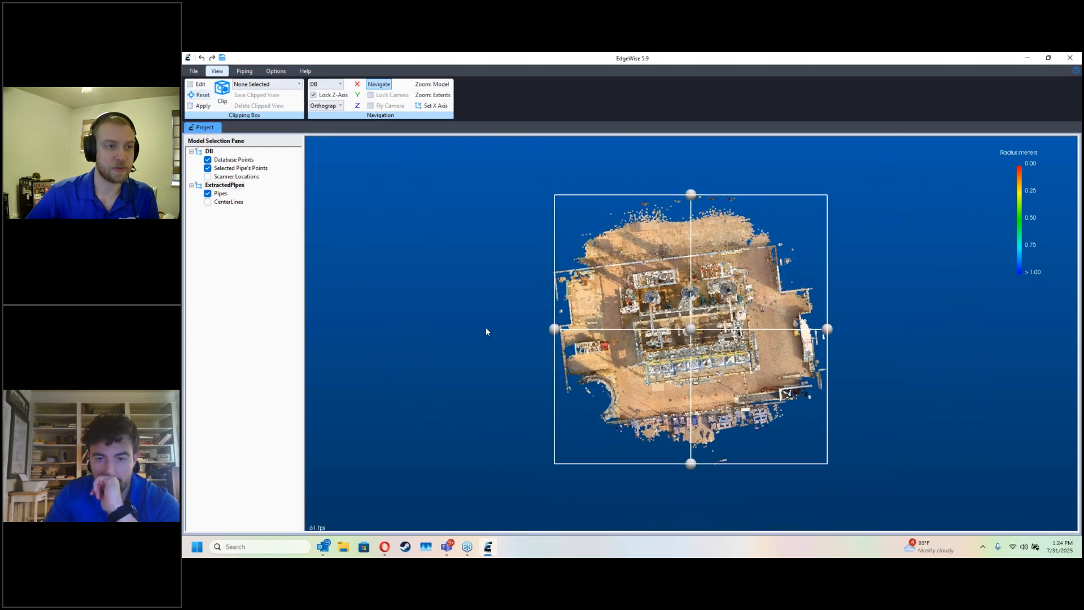
scroll(479, 340, "up", 4)
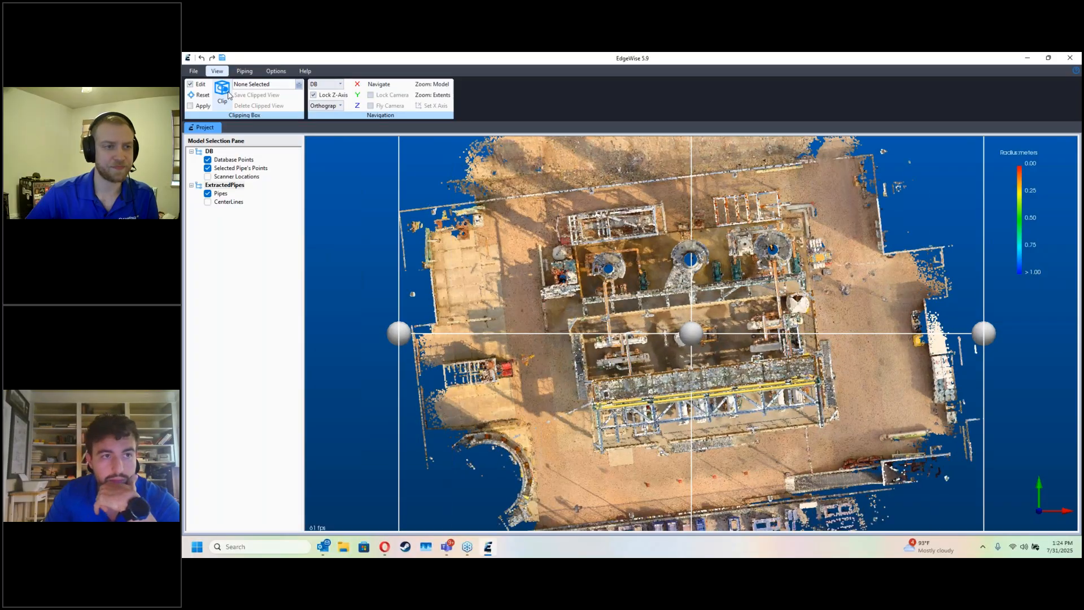
left_click(203, 106)
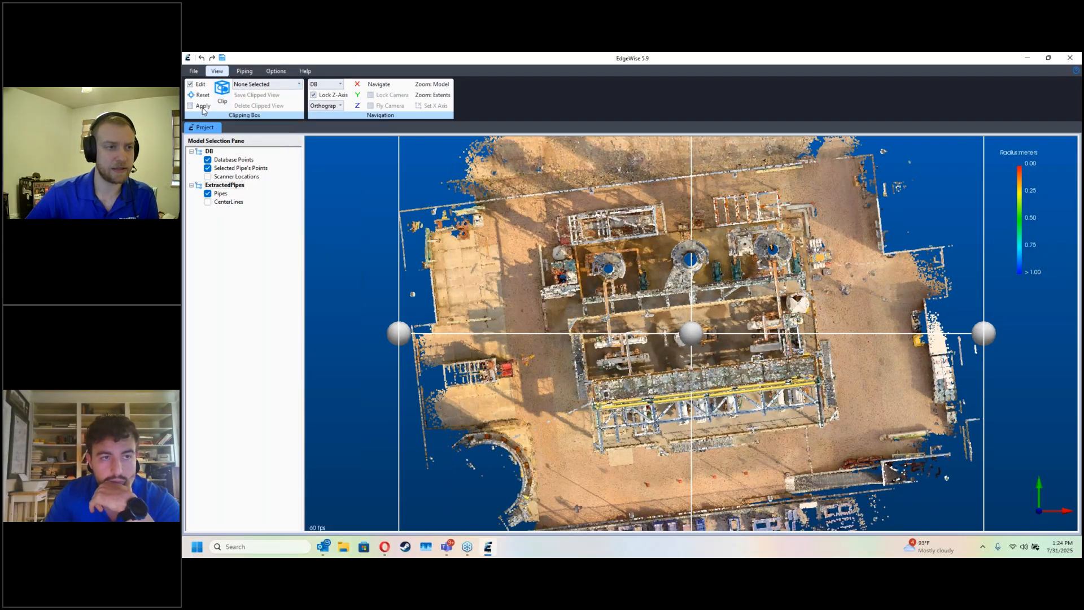
Step: Draw an angled clipping box in plan view around the front pipe rack, aligned with its long parallel pipes
left_click_drag(591, 455, 585, 402)
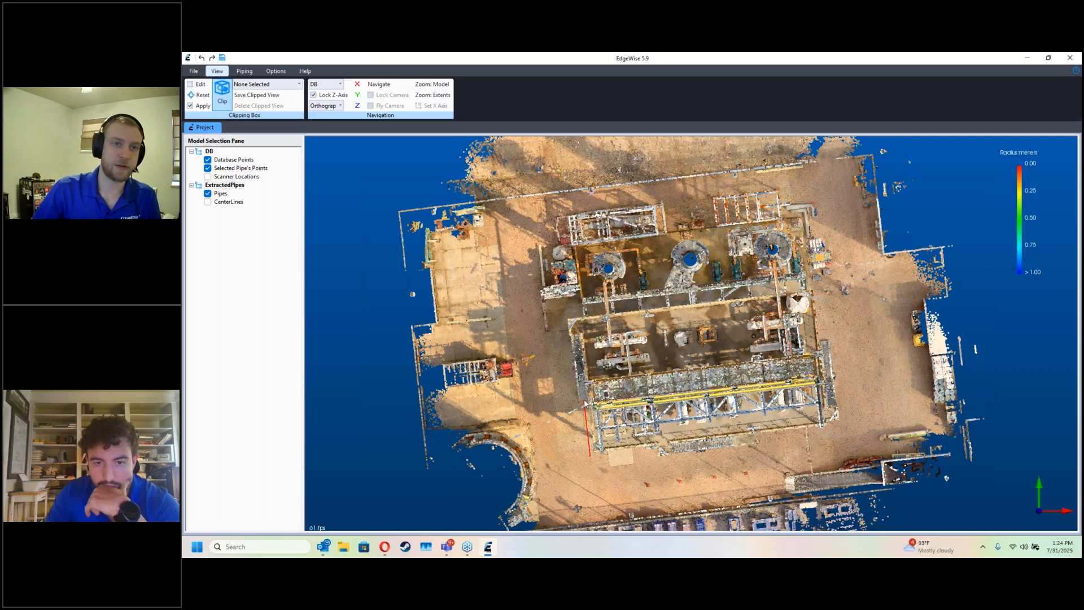
left_click(585, 400)
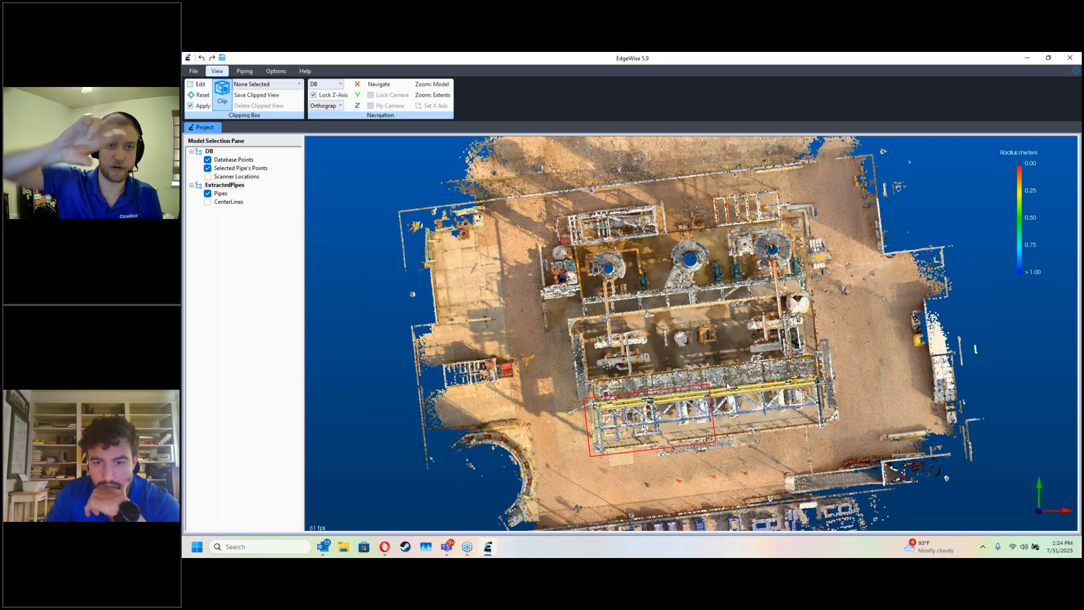
left_click(835, 368)
mouse_move(766, 445)
left_mouse_down()
mouse_move(722, 382)
mouse_move(759, 449)
left_mouse_up()
scroll(759, 449, "up", 8)
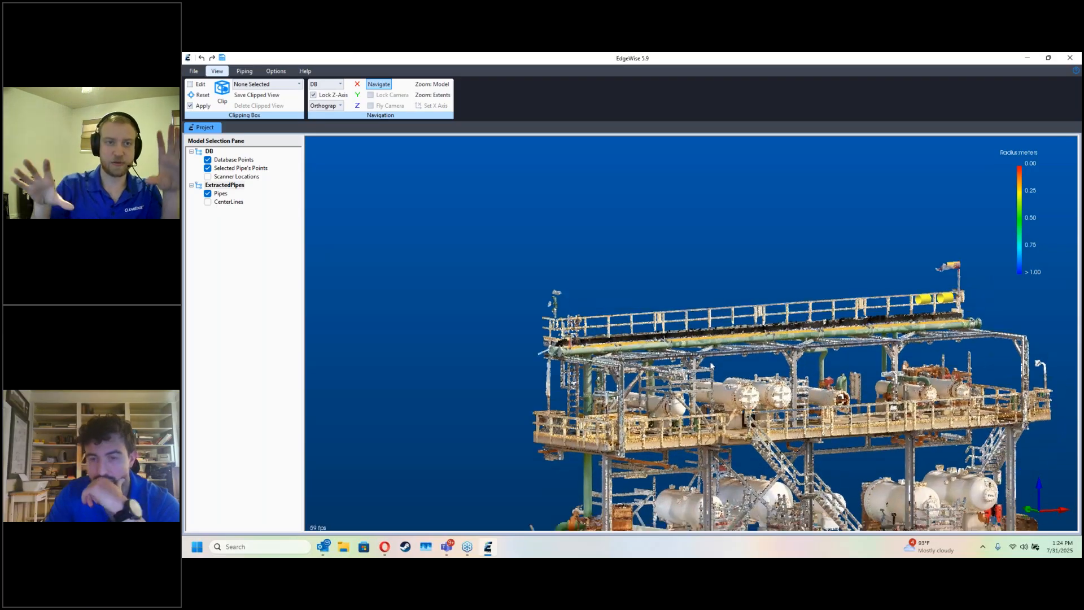
scroll(695, 348, "up", 3)
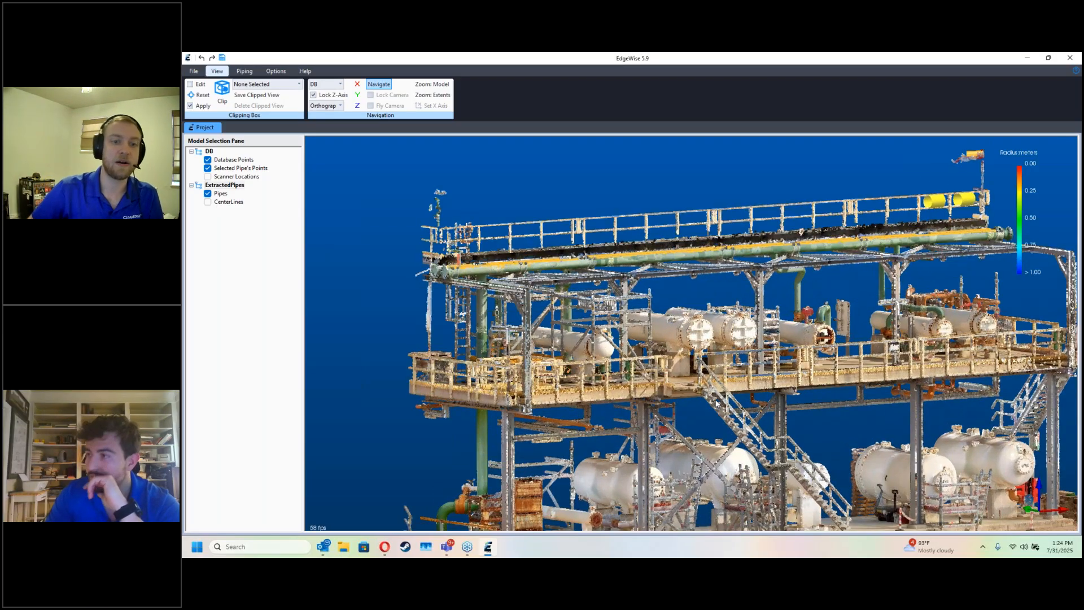
scroll(706, 421, "up", 2)
scroll(641, 399, "down", 4)
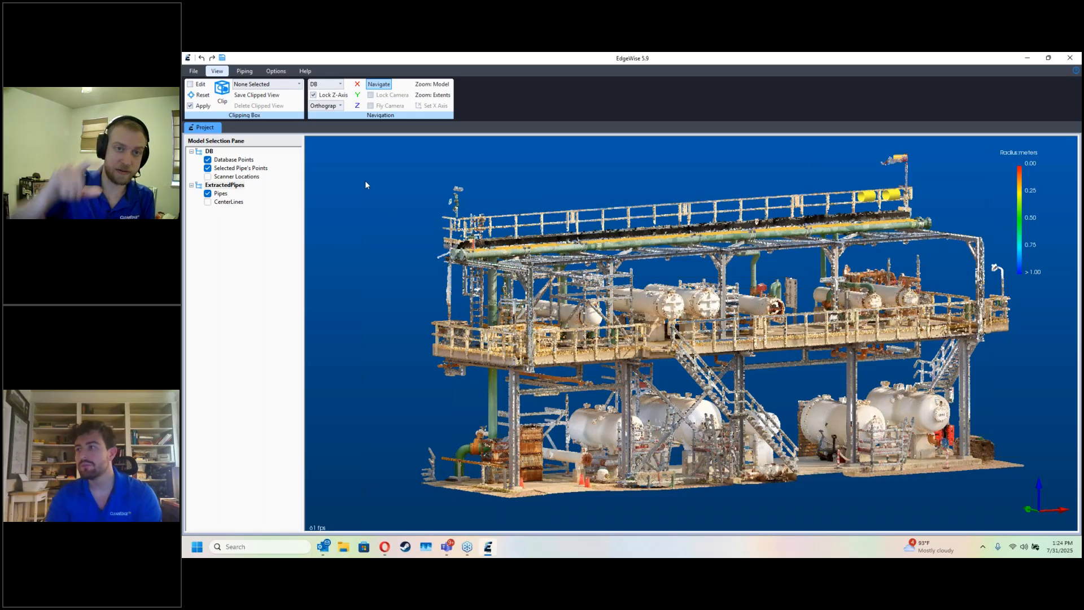
Step: Lower the clipping box's upper face and raise its lower face to isolate the top walkway and pipe run
left_click(199, 94)
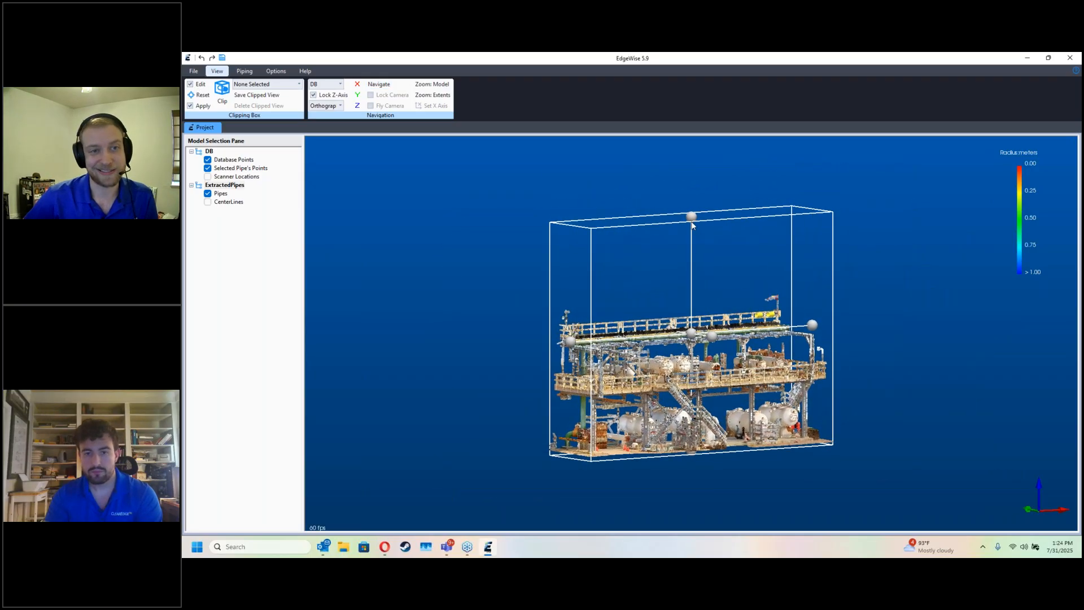
left_click_drag(692, 214, 689, 313)
left_click_drag(689, 388, 691, 362)
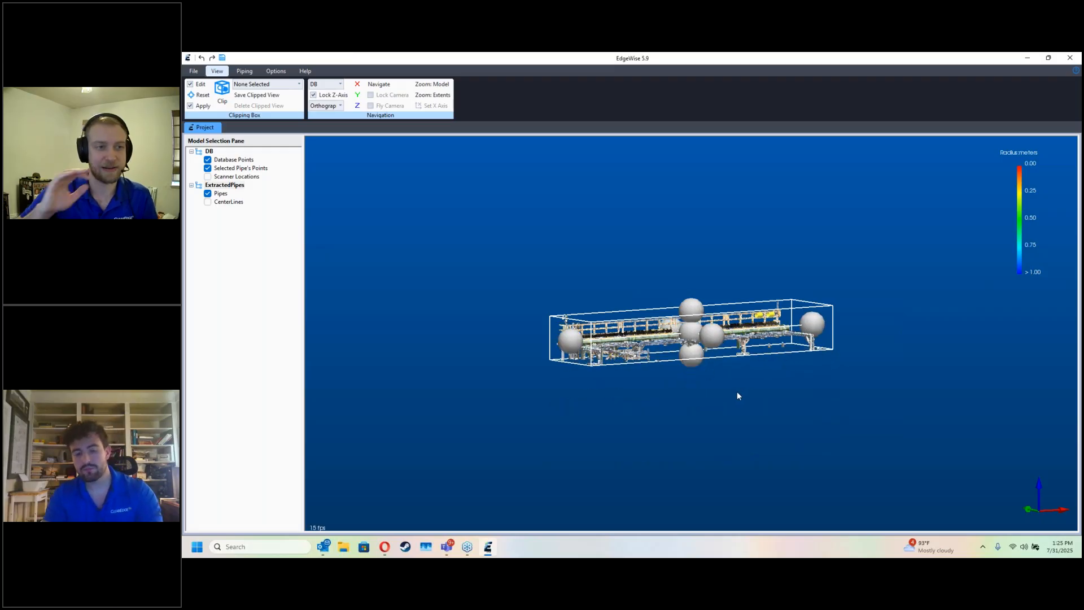
key("Escape")
left_click_drag(737, 394, 719, 394)
scroll(680, 359, "up", 5)
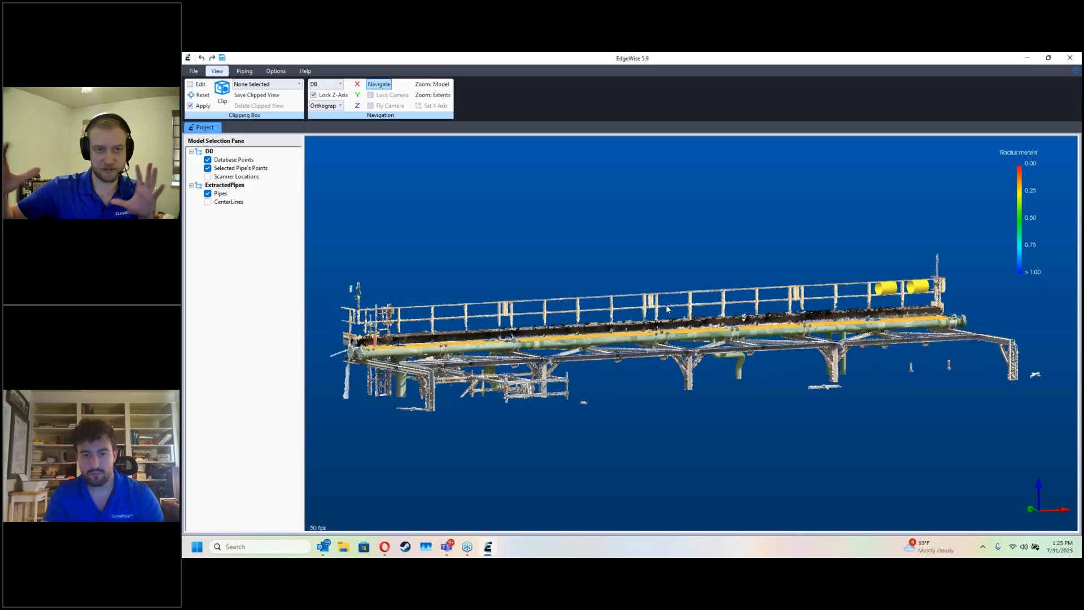
left_click_drag(681, 358, 661, 337)
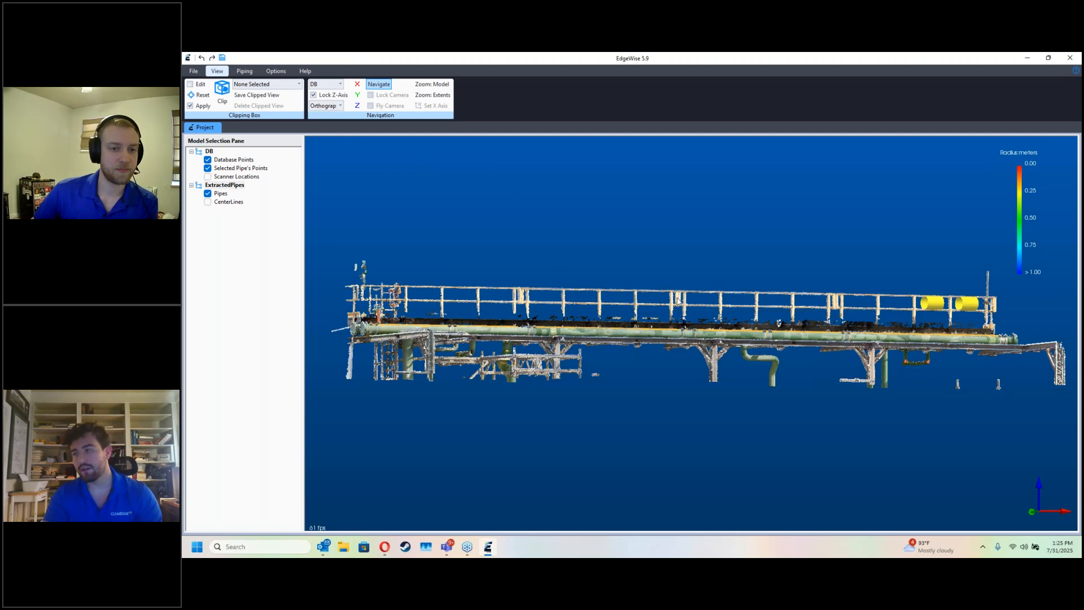
Step: Save the current clipping box around the elevated pipe run as a clipped view named Webinar01
left_click_drag(665, 325, 692, 289)
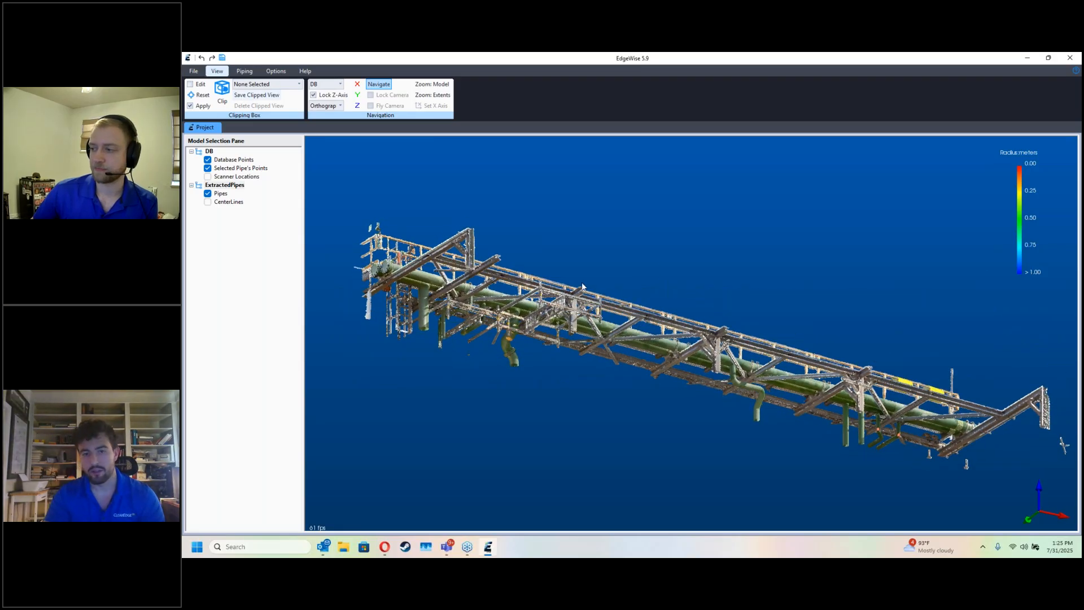
left_click_drag(582, 286, 575, 304)
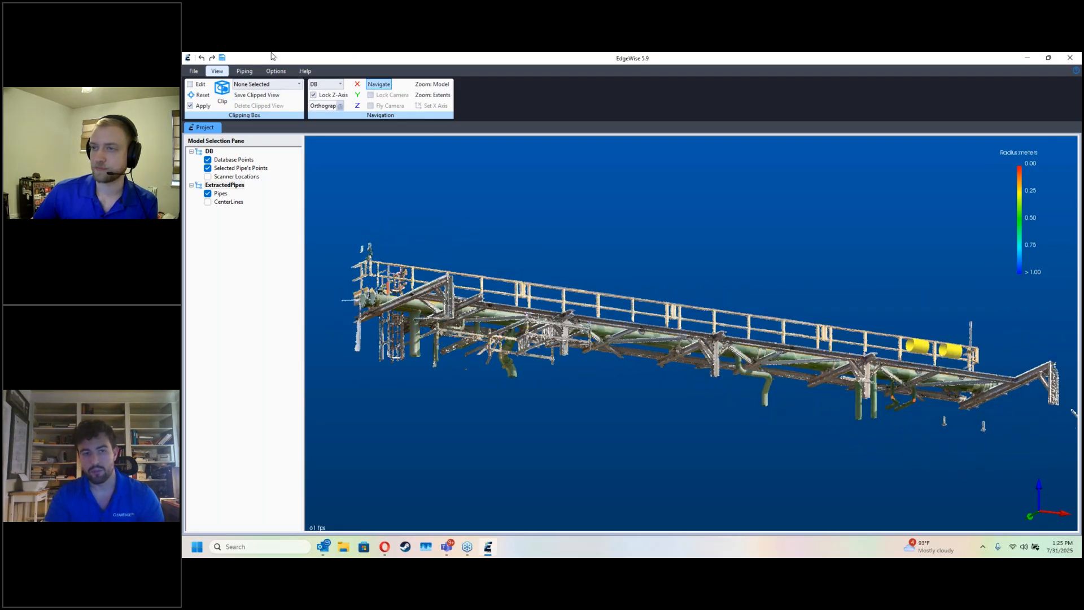
left_click(257, 97)
type("Webinar01")
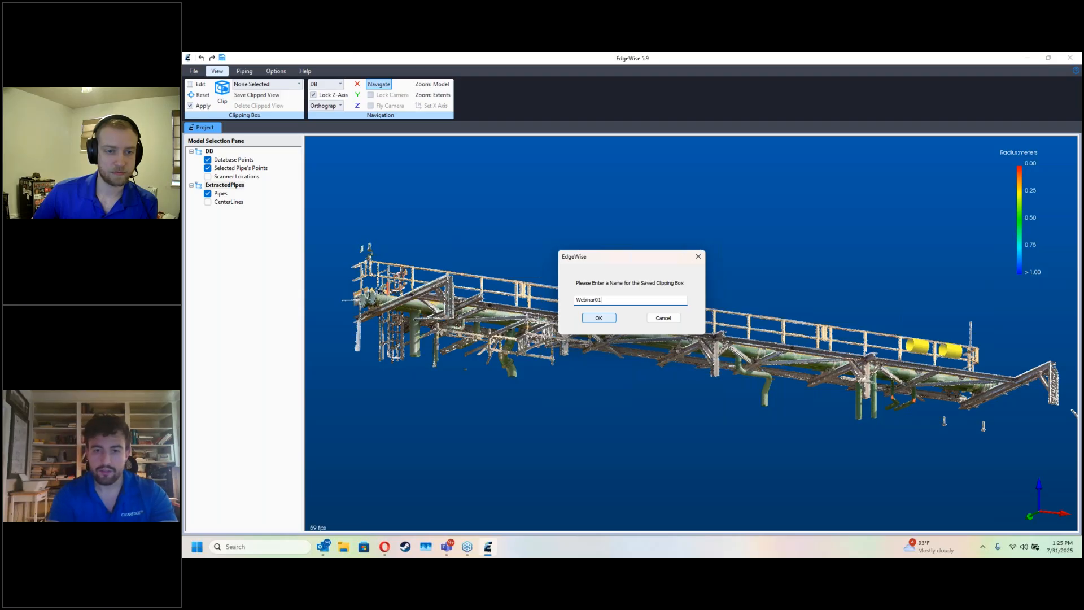
left_click(612, 321)
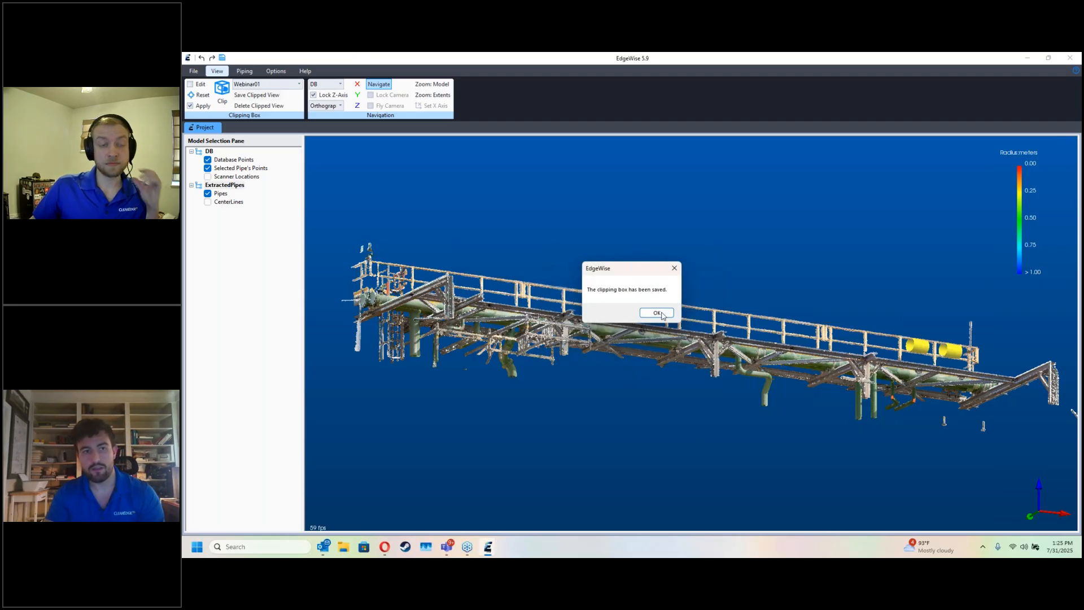
left_click(657, 312)
Step: Compare the saved clipped views by loading Demo_1 and Test01, and return to Webinar01
left_click(273, 86)
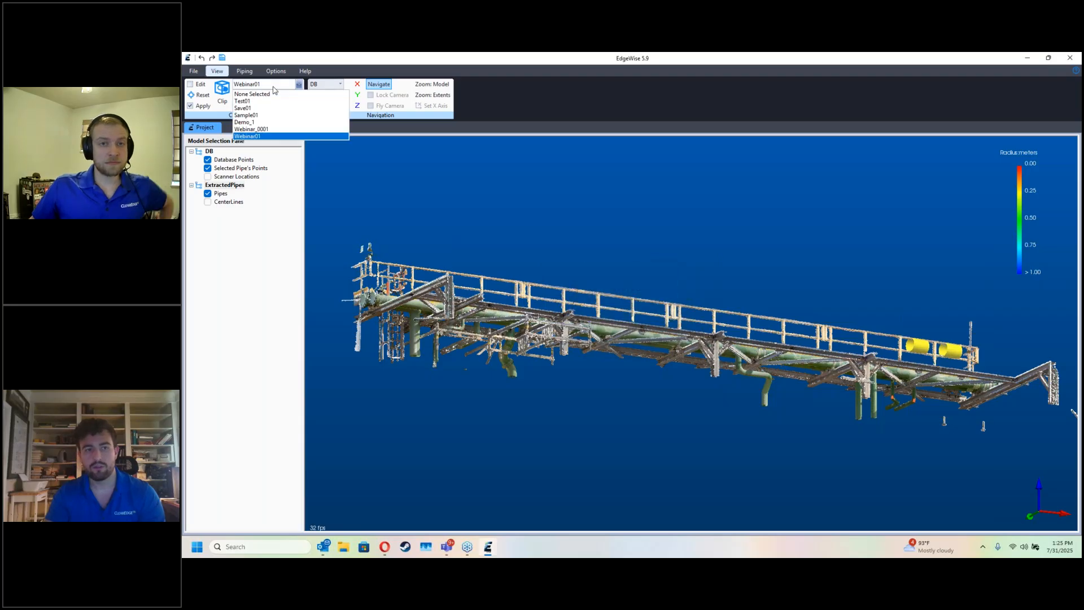
left_click(274, 123)
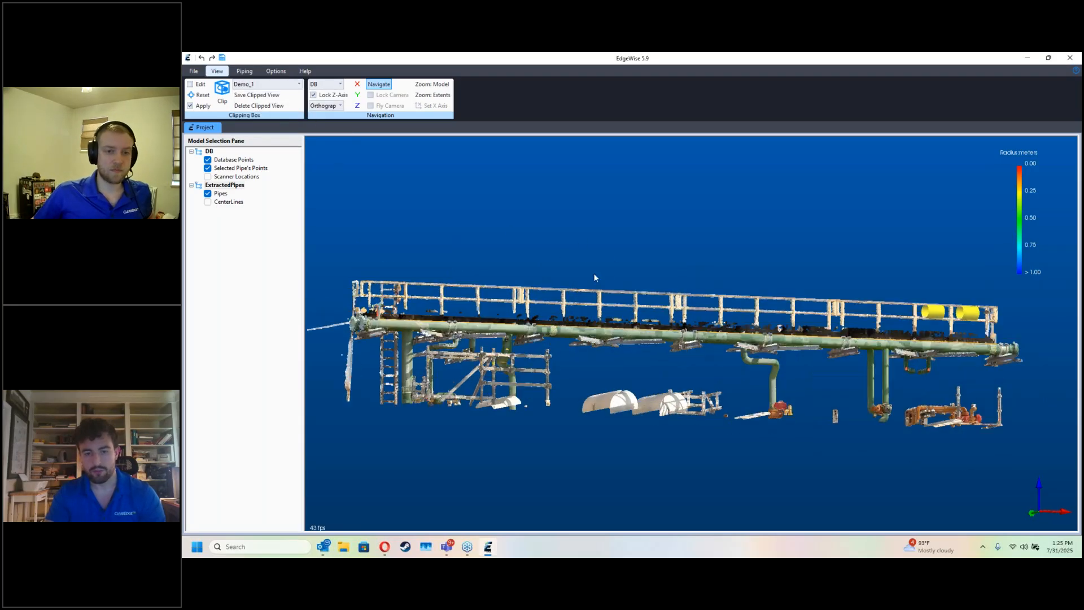
left_click(274, 84)
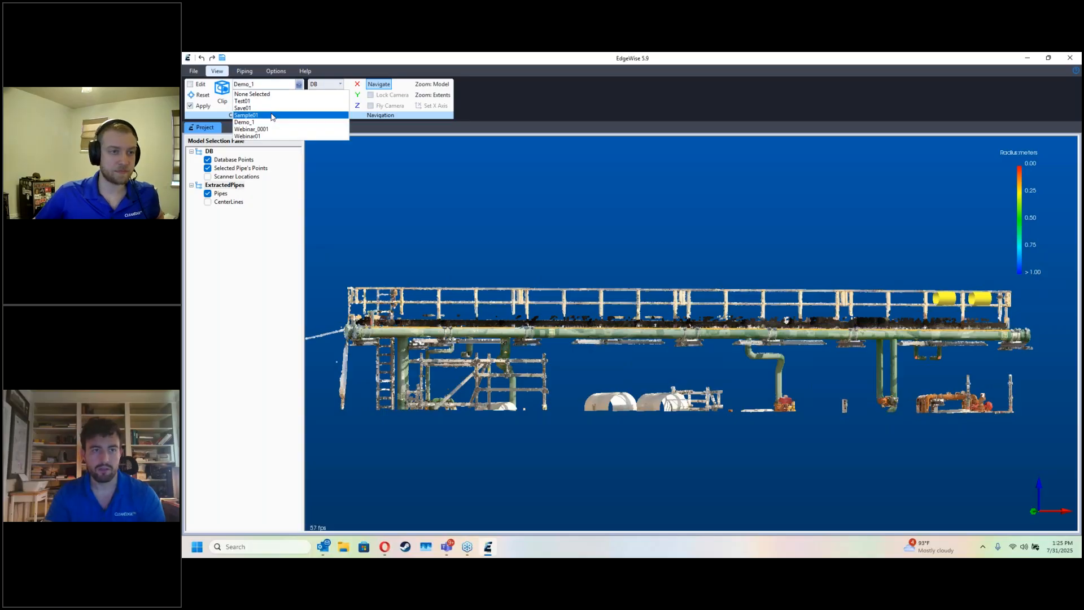
left_click(275, 101)
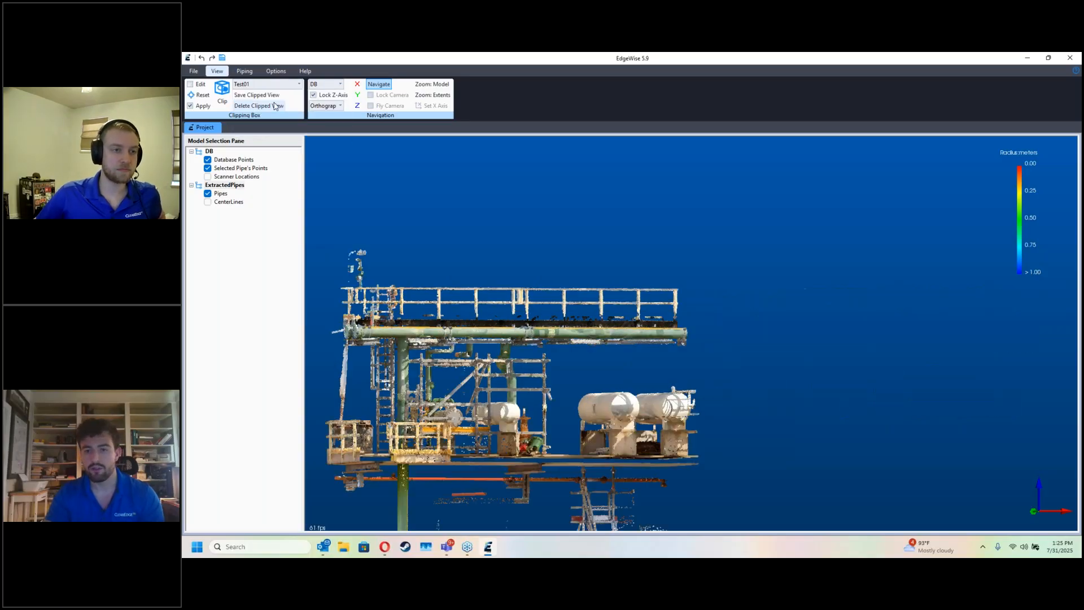
left_click(274, 84)
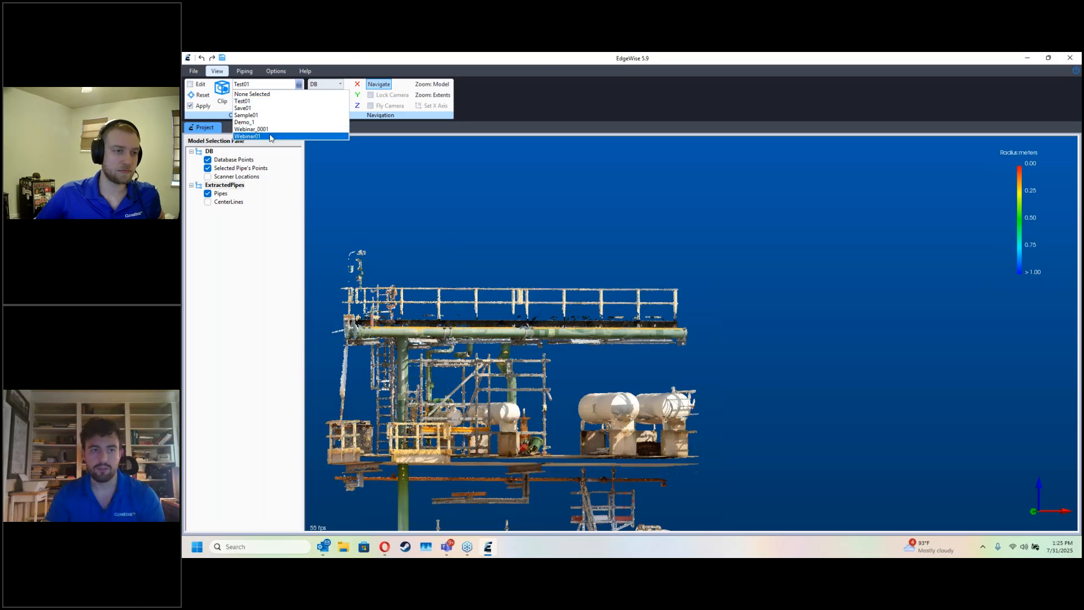
left_click(274, 136)
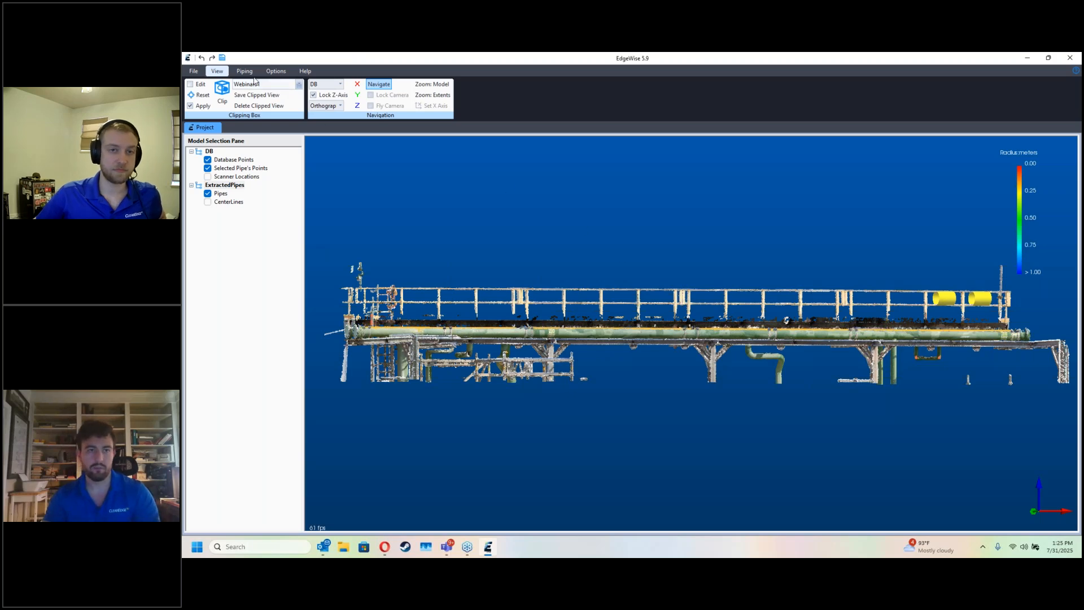
Step: Open the Part Info smart sheet for the extracted pipes and turn on QA Mode
left_click(245, 70)
left_click_drag(518, 341, 642, 355)
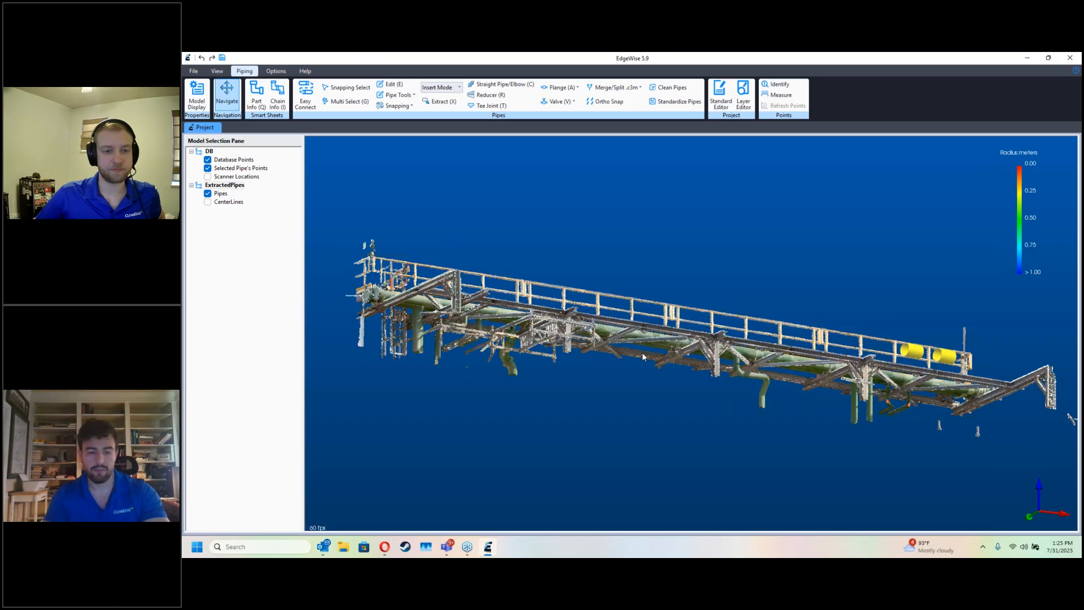
left_click(261, 111)
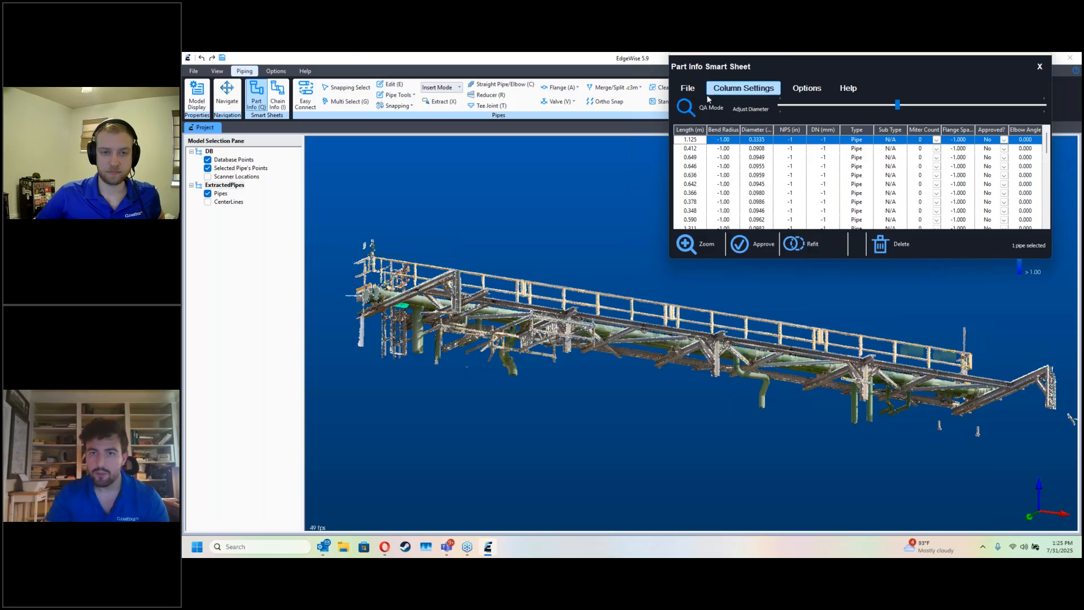
left_click(692, 107)
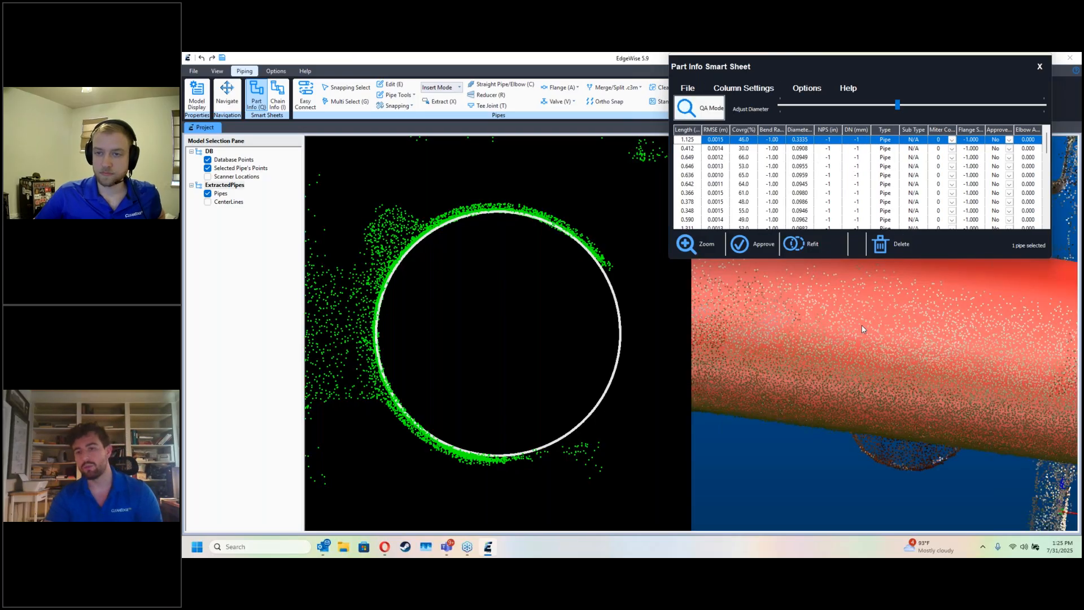
Step: Hide the database points around the pipe selected for QA
scroll(854, 345, "down", 5)
left_click_drag(855, 446, 805, 353)
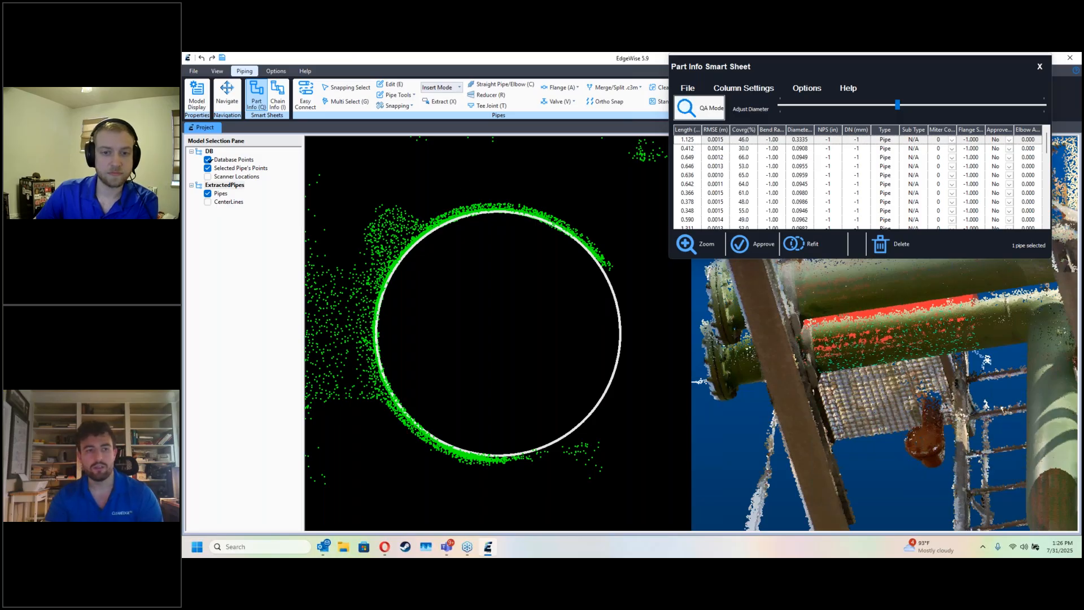
left_click(207, 159)
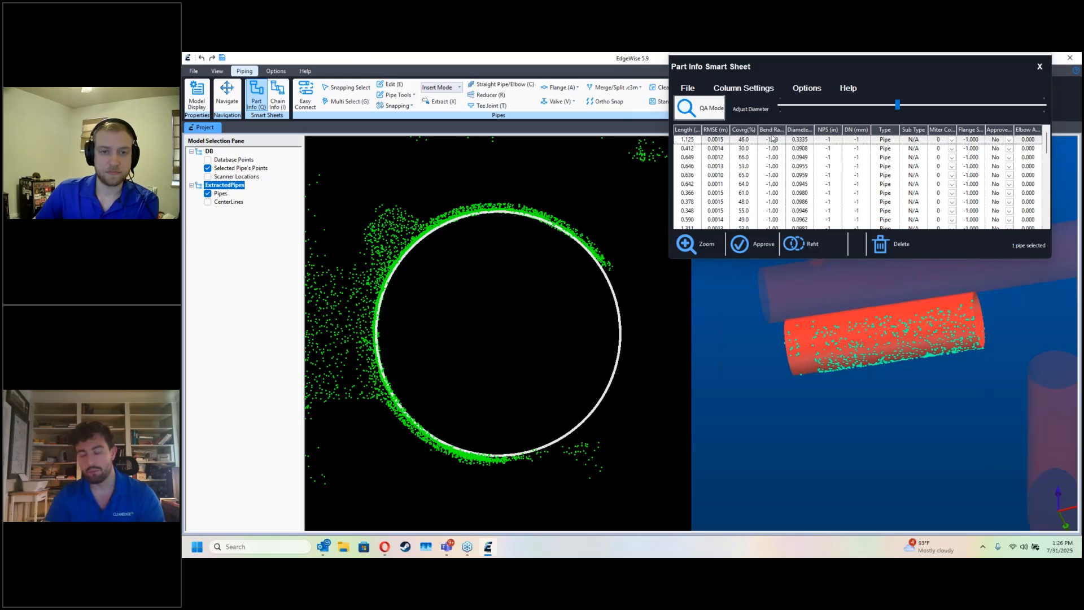
Step: Approve the extracted pipes one after another, starting with the first in the Part Info list, and close the sheet
left_click(745, 139)
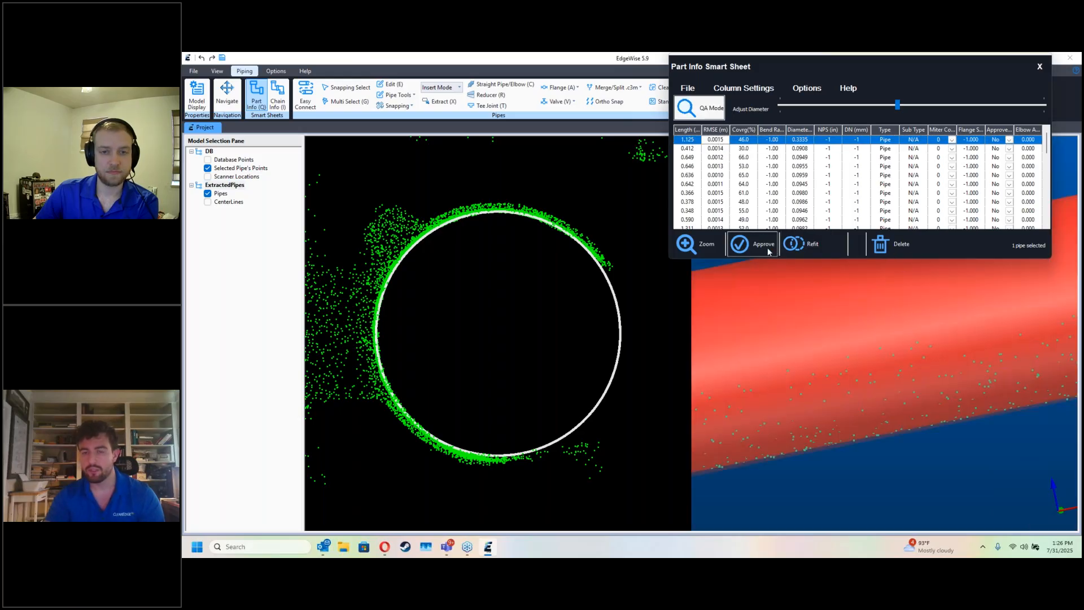
left_click(763, 244)
left_click(764, 243)
left_click(764, 244)
left_click(763, 244)
left_click(767, 252)
left_click(768, 252)
left_click(767, 251)
left_click(767, 251)
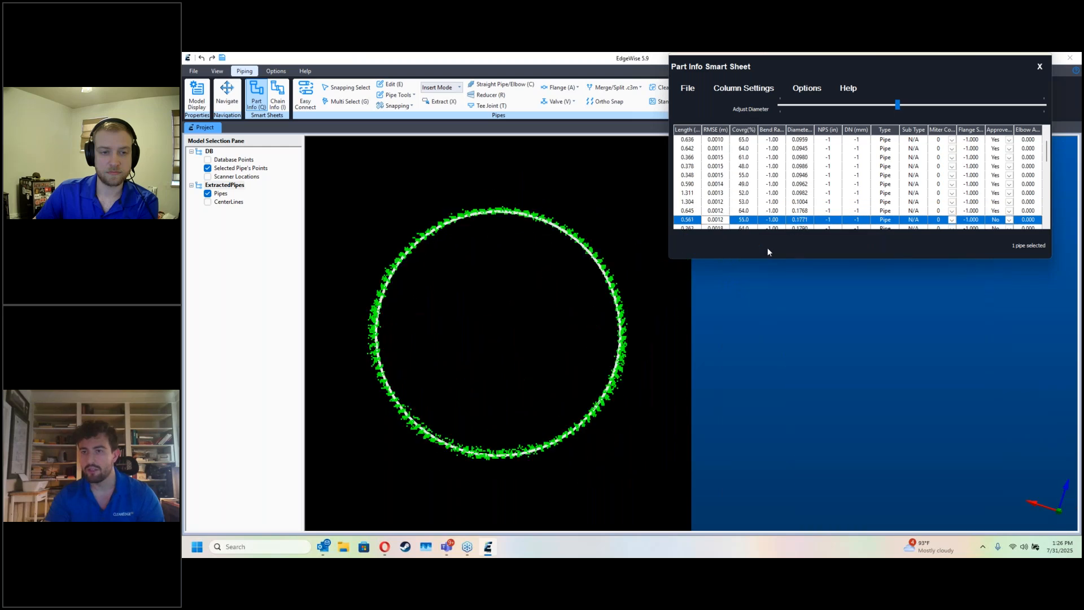
left_click(767, 252)
left_click(767, 251)
left_click(767, 251)
left_click(767, 251)
left_click(768, 251)
left_click(767, 251)
left_click(768, 251)
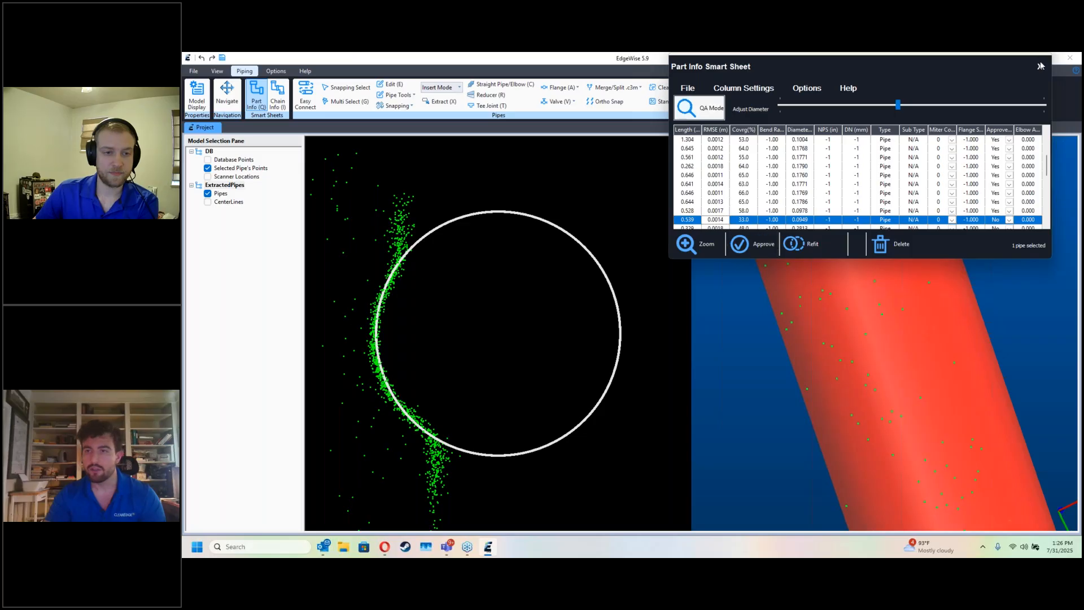
left_click(1040, 66)
Step: Run Easy Connect only on pipes in the clipping box, with 50% aggressiveness, 15 percent diameter variance and elbow connections allowed
scroll(876, 267, "down", 5)
scroll(822, 415, "down", 10)
left_click_drag(726, 332, 1060, 346)
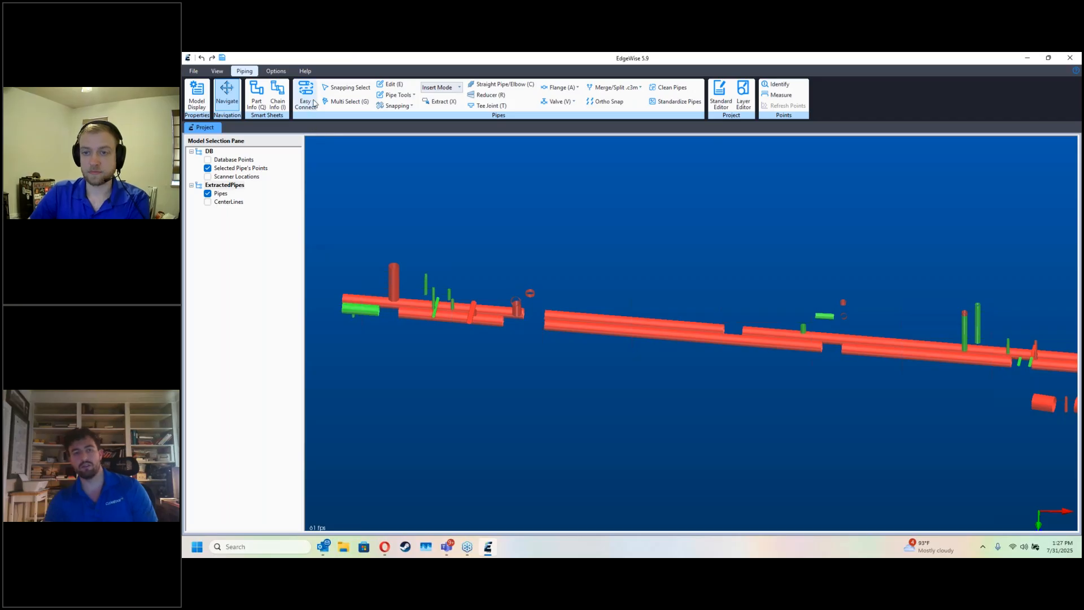
left_click(316, 105)
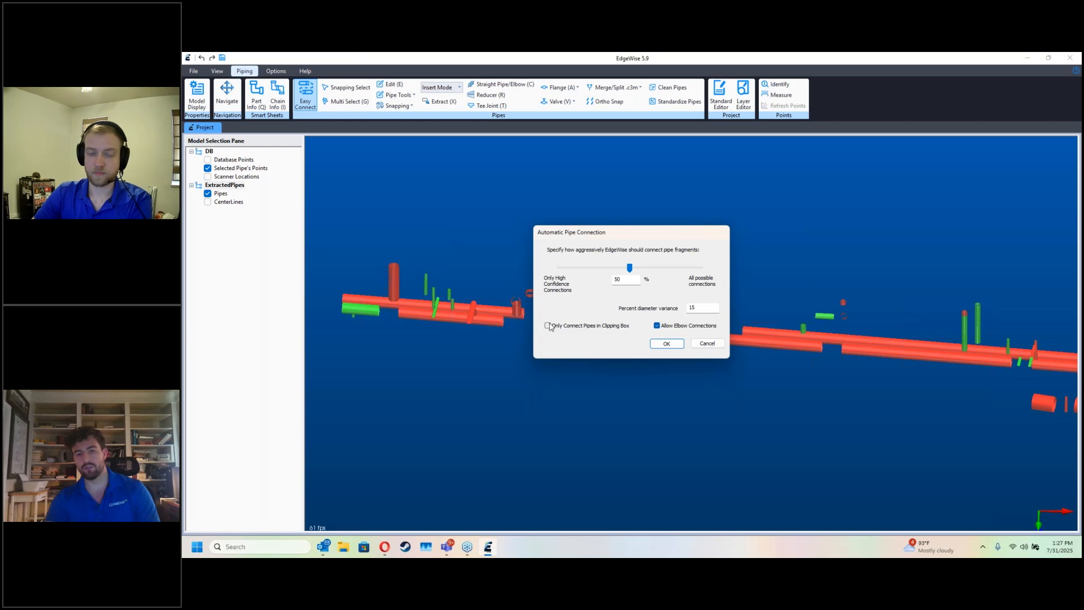
left_click(555, 328)
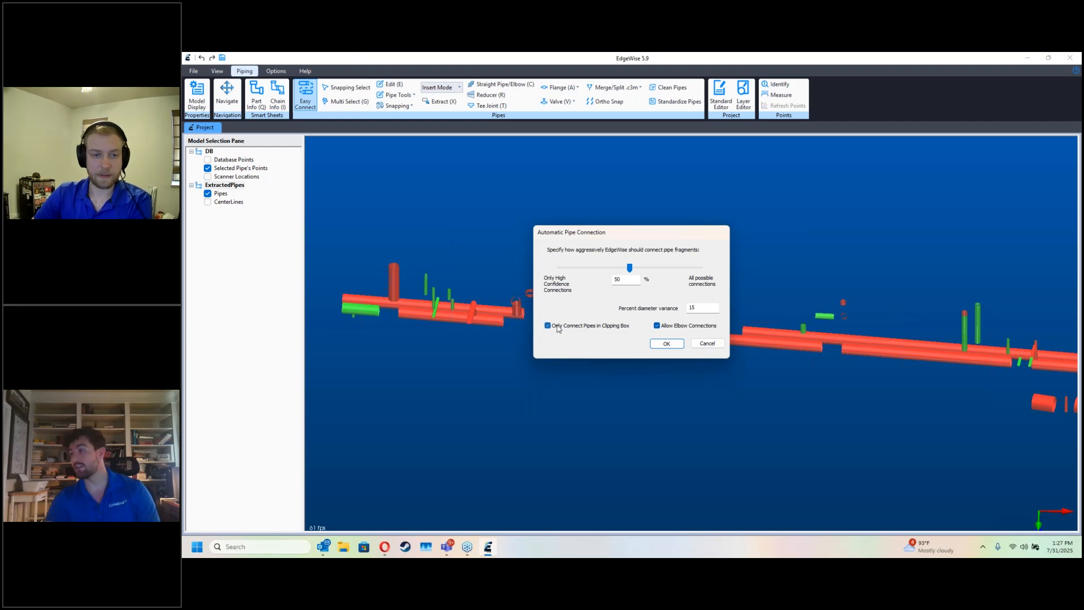
left_click(666, 343)
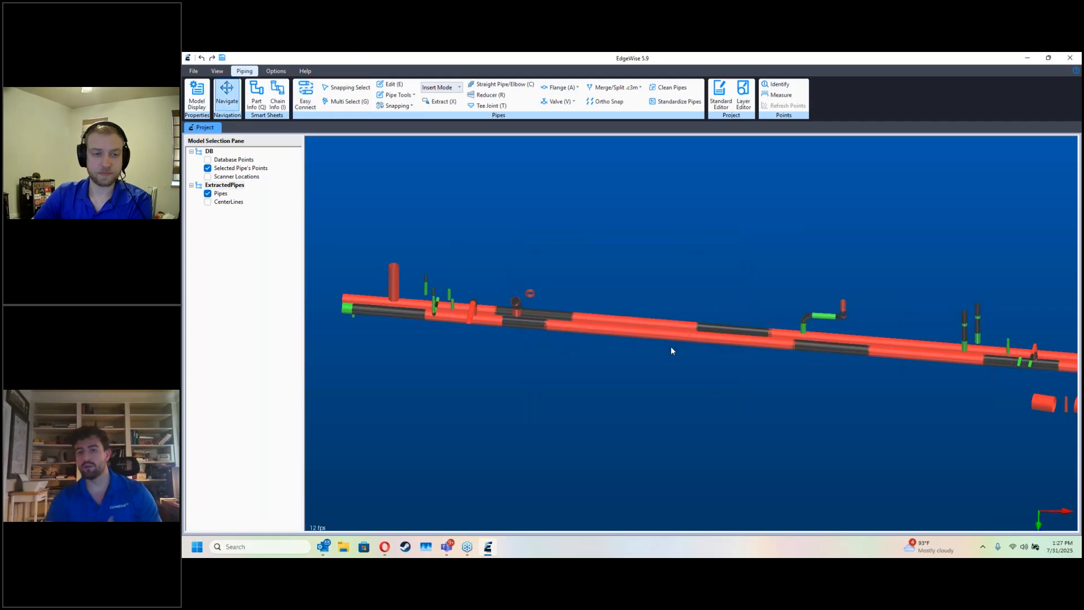
Step: Switch the model view from orthographic to perspective projection and look closely at the connected pipes
left_click_drag(642, 301, 590, 394)
scroll(639, 379, "down", 5)
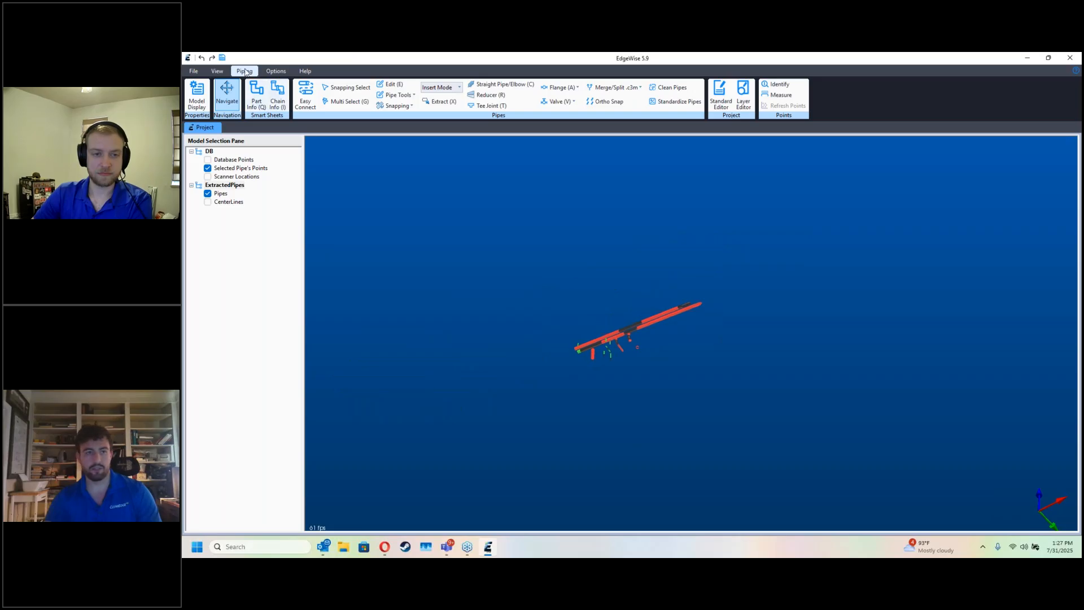
left_click(216, 71)
left_click(340, 106)
left_click(326, 115)
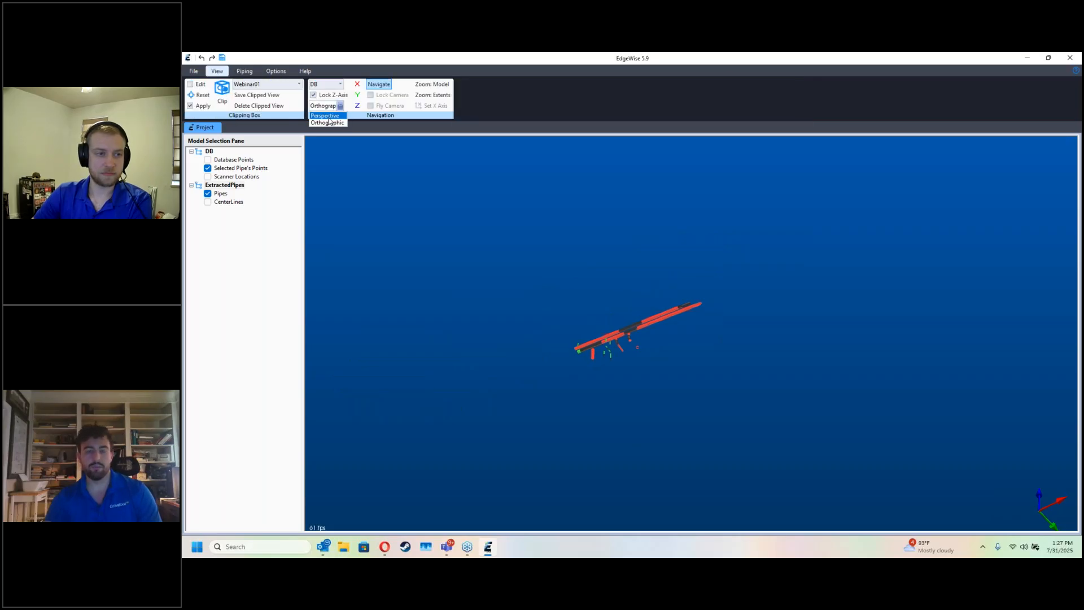
scroll(679, 283, "up", 5)
left_click_drag(591, 323, 679, 343)
Step: Turn off the clipping to compare the connected pipes with the rest of the model, and reapply it
left_click(190, 106)
left_click_drag(486, 299, 930, 252)
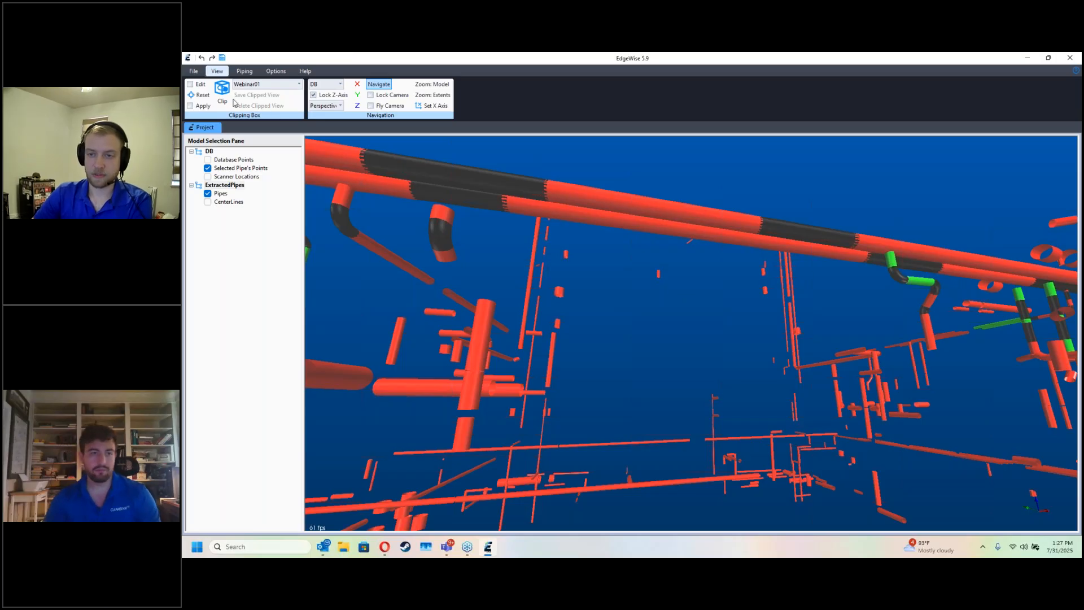
left_click(202, 107)
left_click_drag(631, 272, 572, 314)
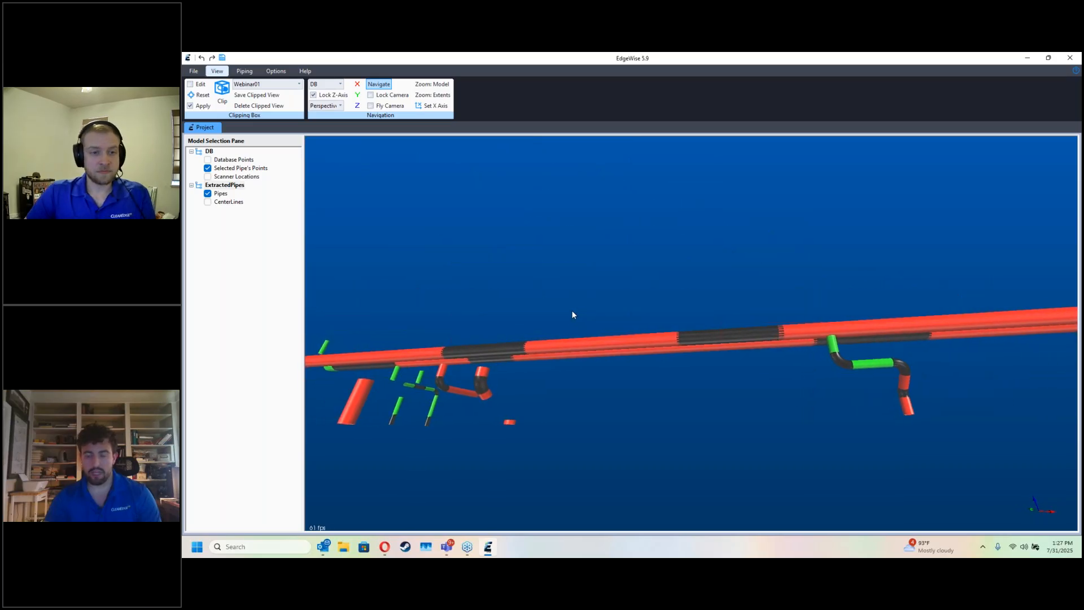
Step: Open the Chain Info smart sheet and clean the long main pipe run, merging collinear pipes with a 0.0100 m tolerance
left_click(248, 74)
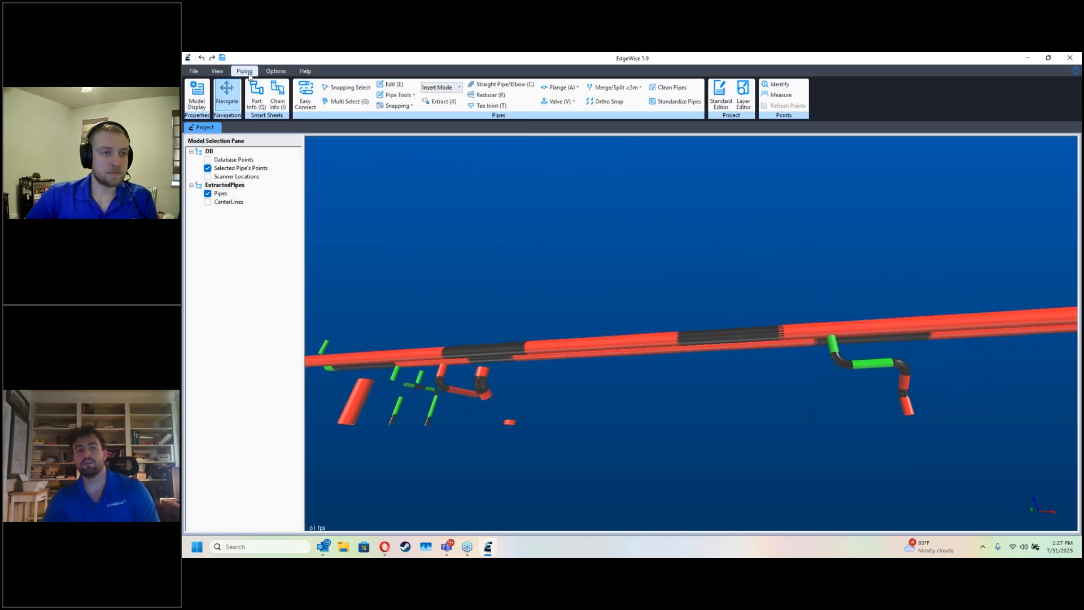
left_click(277, 99)
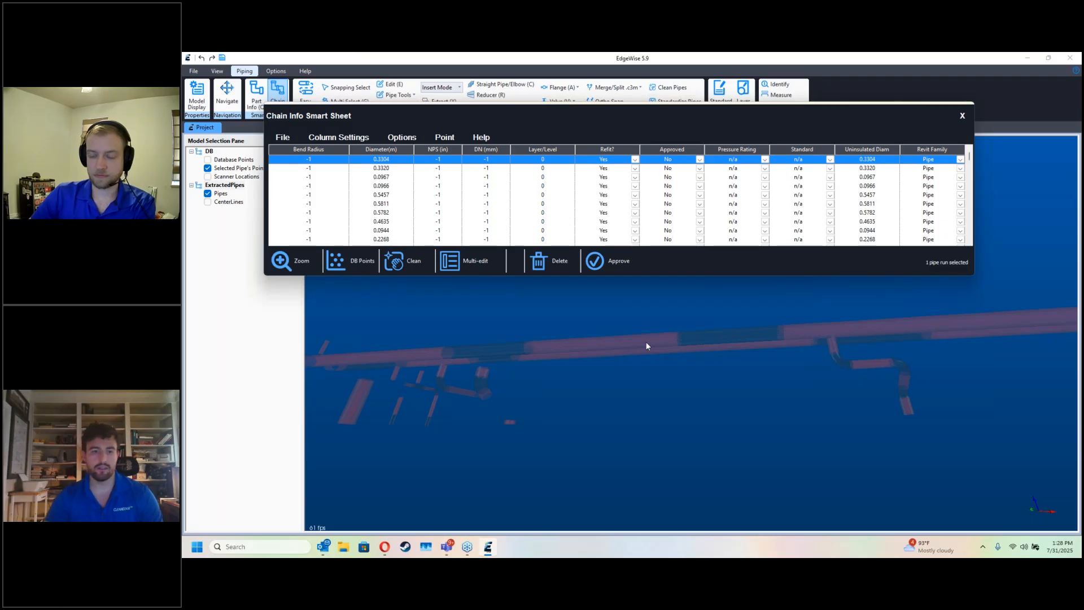
left_click_drag(508, 362, 718, 372)
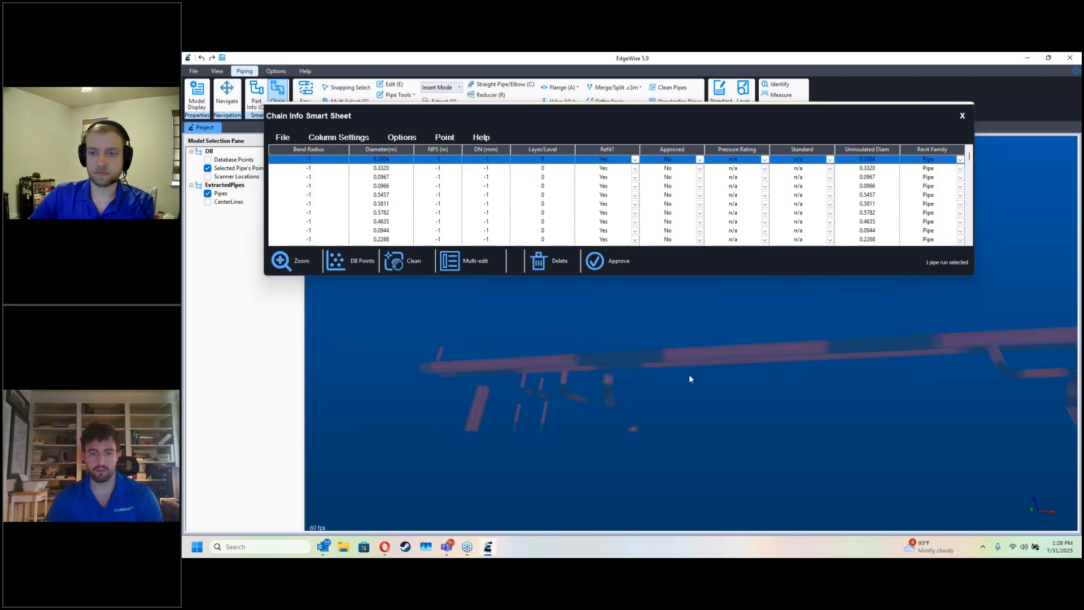
left_click(663, 358)
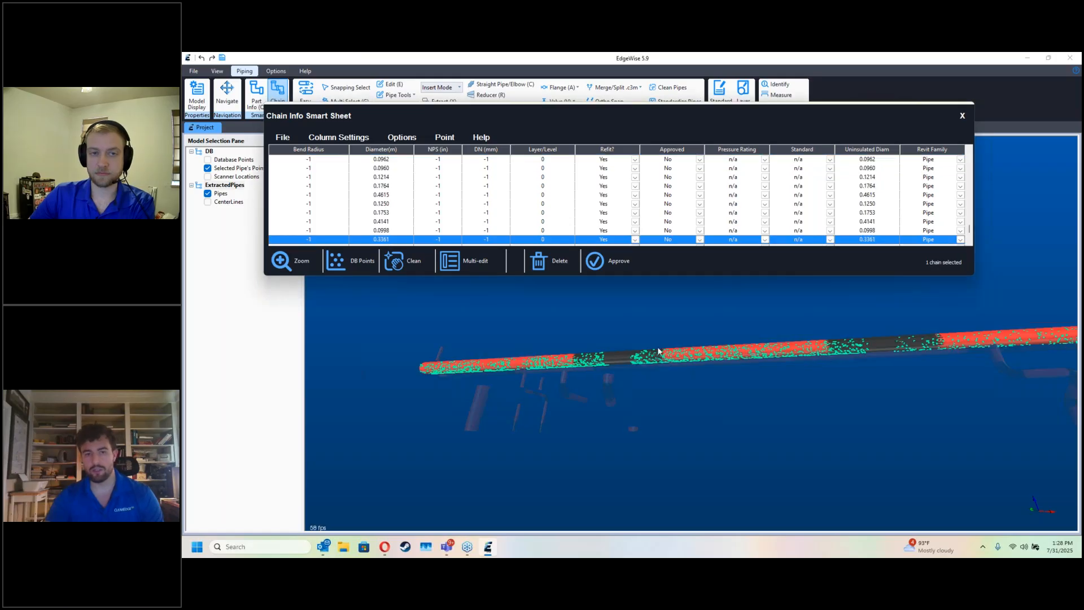
left_click(405, 260)
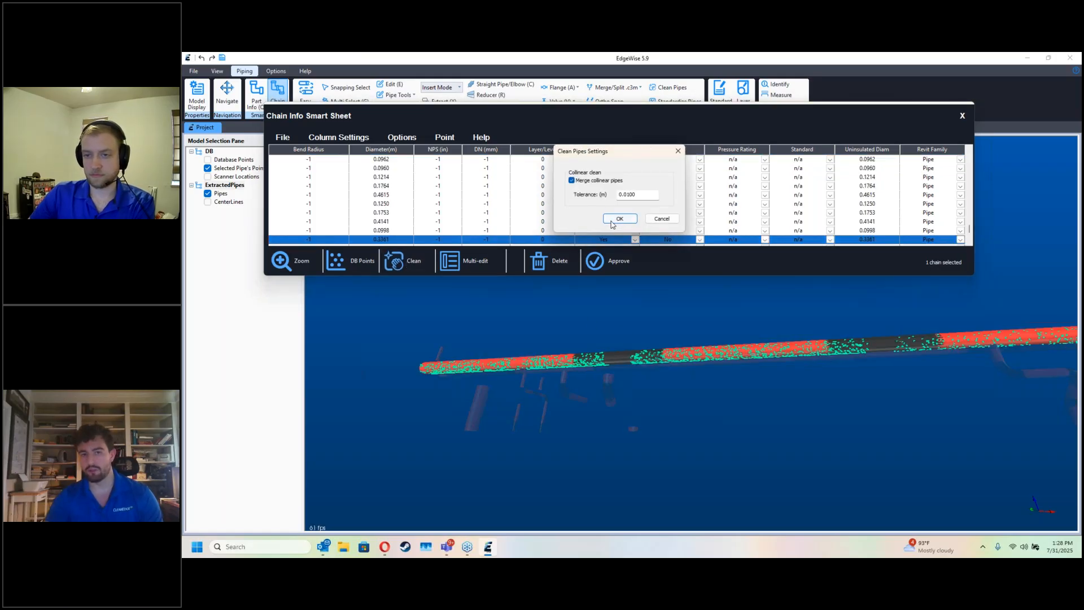
left_click(619, 219)
Step: Approve the cleaned main pipe run and the bent branch run with elbows just below it
middle_click_drag(804, 380, 661, 385)
middle_click_drag(829, 329, 720, 354)
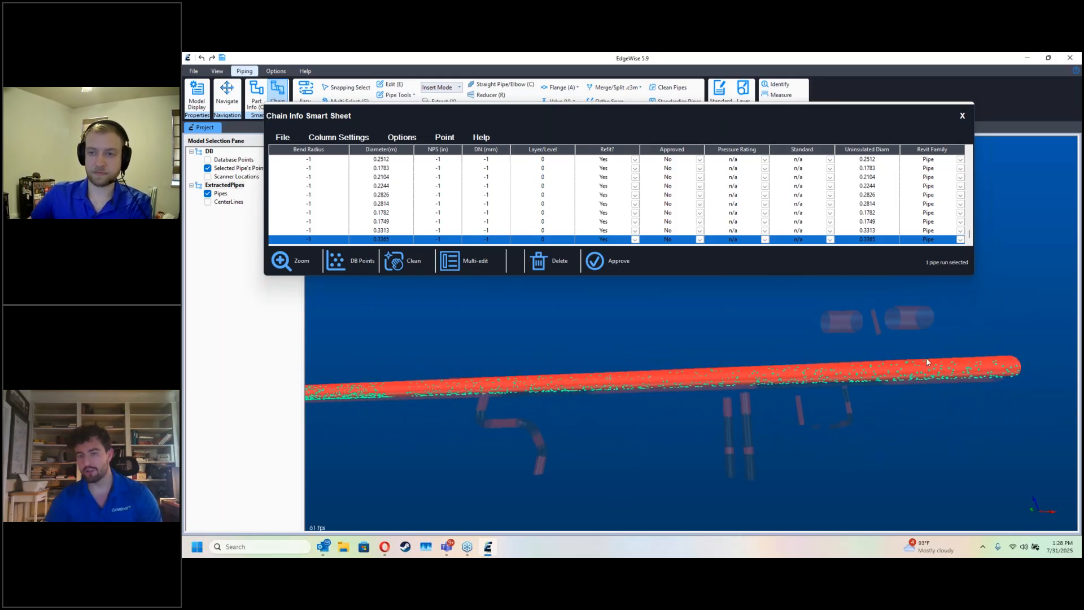
left_click(619, 261)
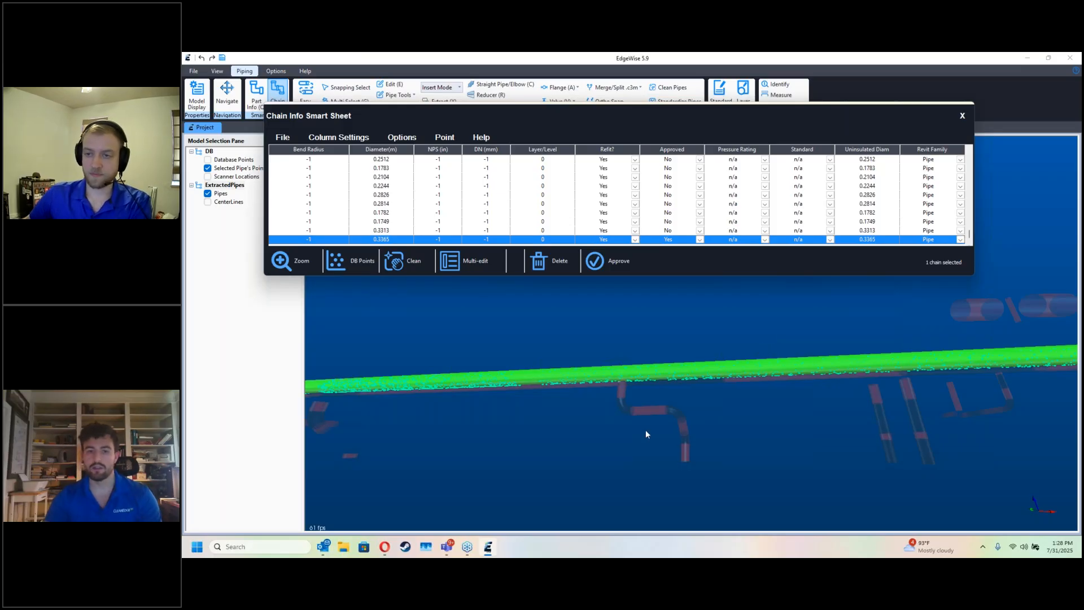
left_click(653, 407)
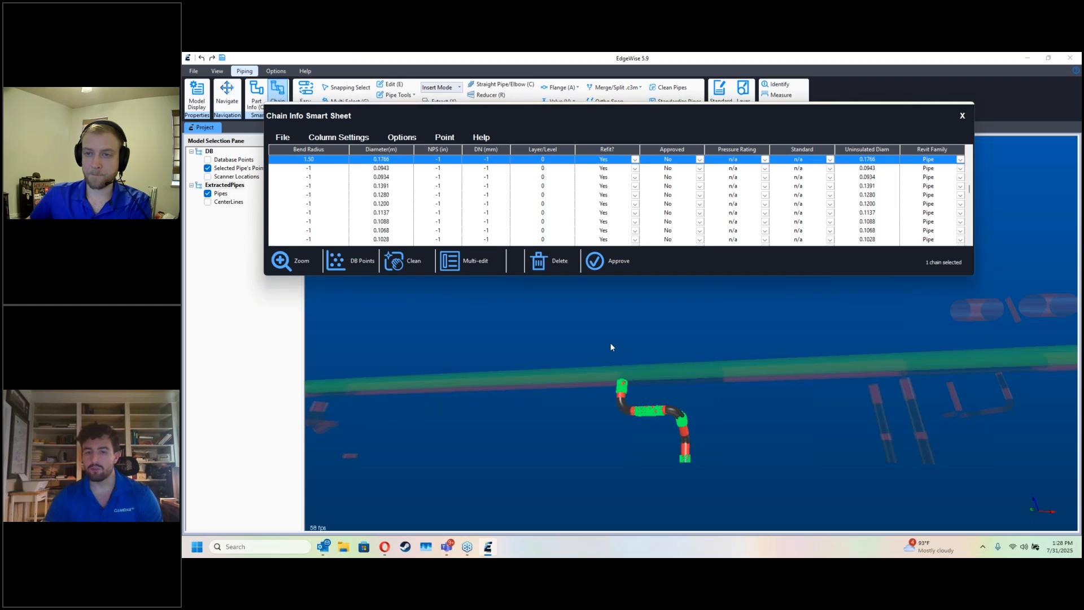
left_click(595, 271)
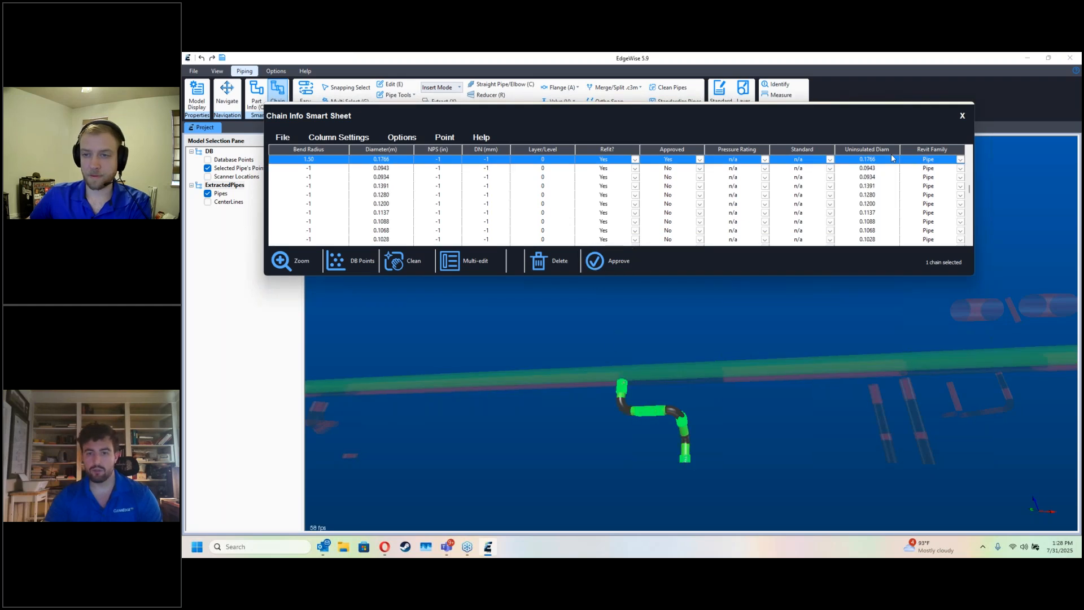
Step: Close the Chain Info smart sheet and turn off the clipping so the whole model is shown
left_click(962, 117)
left_click(218, 71)
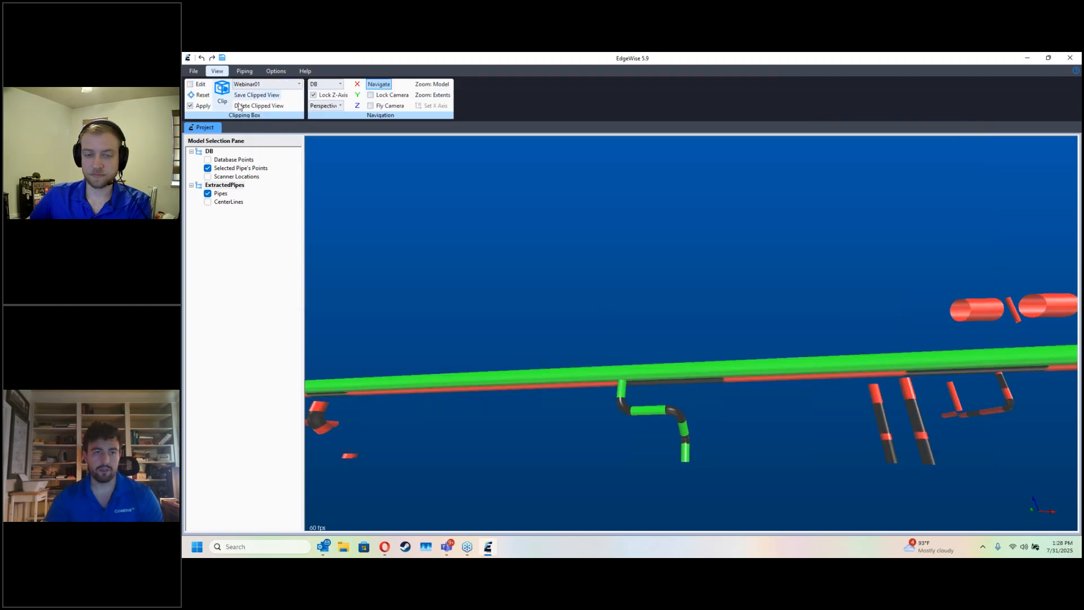
left_click(191, 105)
Step: Approve the short, wide horizontal pipe just above the wide upright pipe, using the Chain Info smart sheet
left_click_drag(530, 361, 532, 274)
scroll(656, 416, "up", 5)
left_click_drag(655, 414, 644, 381)
key("d")
scroll(625, 392, "down", 5)
key("d")
double_click(632, 296)
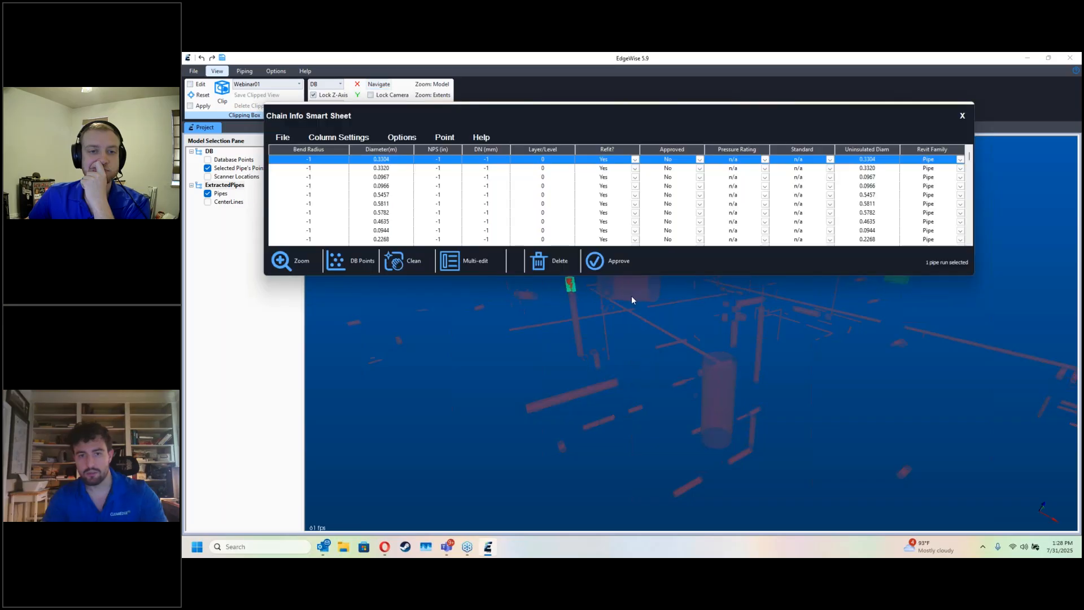
left_click(614, 259)
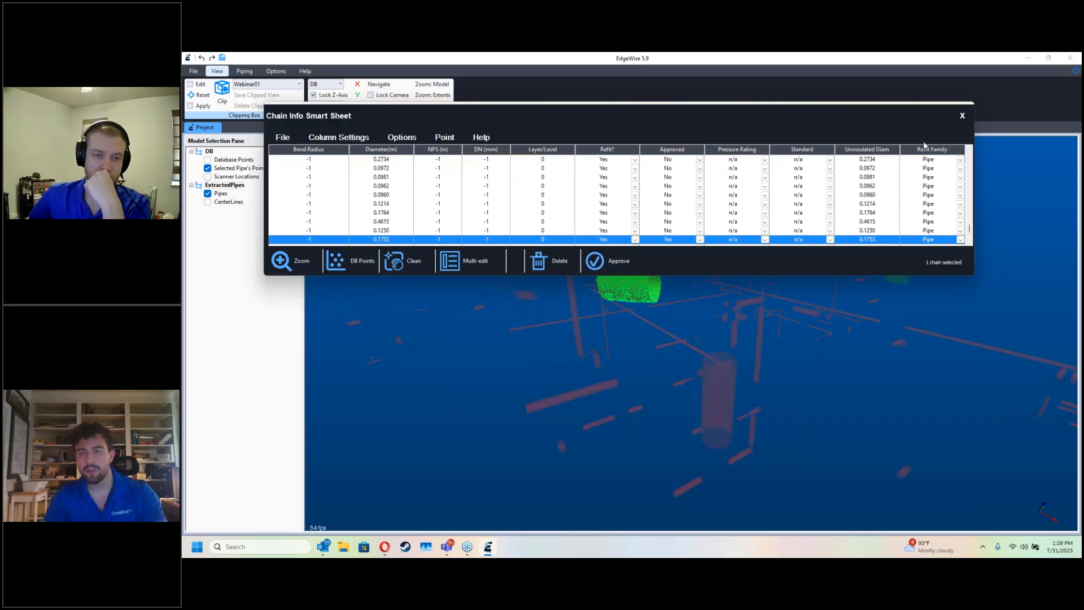
left_click(962, 117)
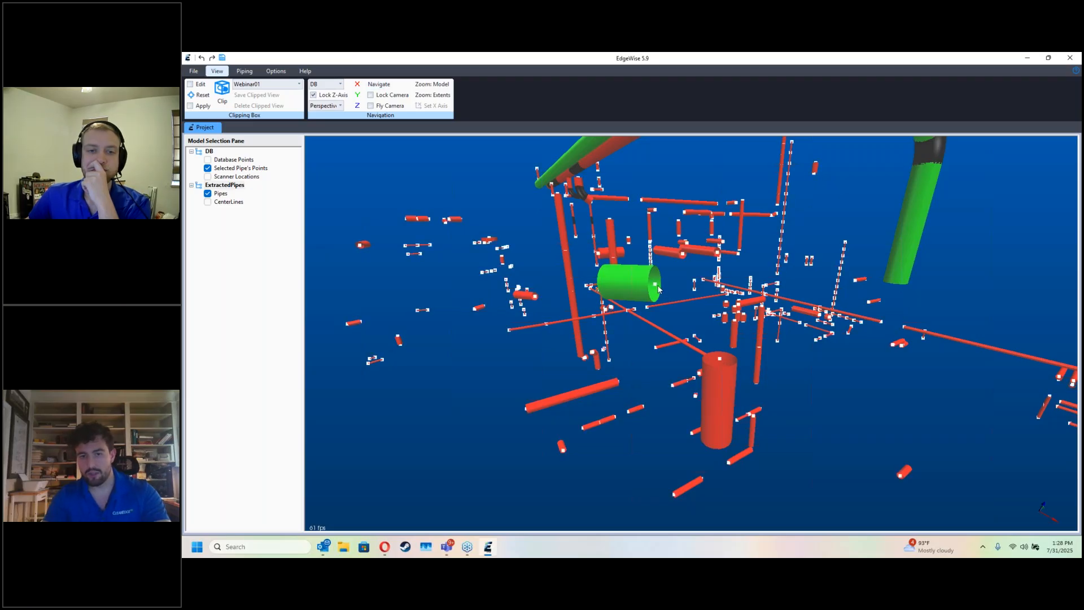
Step: Connect the approved horizontal pipe to the wide upright pipe below it with an elbow
left_click(721, 361)
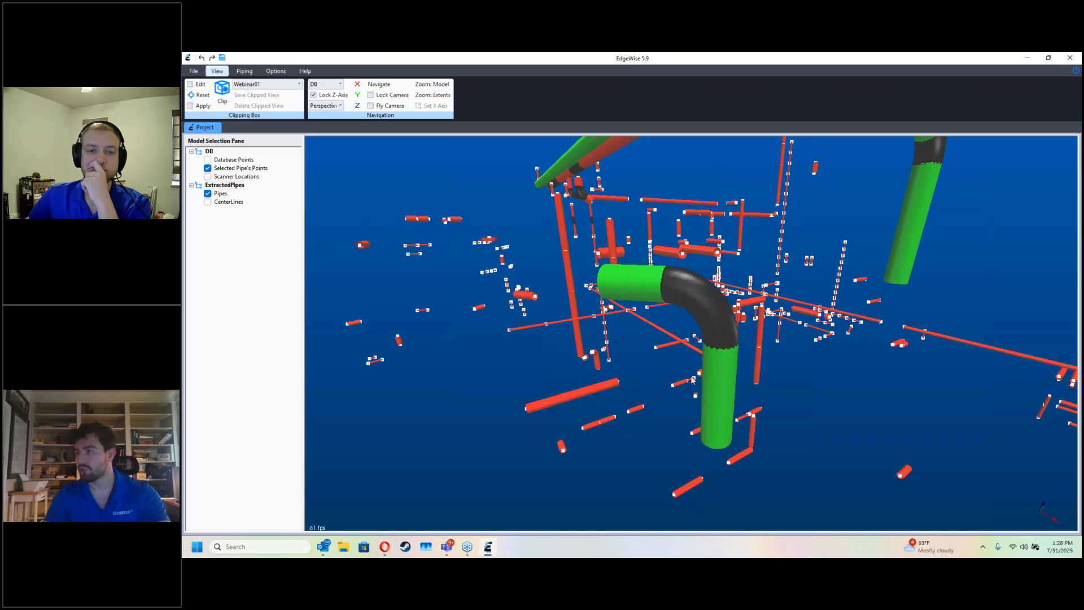
key("Escape")
left_click_drag(692, 377, 747, 371)
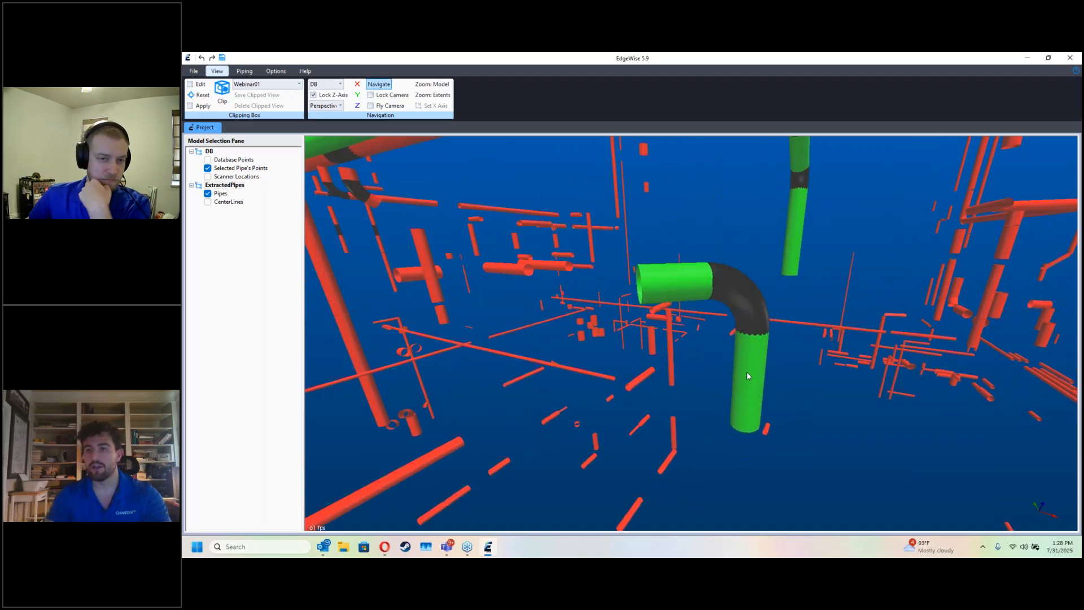
Step: Approve the short vertical pipe segment high up in the tall bundle of parallel risers
left_click_drag(969, 301, 693, 326)
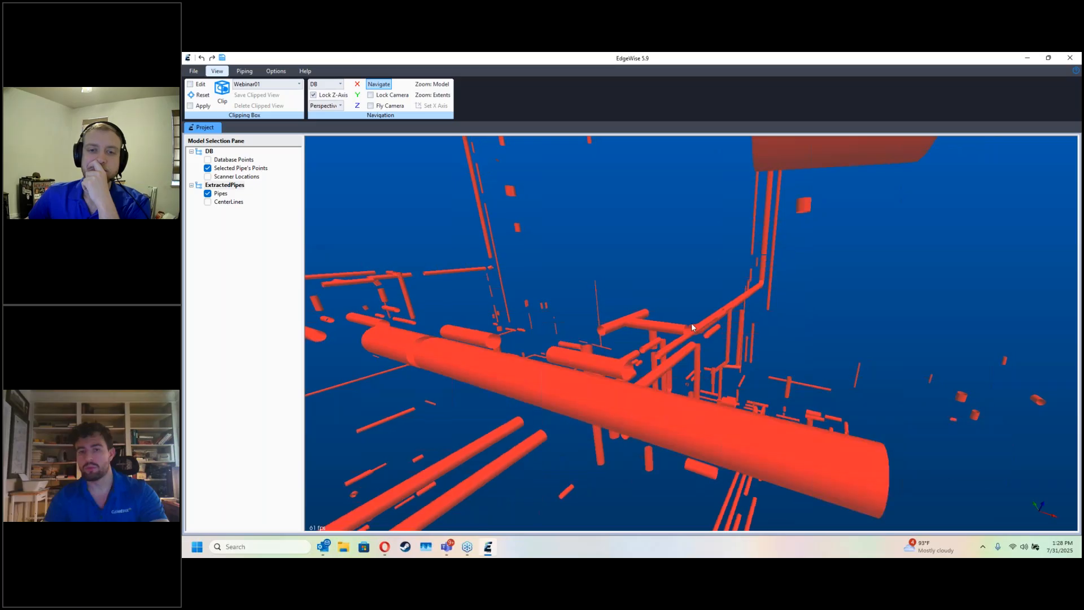
right_click(765, 258)
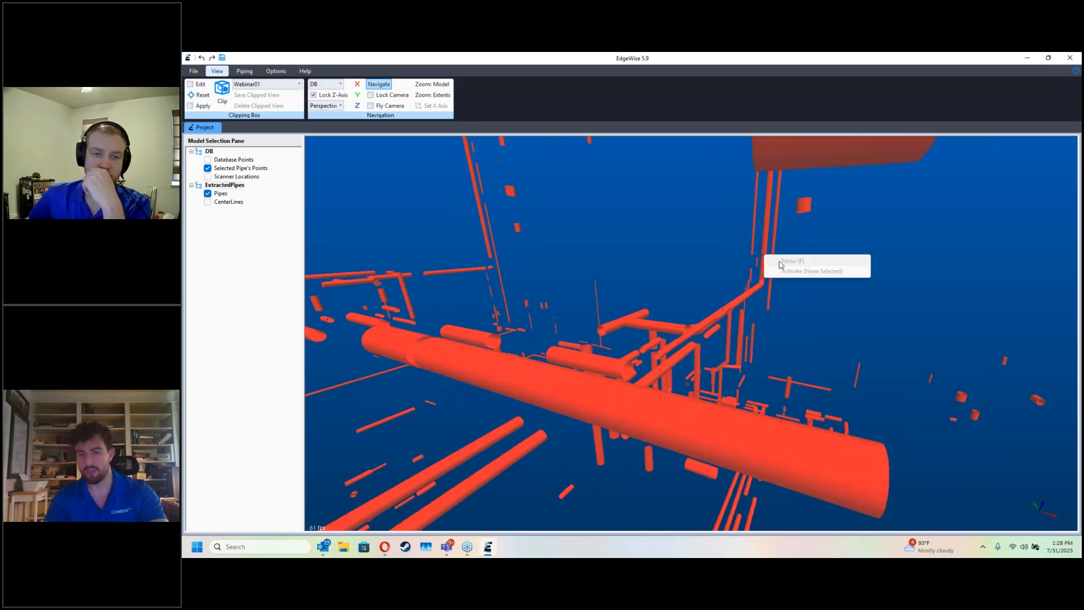
left_click(778, 260)
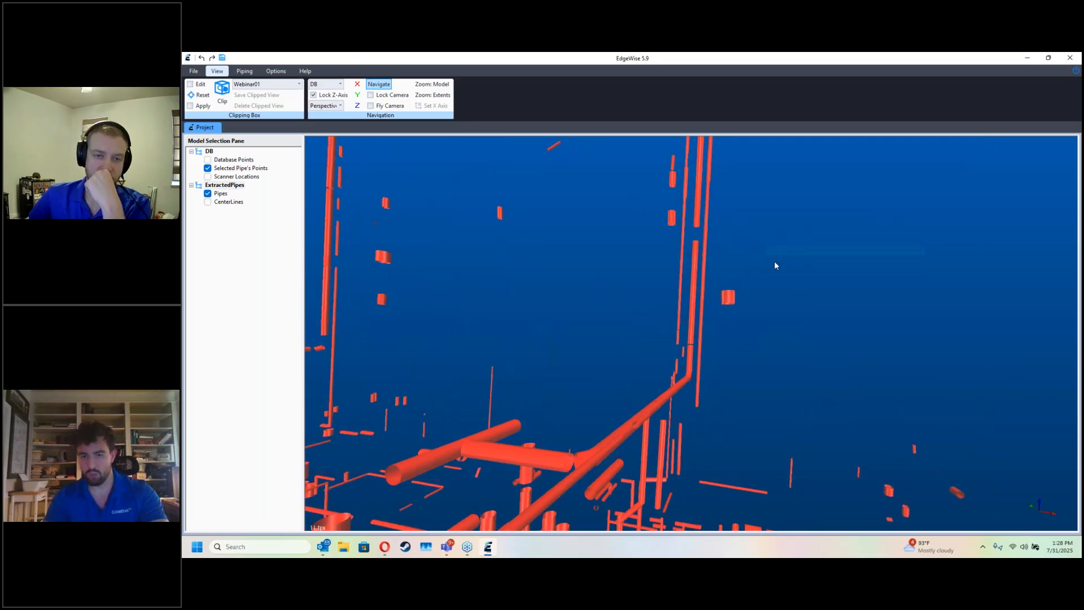
left_click_drag(739, 316, 744, 354)
key("s")
left_click(745, 309)
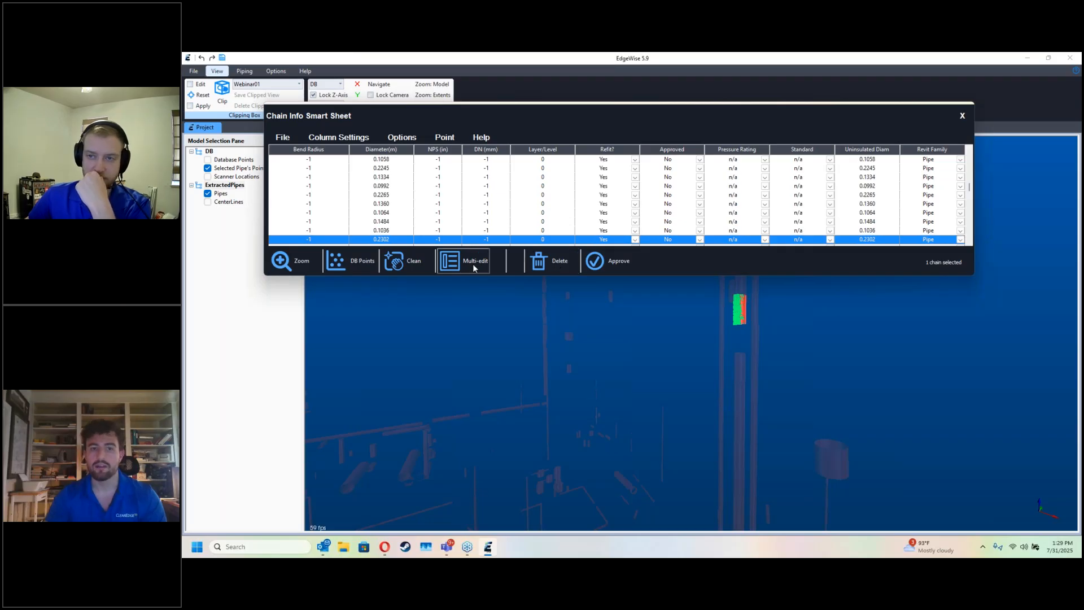
left_click(600, 261)
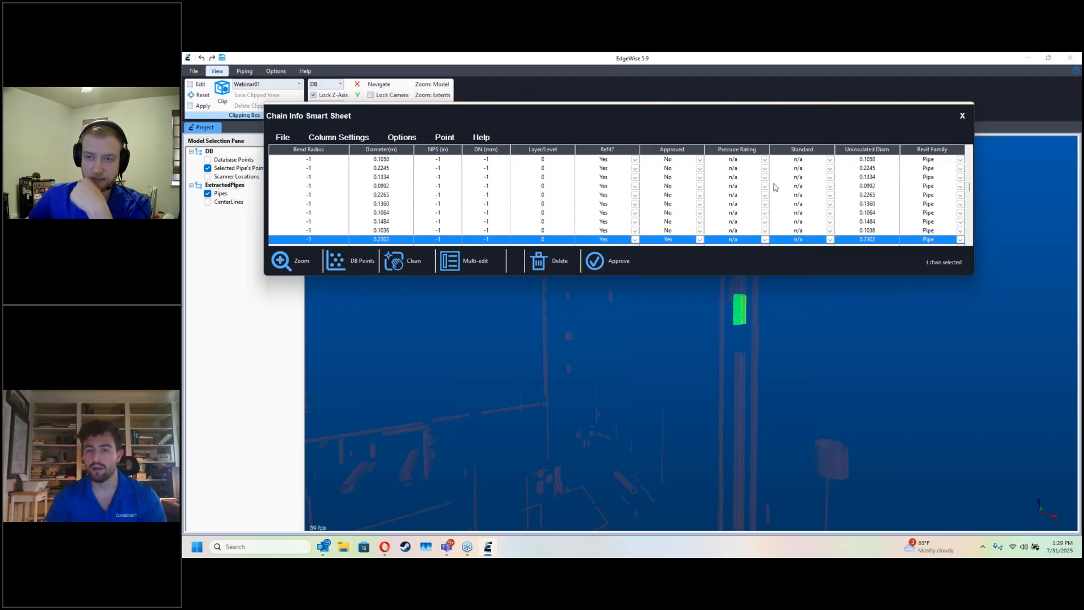
left_click(962, 116)
Step: Connect the approved riser segment across the gap to the two collinear segments directly below it
left_click_drag(771, 327, 747, 266)
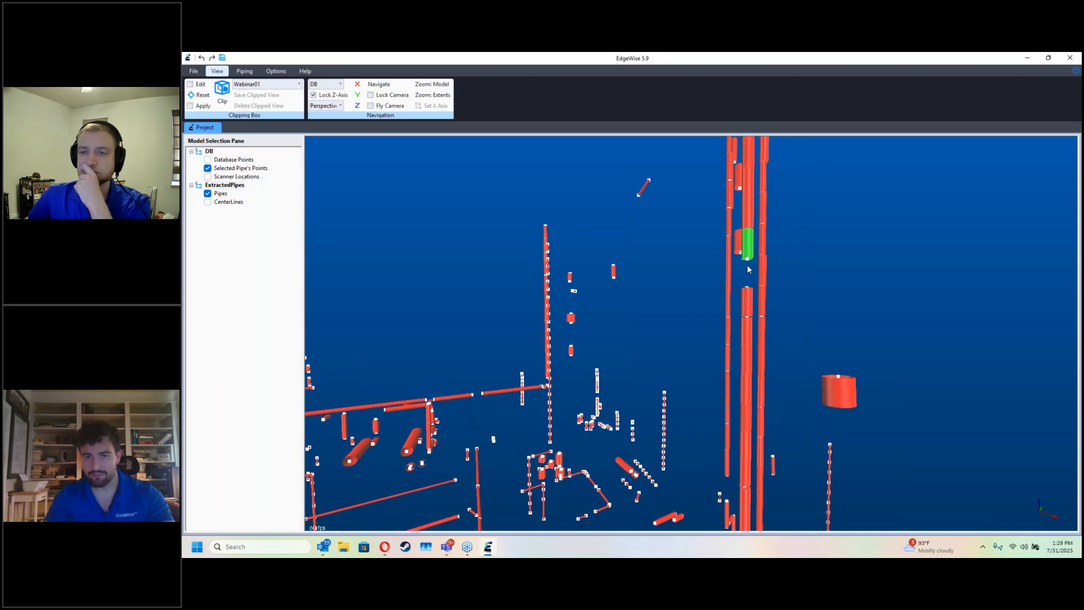
left_click(747, 312)
left_click(747, 321)
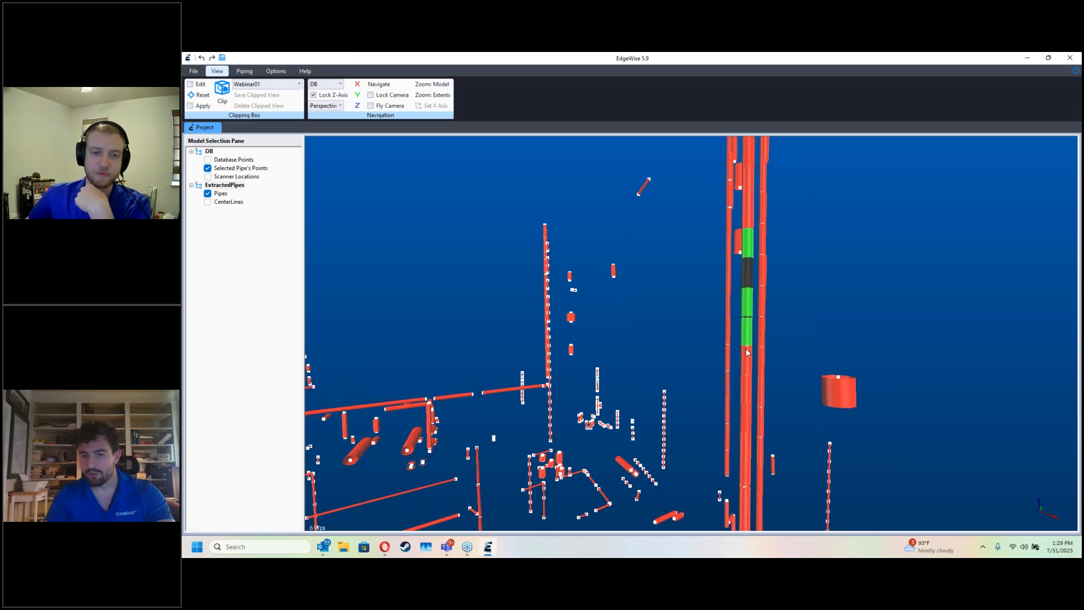
key("Escape")
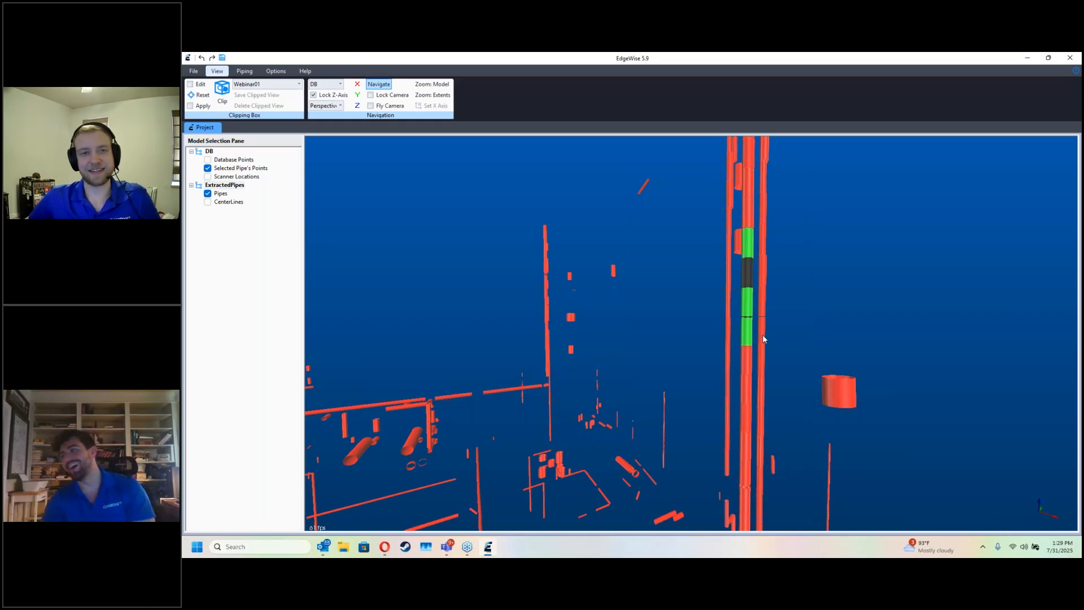
Step: Switch the model to orthographic projection and view it from above along the Z axis
middle_click_drag(763, 335, 770, 330)
left_click_drag(770, 330, 706, 339)
scroll(731, 333, "down", 5)
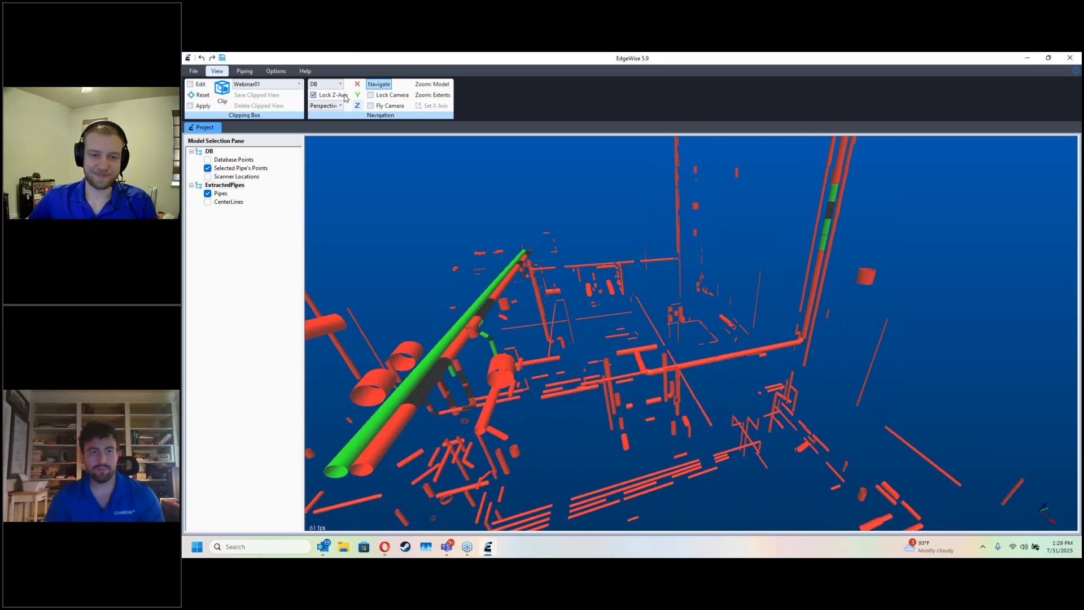
left_click_drag(567, 308, 576, 307)
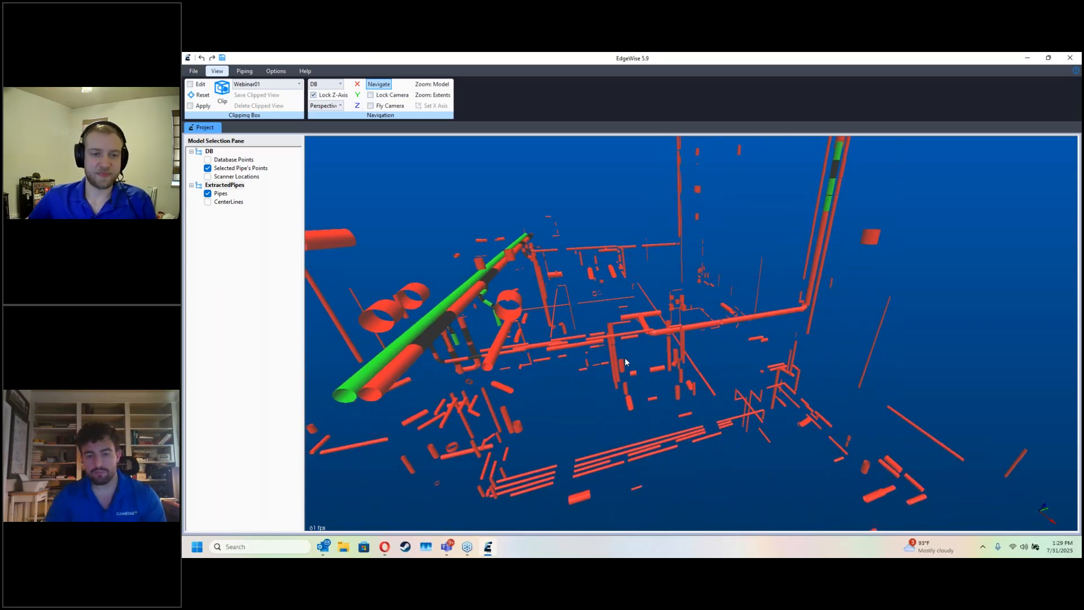
left_click_drag(625, 362, 603, 325)
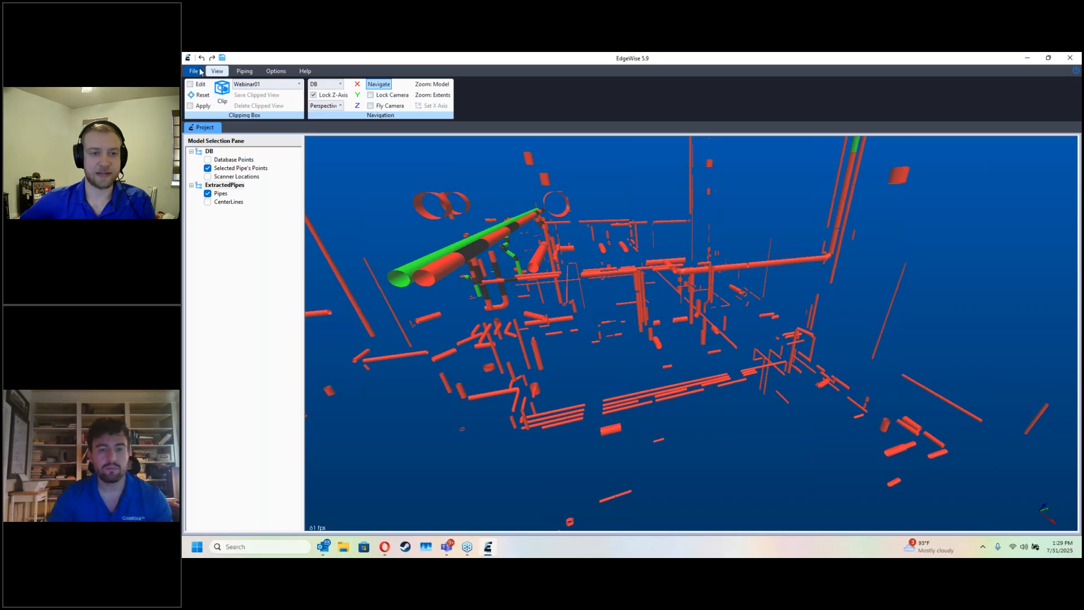
left_click(243, 72)
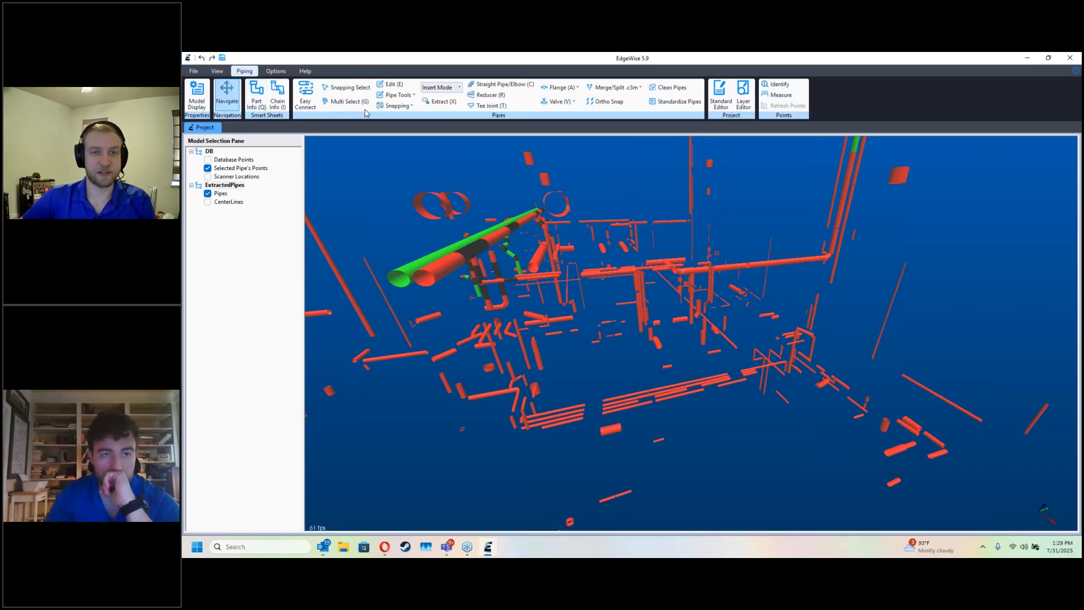
left_click(226, 71)
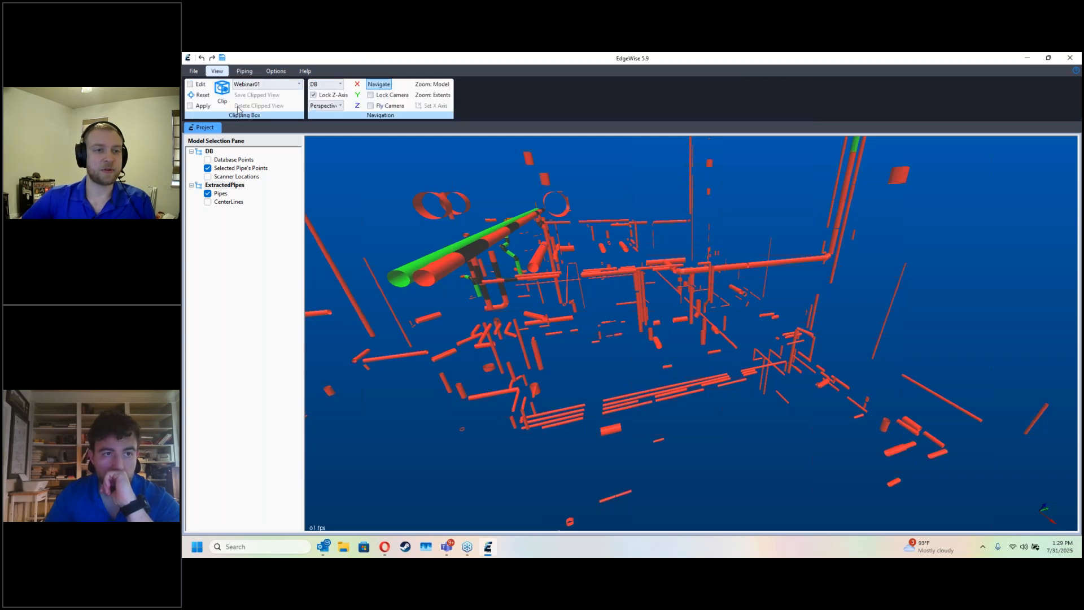
left_click(327, 105)
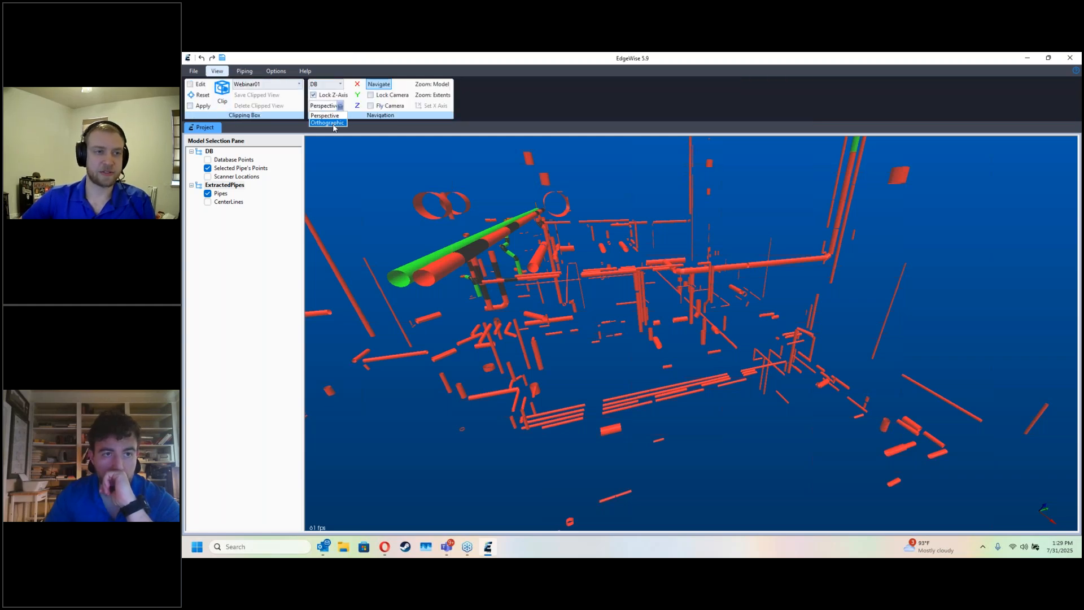
left_click(333, 126)
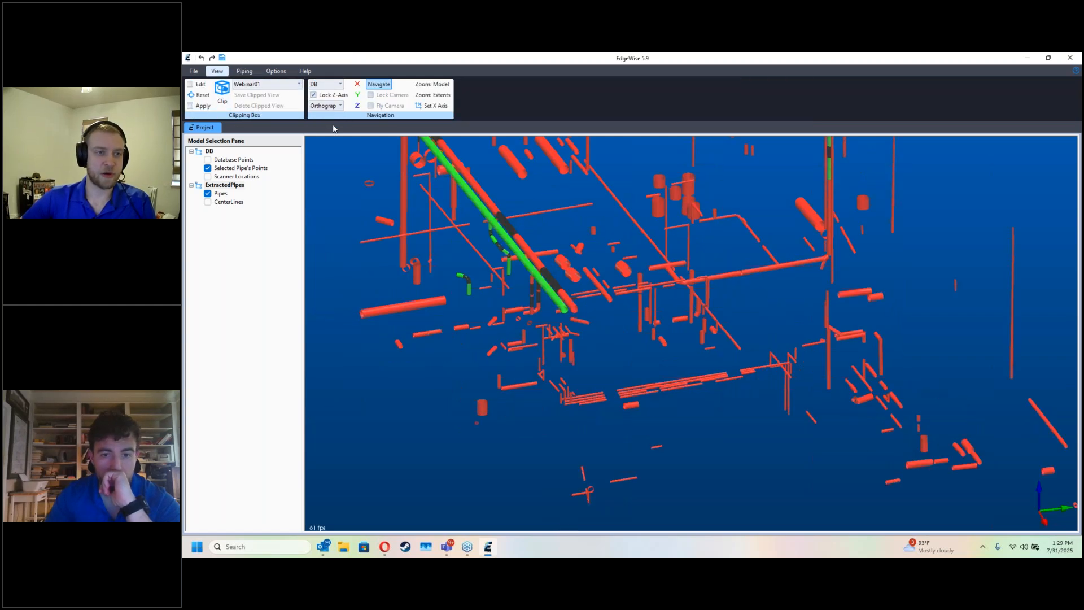
left_click(360, 107)
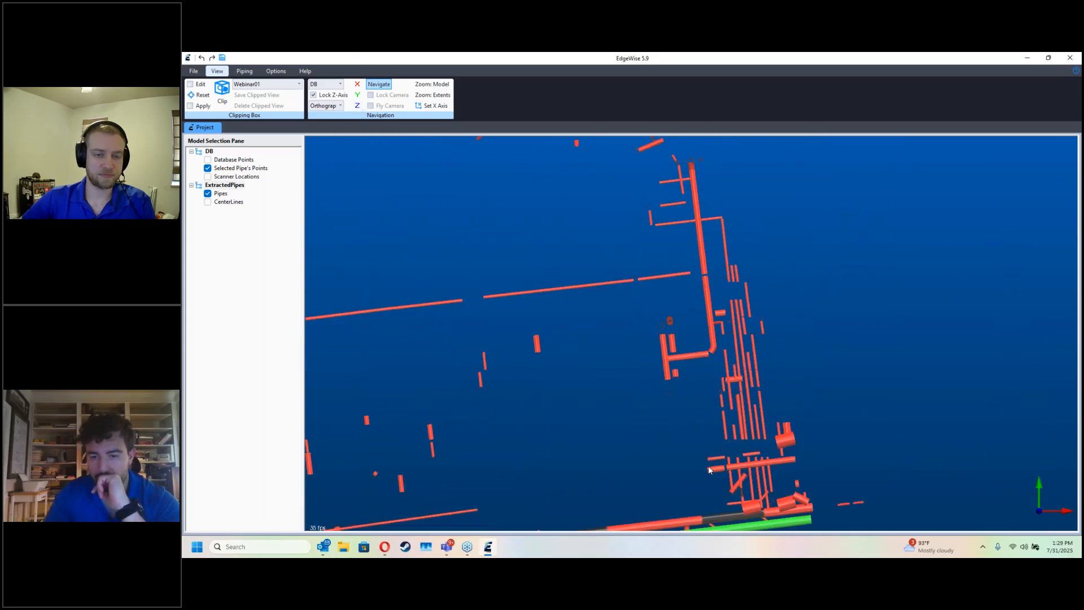
Step: Clip the plan view to a rectangle around the long bundle of parallel pipes and the adjoining end of the main run
middle_click_drag(724, 459, 674, 429)
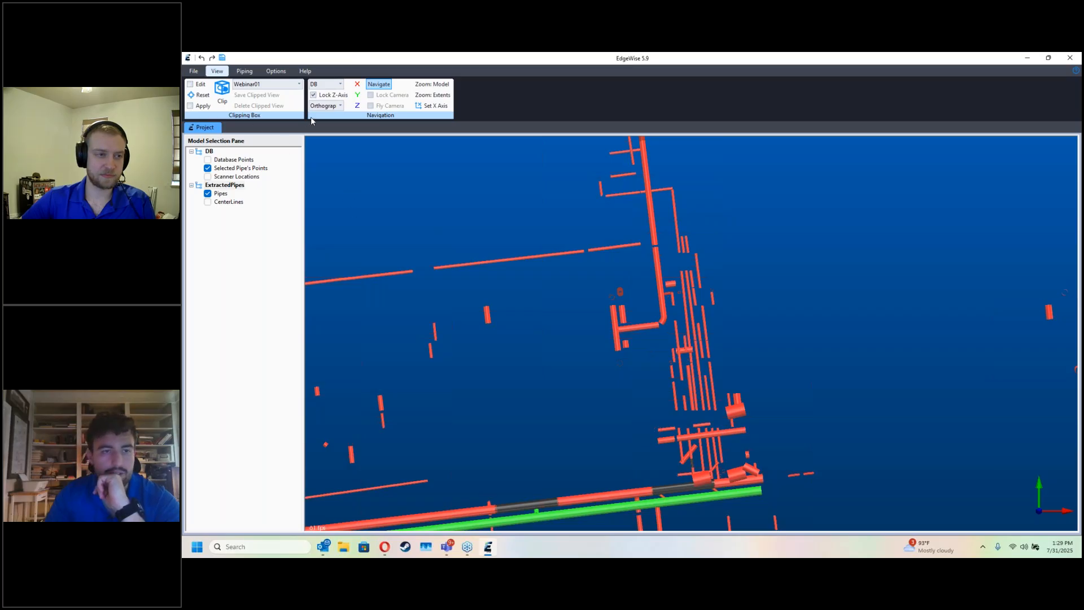
left_click(243, 75)
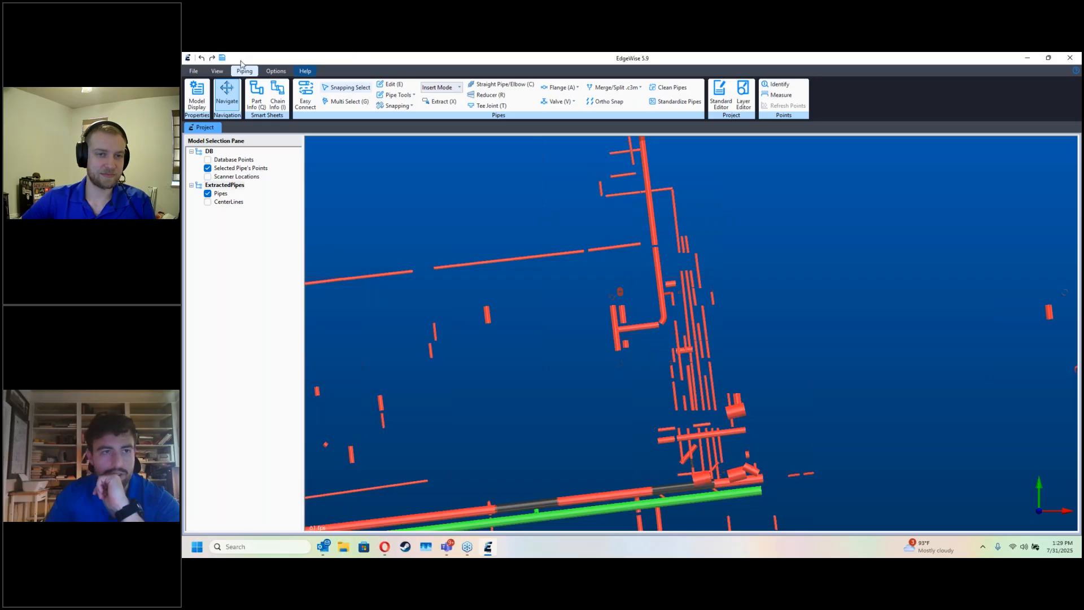
left_click(217, 71)
left_click(222, 107)
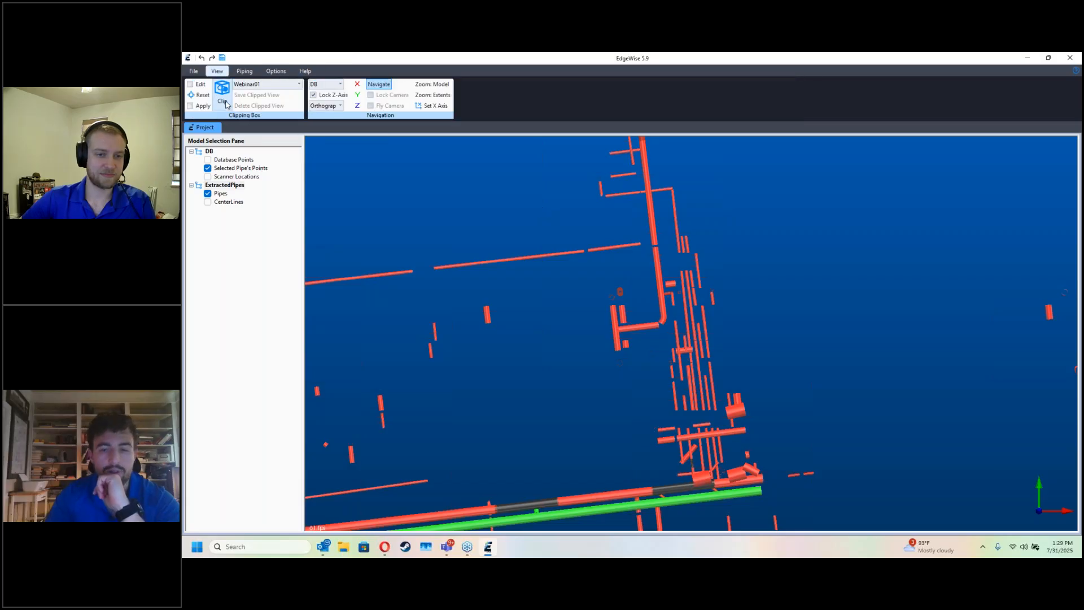
left_click_drag(593, 181, 802, 507)
left_click(227, 103)
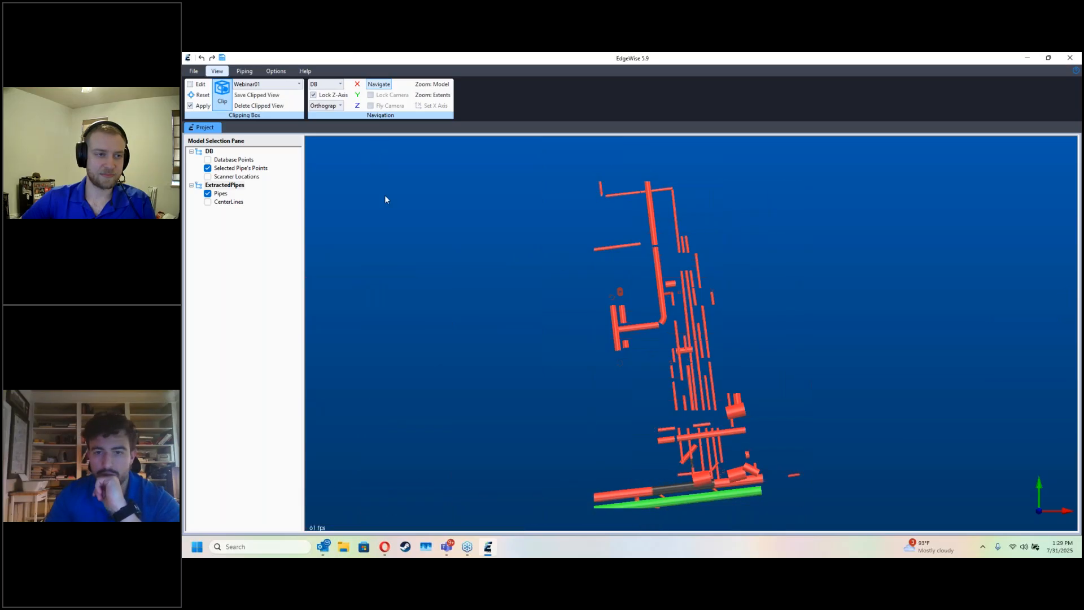
left_click_drag(605, 198, 645, 512)
left_click(643, 510)
left_click(767, 507)
Step: Shrink the clipping box in height from above and below until it encloses only the lower rack of parallel pipes
left_click_drag(780, 505, 632, 440)
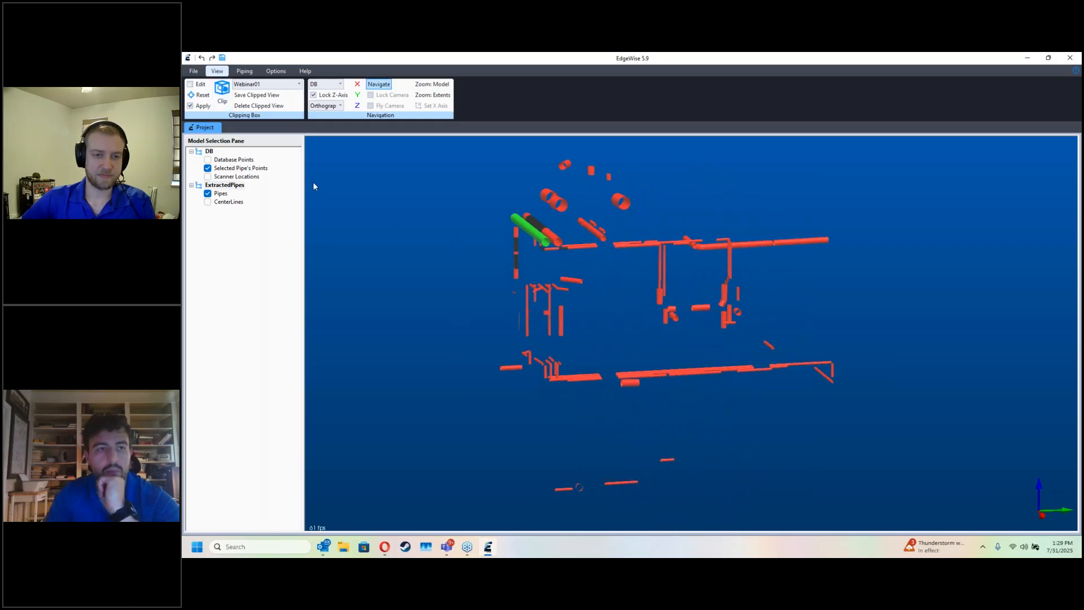
left_click(190, 84)
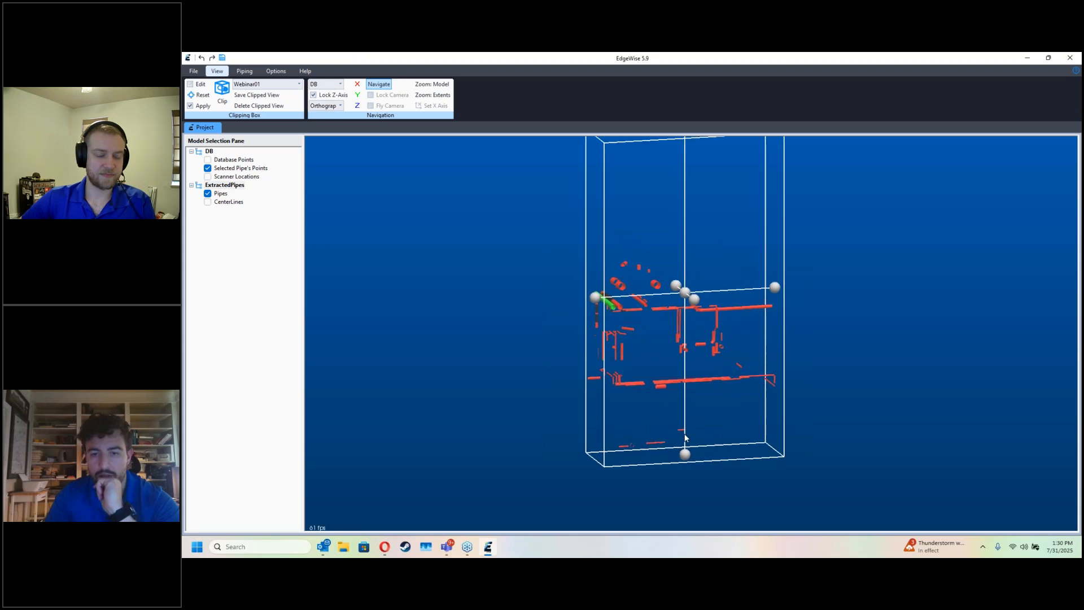
left_click_drag(691, 499, 690, 445)
left_click_drag(691, 171, 693, 413)
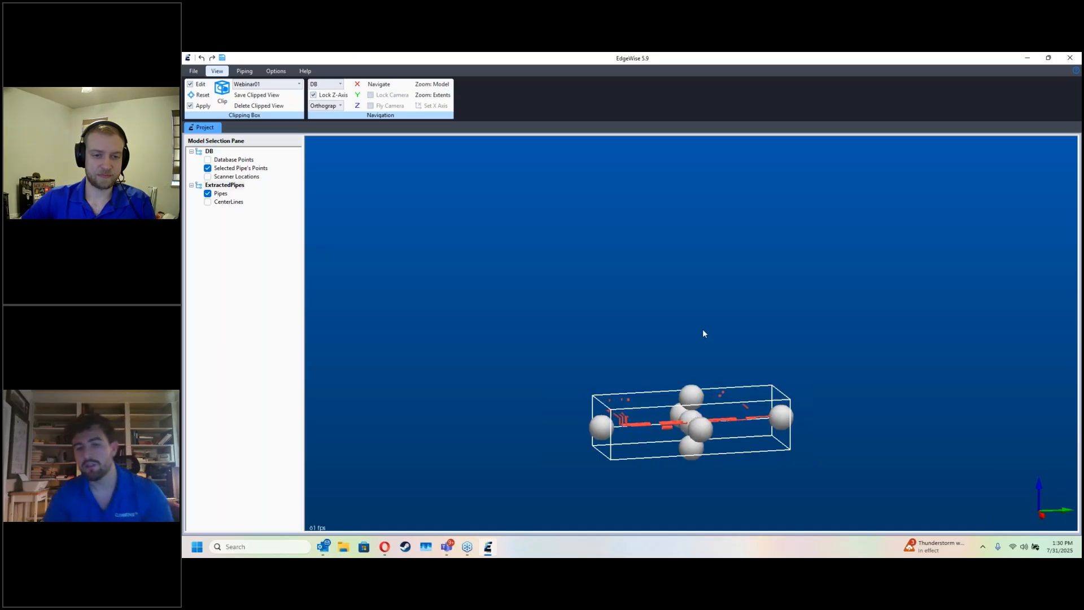
key("Escape")
Step: Display the database points inside the reduced clipping box around the lower pipe rack
scroll(677, 318, "up", 4)
middle_click_drag(676, 319, 676, 246)
key("d")
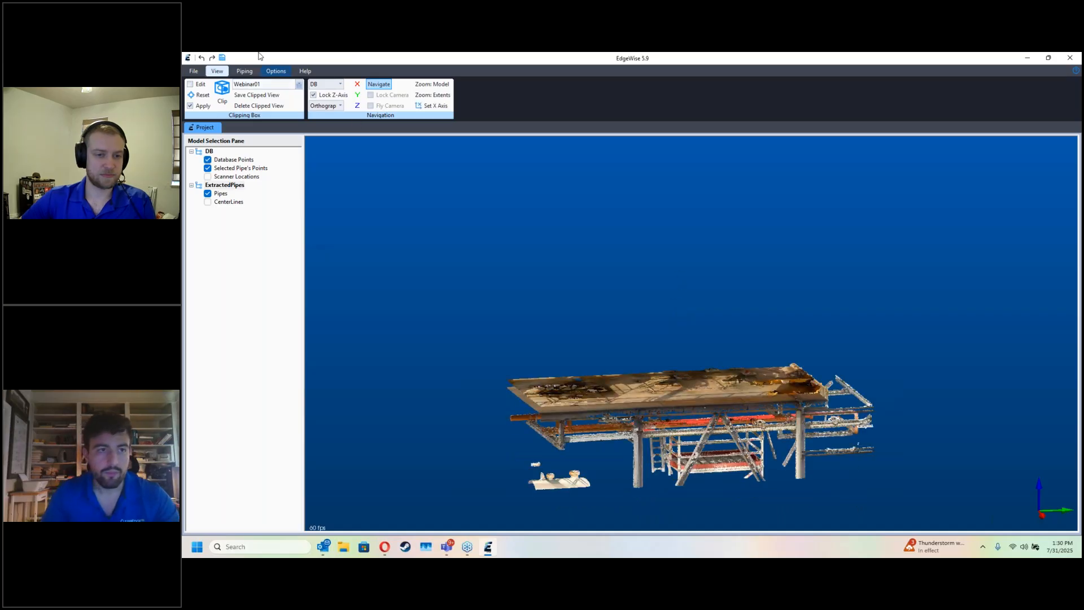
Step: In the Part Info smart sheet's QA mode, sort the pipes by ascending coverage and delete the 24% coverage pipe
left_click(244, 71)
left_click(686, 107)
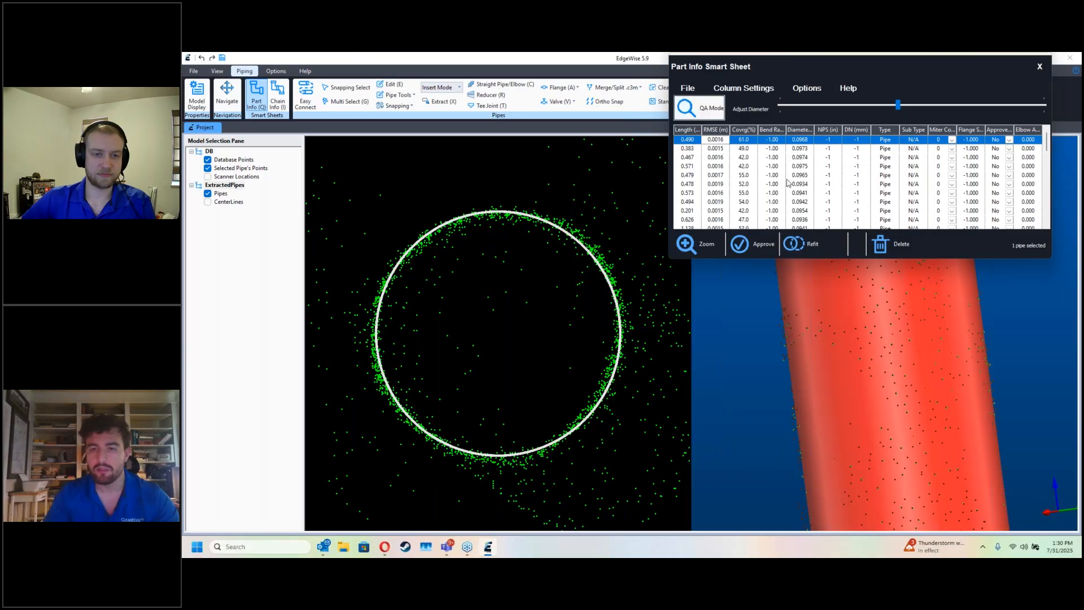
left_click(750, 130)
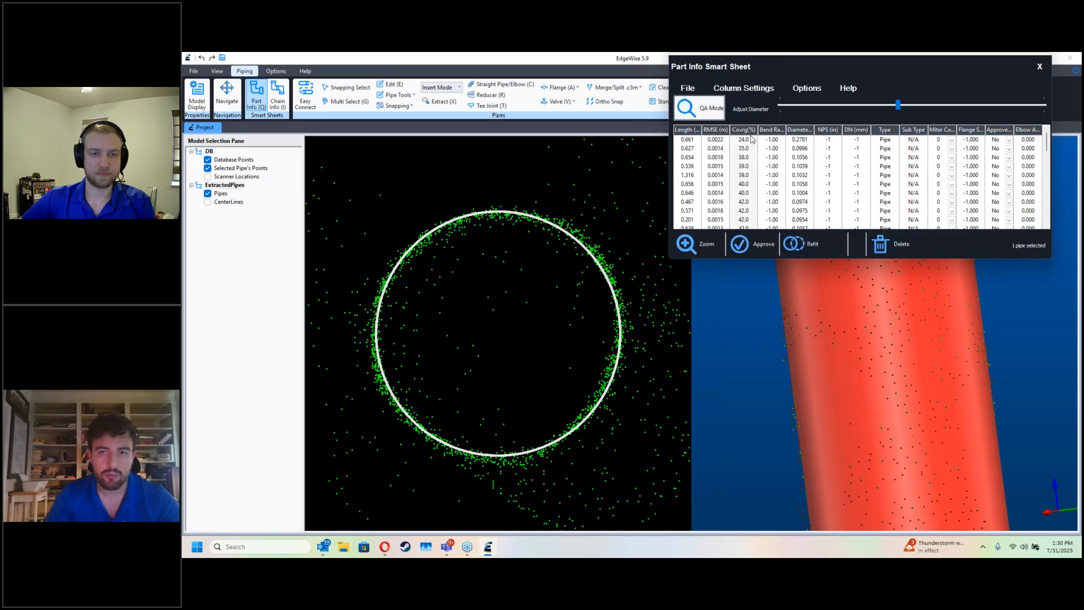
left_click(750, 139)
key("Delete")
Step: Approve the remaining pipes in QA mode one after another, from 35% up to 61% coverage, and close the Part Info smart sheet
key("space")
key("space")
key("space")
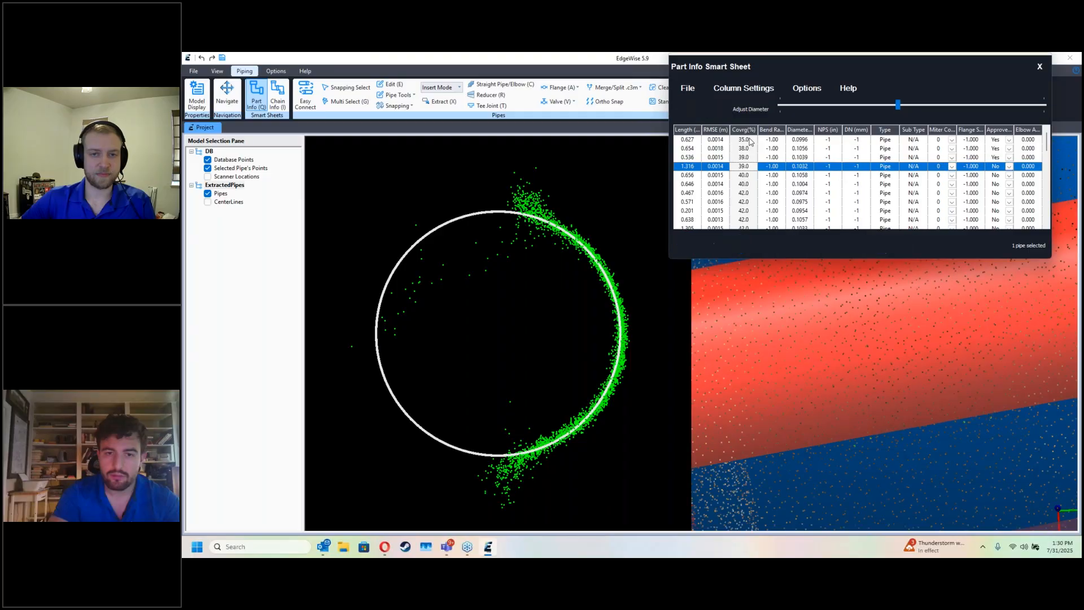
key("space")
key("space")
key("space")
key("space")
key("space")
key("space")
key("space")
key("space")
key("space")
key("space")
key("space")
key("space")
key("space")
key("space")
key("space")
key("space")
key("space")
key("space")
key("space")
key("space")
key("space")
key("space")
key("space")
key("space")
key("space")
key("space")
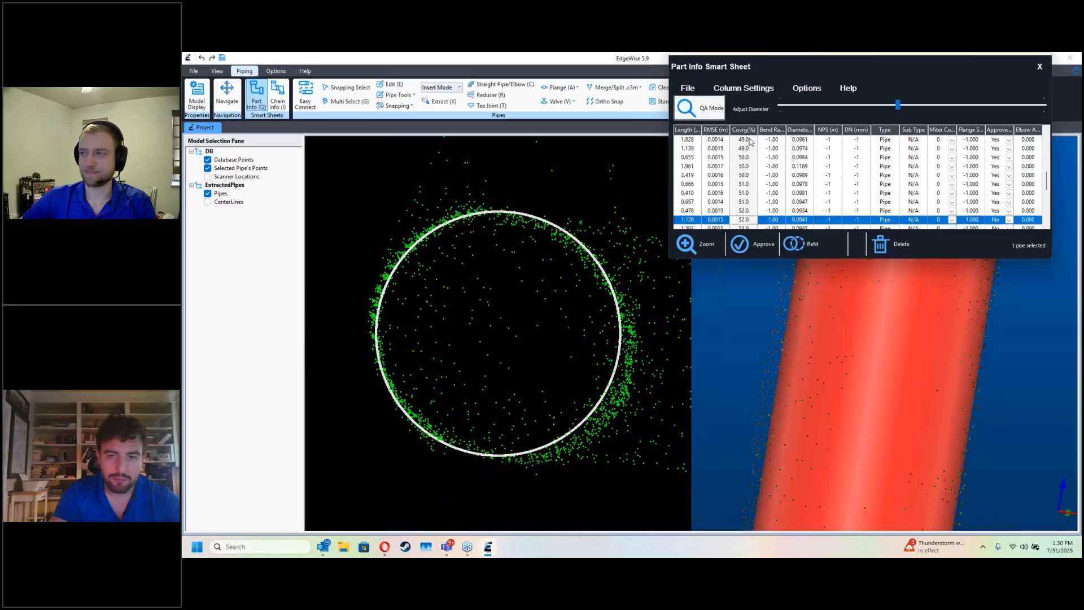
key("space")
key("space")
key("space")
key("space")
key("space")
key("space")
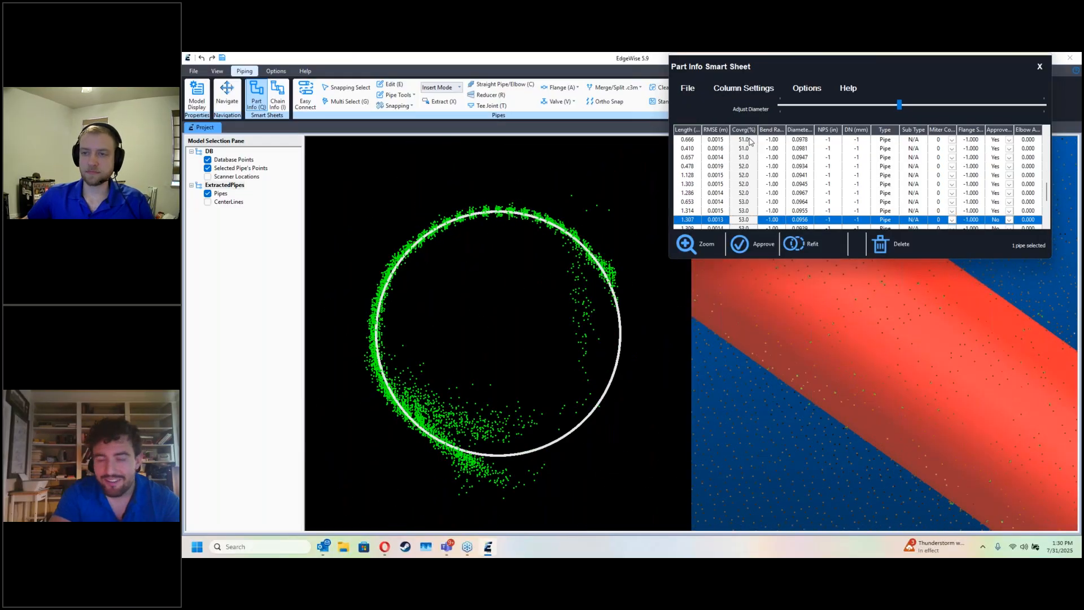
key("space")
key("space")
key("space")
key("space")
key("space")
key("space")
key("space")
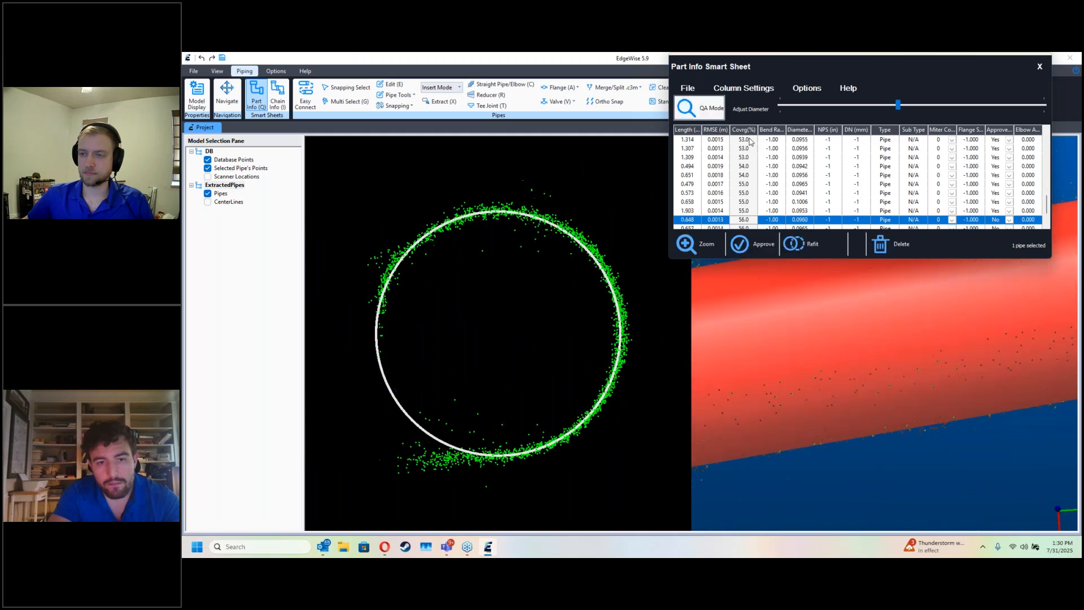
key("space")
key("space")
key("space")
key("space")
key("space")
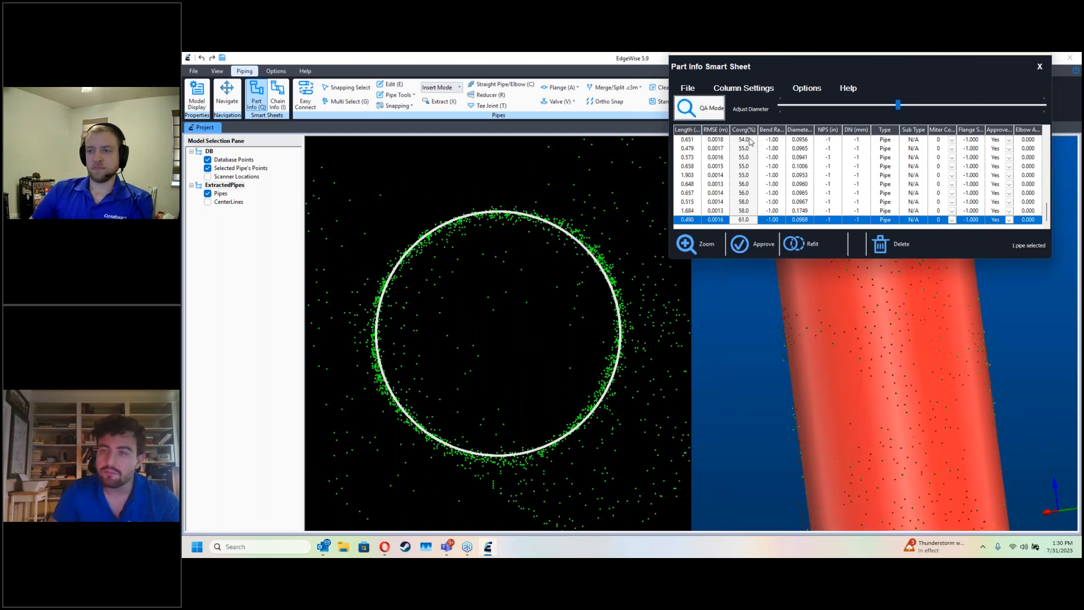
left_click(1040, 67)
Step: Switch the view projection from orthographic to perspective and view the pipe rack from below
left_click_drag(752, 391, 776, 379)
left_click(225, 72)
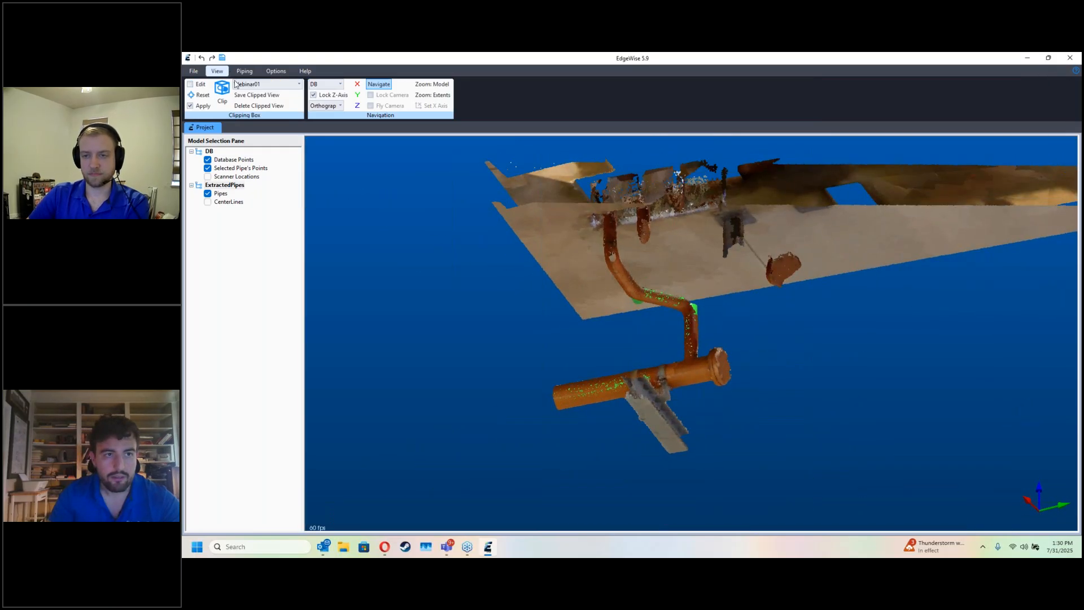
left_click(340, 106)
left_click(325, 122)
right_click_drag(524, 262, 624, 326)
middle_click_drag(624, 325, 370, 370)
Step: Automatically connect the clipping-box pipes at 50% aggressiveness and 15% diameter variance with elbows allowed, and hide the database points
left_click(244, 72)
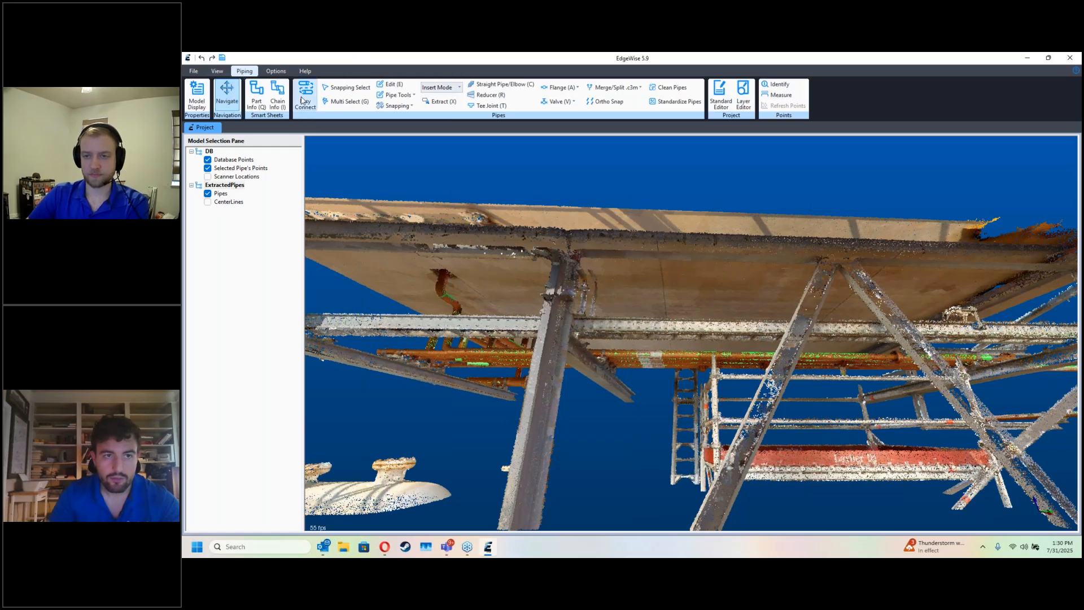
left_click(303, 101)
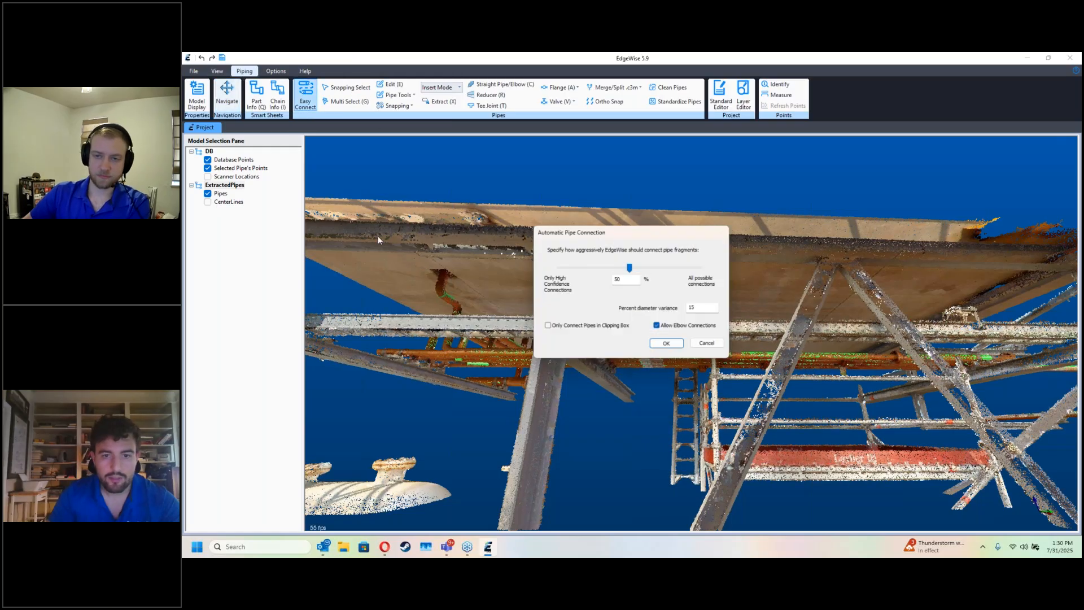
left_click(666, 344)
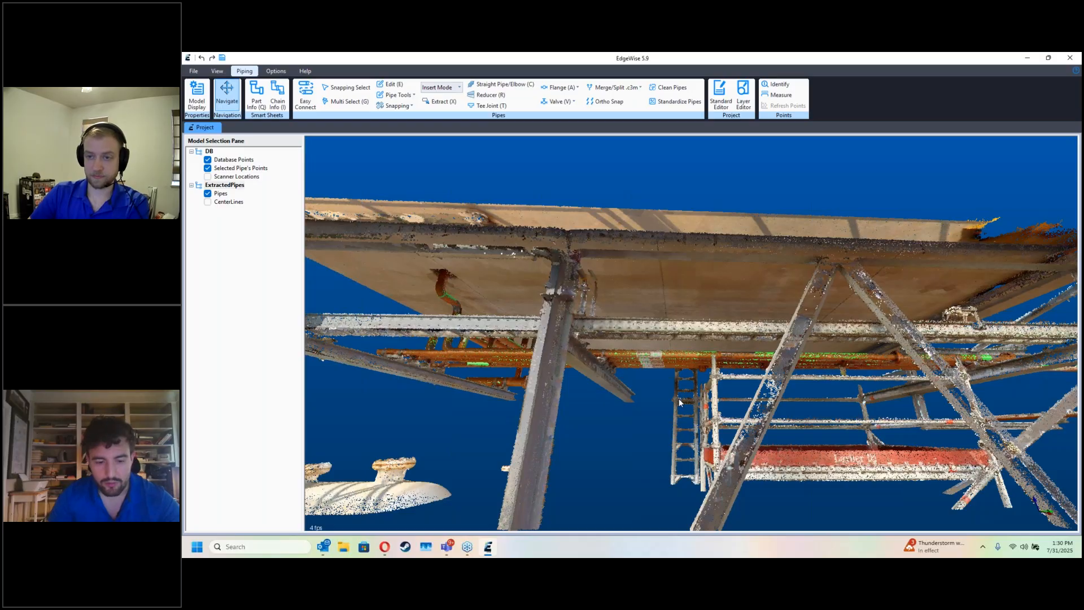
key("d")
left_click_drag(664, 421, 430, 175)
Step: Examine the outer pipe's chain and its elbow to the branch with the Chain Info smart sheet
left_click(276, 101)
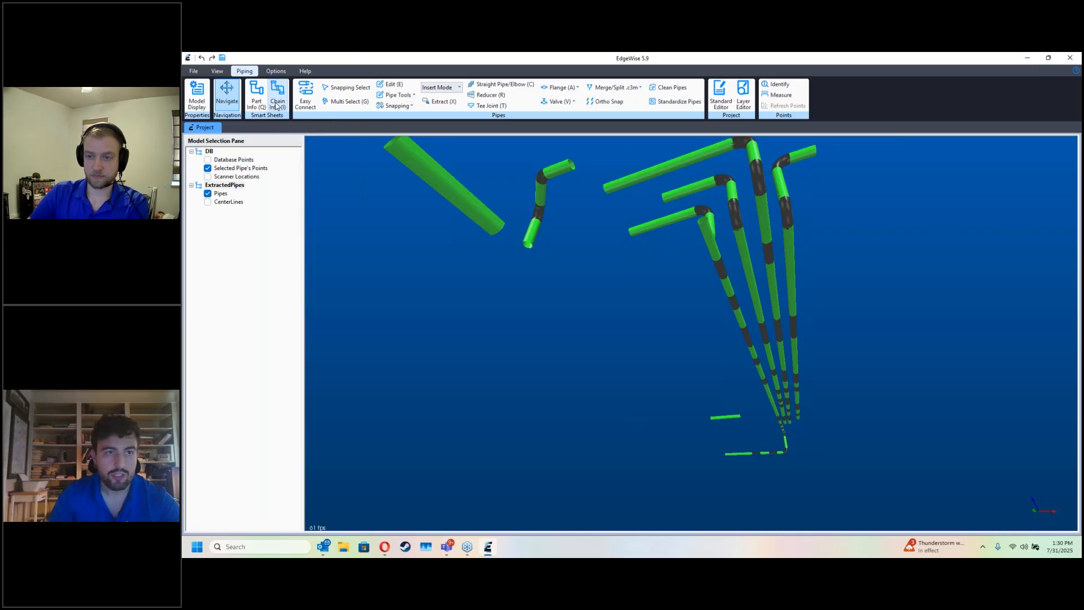
left_click_drag(569, 121, 539, 382)
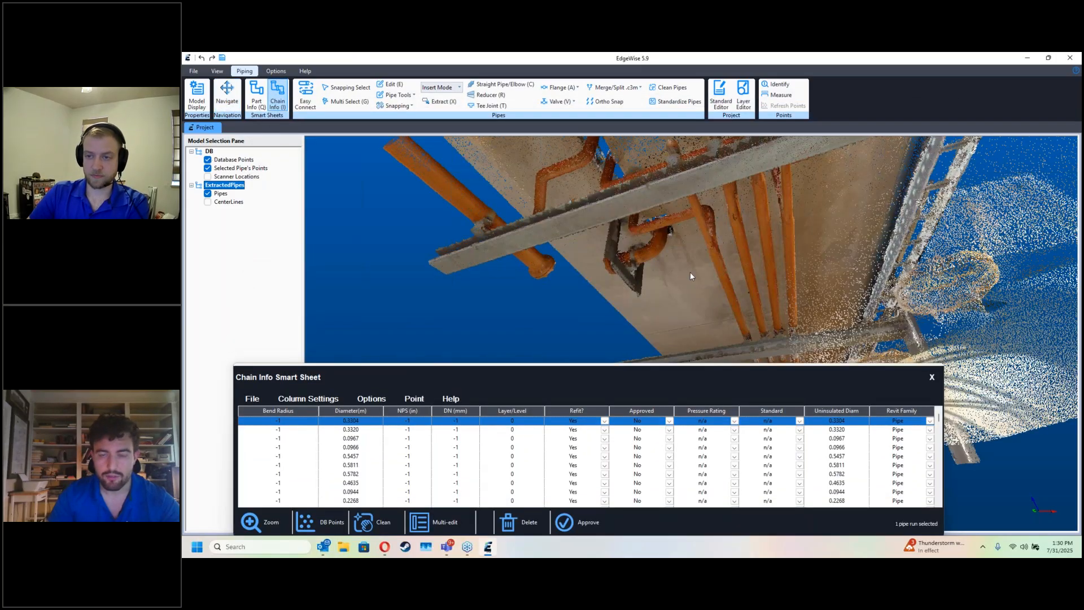
scroll(621, 286, "up", 5)
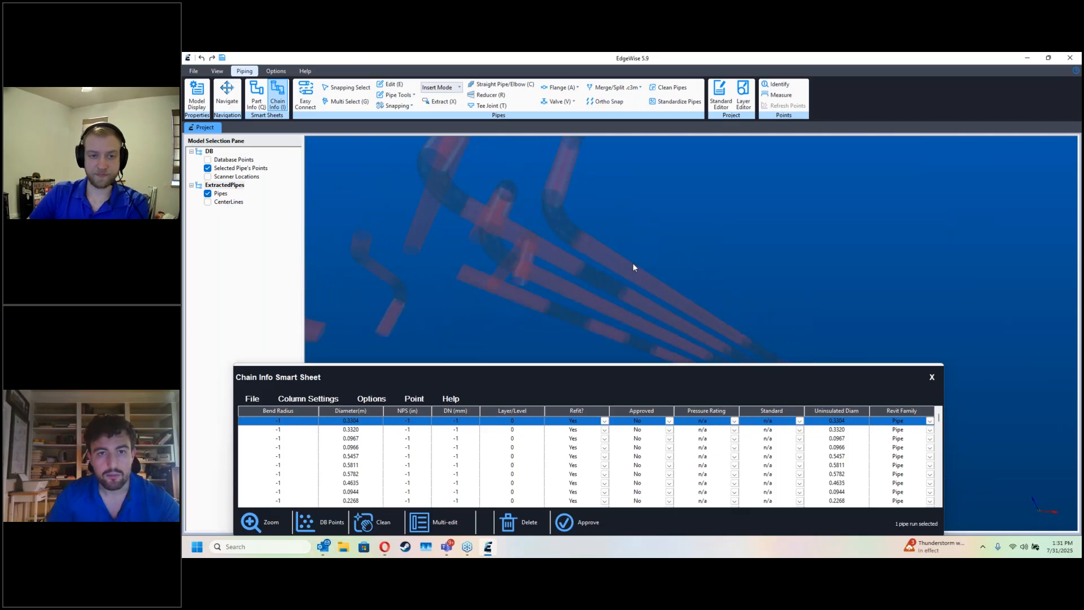
left_click(586, 255)
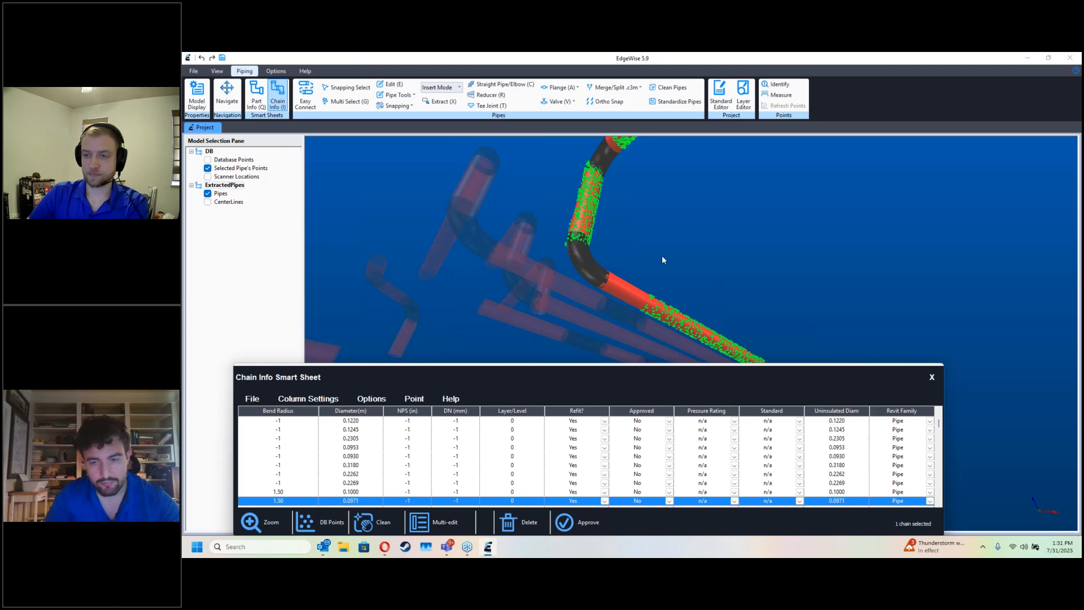
left_click(937, 377)
Step: Delete the elbow joining the branch to the outer pipe and extend that pipe along the scan past the branch
left_click(597, 270)
key("Delete")
key("Escape")
left_click_drag(625, 257, 452, 358)
key("e")
left_click(805, 356)
key("Escape")
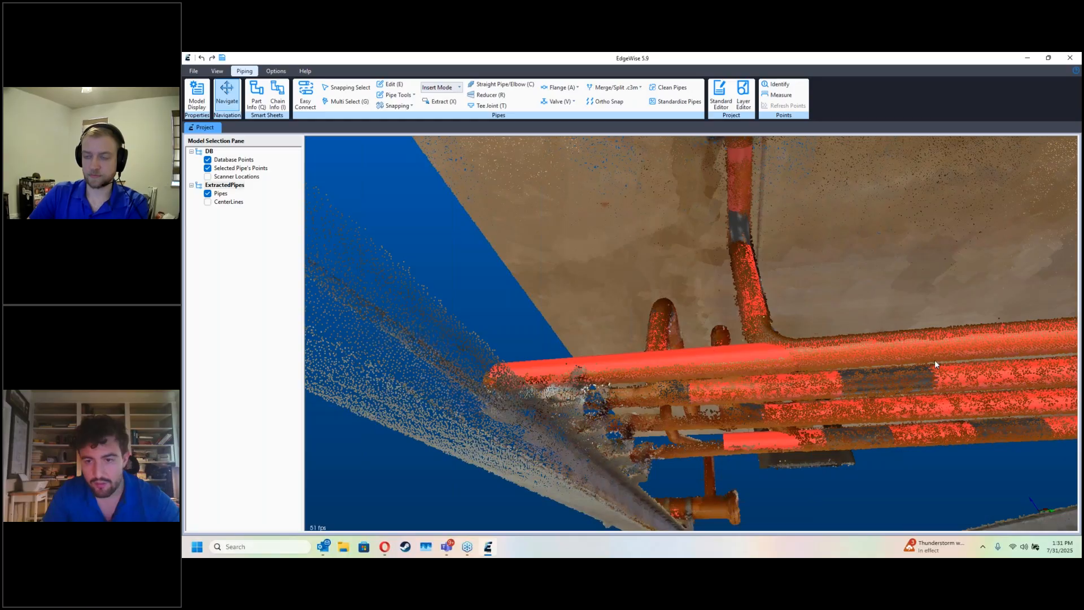
Step: Approve the extended outer pipe's chain in the Chain Info smart sheet
key("i")
left_click(717, 343)
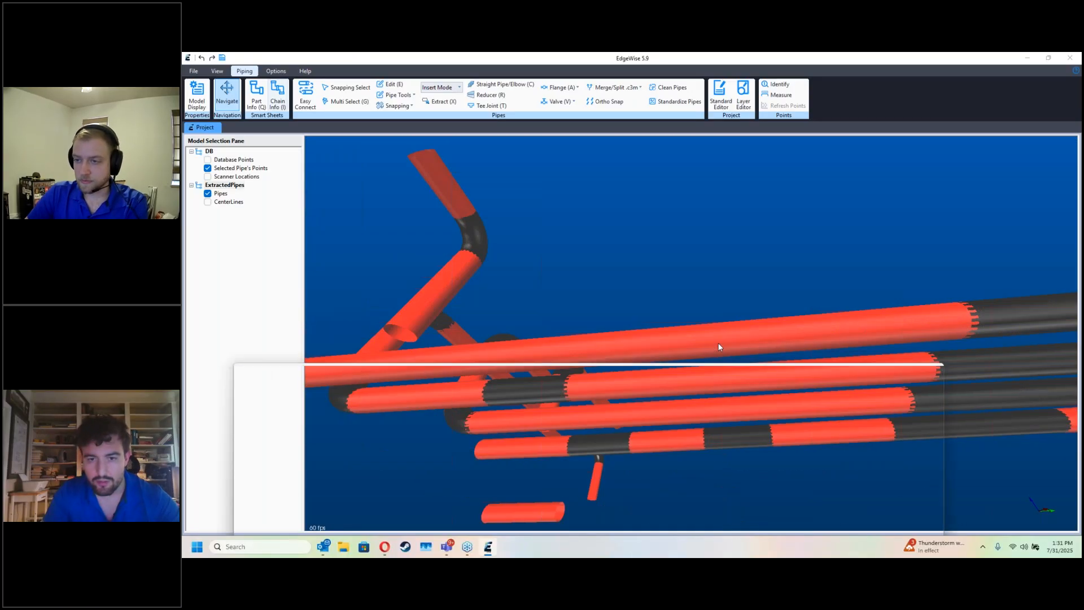
left_click(596, 515)
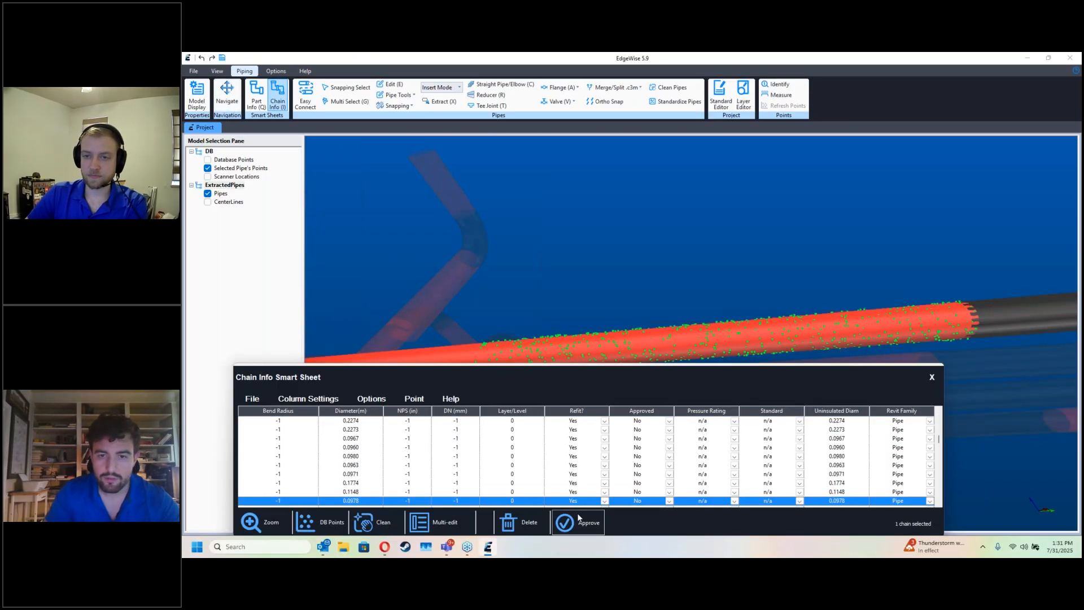
left_click(931, 379)
Step: Insert a tee joint connecting the open end of the nearby branch to the approved outer pipe
left_click_drag(697, 335, 675, 325)
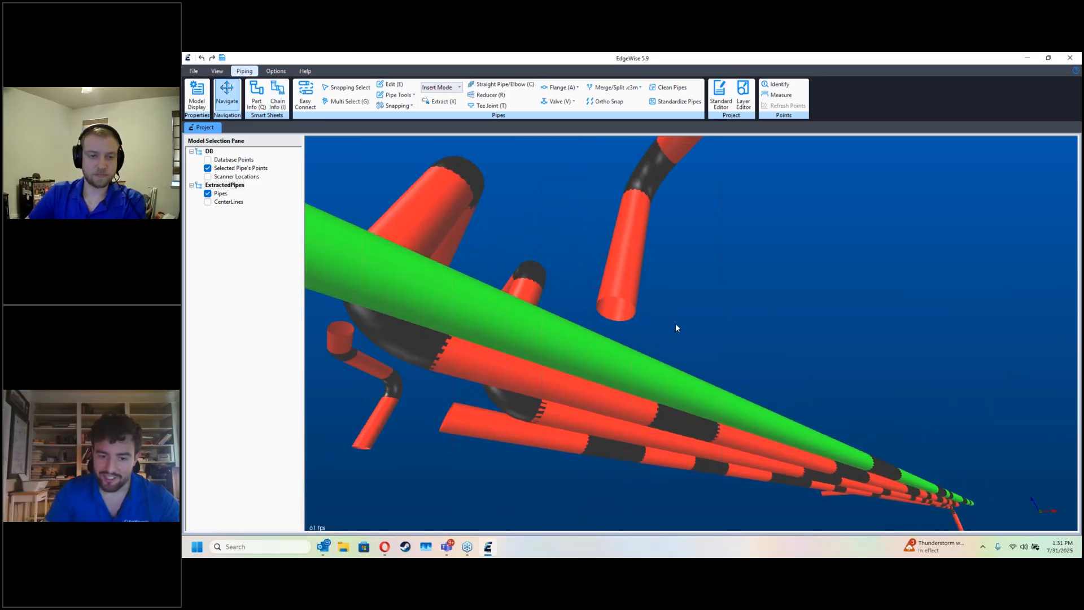
key("t")
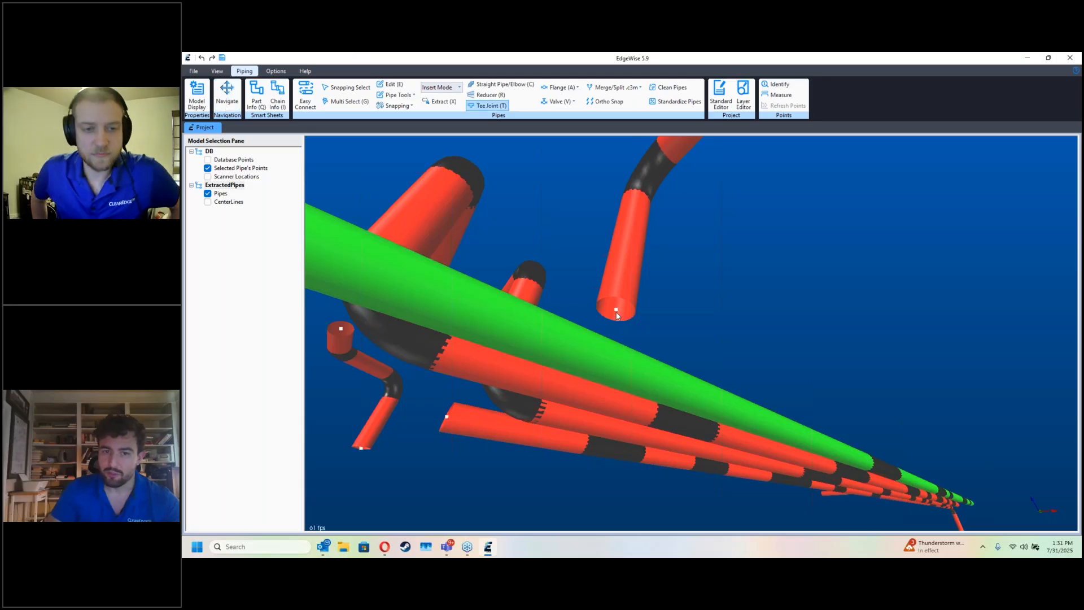
left_click(608, 347)
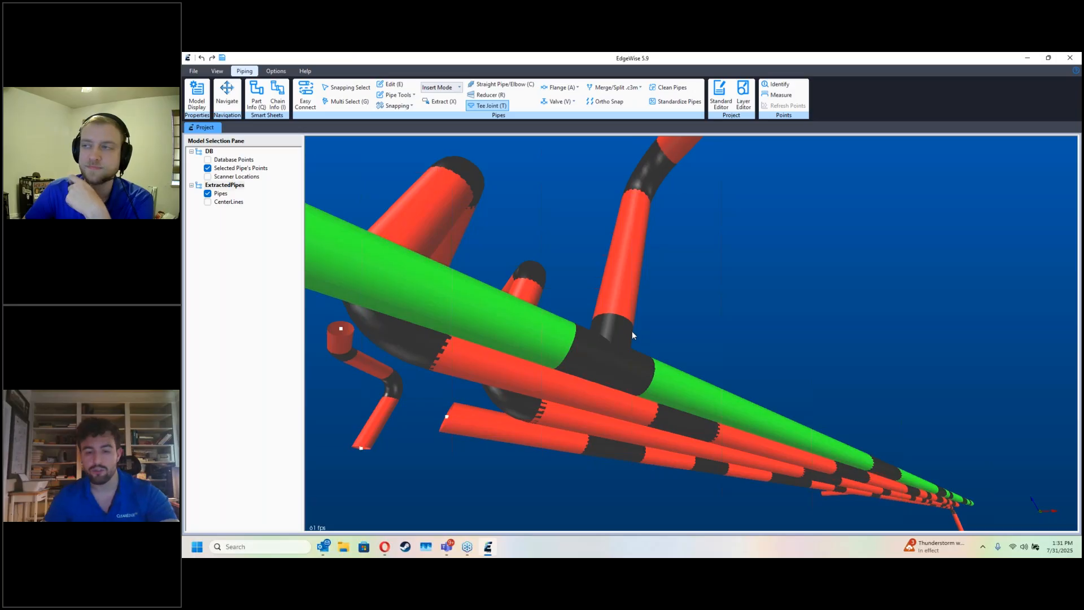
Step: Approve the branch chain that meets the outer pipe at the tee joint
key("i")
left_click(612, 342)
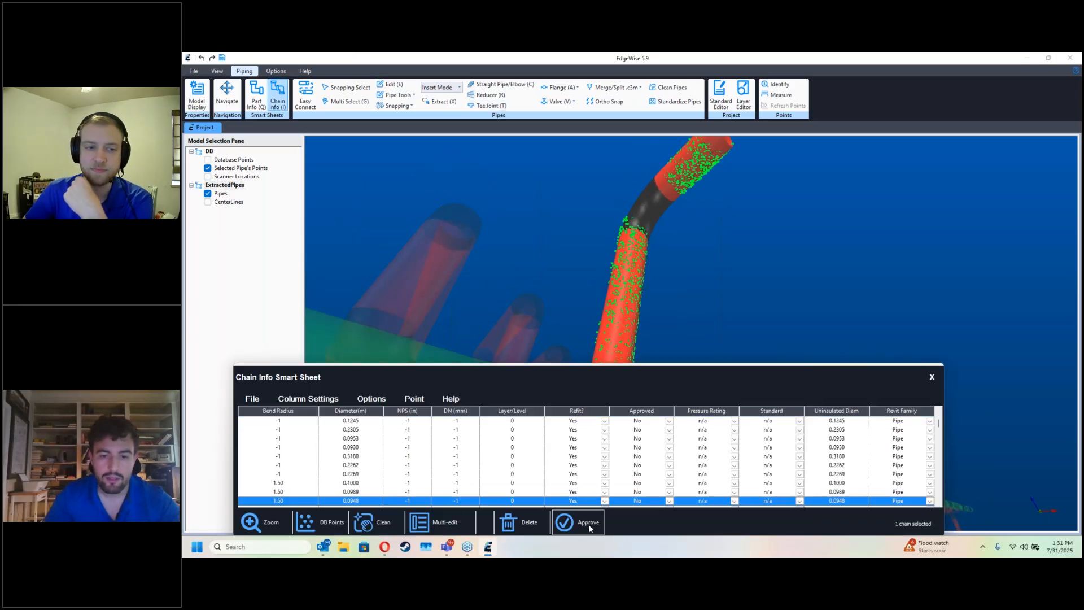
left_click(581, 521)
left_click(932, 378)
Step: Delete the elbow at the end of the second parallel pipe and extend the pipe past its branch
left_click_drag(920, 361, 728, 368)
key("d")
key("d")
key("e")
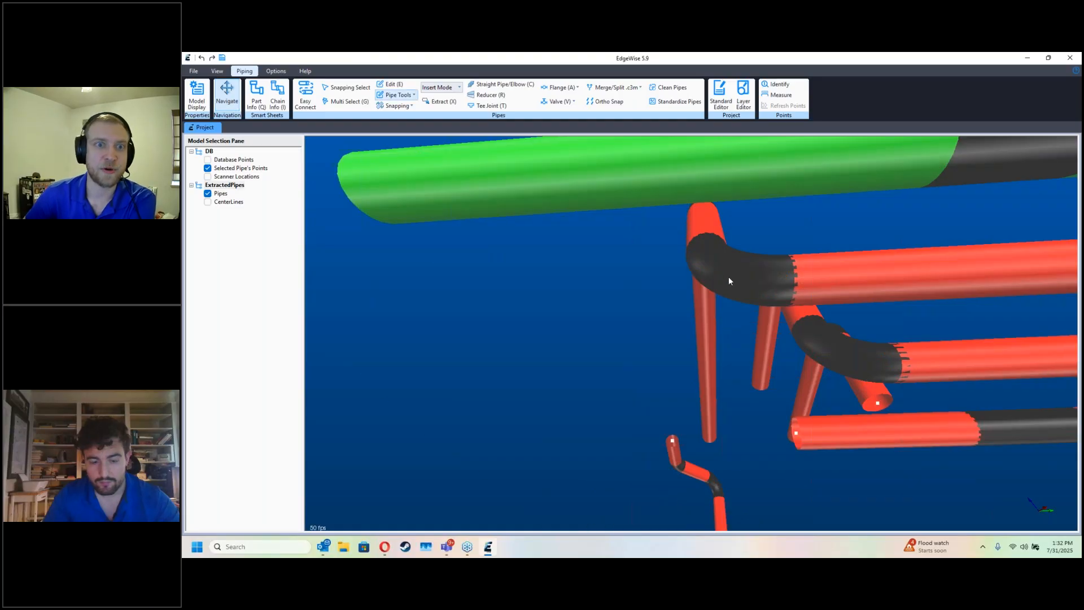
left_click(728, 277)
key("Delete")
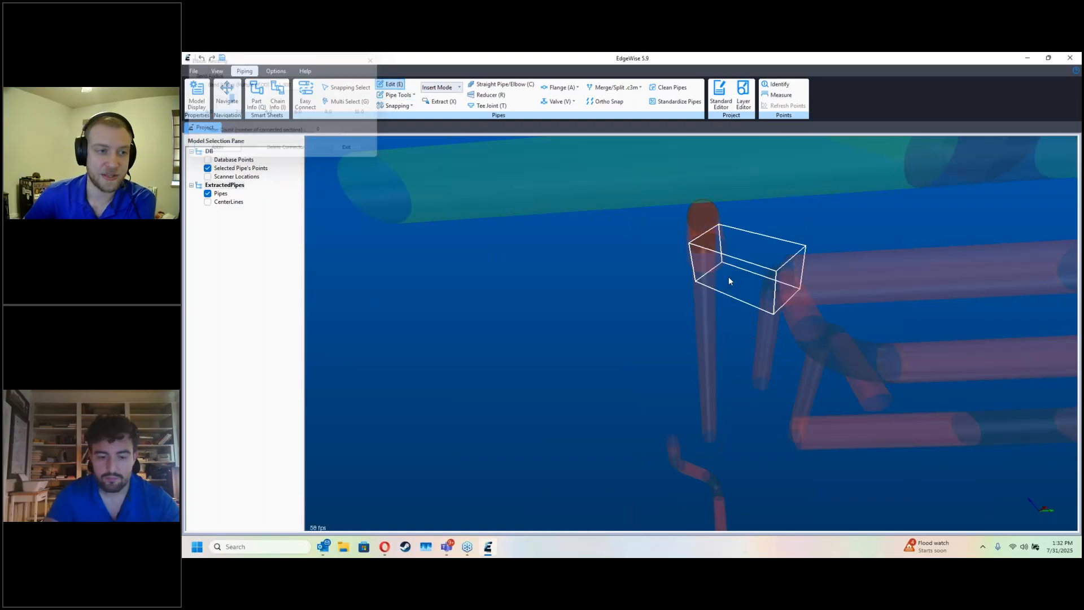
key("d")
key("e")
left_click_drag(795, 280, 669, 283)
Step: Extract the narrower pipe beyond the second pipe's end from its scan points and join the two with a reducer
key("x")
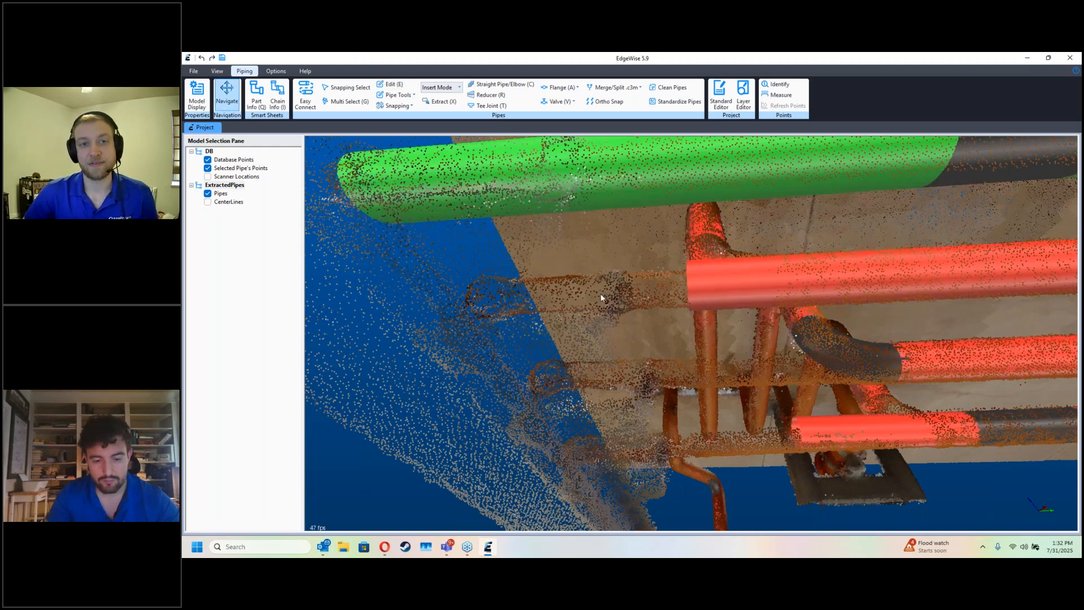
left_click(506, 280)
left_click(519, 321)
left_click(667, 309)
double_click(673, 273)
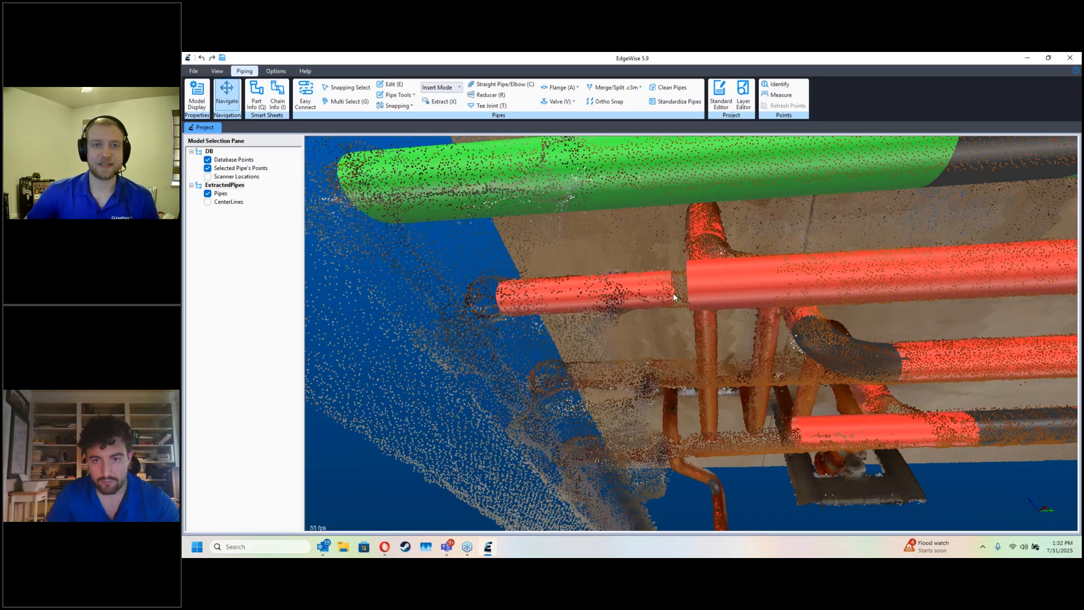
key("r")
left_click(679, 291)
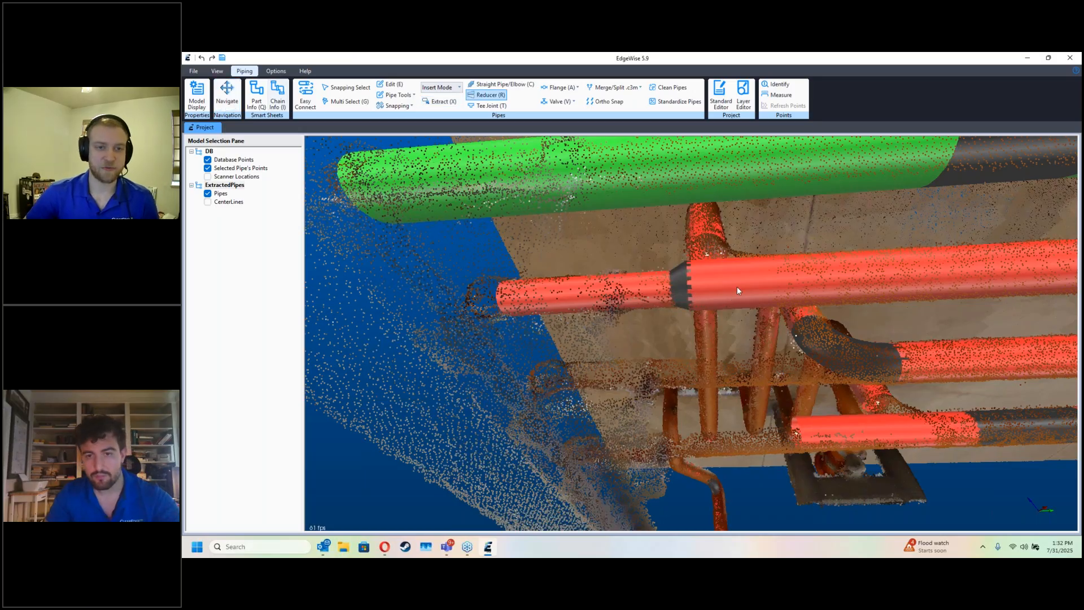
Step: Approve the extended second pipe's chain in the Chain Info smart sheet and select its branch chain for review
key("i")
left_click(573, 524)
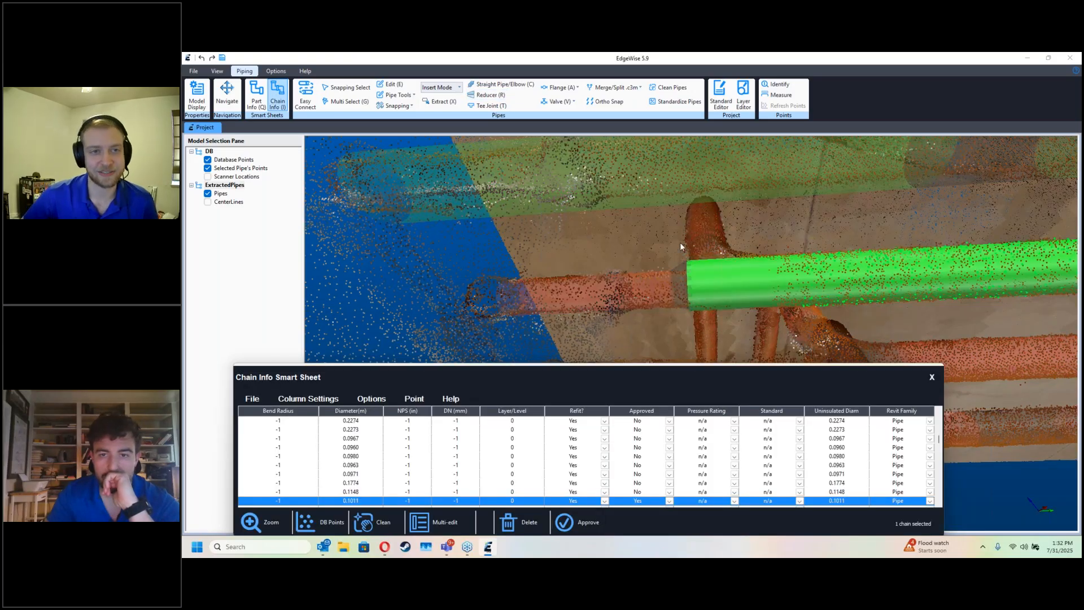
left_click(703, 224)
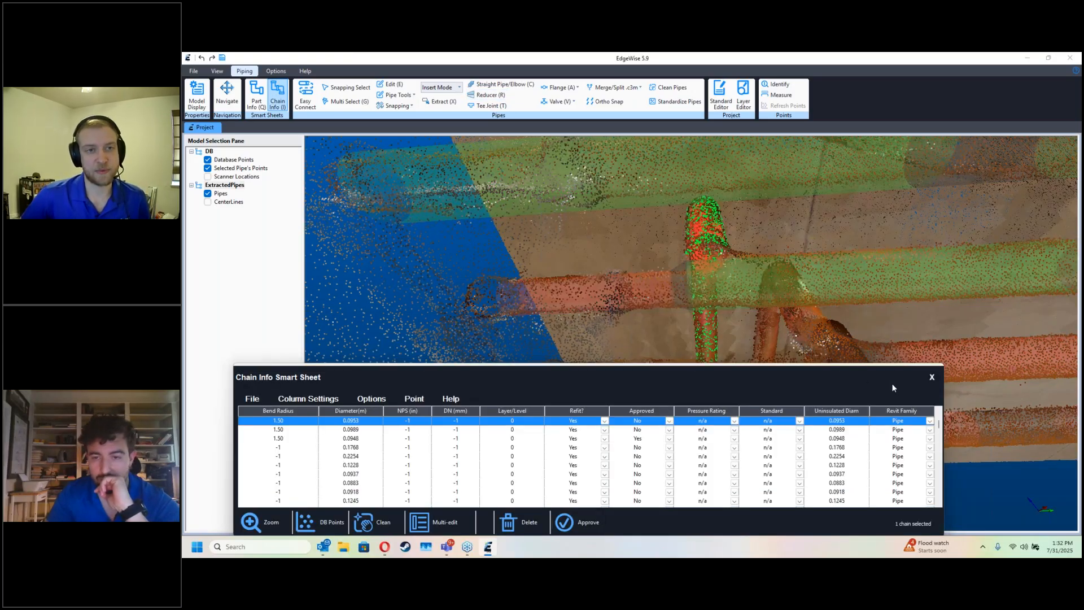
left_click(931, 378)
Step: Delete the narrower extracted pipe beyond the end of the second parallel pipe
key("e")
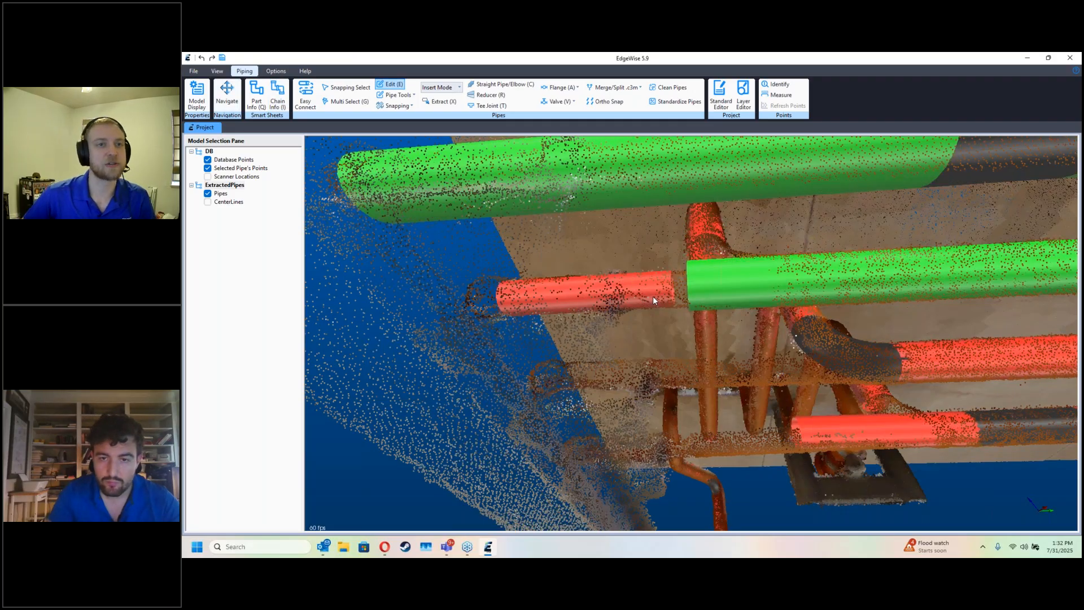
left_click(654, 296)
left_click(675, 302)
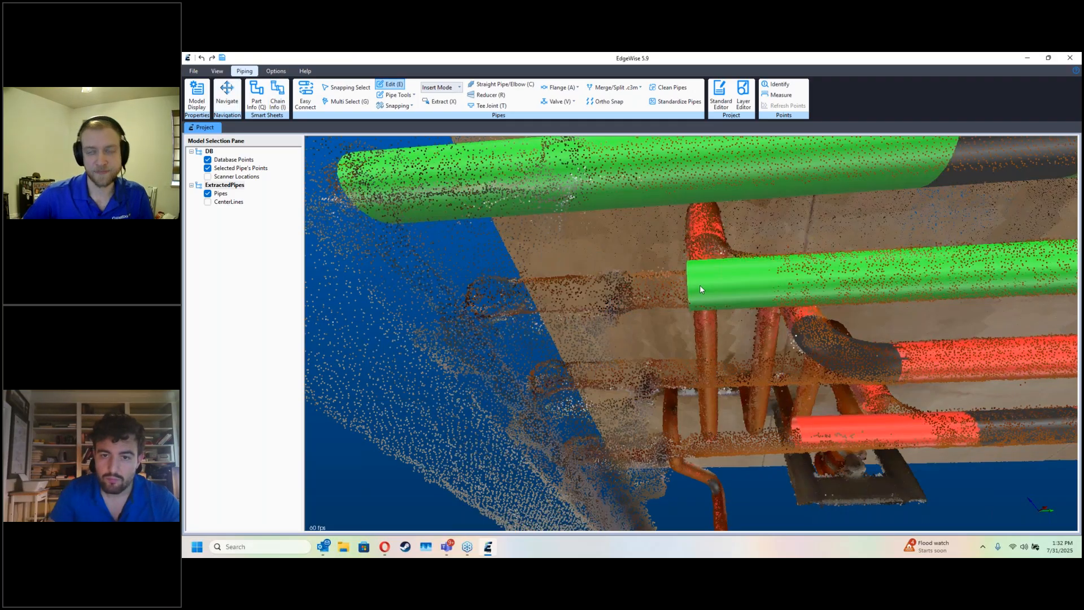
key("Escape")
Step: Insert a tee joint connecting the open-ended branch to the approved second parallel pipe
left_click_drag(638, 296, 737, 331)
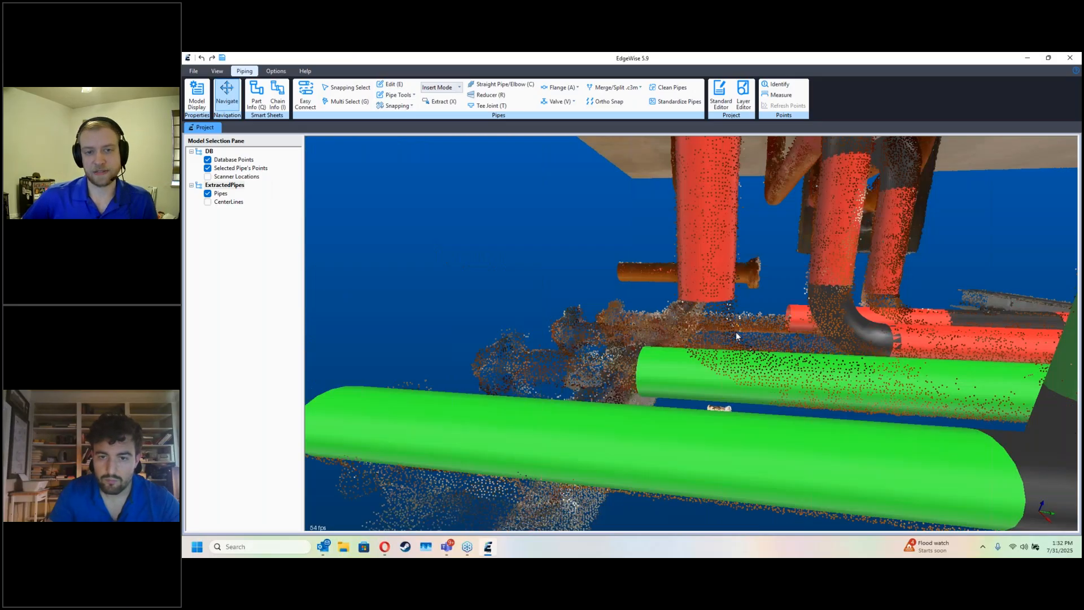
key("t")
left_click_drag(706, 296, 658, 398)
left_click(709, 356)
Step: Delete the elbow joining the branch to the third parallel pipe and adjust the end of the neighbouring fourth pipe
key("e")
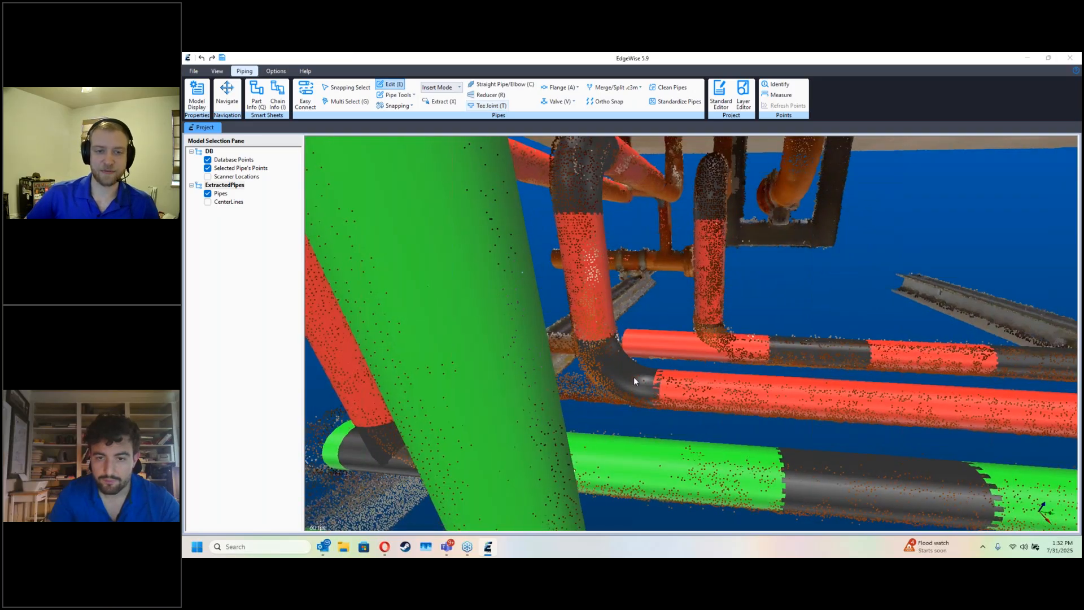
left_click(633, 377)
key("Delete")
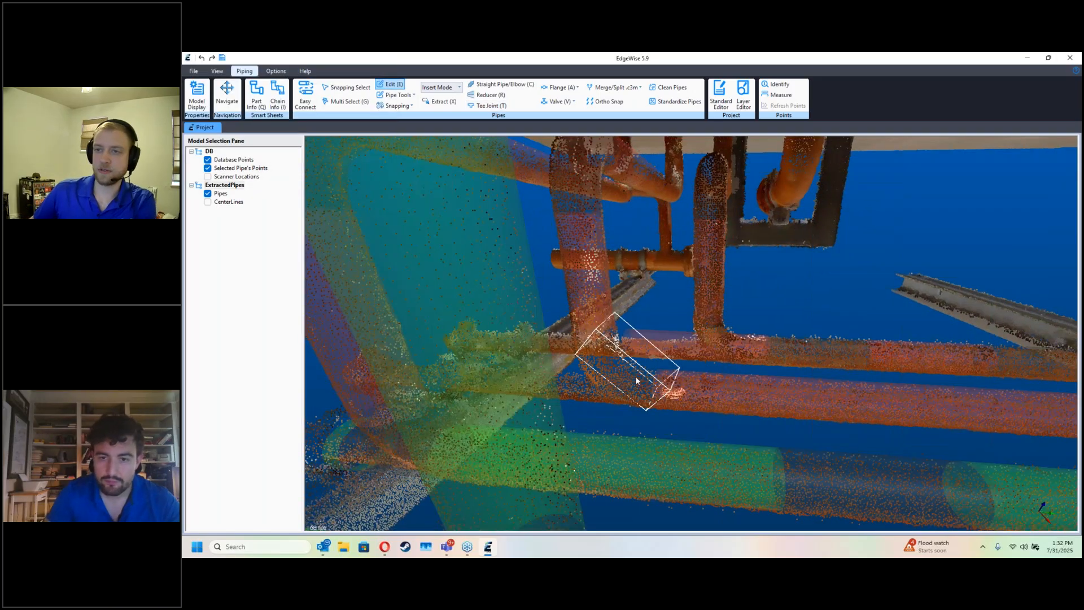
left_click(705, 341)
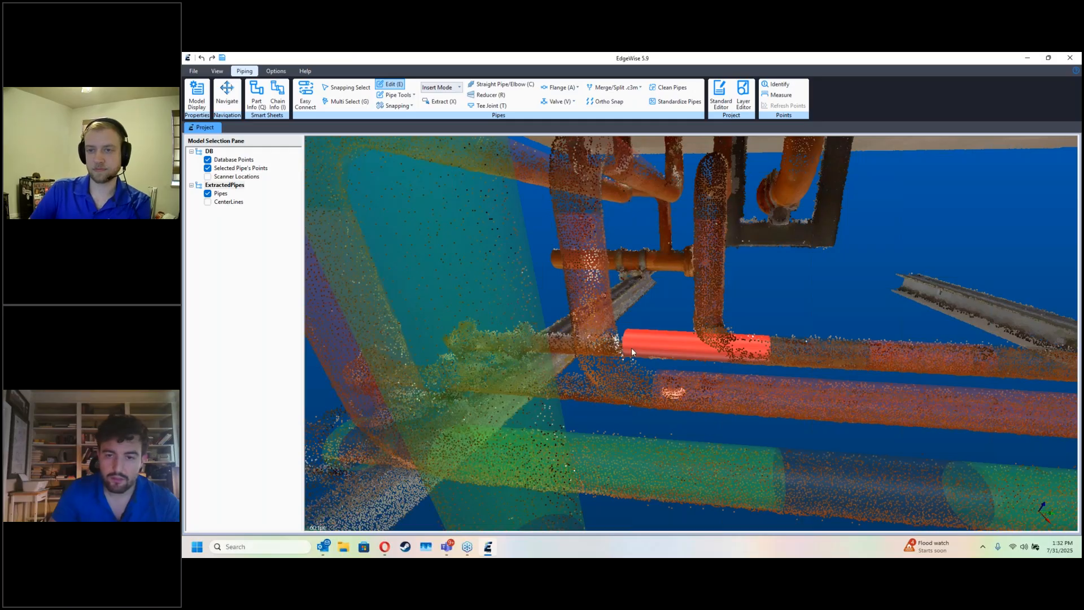
left_click_drag(631, 347, 670, 348)
key("Escape")
Step: Insert a tee joint connecting the first branch to the long parallel pipe that runs past all three branches
left_click_drag(680, 419, 650, 390)
key("e")
key("t")
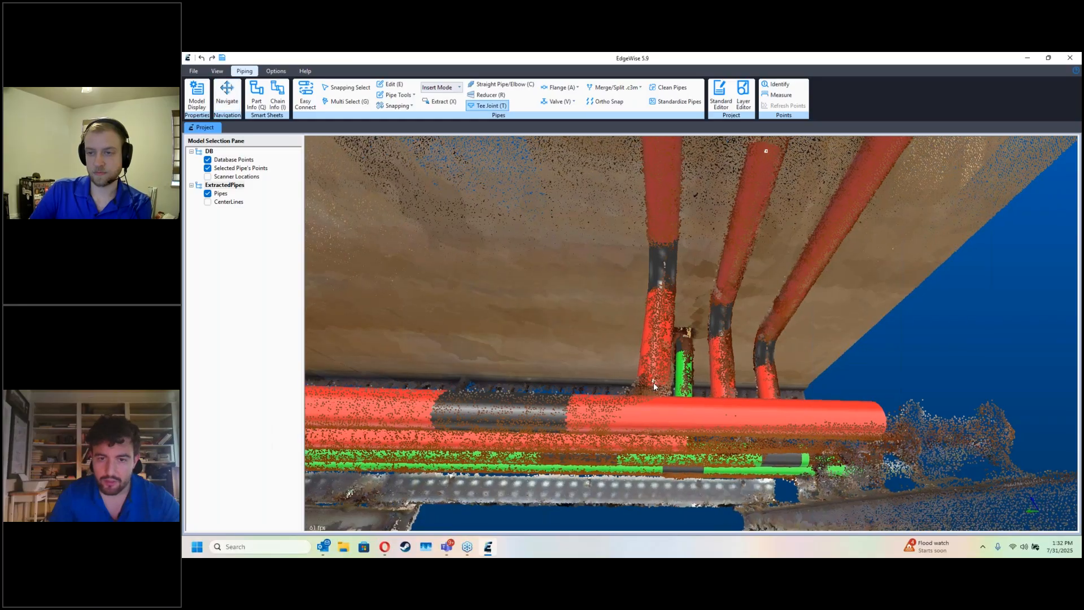
left_click(650, 405)
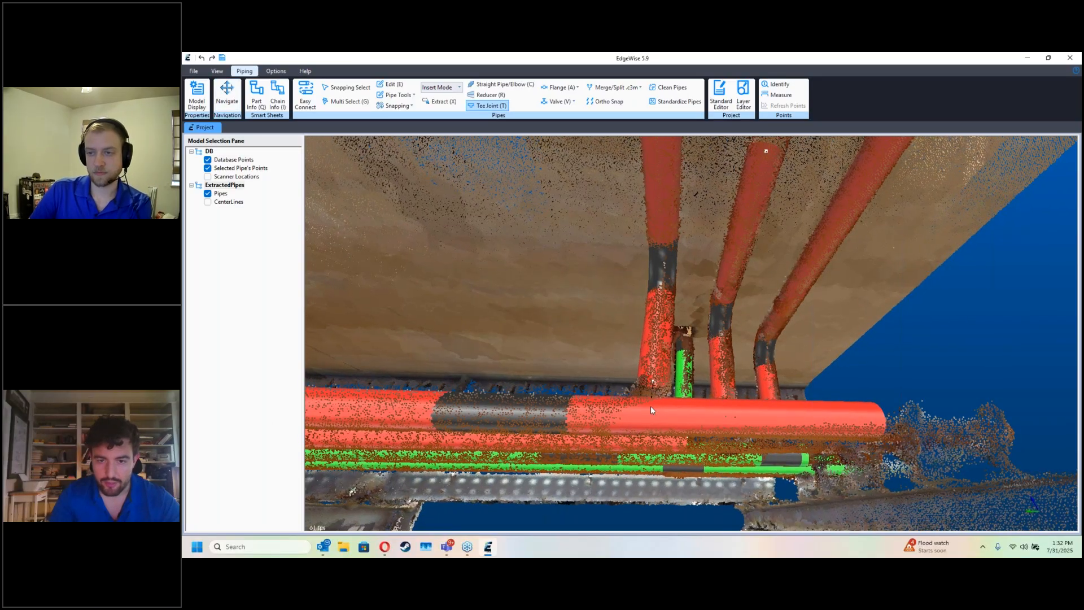
Step: Approve the chain of the long parallel pipe with the new tee in the Chain Info smart sheet
key("i")
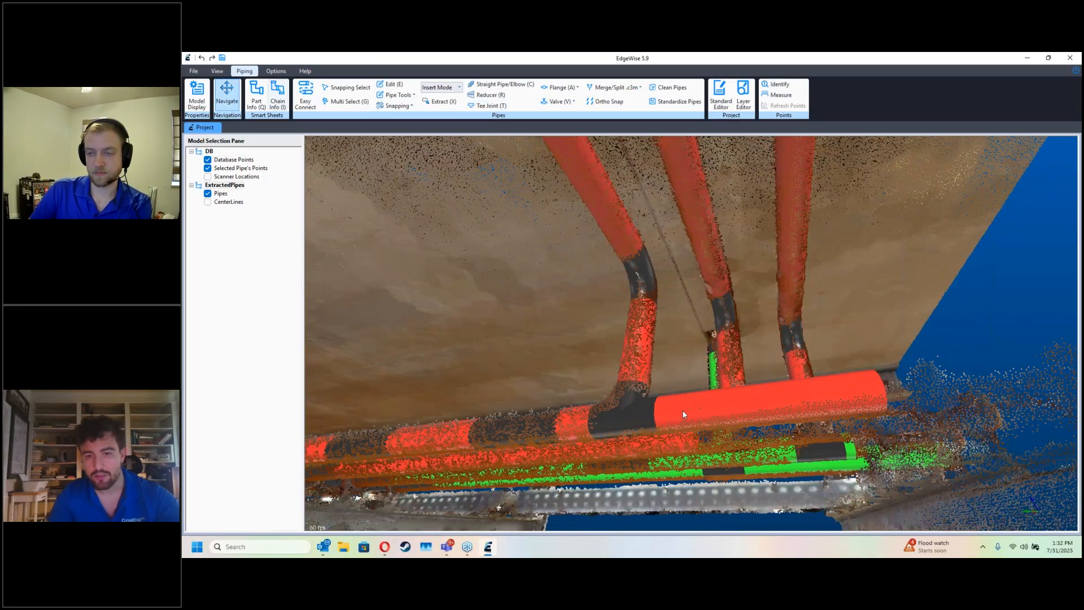
left_click_drag(692, 377, 671, 207)
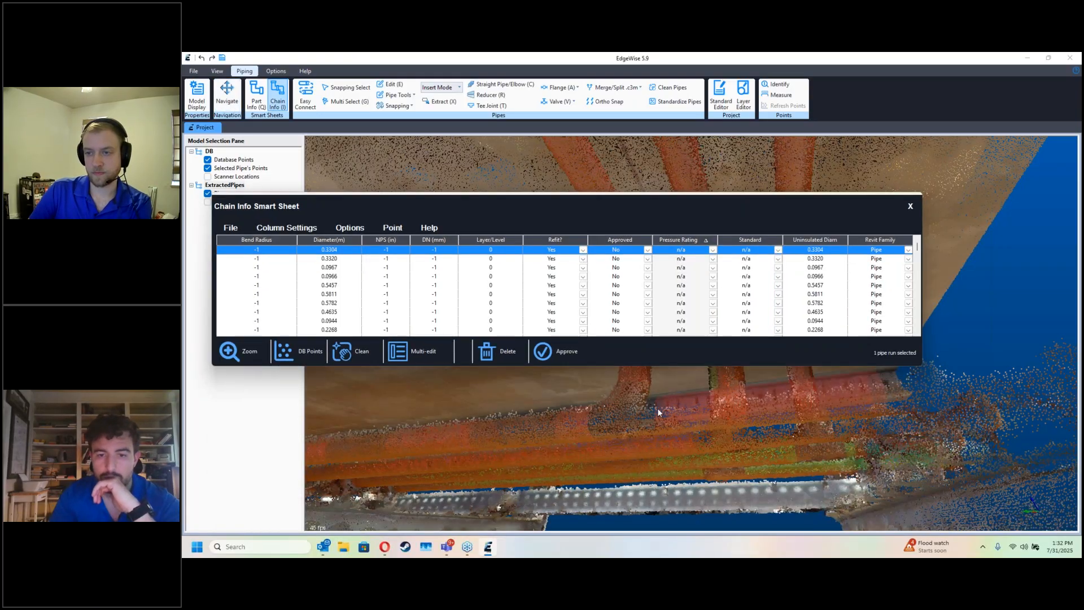
left_click(553, 344)
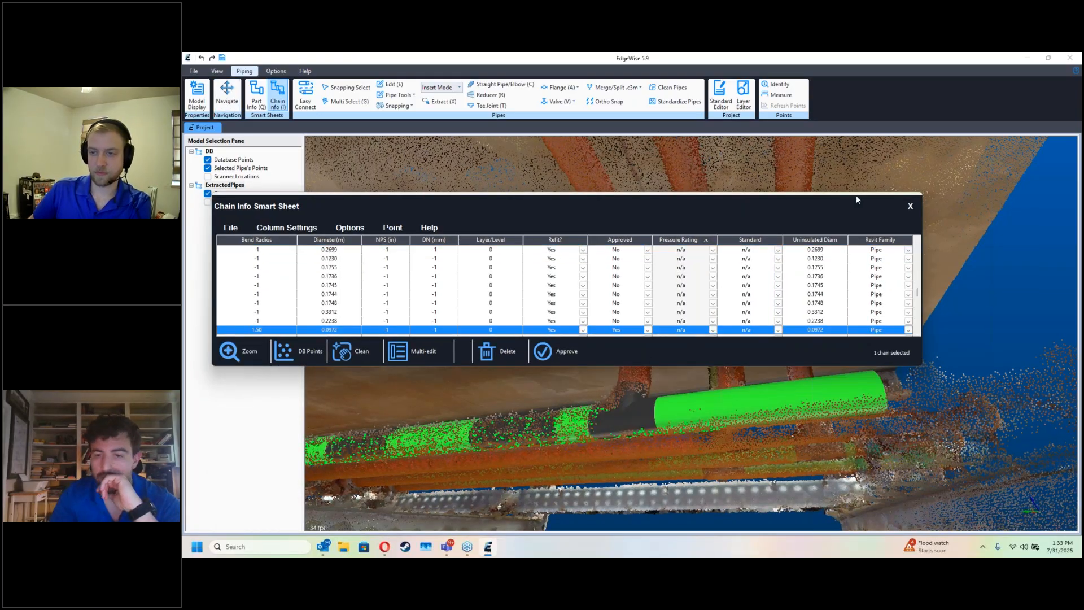
left_click(909, 207)
Step: Extend the remaining unapproved parallel pipe past the middle branch and connect that branch to it with a tee joint
left_click_drag(814, 251, 628, 405)
scroll(625, 371, "up", 4)
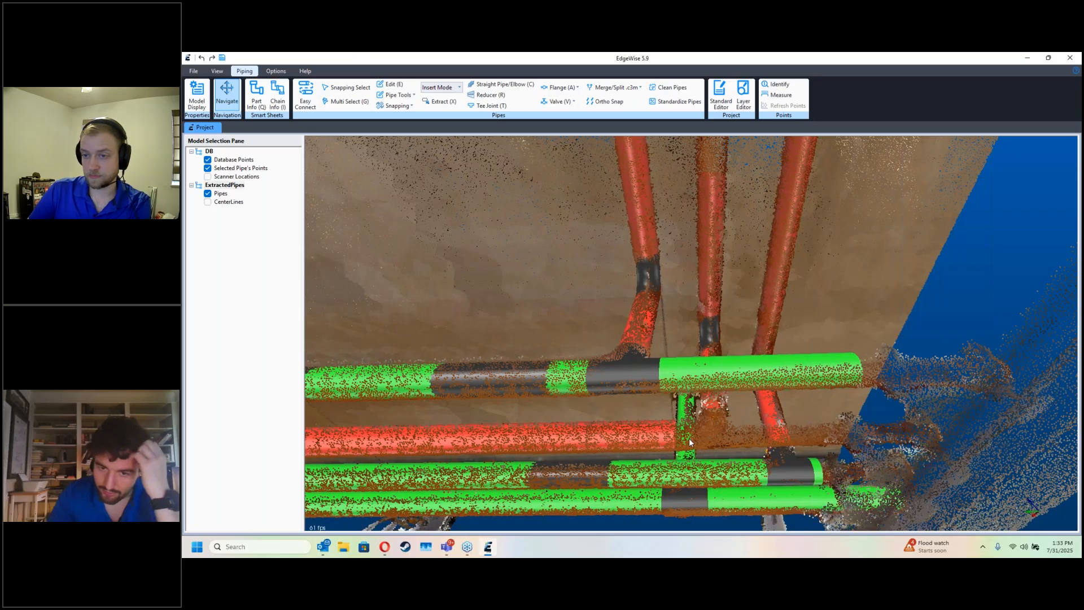
key("e")
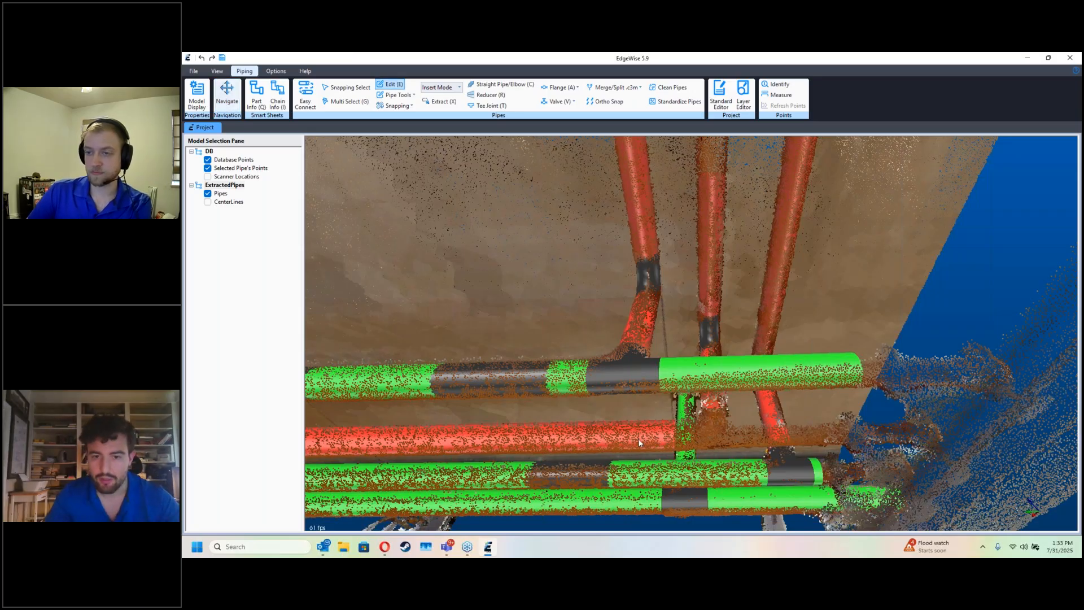
left_click(638, 439)
left_click_drag(678, 437, 781, 432)
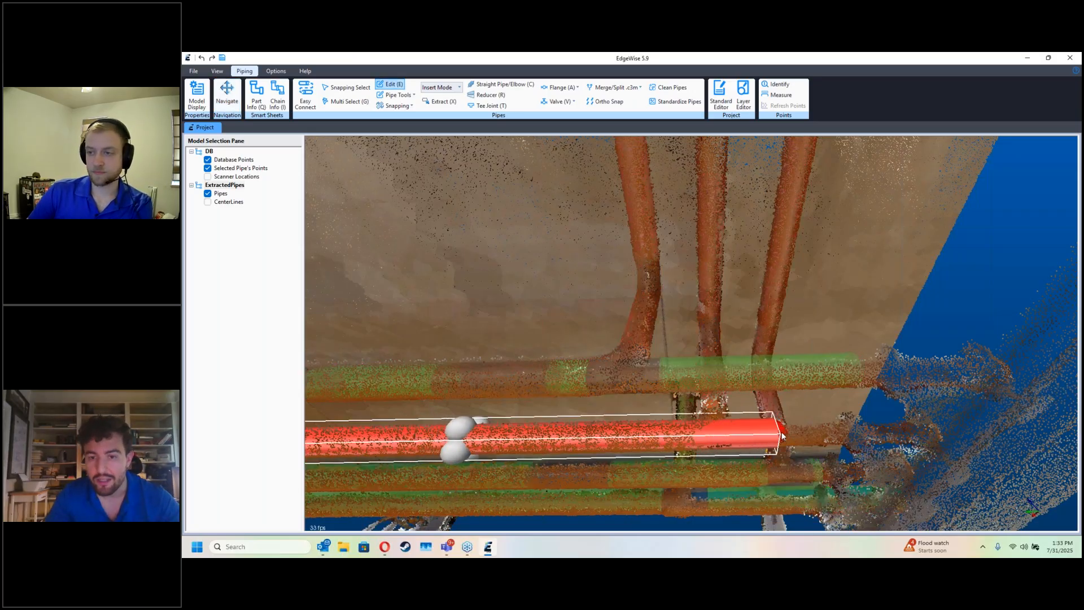
key("t")
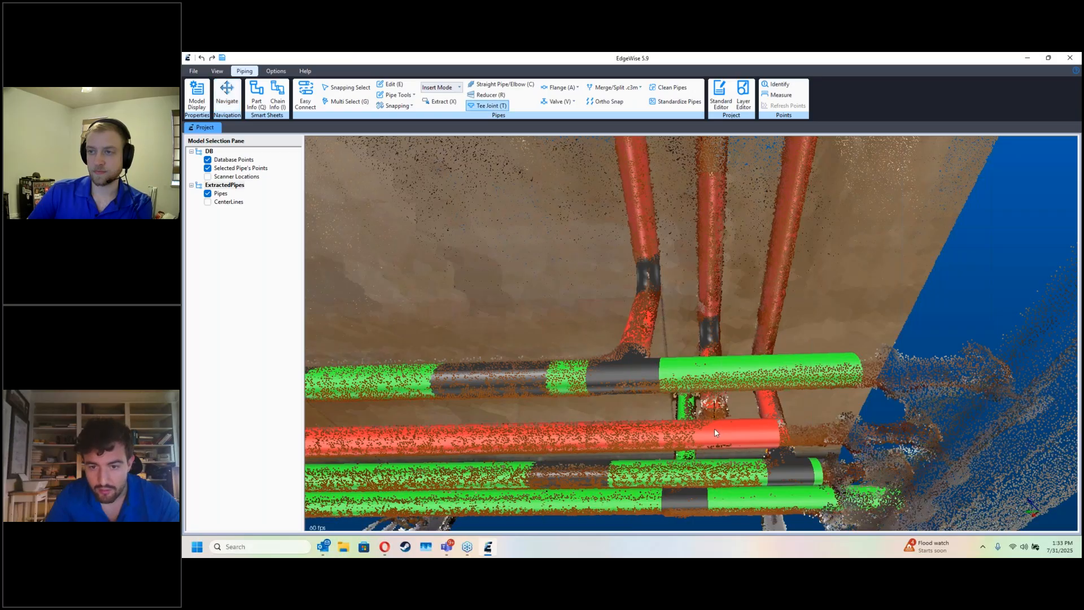
Step: Approve the chain of the extended parallel pipe and the connected middle branch's chain in the Chain Info smart sheet
key("i")
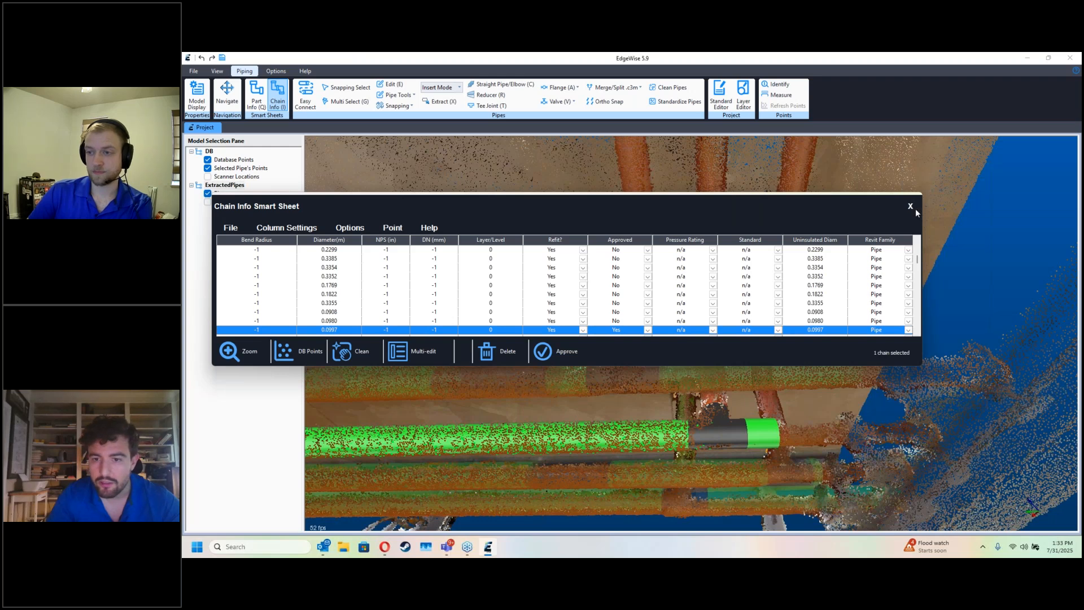
left_click(910, 206)
left_click_drag(749, 303, 678, 361)
key("i")
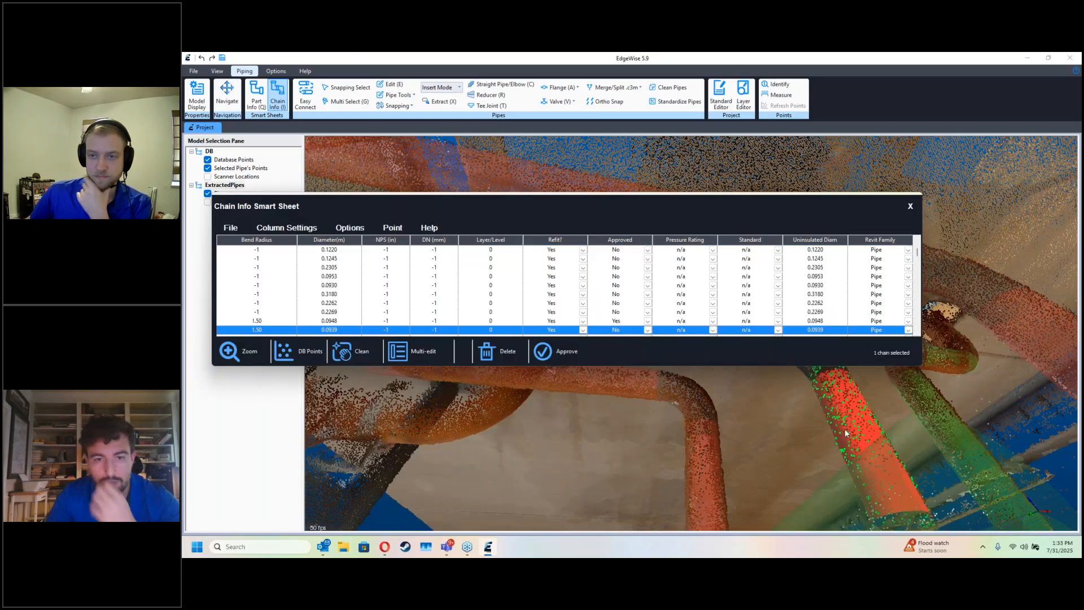
left_click(911, 207)
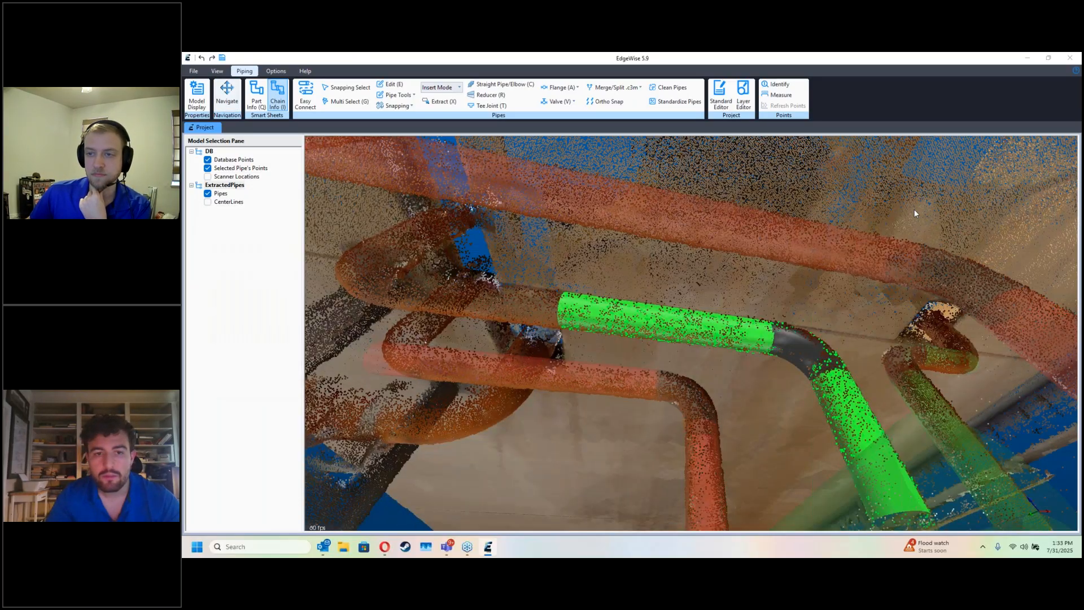
Step: Extract the missing pipe segment beyond the middle branch's bend and connect it to the approved run with an elbow
left_click_drag(651, 325, 595, 358)
key("x")
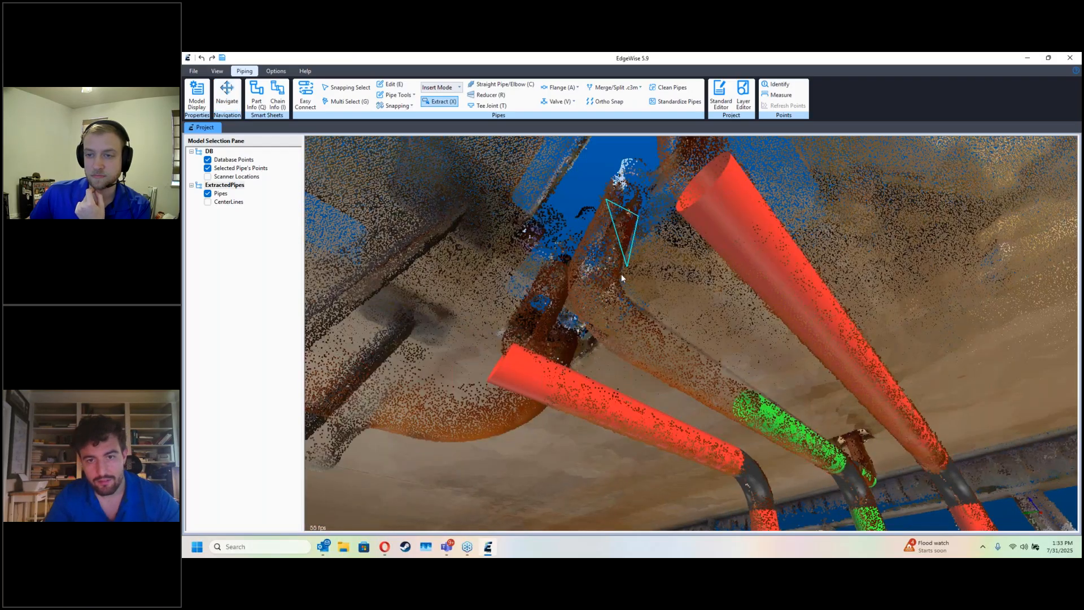
left_click(612, 284)
left_click_drag(720, 361, 600, 342)
key("c")
left_click_drag(769, 419, 676, 323)
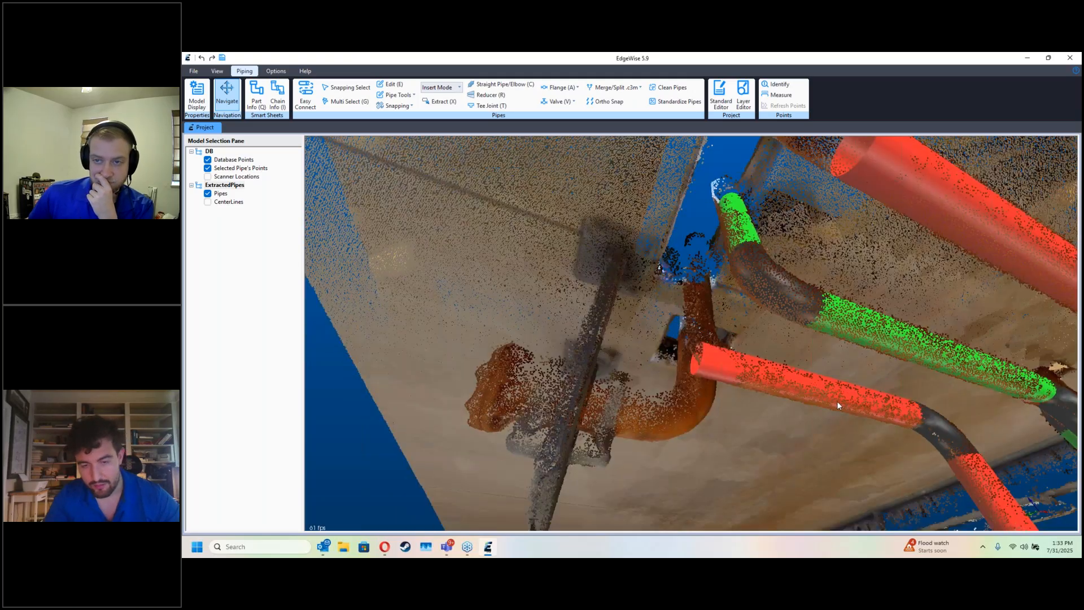
Step: Shorten the overlong end of the neighbouring lower branch pipe back from the bend and approve its chain
scroll(837, 401, "up", 1)
key("e")
left_click(713, 370)
left_click_drag(698, 362, 826, 393)
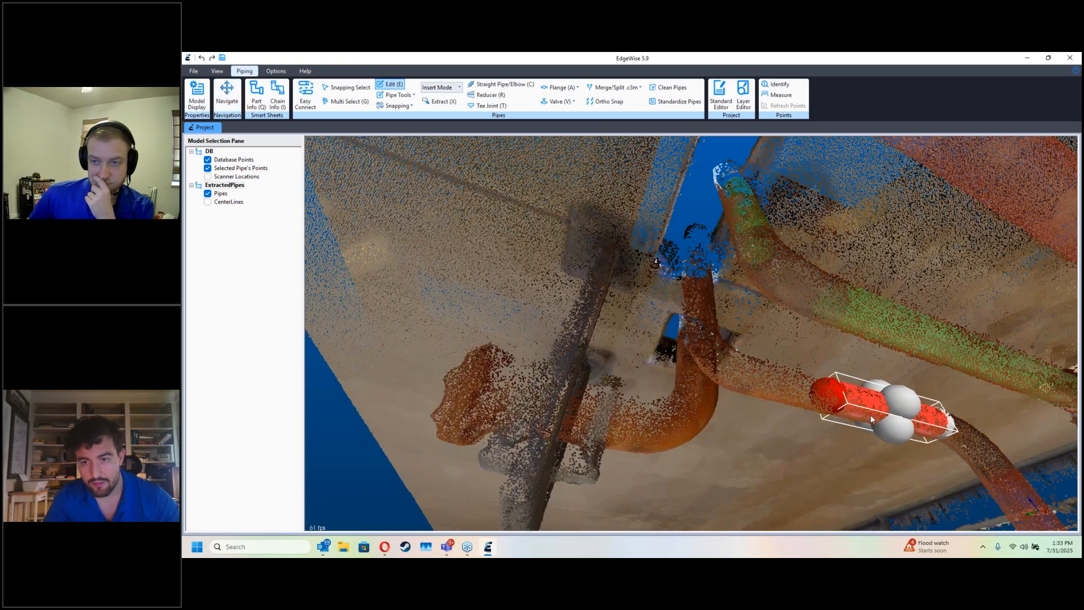
key("Escape")
key("i")
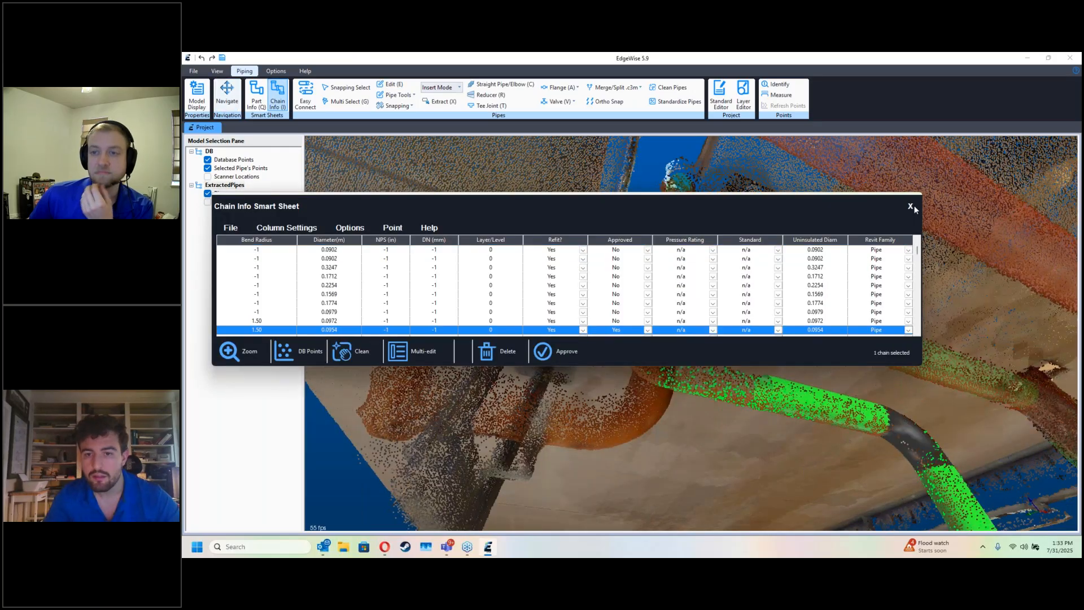
key("Escape")
Step: Extract the pipe segment beyond the shortened branch's bend from the scan points and join the two with an elbow
key("x")
left_click(661, 294)
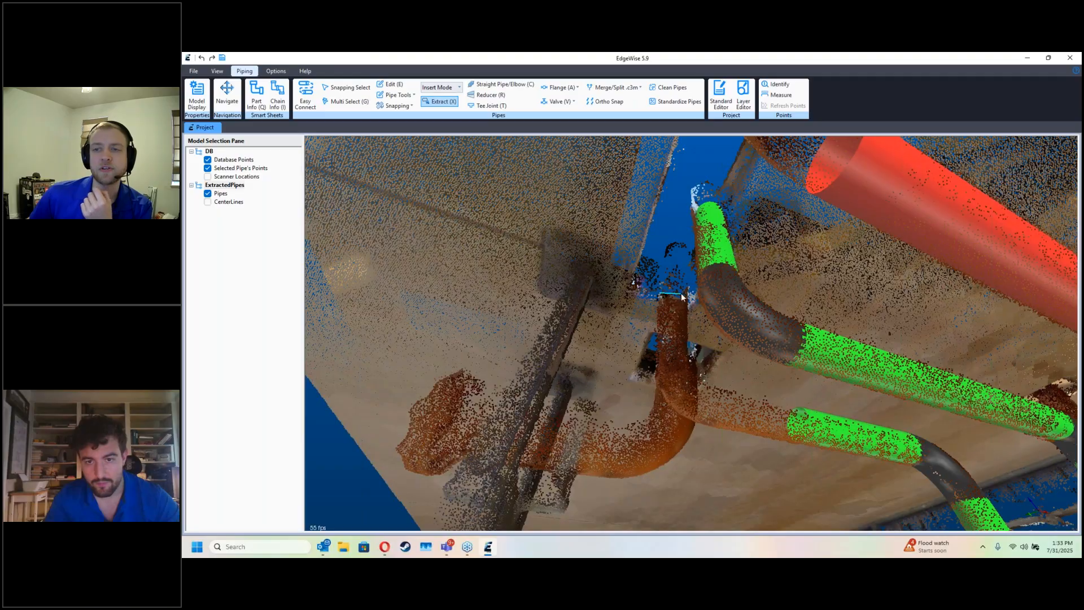
left_click(690, 296)
left_click(686, 362)
double_click(642, 377)
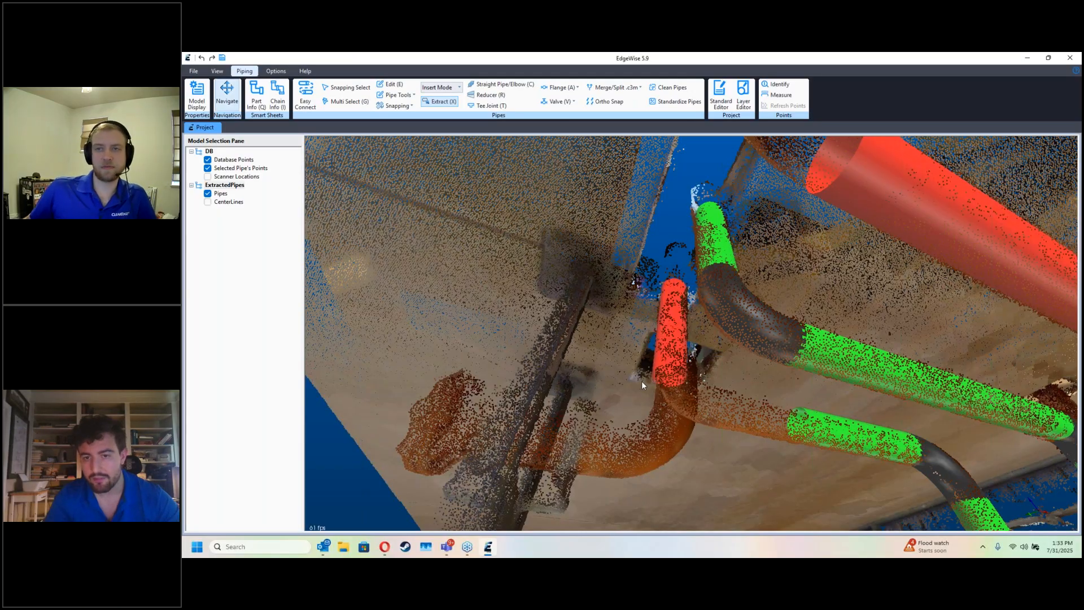
key("c")
left_click(766, 415)
left_click(670, 375)
middle_click_drag(735, 391, 680, 402)
Step: Extract the missing pipe segment beyond the bend at the end of the third, larger branch run
key("Escape")
key("x")
left_click(652, 246)
left_click(685, 253)
left_click(684, 323)
left_click(626, 327)
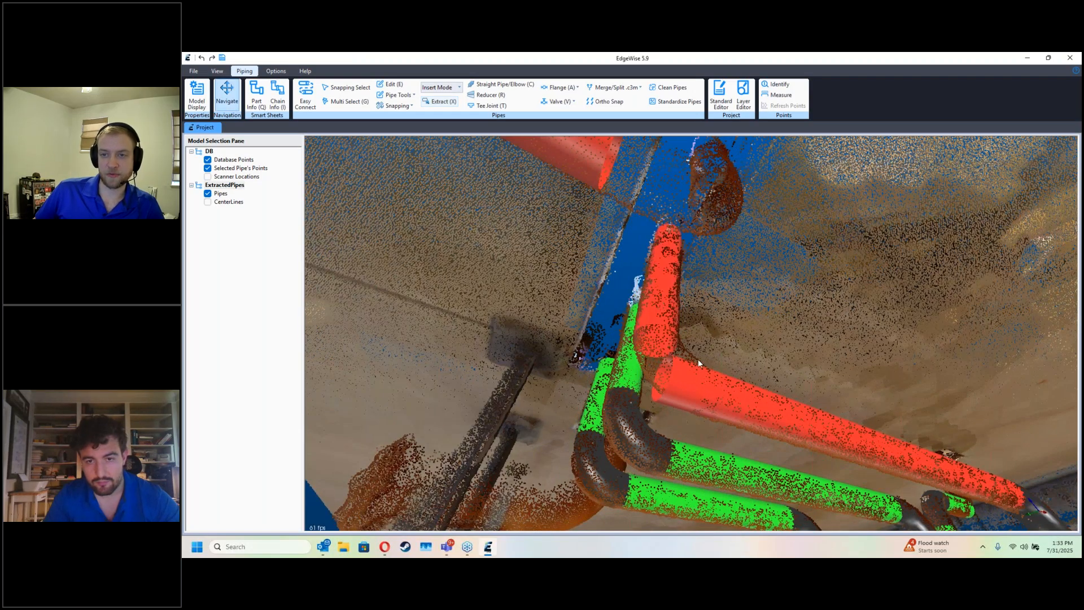
Step: Shorten the third branch pipe back from its bend and approve its chain in the Chain Info smart sheet
key("e")
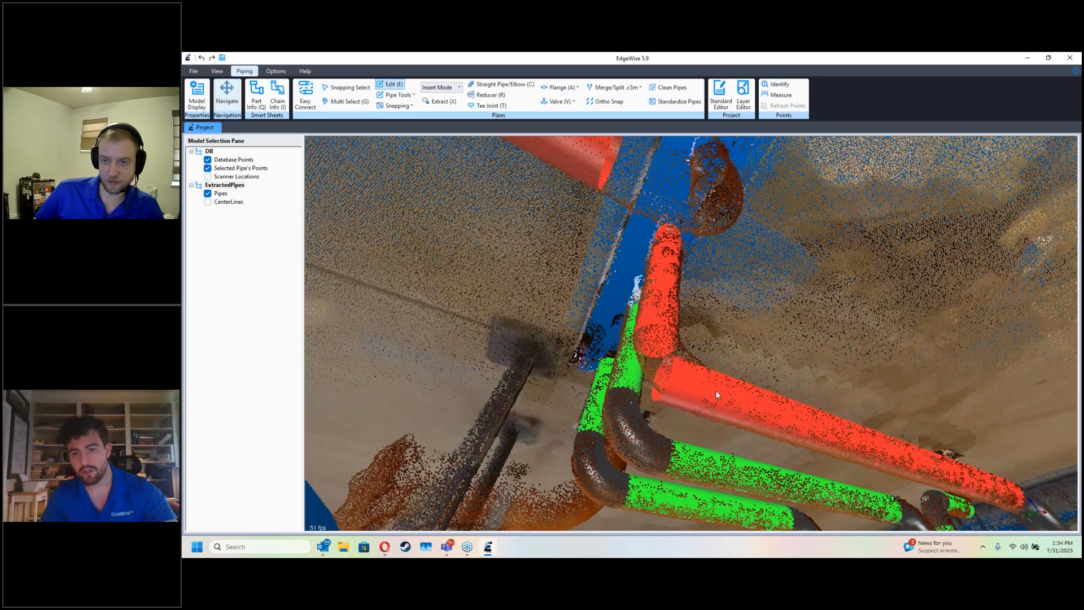
left_click(701, 389)
key("i")
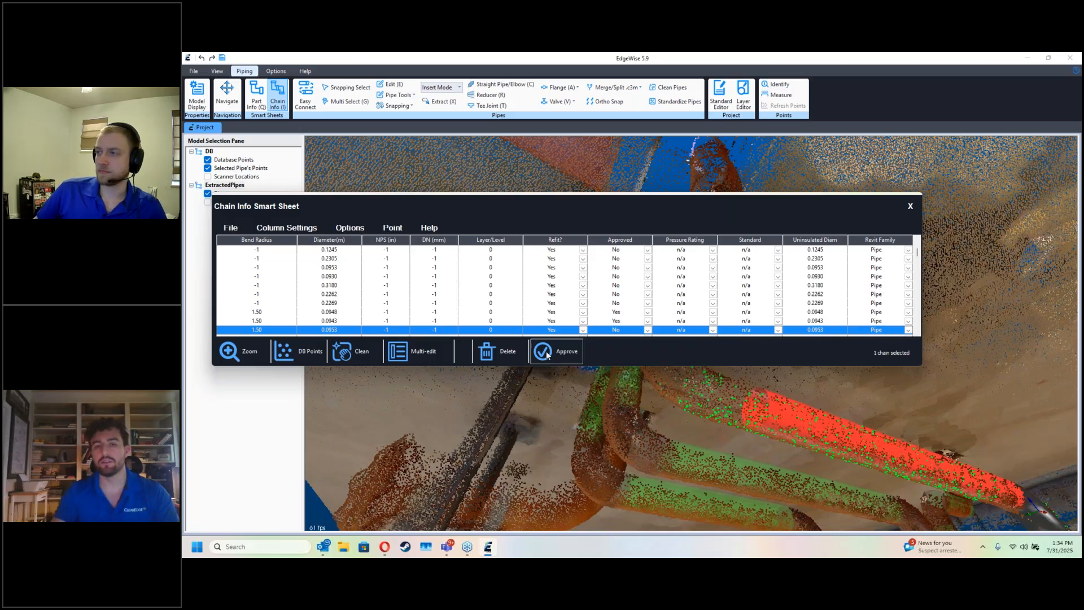
left_click(547, 353)
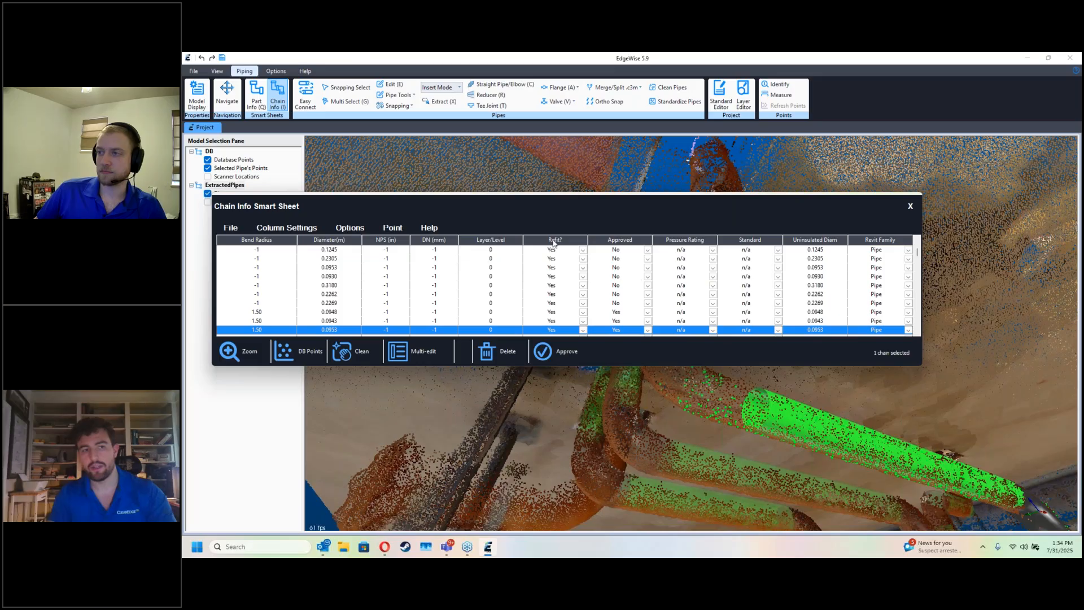
left_click(909, 208)
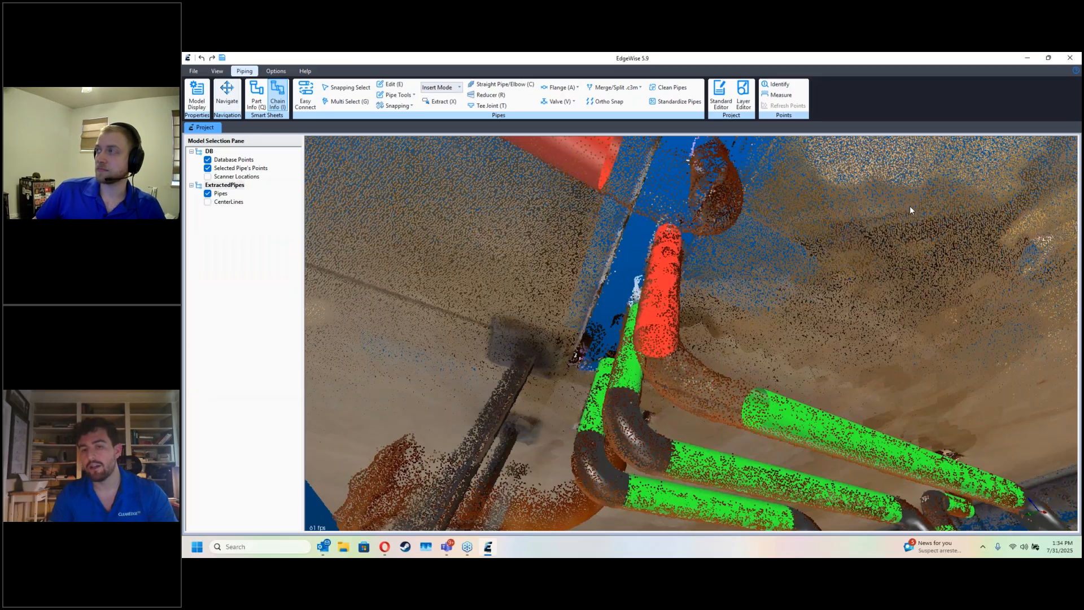
Step: Connect the shortened third branch pipe to its newly extracted segment with an elbow
scroll(842, 296, "up", 5)
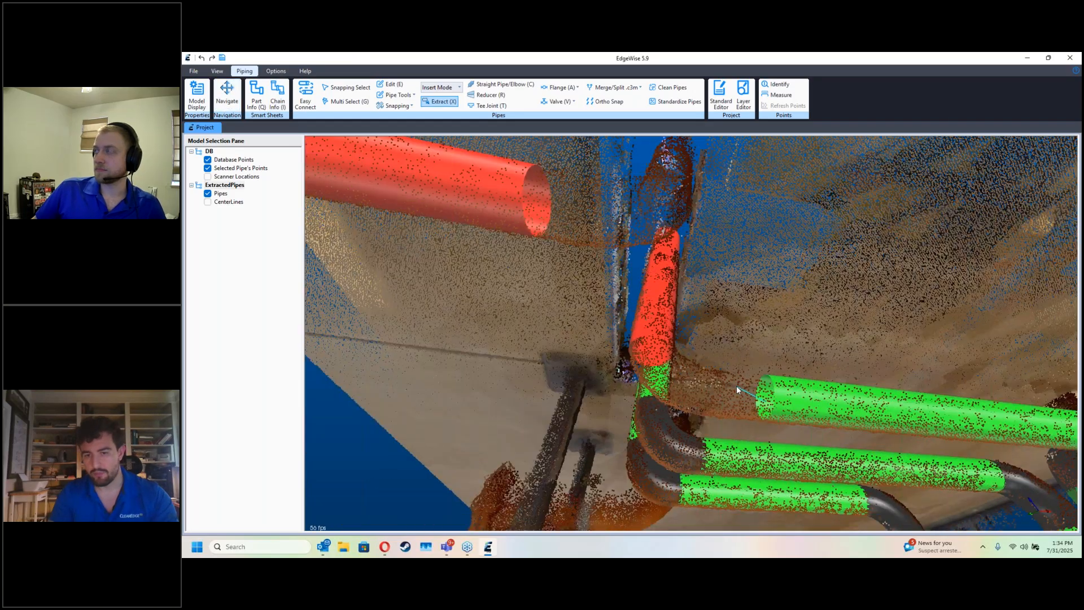
key("Escape")
key("c")
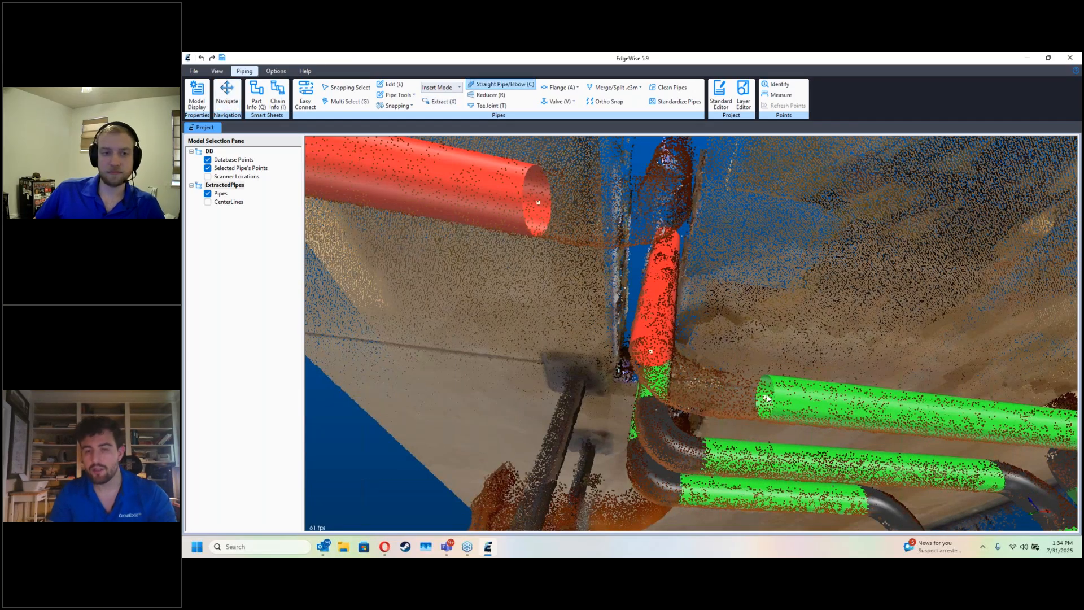
left_click_drag(766, 397, 650, 351)
left_click_drag(836, 360, 530, 235)
Step: Check a pipe's cross-section fit against its scan points using QA Mode in the Part Info smart sheet
key("q")
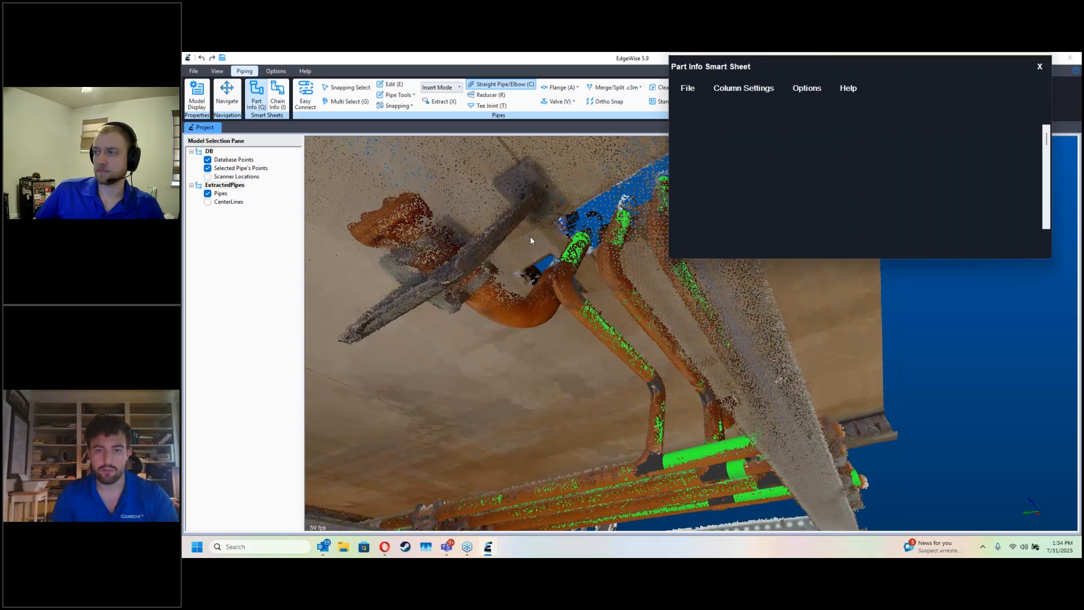
left_click(703, 106)
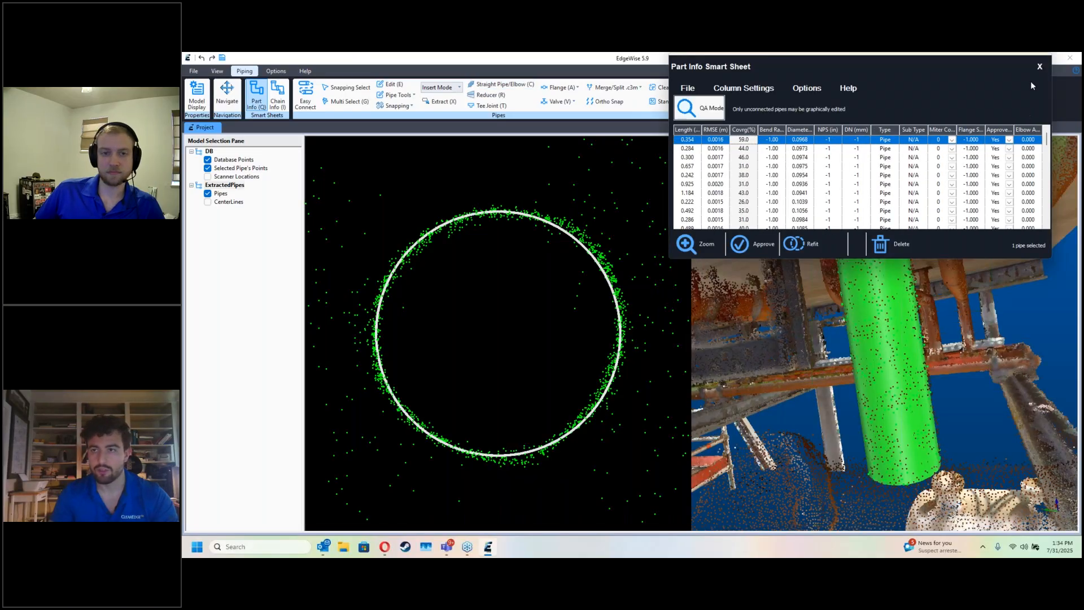
left_click(1039, 67)
Step: Hide the database points and approve the remaining connected branch pipes through the Chain Info smart sheet
left_click_drag(771, 329, 803, 386)
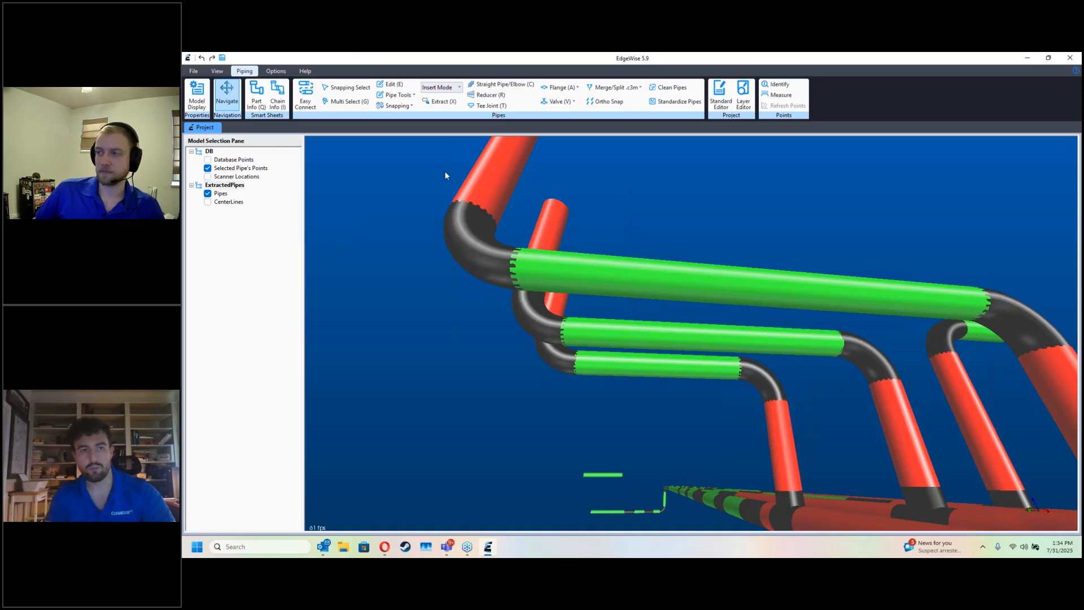
left_click(274, 100)
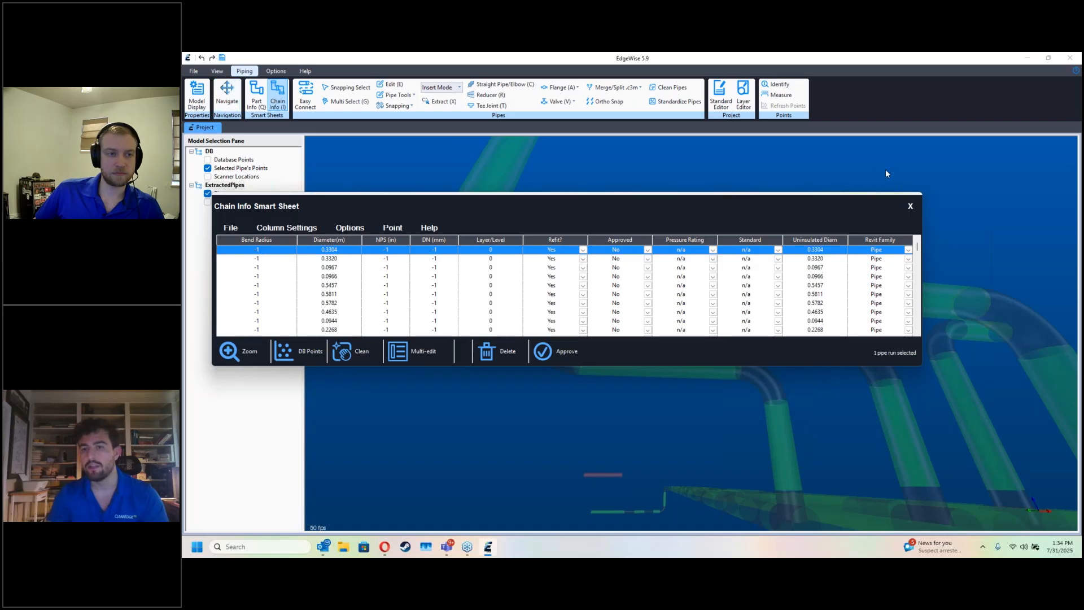
left_click(911, 208)
scroll(752, 355, "up", 3)
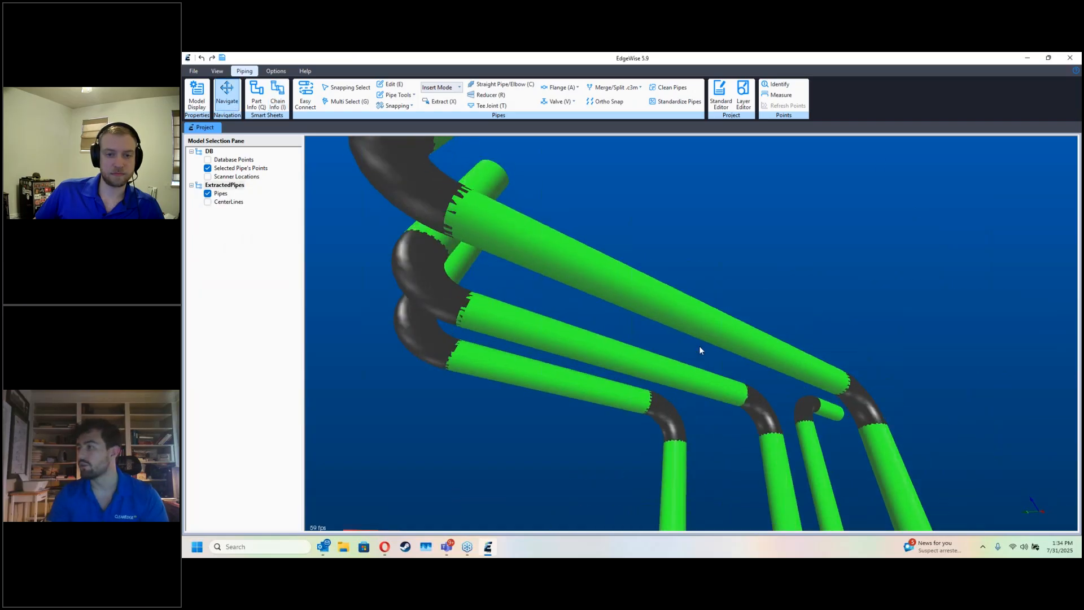
Step: Add a new blank structure model to the project
left_click_drag(704, 391, 755, 353)
key("d")
key("d")
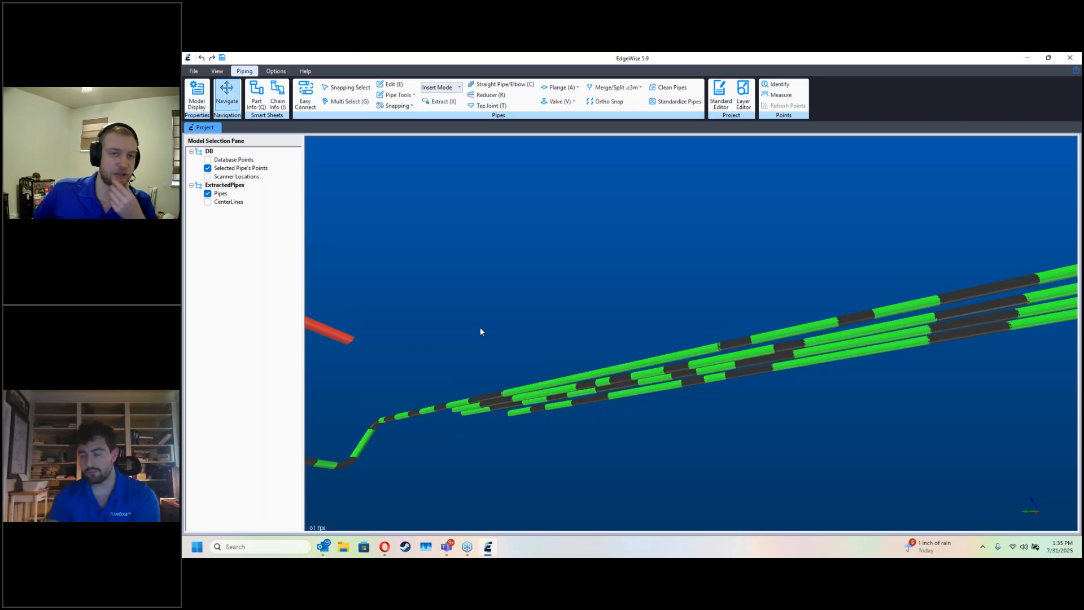
left_click(218, 71)
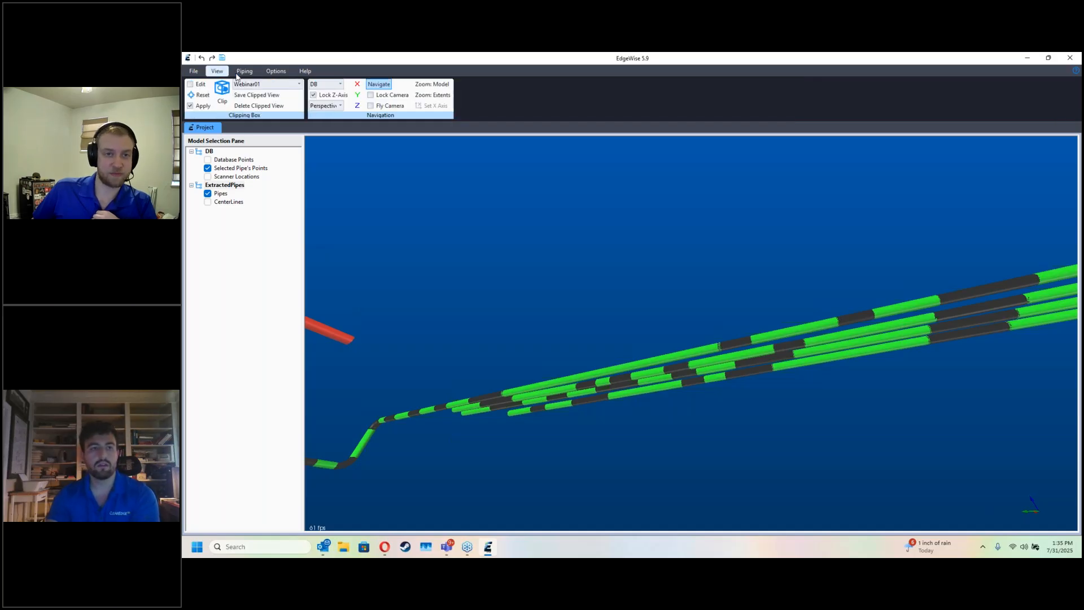
left_click(201, 73)
left_click(252, 95)
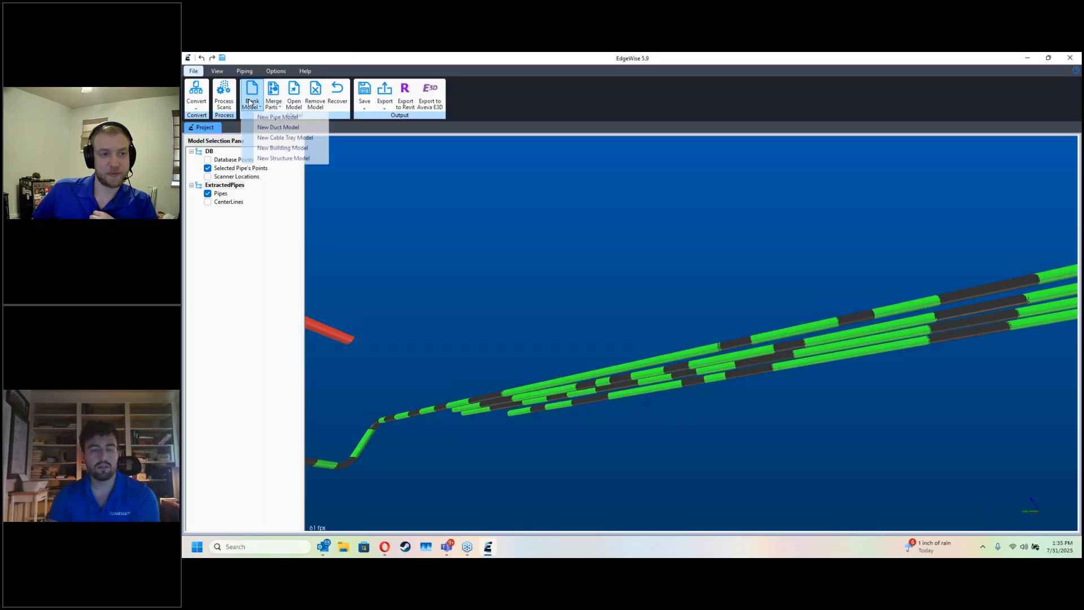
left_click(283, 159)
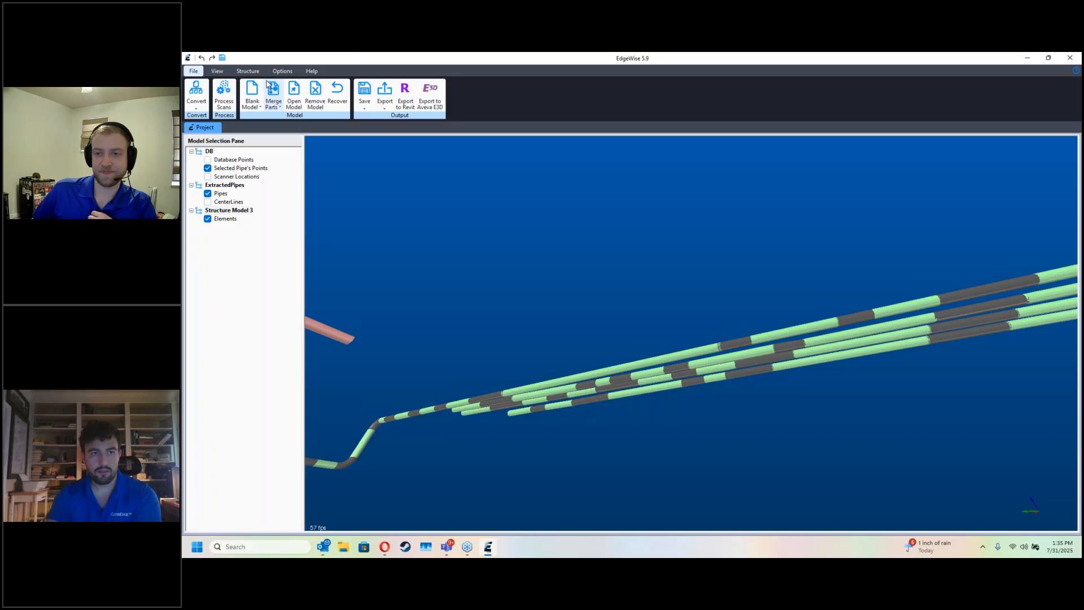
Step: Turn off the clipping box, hide the extracted pipes, activate Structure Model 3 and show the database points
scroll(466, 233, "down", 4)
left_click_drag(491, 387, 502, 321)
left_click(217, 72)
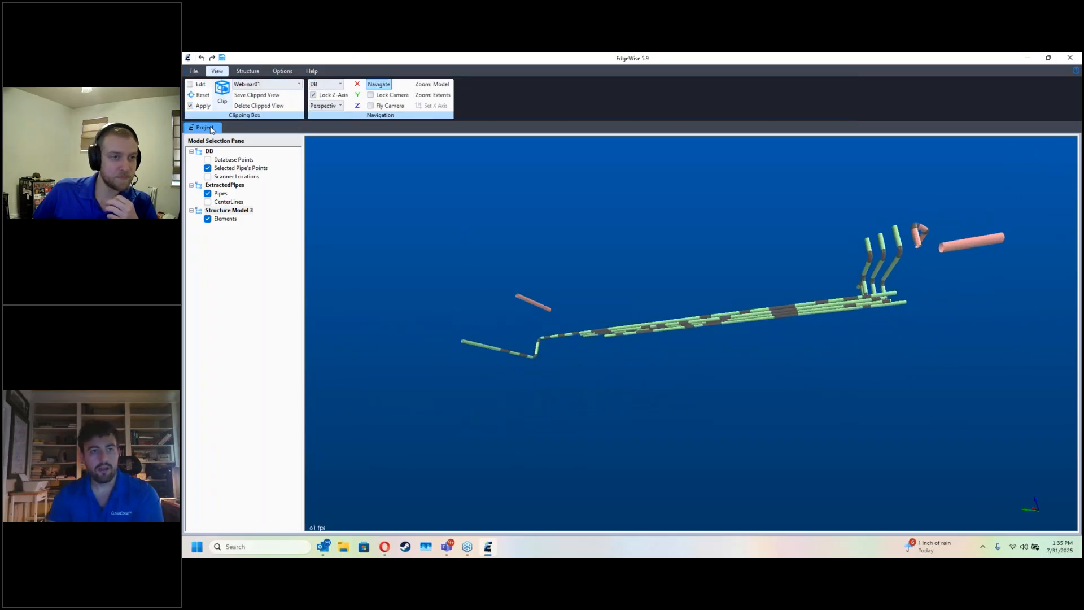
left_click(201, 107)
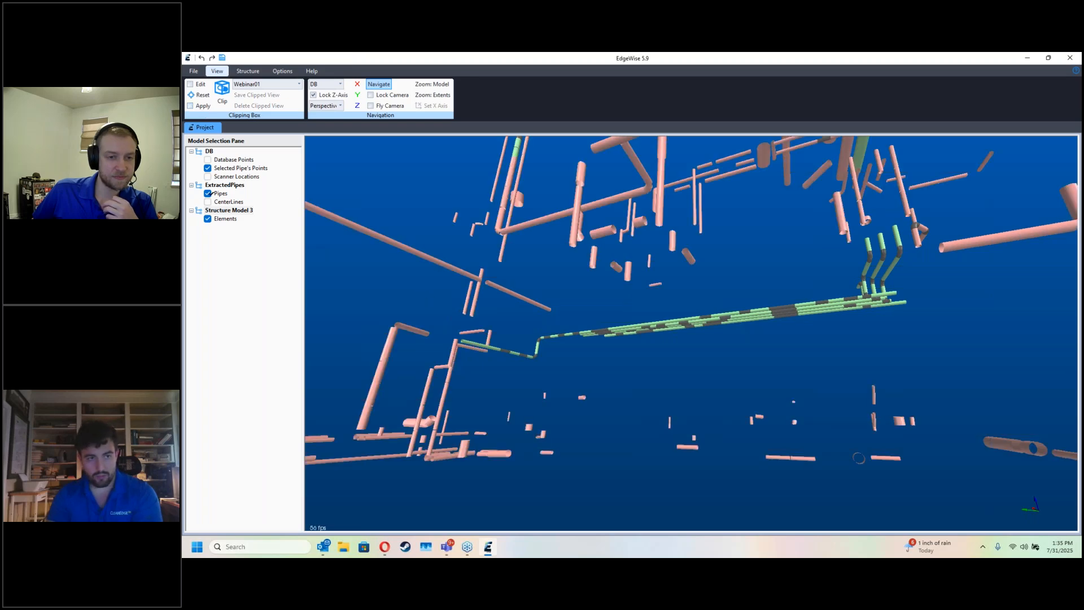
left_click(207, 194)
left_click(228, 210)
left_click(207, 160)
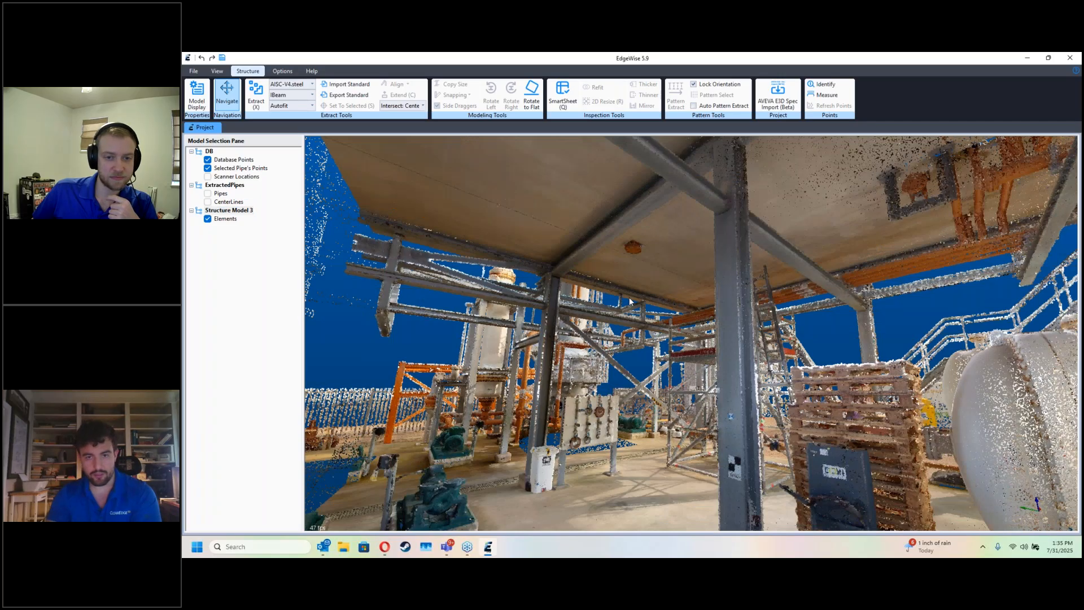
Step: Review the available structural standards, section types and sizes for extraction, keeping AISC-V4.steel, IBeam and Autofit
left_click_drag(631, 302, 660, 310)
scroll(658, 306, "up", 2)
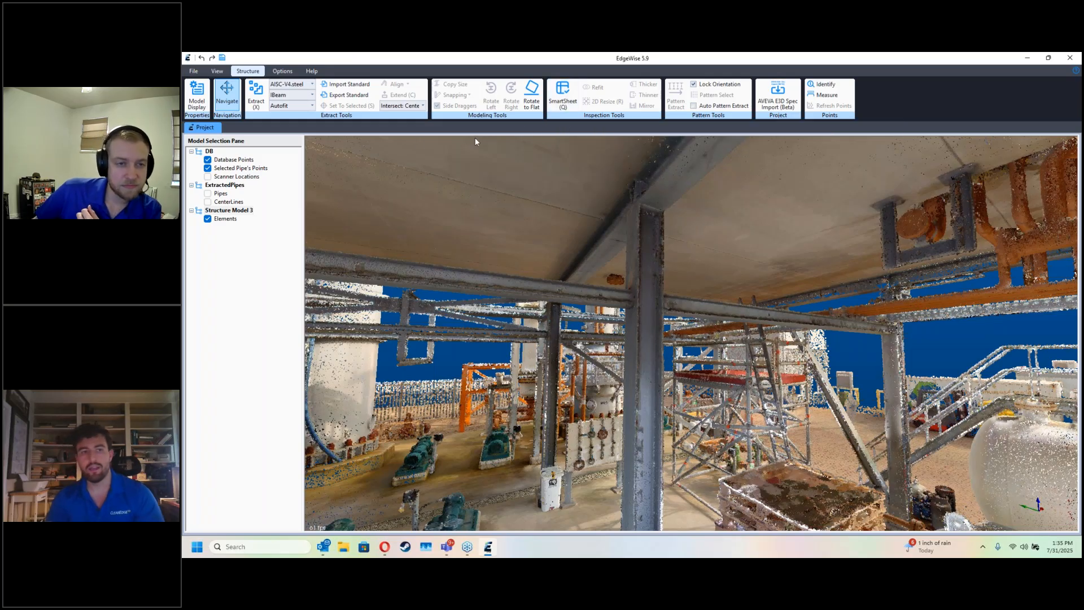
left_click(310, 85)
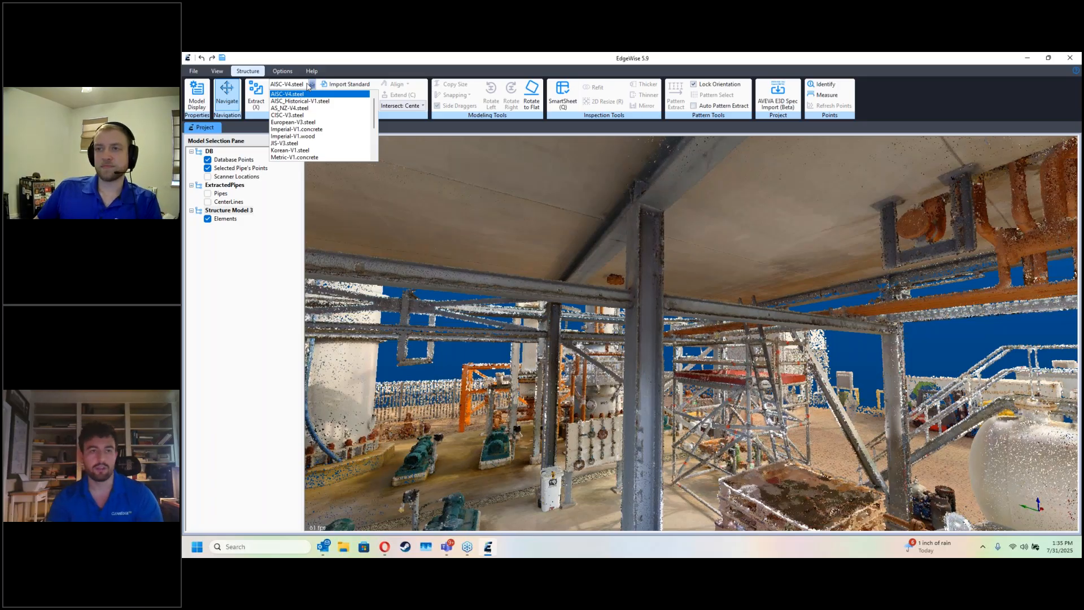
left_click(309, 85)
left_click(309, 95)
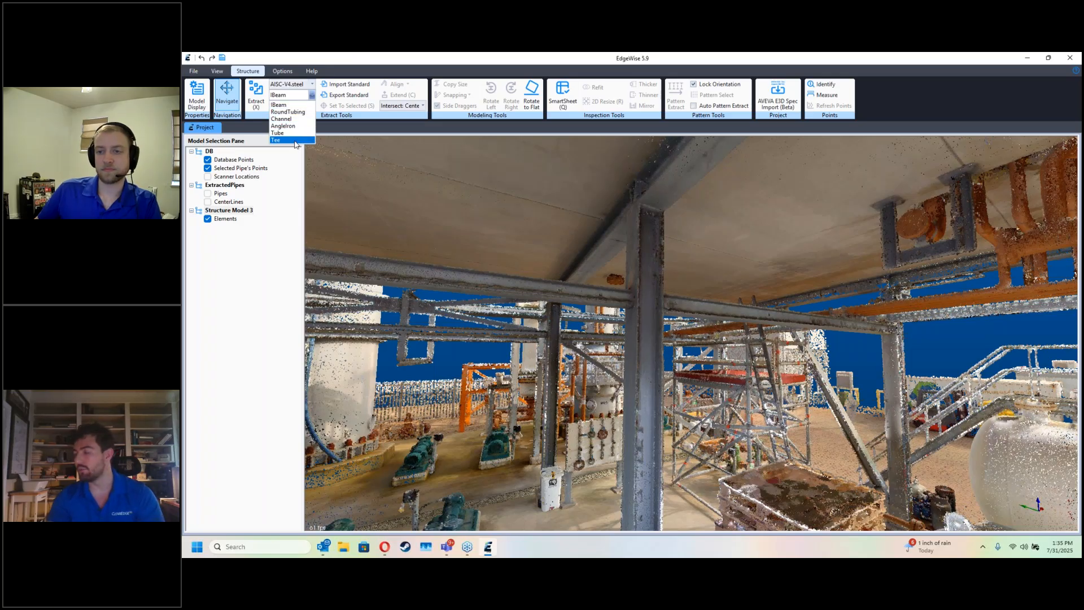
left_click(300, 105)
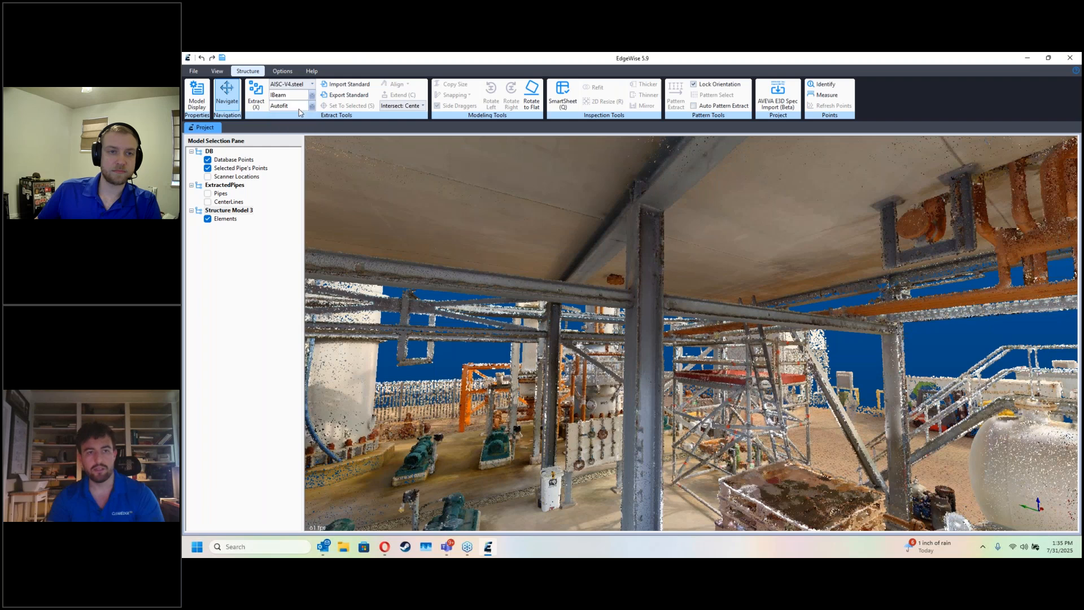
left_click(299, 107)
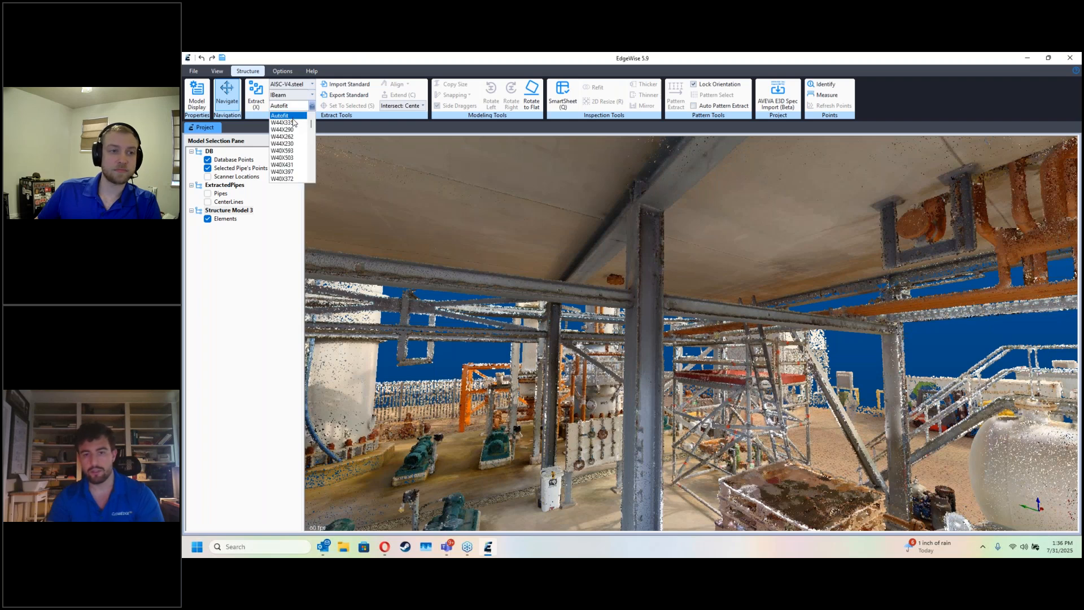
left_click(304, 107)
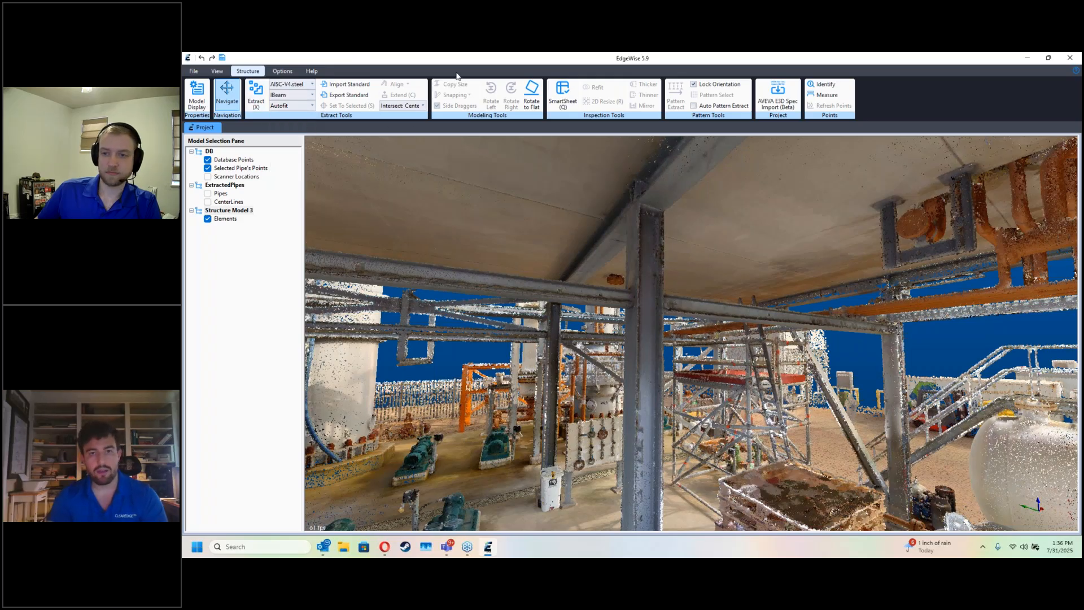
Step: Extract the vertical steel column under the deck, near the pallet stack, as an autofit I-beam
key("x")
mouse_move(646, 300)
left_mouse_down()
mouse_move(644, 446)
mouse_move(631, 519)
mouse_move(619, 521)
left_mouse_up()
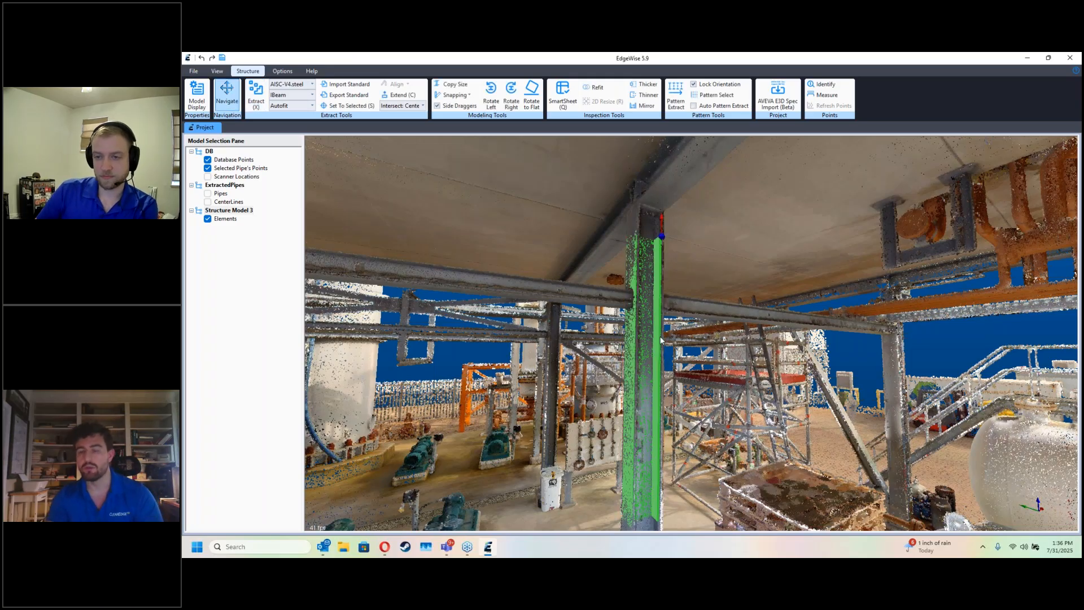
left_click_drag(707, 377, 747, 351)
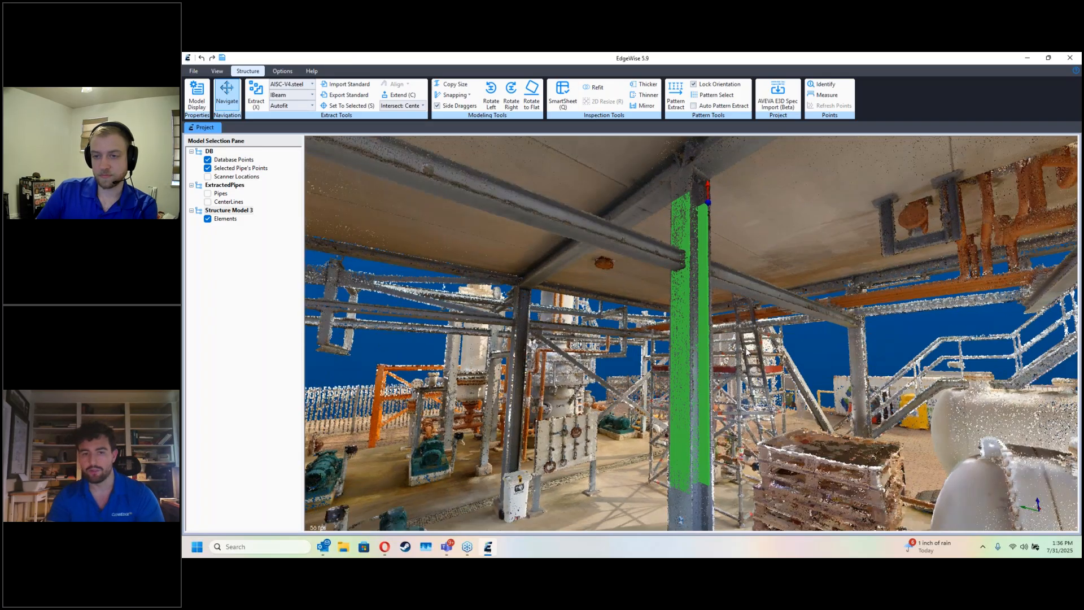
middle_click_drag(748, 351, 763, 383)
scroll(763, 382, "down", 3)
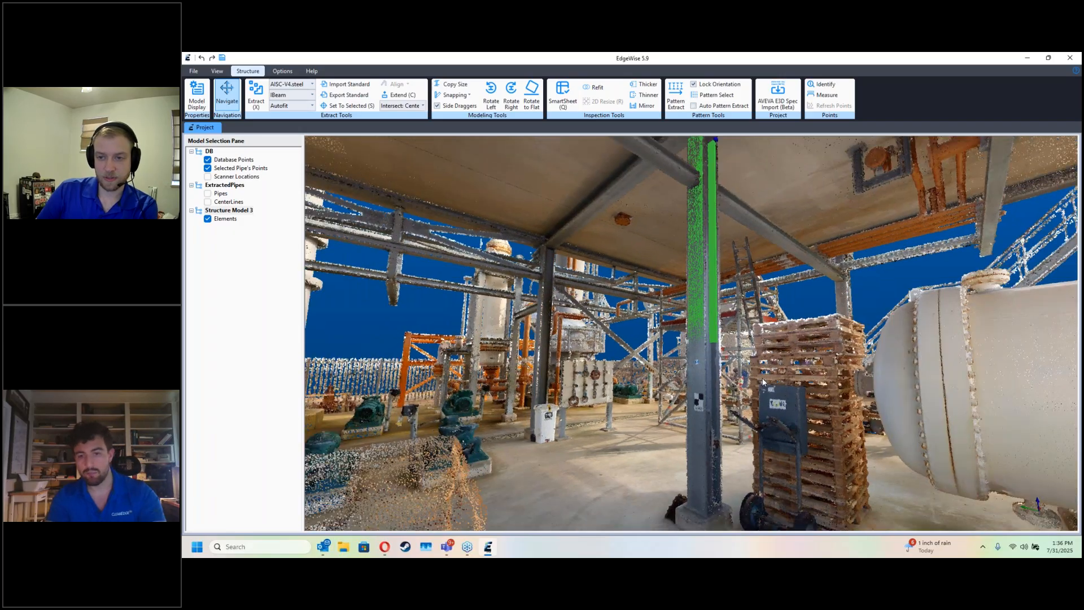
Step: Hide the database points and extend the lower end of the extracted column down to its base
key("d")
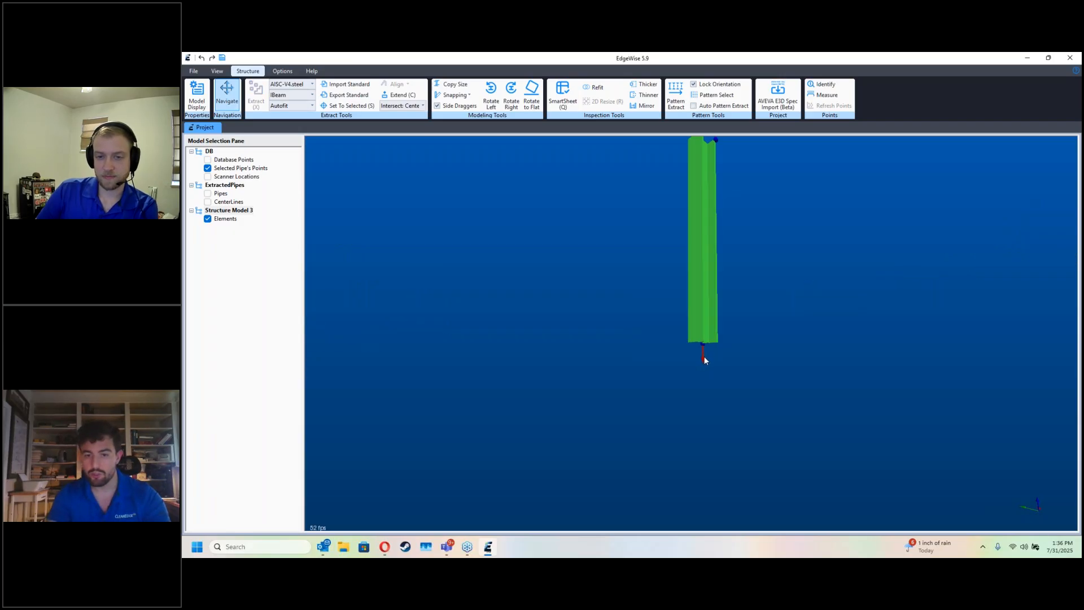
key("d")
left_click_drag(703, 357, 705, 508)
Step: Extract the second deck column, behind the white tank and near the stairs, as a W10X100 I-beam
middle_click_drag(774, 273, 767, 307)
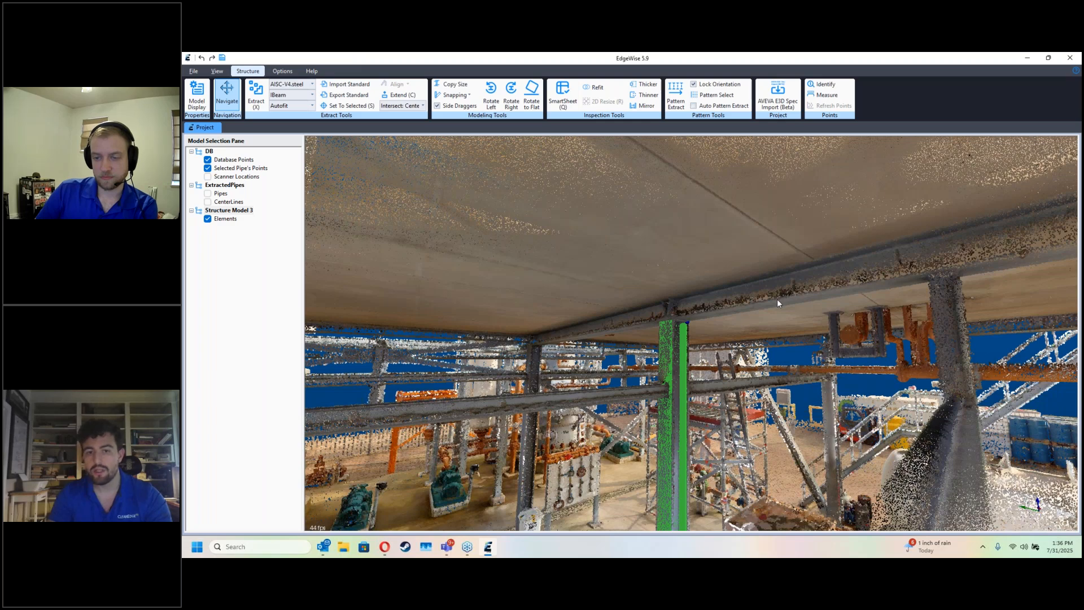
middle_click_drag(777, 299, 781, 288)
left_click_drag(781, 288, 720, 299)
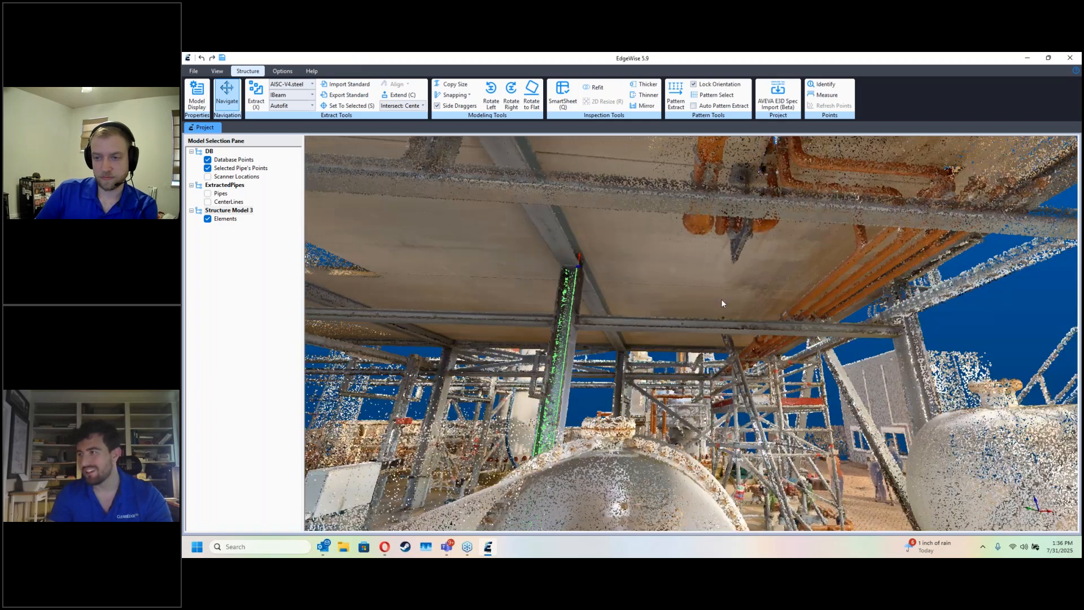
middle_click_drag(790, 298, 787, 317)
left_click_drag(786, 316, 757, 314)
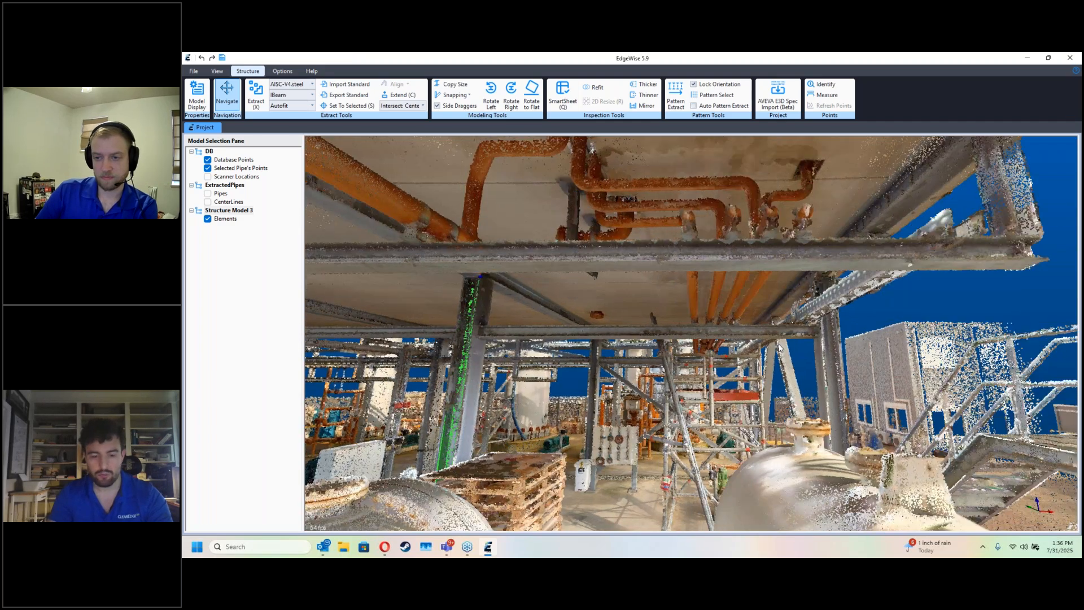
middle_click_drag(787, 325, 786, 345)
key("x")
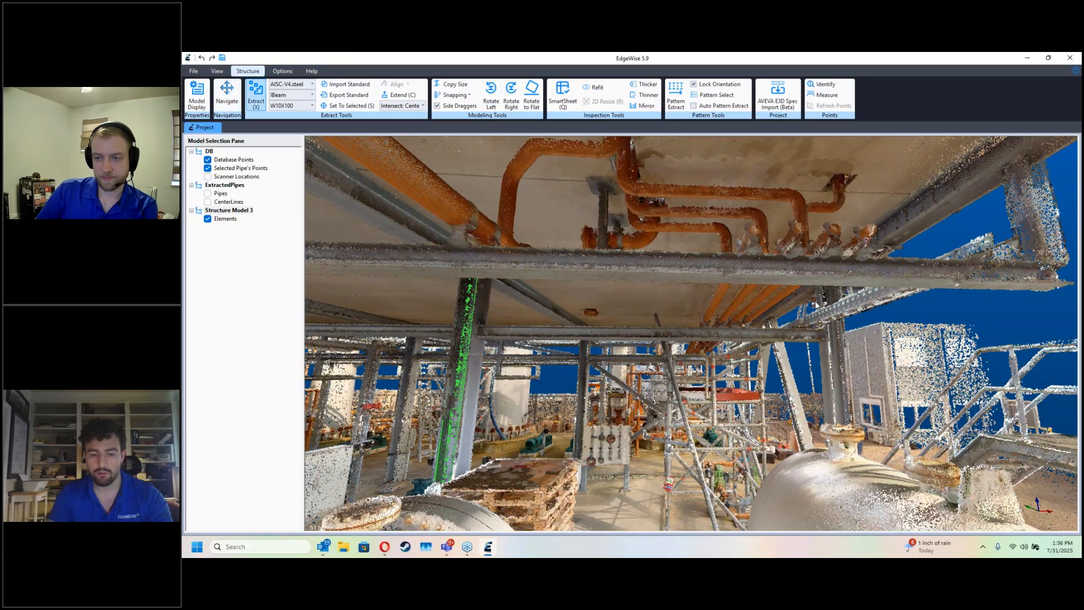
left_click(818, 293)
left_click(847, 293)
left_click(853, 416)
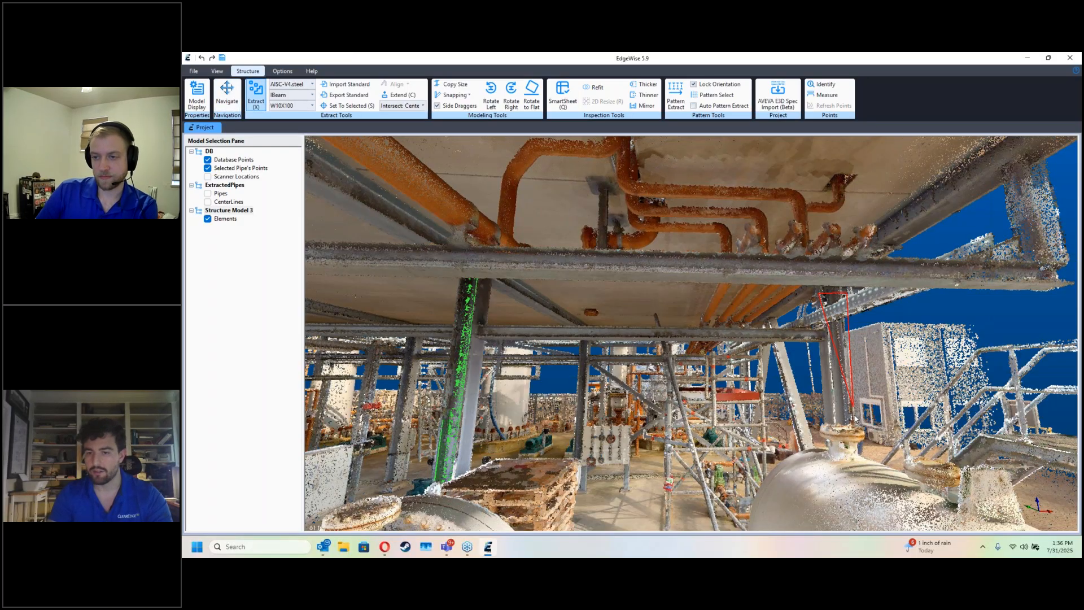
left_click(833, 369)
Step: Extend the lower end of the second column down to its base plate
left_click_drag(833, 369, 632, 387)
left_click_drag(520, 320, 538, 526)
key("d")
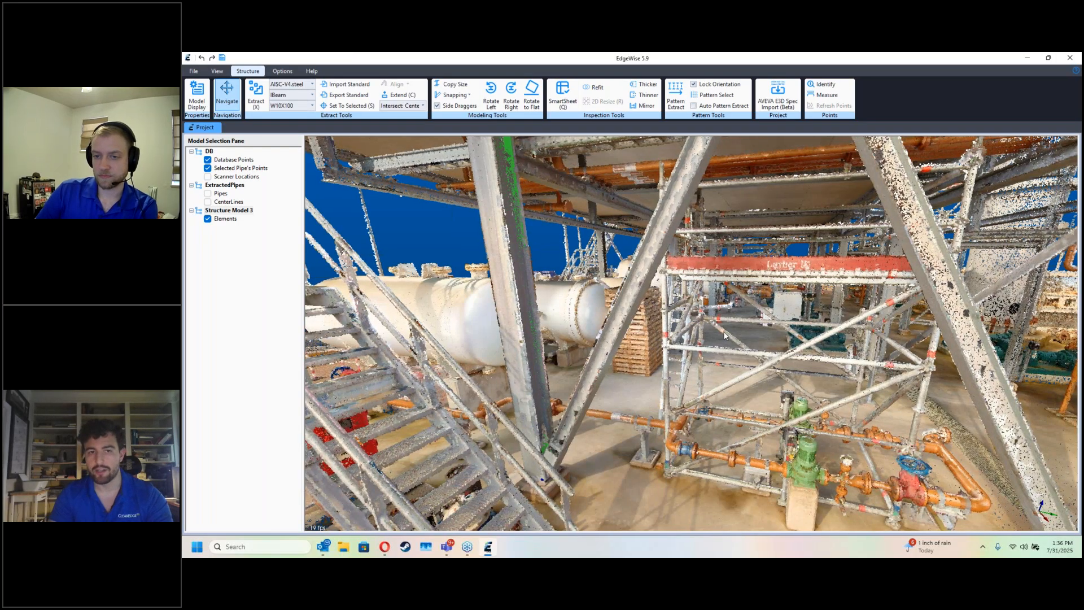
Step: Extract the third column beside the diagonal braces as a W10X100 I-beam and check its extent with the database points hidden
scroll(736, 333, "down", 5)
right_click_drag(736, 333, 626, 326)
right_click_drag(844, 169, 837, 225)
key("x")
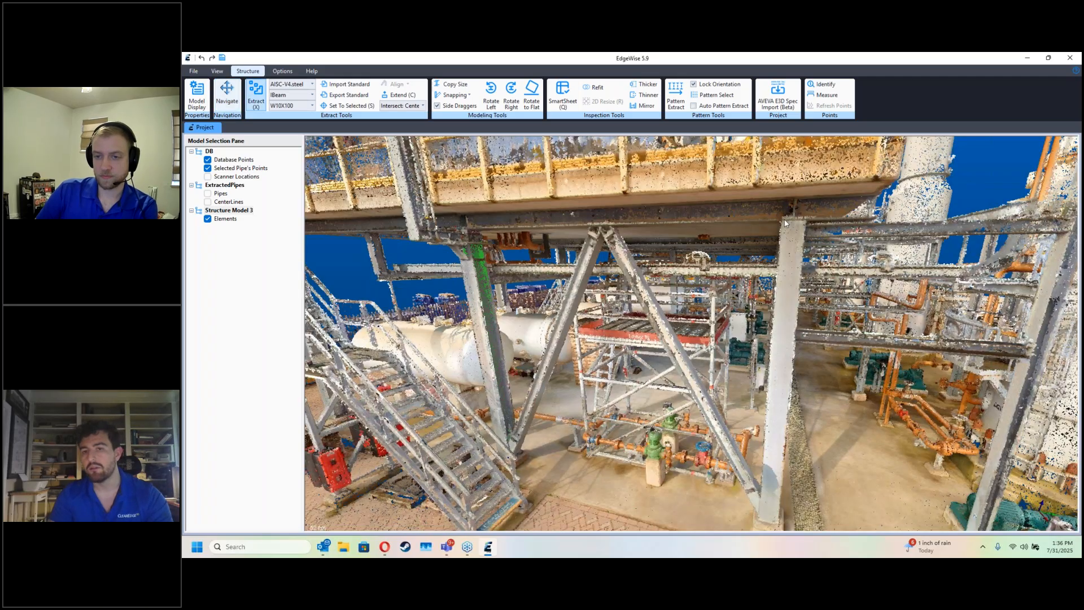
left_click(805, 252)
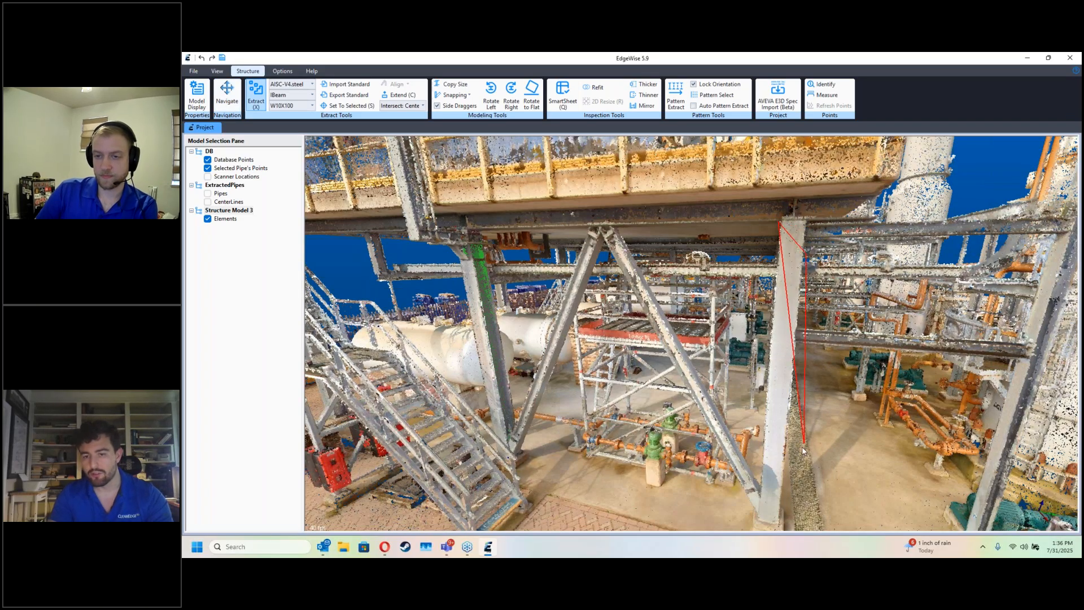
left_click(780, 517)
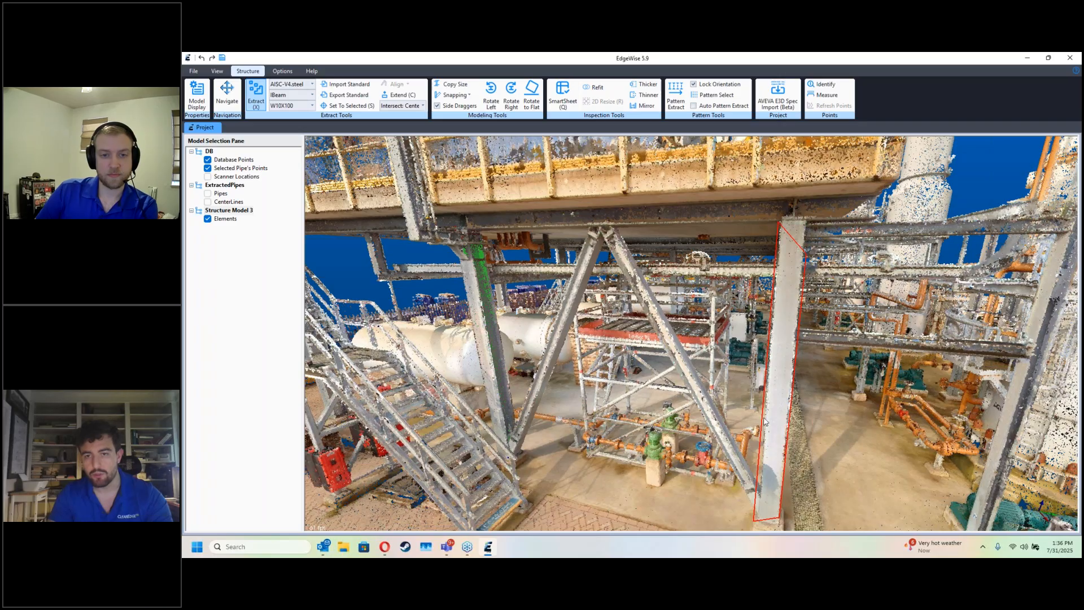
key("d")
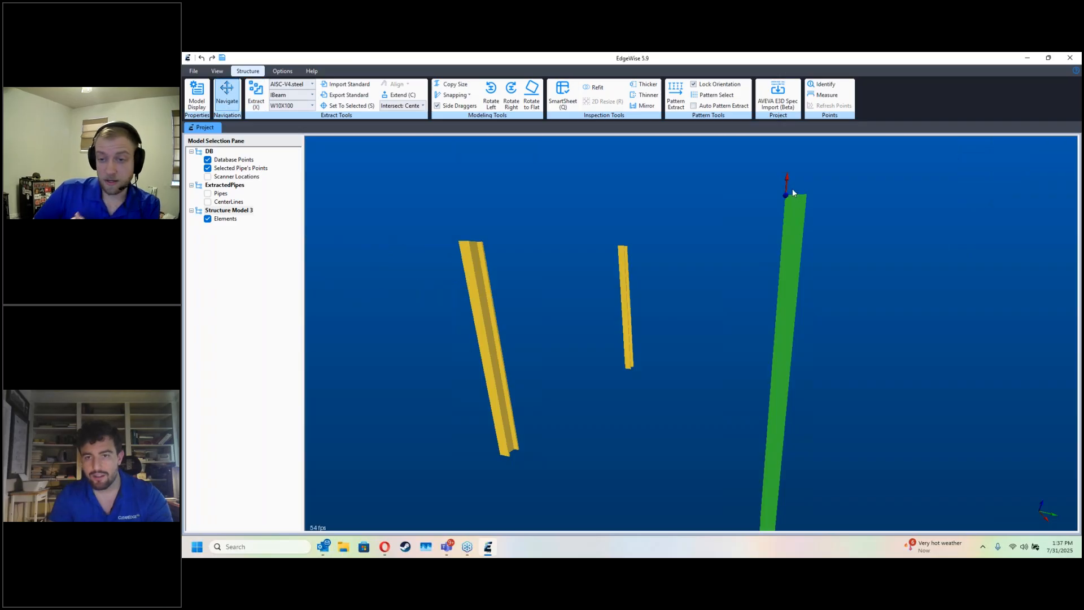
key("d")
key("d")
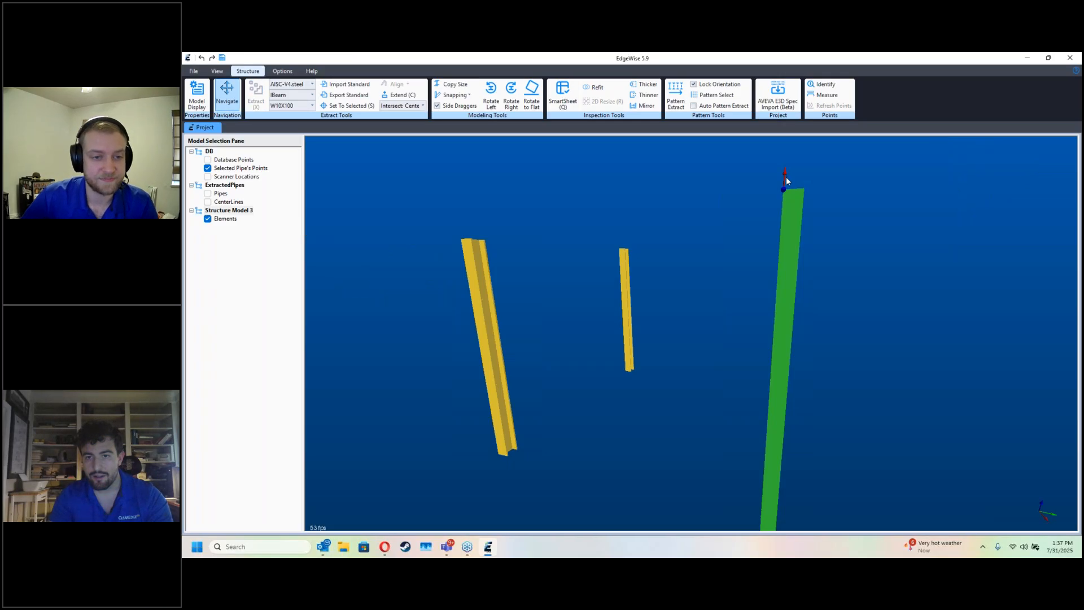
key("d")
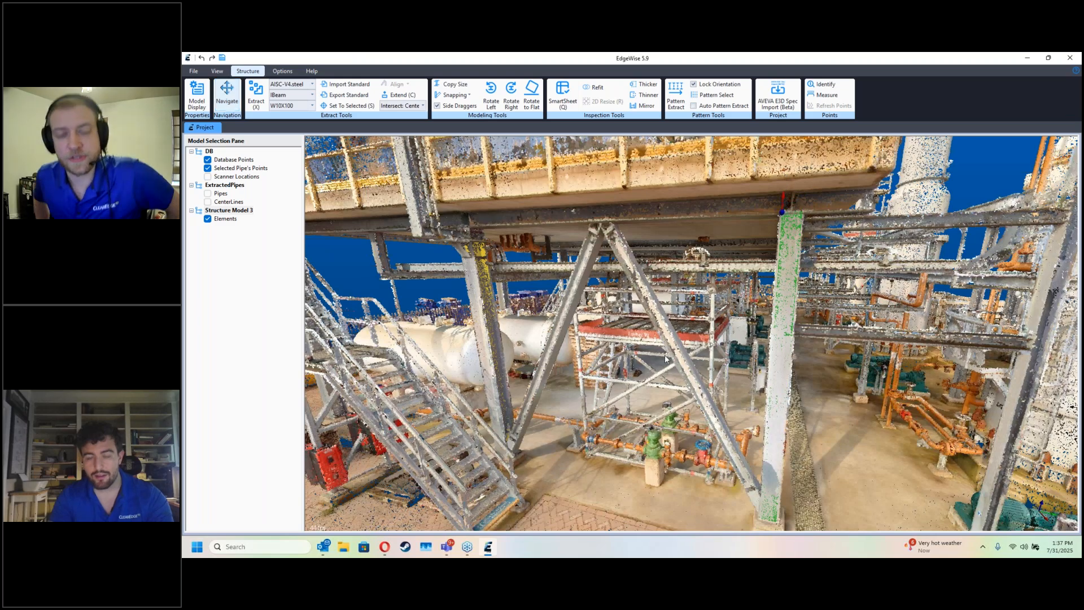
Step: Set the section size back to Autofit and extract the diagonal brace nearest the third column as an I-beam
scroll(592, 364, "up", 1)
scroll(591, 365, "up", 3)
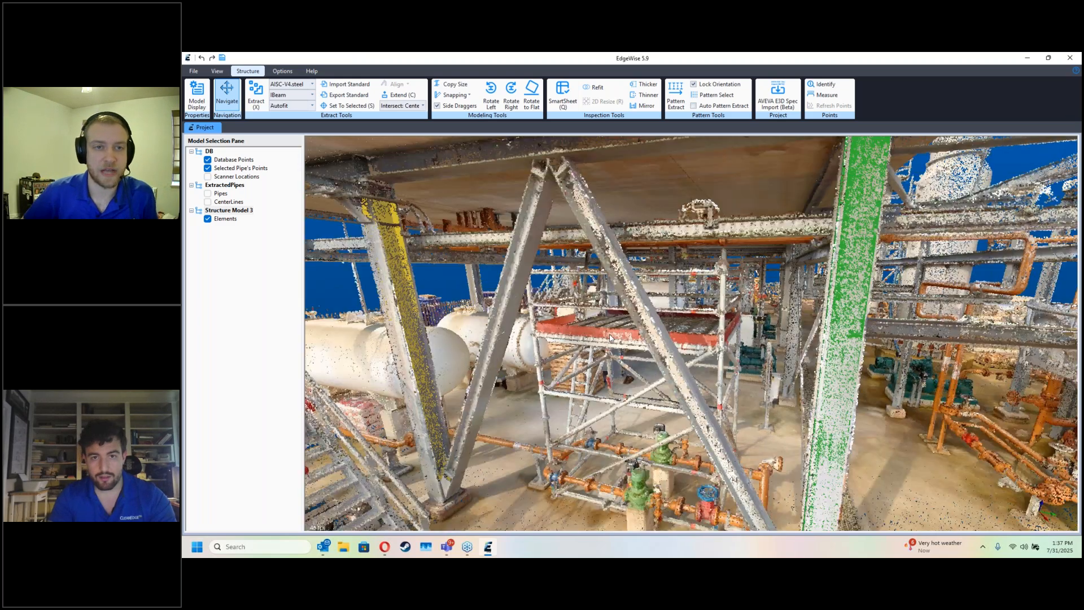
key("x")
left_click(573, 213)
left_click(593, 197)
left_click(712, 465)
left_click(738, 461)
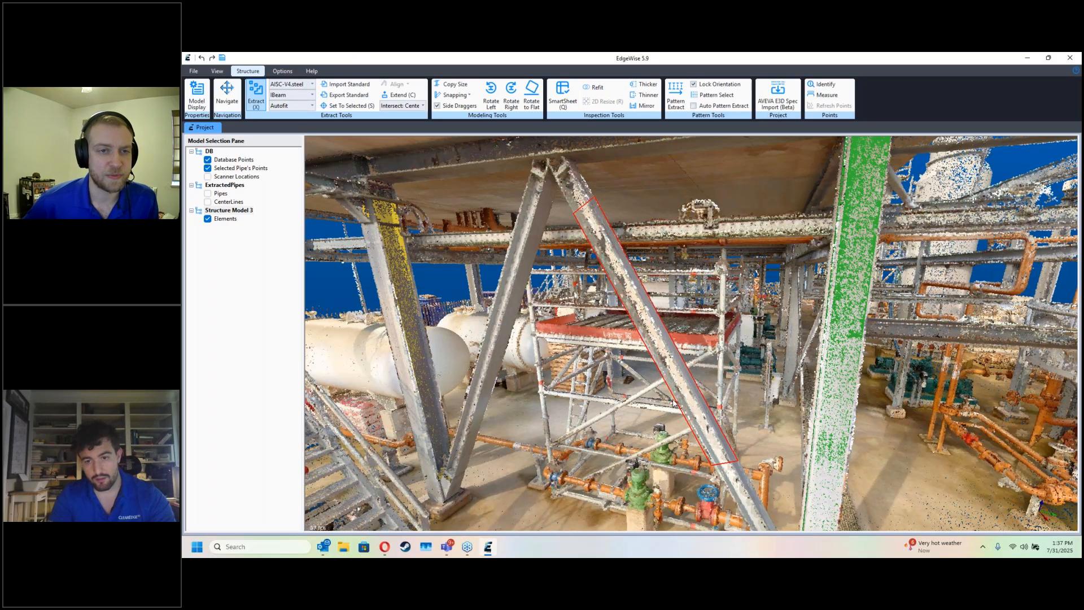
key("space")
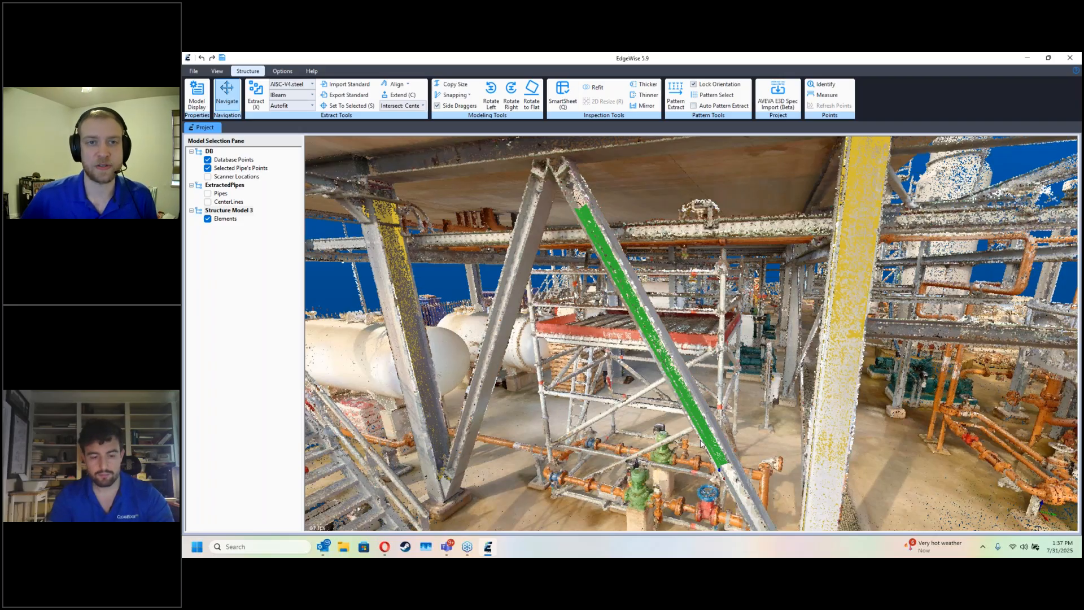
Step: Extract the opposing diagonal brace, next to the second column, as a W6X25 I-beam
key("x")
left_click(466, 469)
left_click(535, 257)
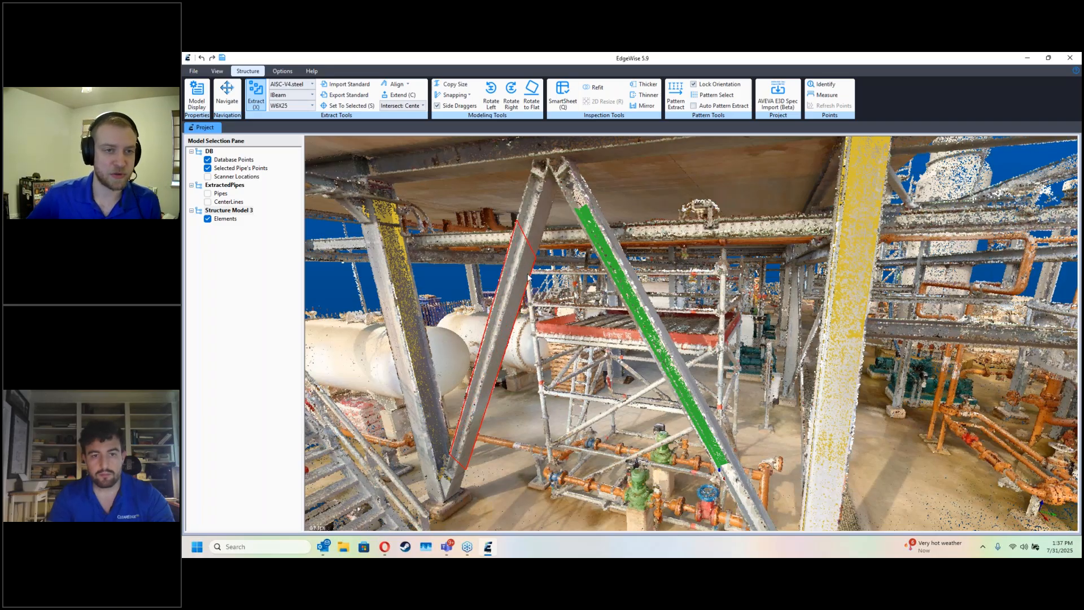
key("Escape")
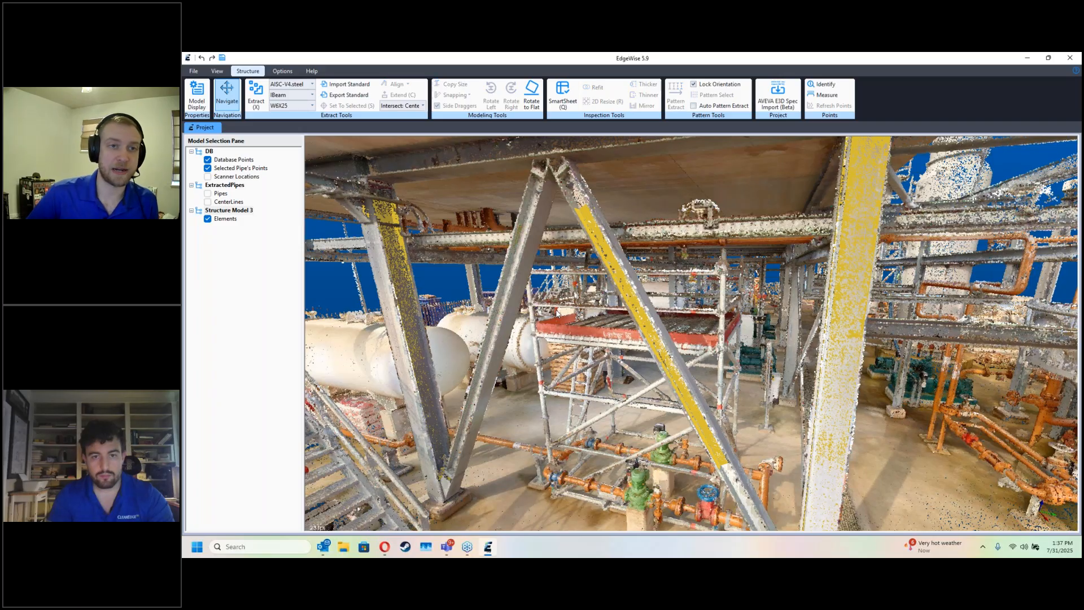
Step: Extract the horizontal deck-edge beam above the diagonal braces, using the W6X25 I-beam size
left_click_drag(556, 311, 550, 321)
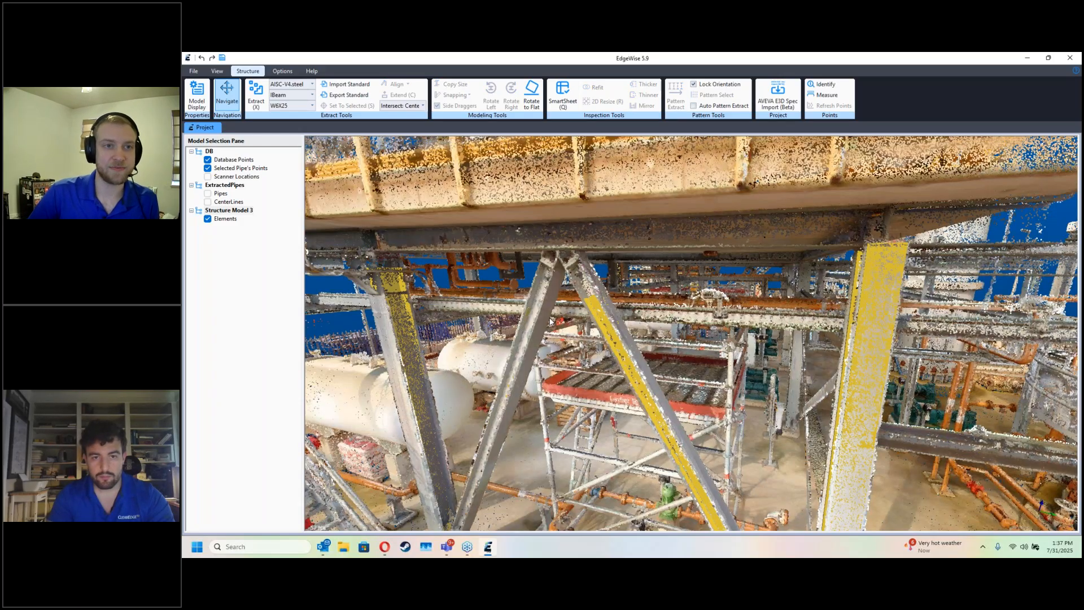
left_click(599, 324)
key("x")
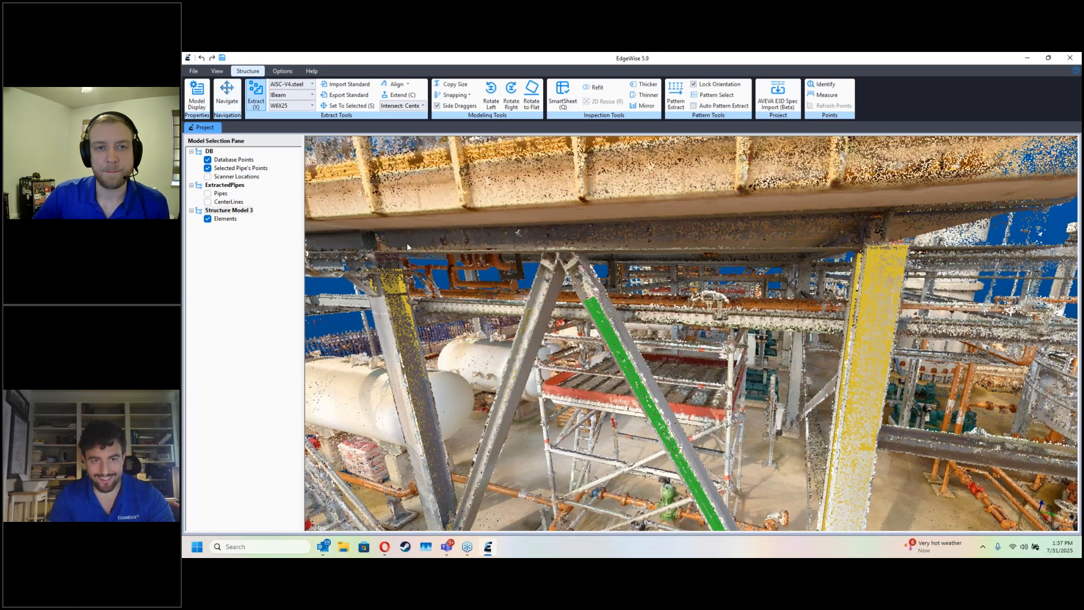
left_click_drag(407, 257, 798, 252)
left_click(822, 214)
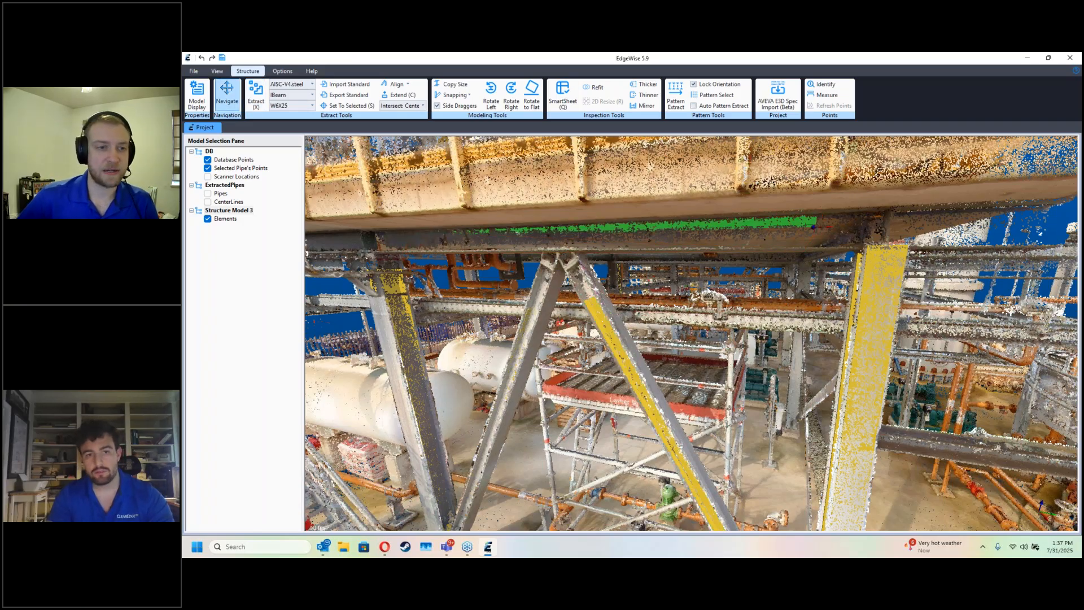
Step: Inspect the deck-edge beam's cross-section fit against its scan points using the SmartSheet
key("d")
key("d")
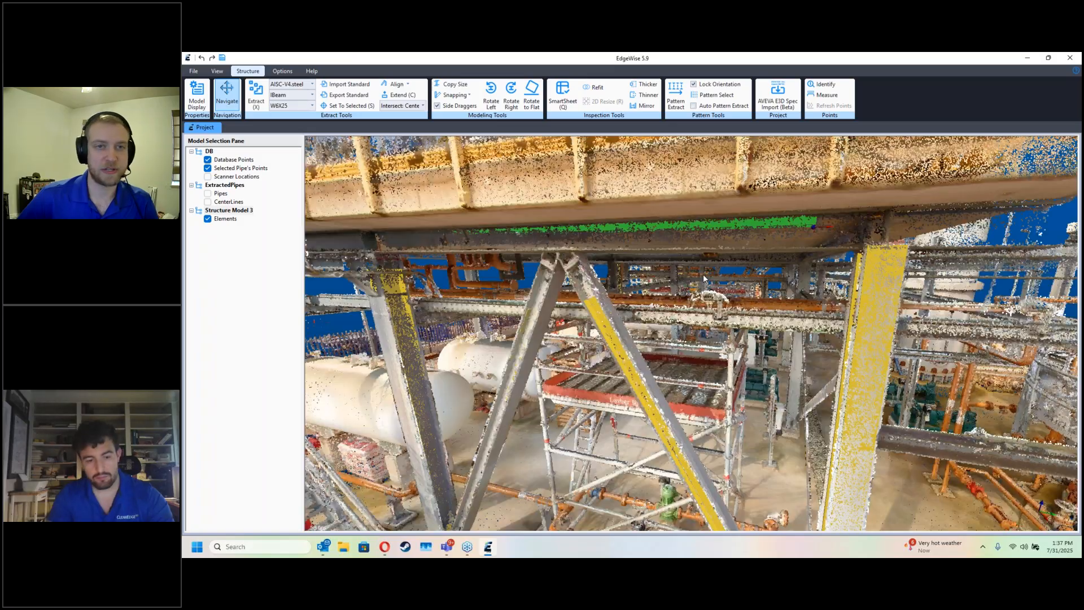
key("q")
scroll(509, 299, "down", 5)
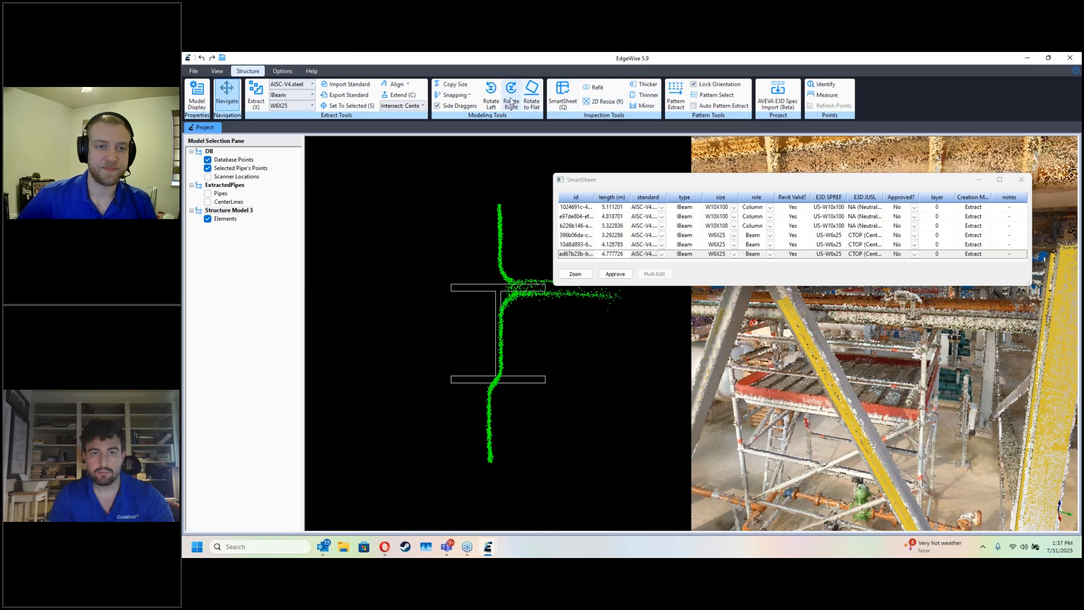
Step: Rotate the deck-edge beam's section to match its scan points and resize it in 2D to W12X65
scroll(441, 309, "up", 5)
scroll(452, 339, "down", 5)
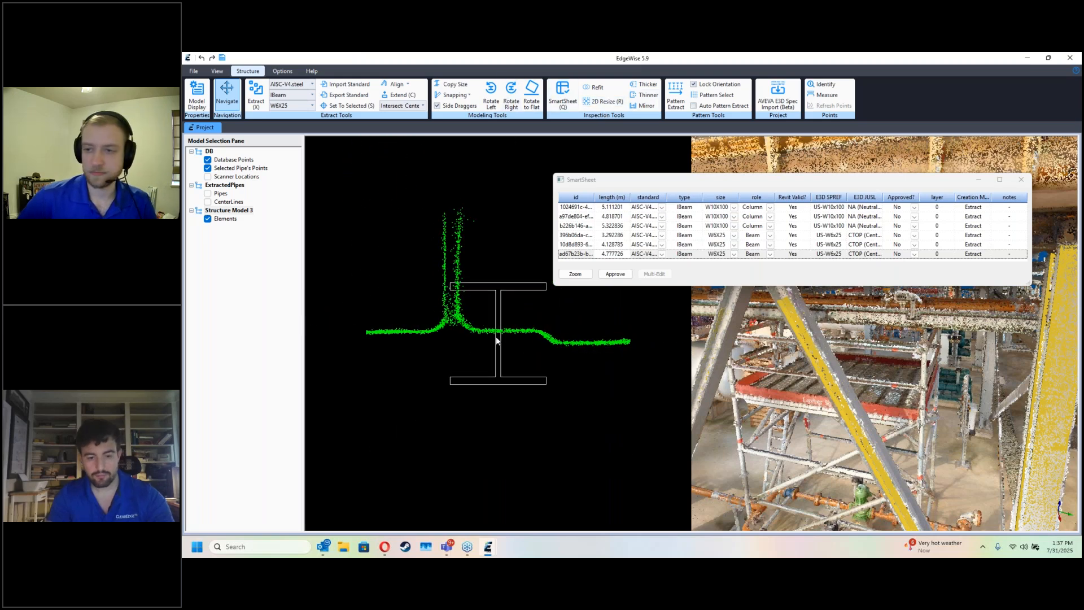
key("r")
left_click_drag(547, 343, 358, 174)
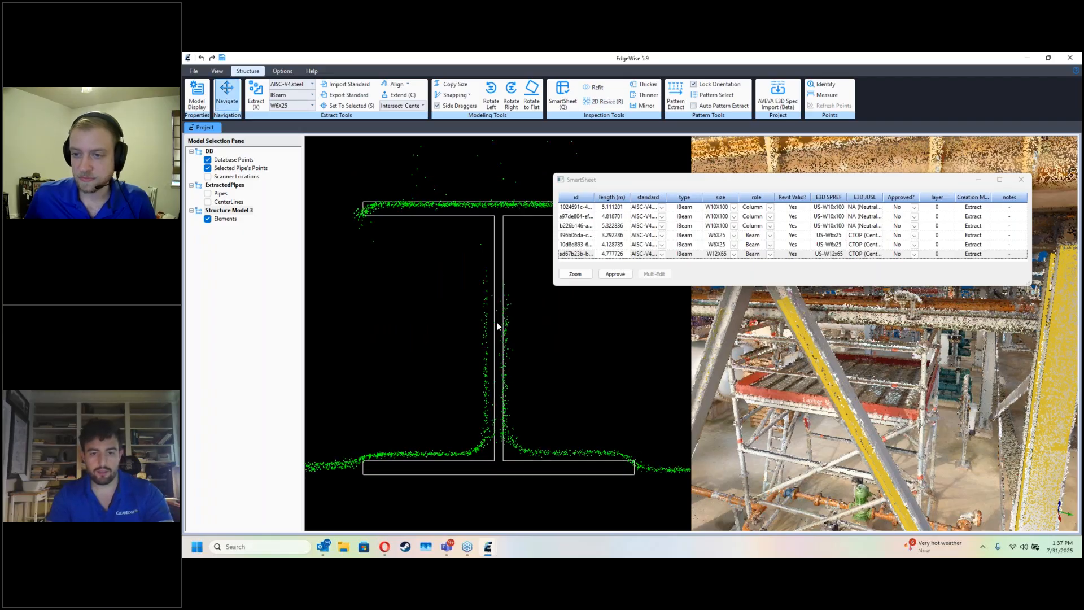
key("Escape")
key("q")
Step: Hide the database points and extend the deck-edge beam's ends to the columns on either side
key("d")
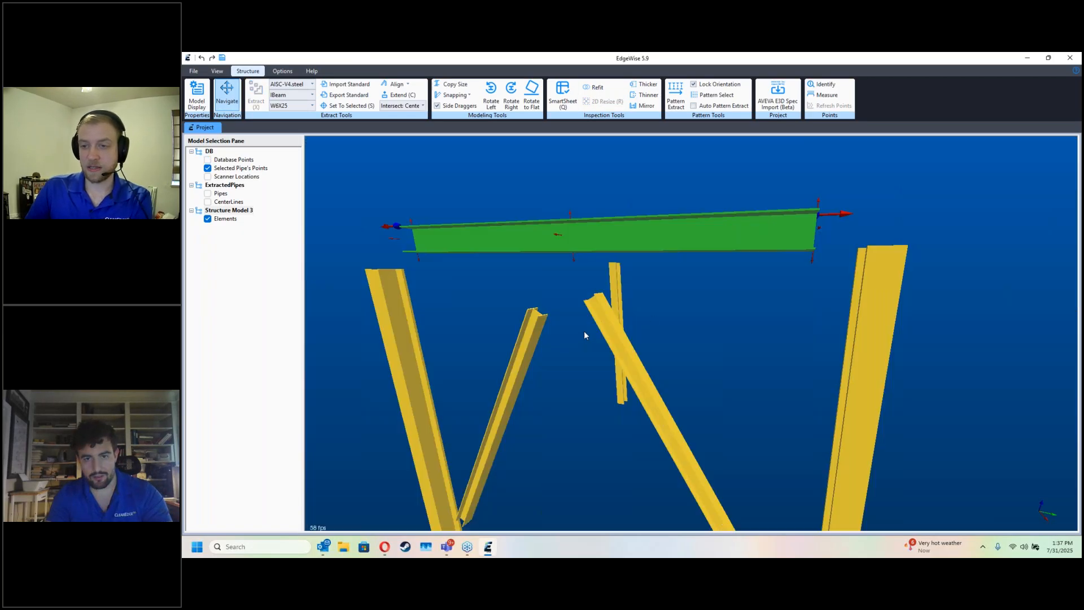
left_click_drag(784, 281, 672, 329)
key("c")
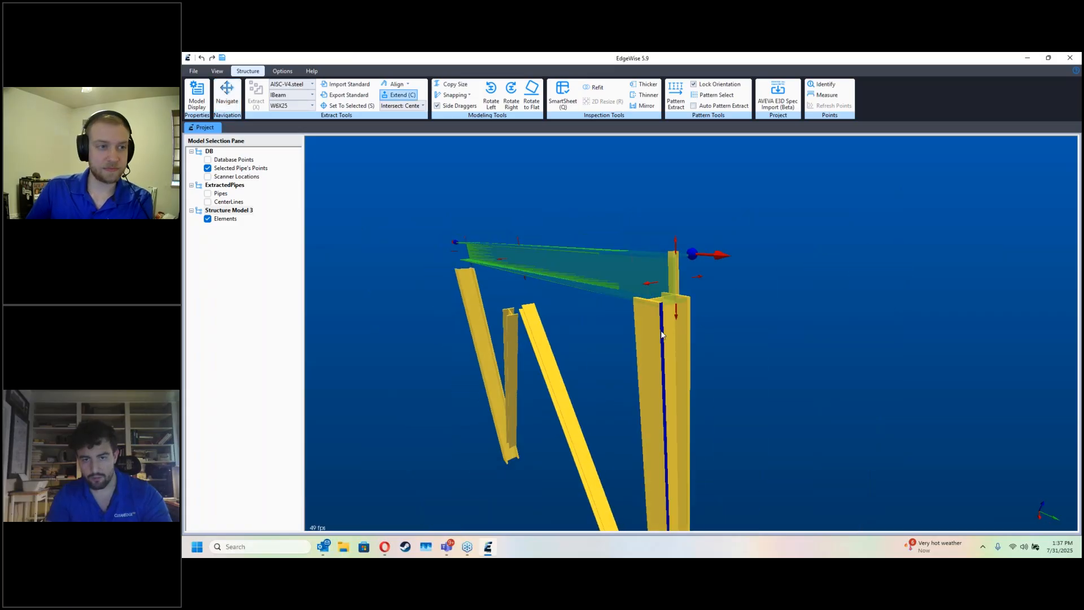
left_click(661, 334)
left_click_drag(571, 339, 404, 355)
key("c")
left_click(631, 366)
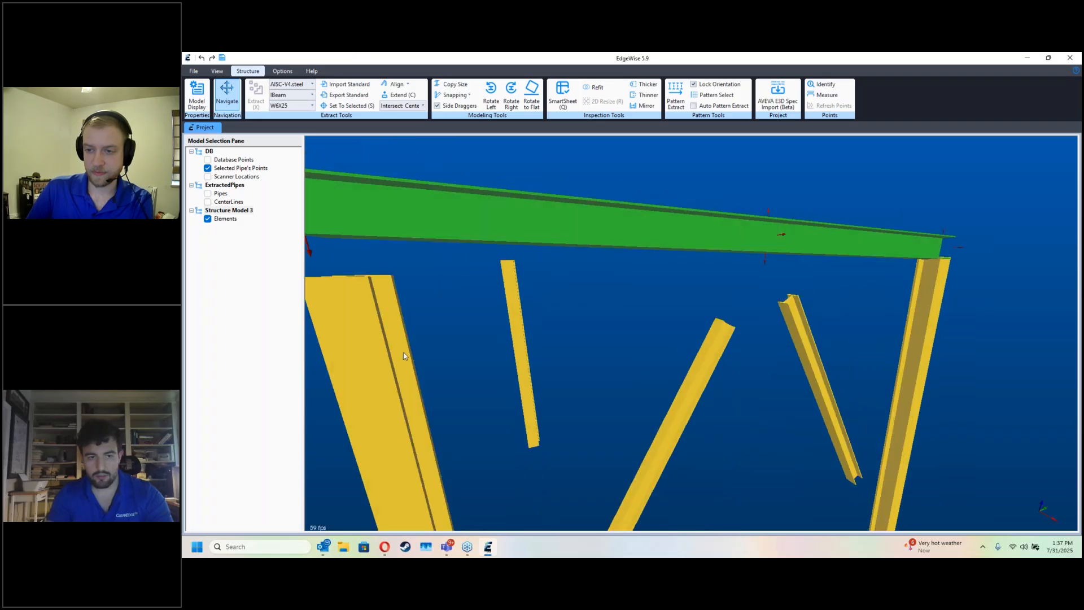
Step: Extend the tops of both supporting columns up to the deck-edge beam
left_click(403, 352)
left_click(913, 325, "ctrl")
left_click_drag(896, 319, 796, 202)
key("c")
left_click(795, 195)
Step: Extend the upper ends of both diagonal braces together to the deck-edge beam
left_click(744, 259)
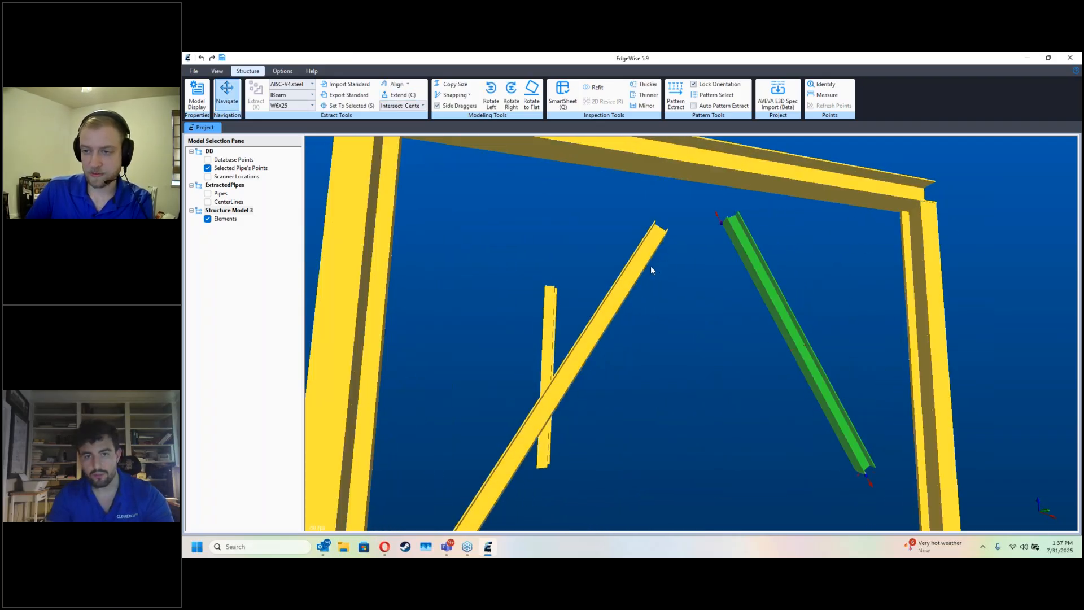
left_click(649, 256, "ctrl")
key("c")
left_click(669, 177)
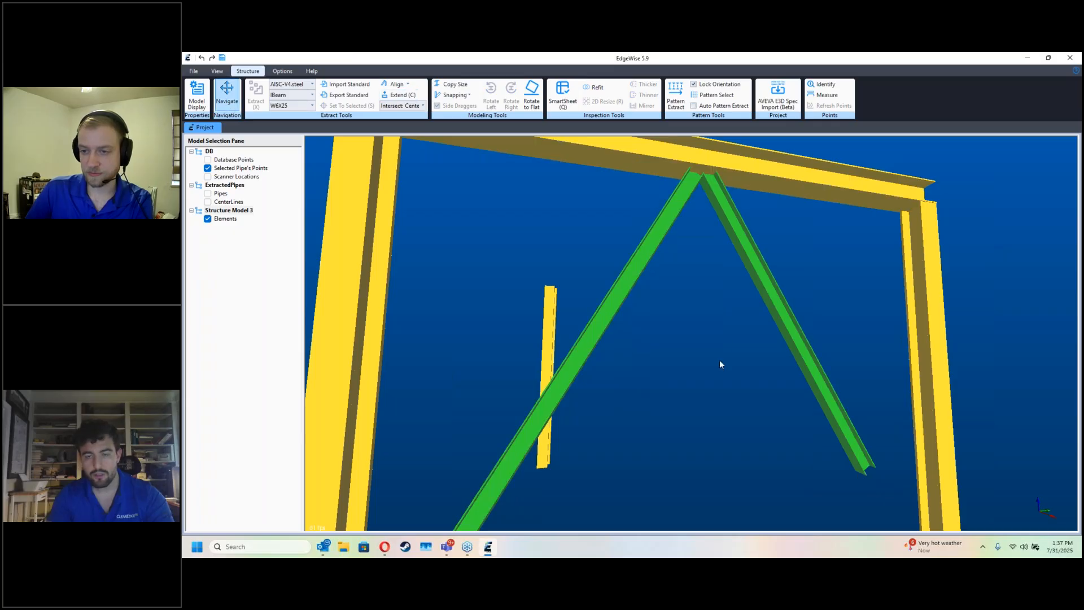
Step: Extend the lower end of the stair-side diagonal brace to its adjacent column
left_click_drag(720, 360, 644, 414)
middle_click_drag(580, 492, 577, 412)
left_click(480, 418)
left_click(480, 418)
key("c")
left_click(459, 467)
Step: Extend the lower end of the opposite diagonal brace to the column farther from the stairs
left_click(753, 402)
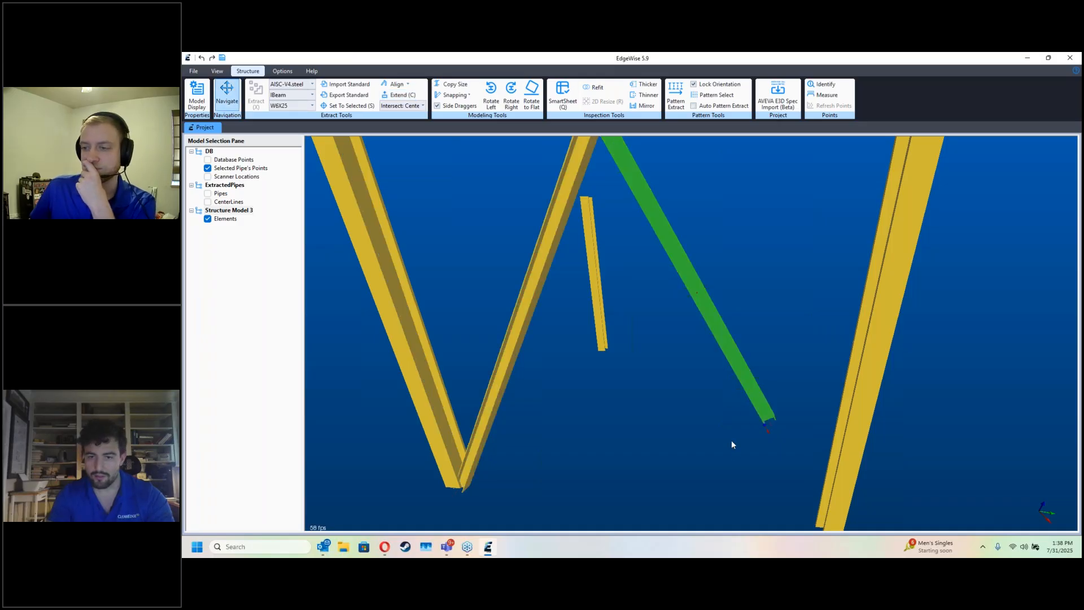
left_click_drag(730, 439, 784, 450)
key("c")
left_click(852, 436)
left_click_drag(852, 436, 710, 432)
Step: Show the database points again to view the joined frame against the scan, and switch to the Opera browser
key("d")
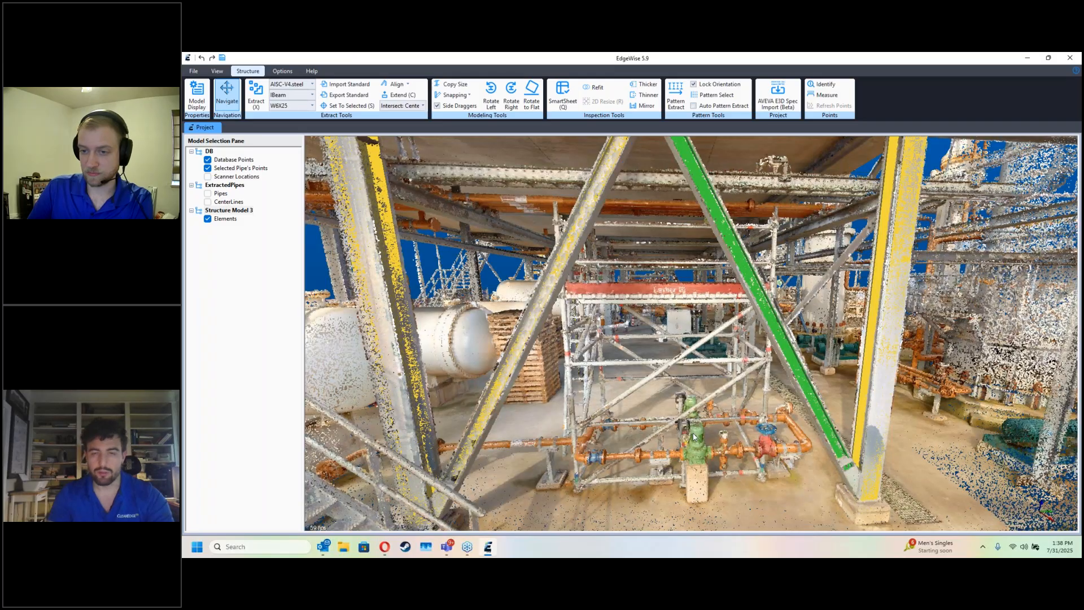
scroll(689, 450, "down", 3)
scroll(689, 451, "up", 3)
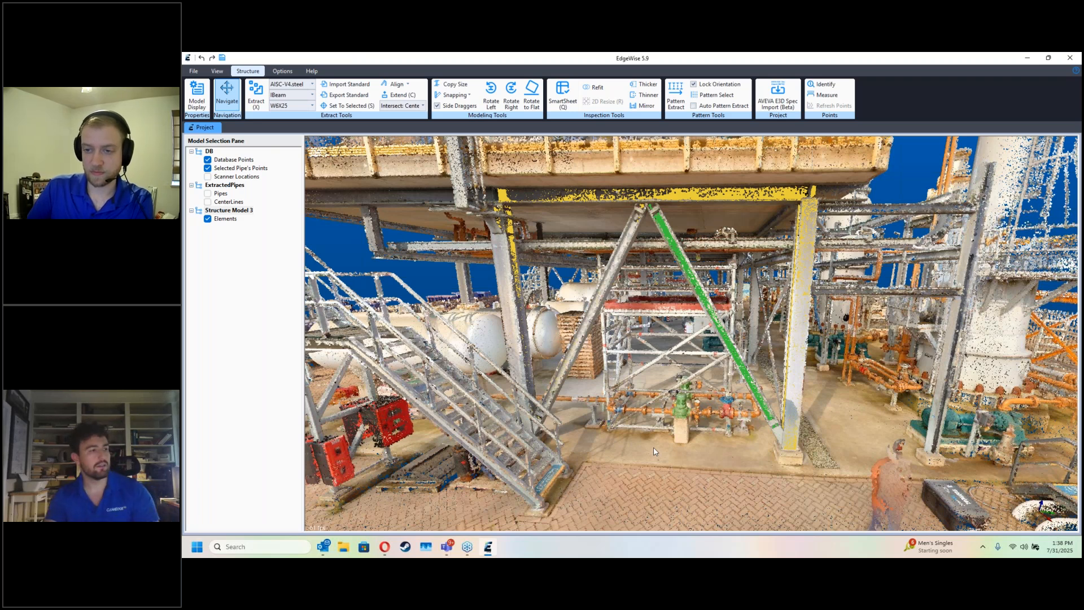
left_click(384, 546)
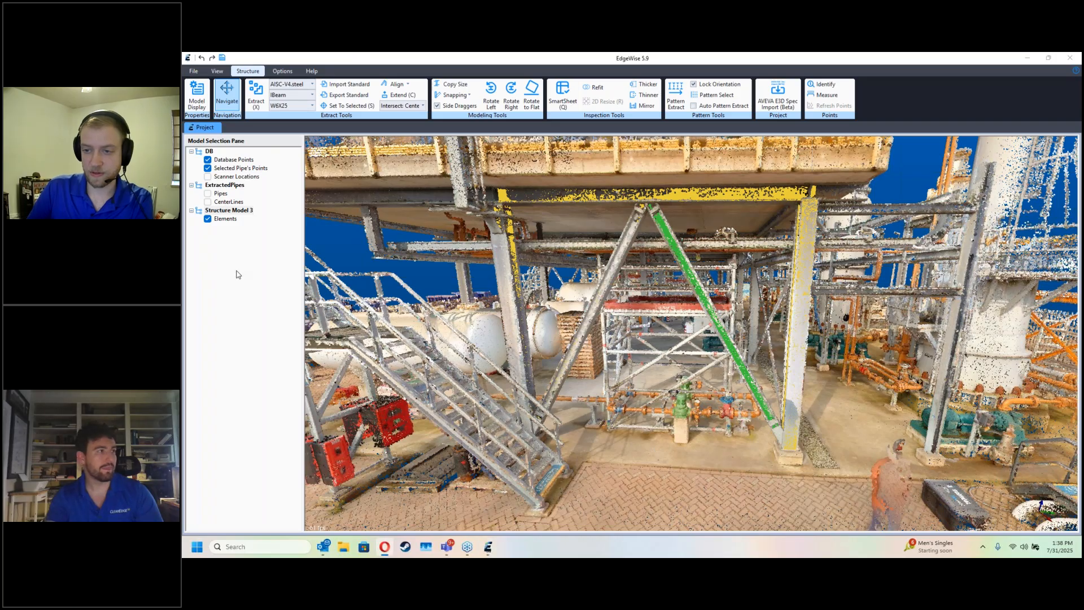
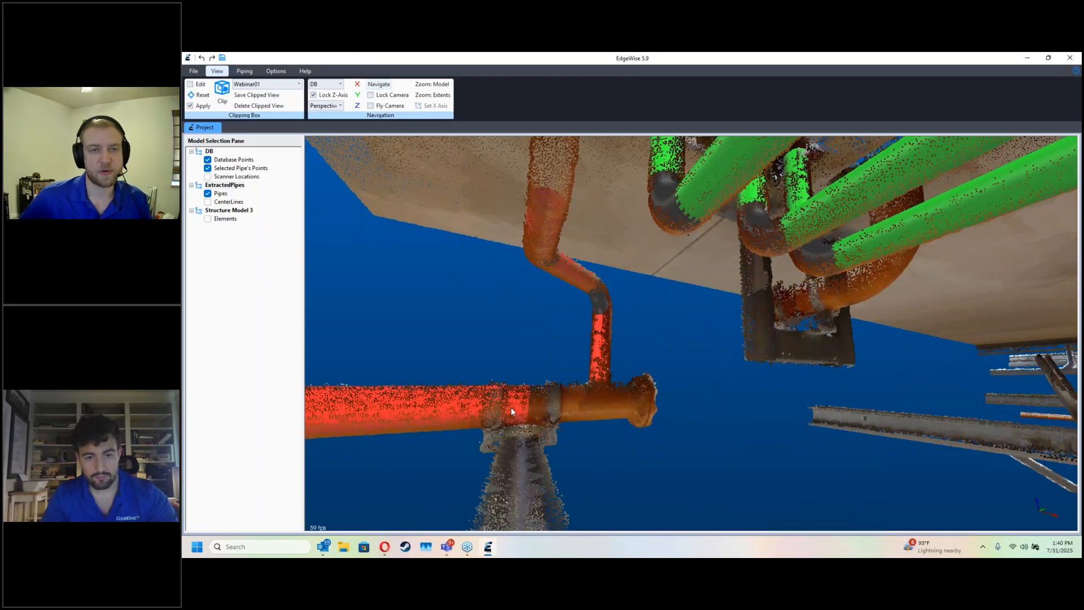
Step: Extend the horizontal header pipe to its flanged end, and approve both the header and the branch chain rising from it
left_click(514, 407)
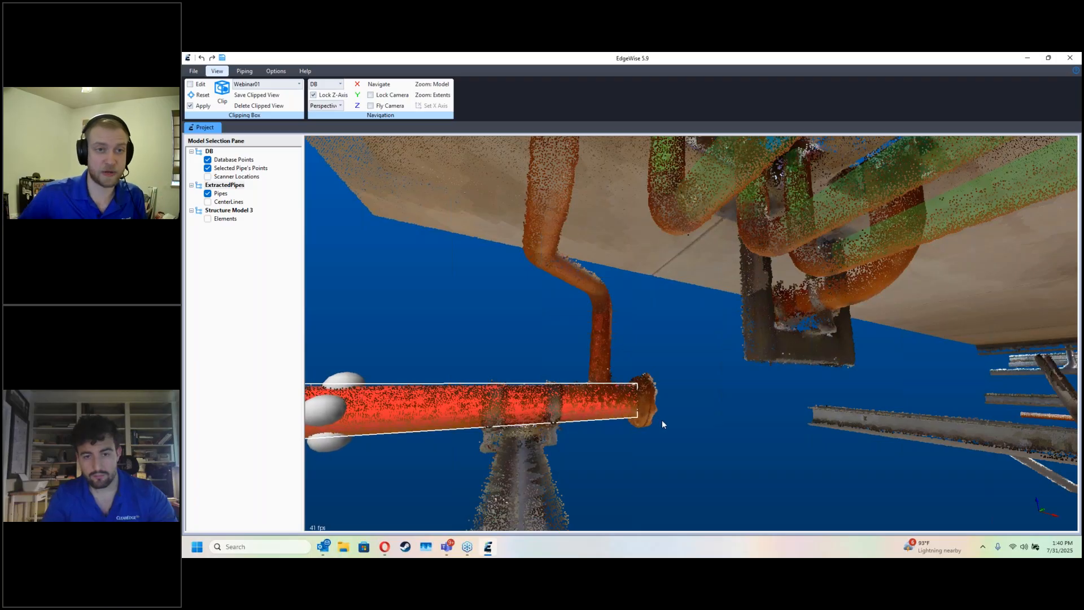
left_click_drag(713, 444, 670, 440)
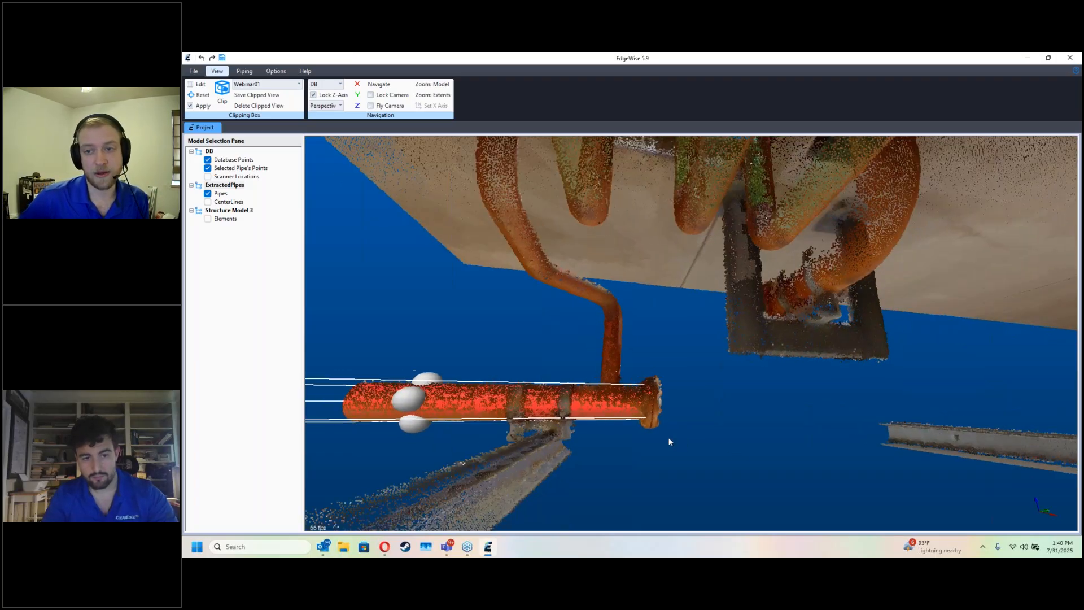
left_click(669, 440)
double_click(588, 415)
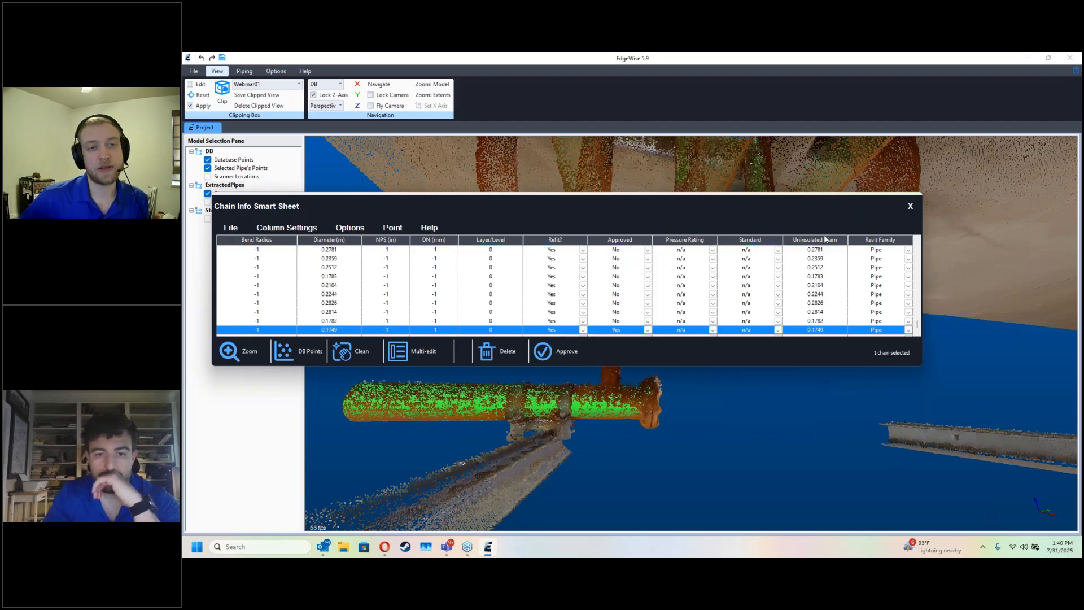
left_click(910, 207)
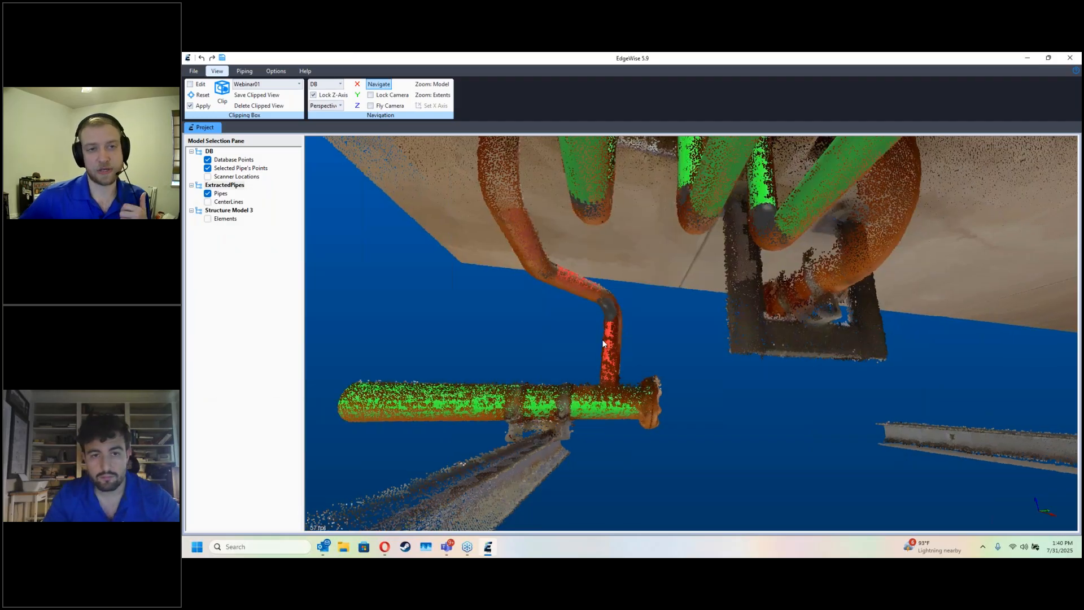
double_click(602, 368)
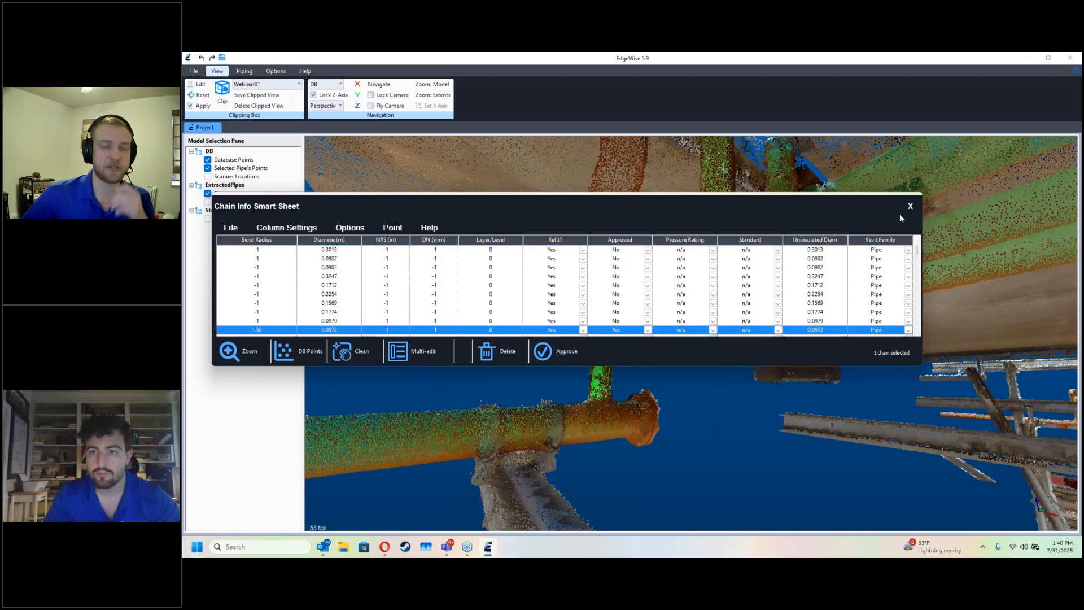
left_click(909, 207)
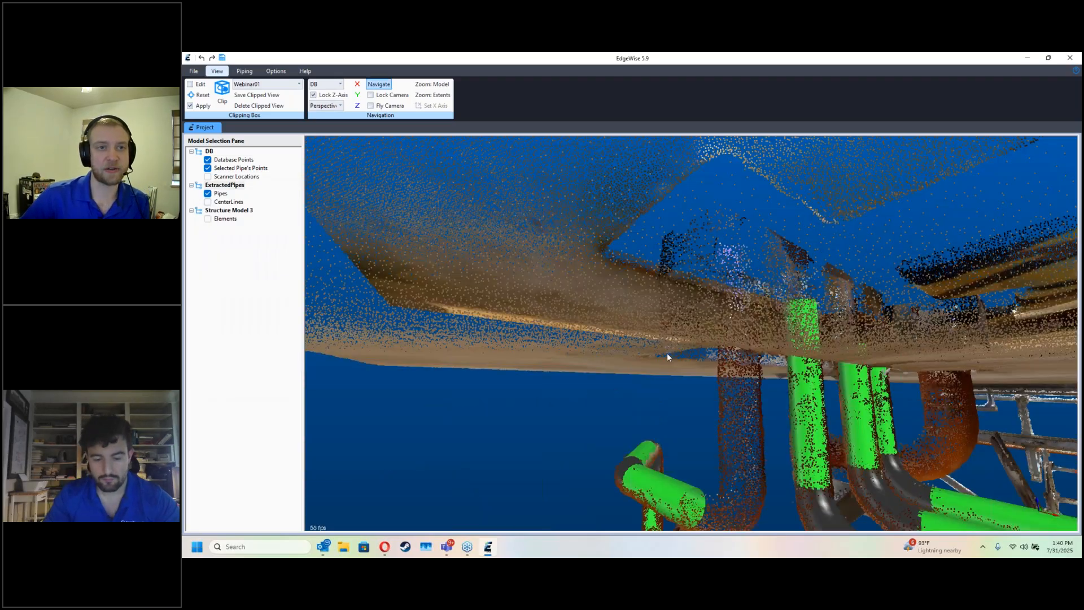
Step: Extract the vertical pipe beneath the deck slab from the scan points and connect its lower end to the branch chain with an elbow
middle_click_drag(666, 348, 628, 303)
left_click(704, 378)
left_click(652, 376)
left_click(674, 271)
double_click(707, 291)
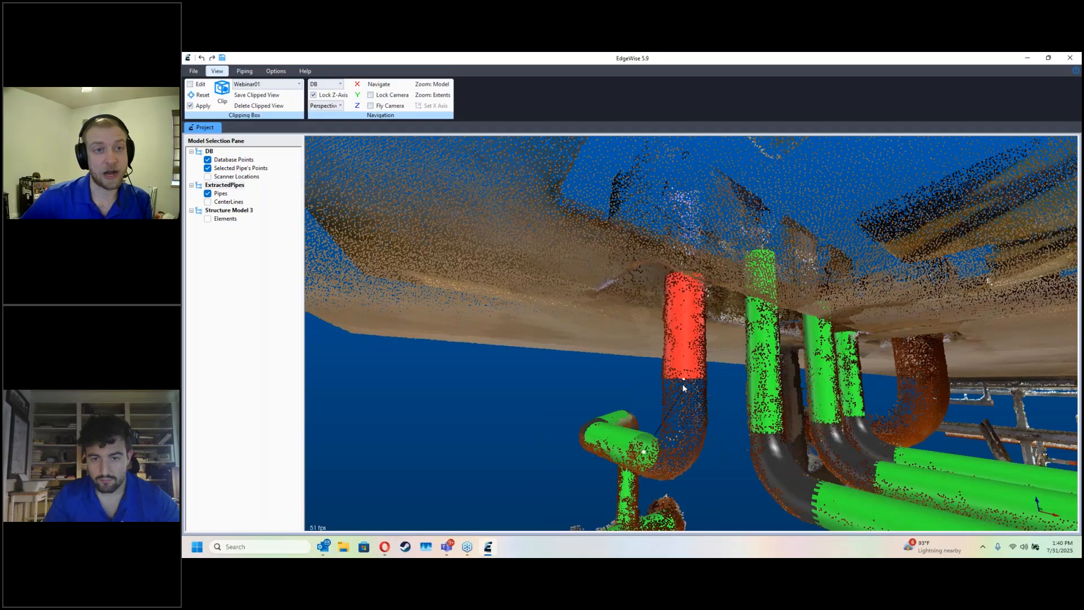
left_click_drag(682, 385, 683, 381)
left_click_drag(711, 428, 828, 327)
left_click(835, 322)
key("Escape")
key("Escape")
Step: Compare the connected branch chain and the parallel pipe runs with the scan by hiding and showing the database points
left_click_drag(848, 358, 792, 370)
key("d")
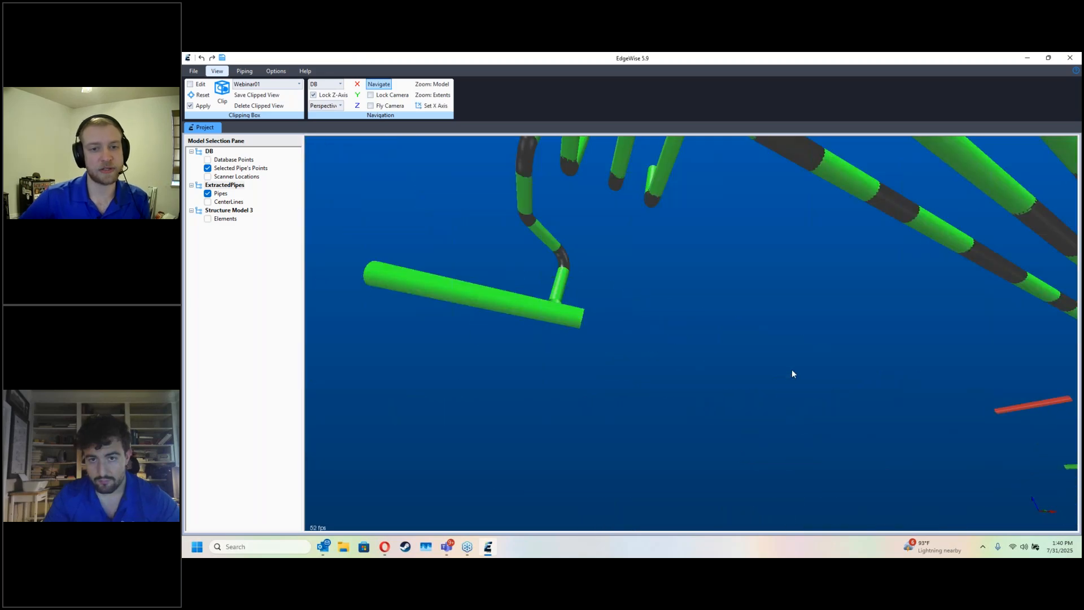
key("d")
left_click_drag(842, 306, 761, 373)
key("d")
key("d")
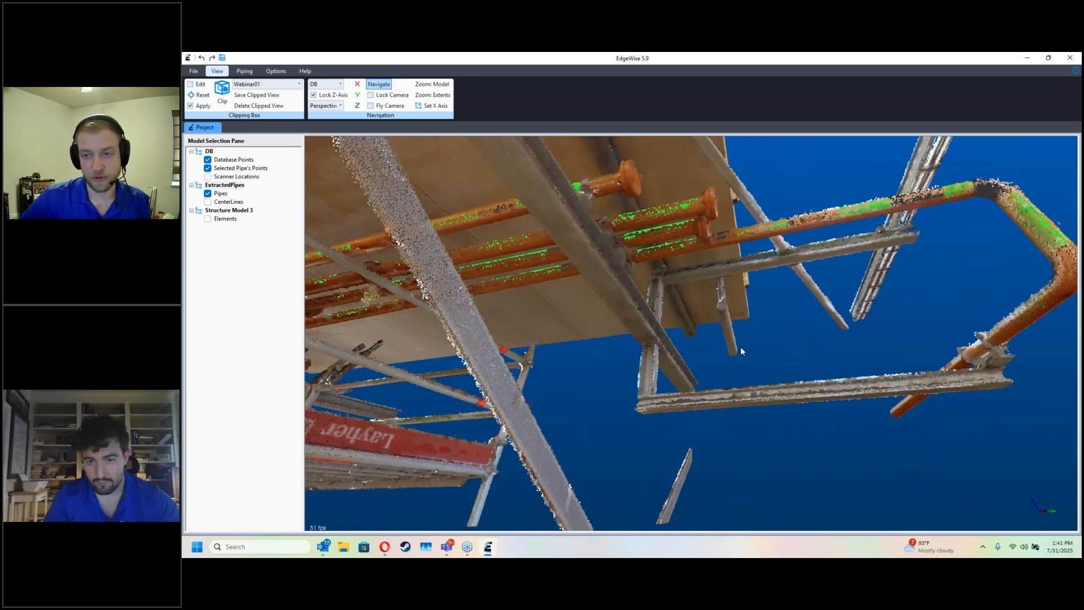
scroll(734, 347, "up", 3)
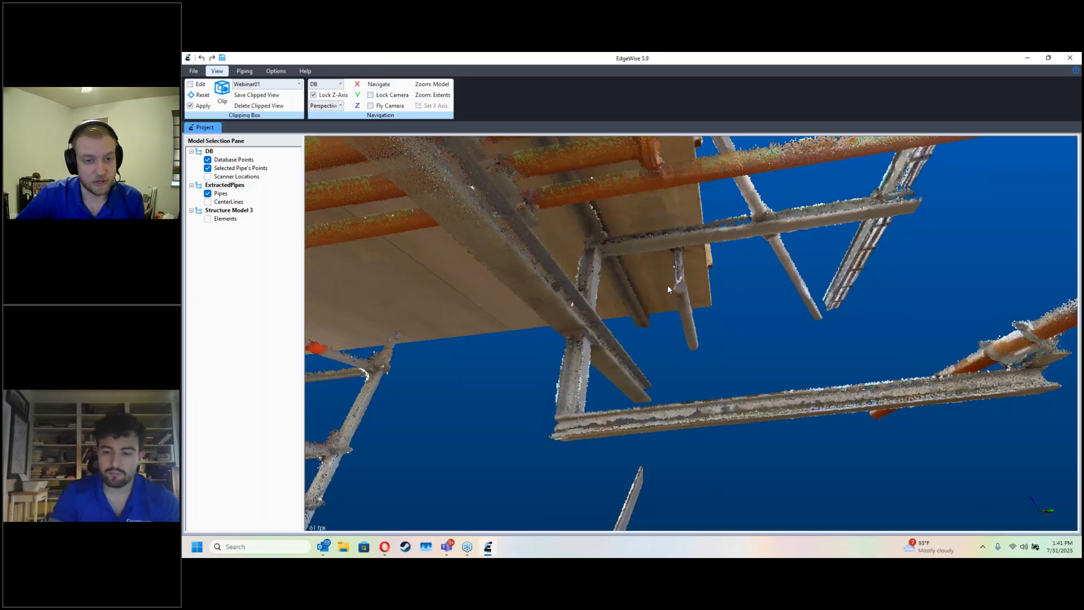
scroll(662, 306, "down", 5)
left_click_drag(641, 365, 669, 378)
key("d")
scroll(670, 378, "up", 4)
middle_click_drag(653, 309, 640, 356)
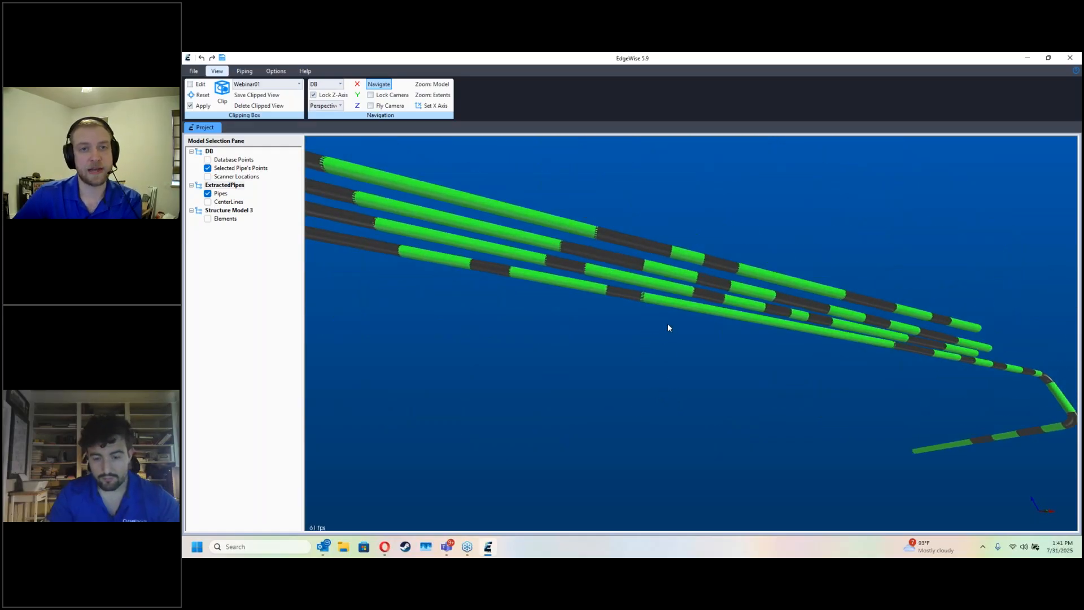
key("s")
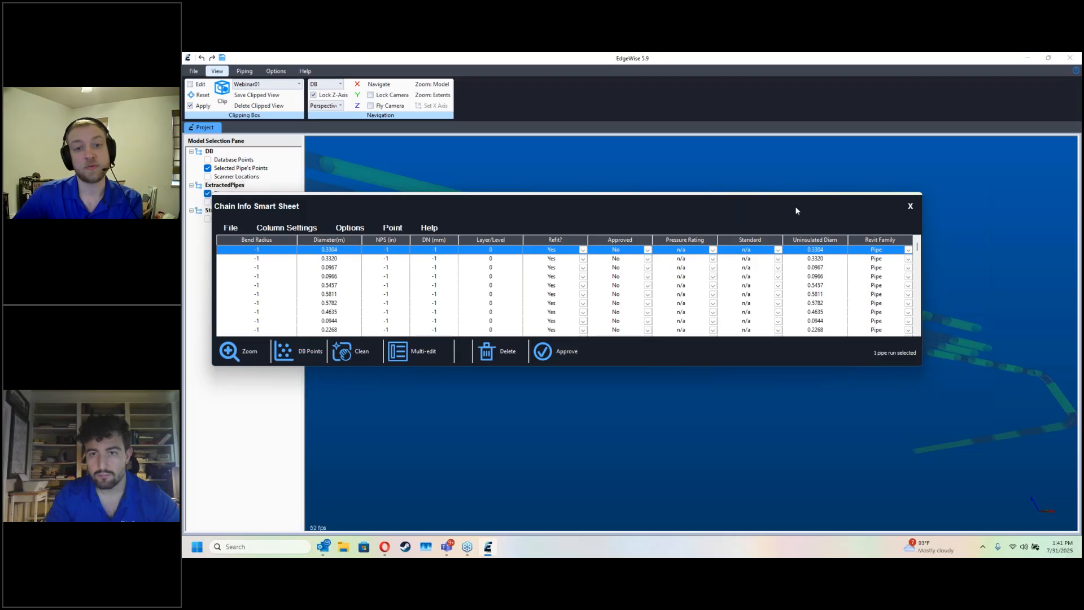
left_click_drag(796, 206, 877, 105)
left_click(862, 301)
left_click(852, 314)
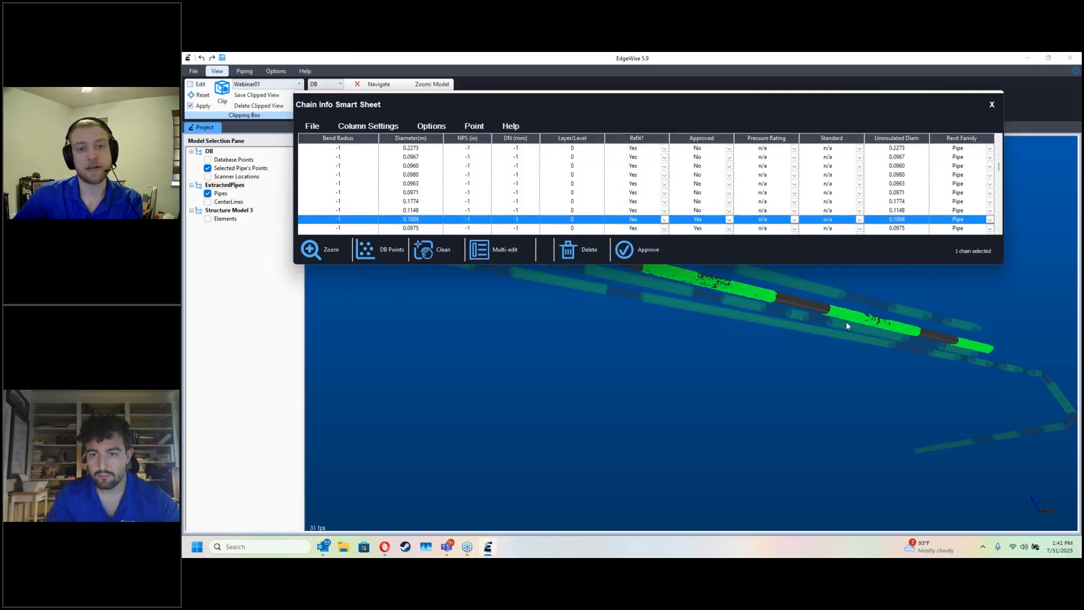
key("Escape")
left_click(672, 321)
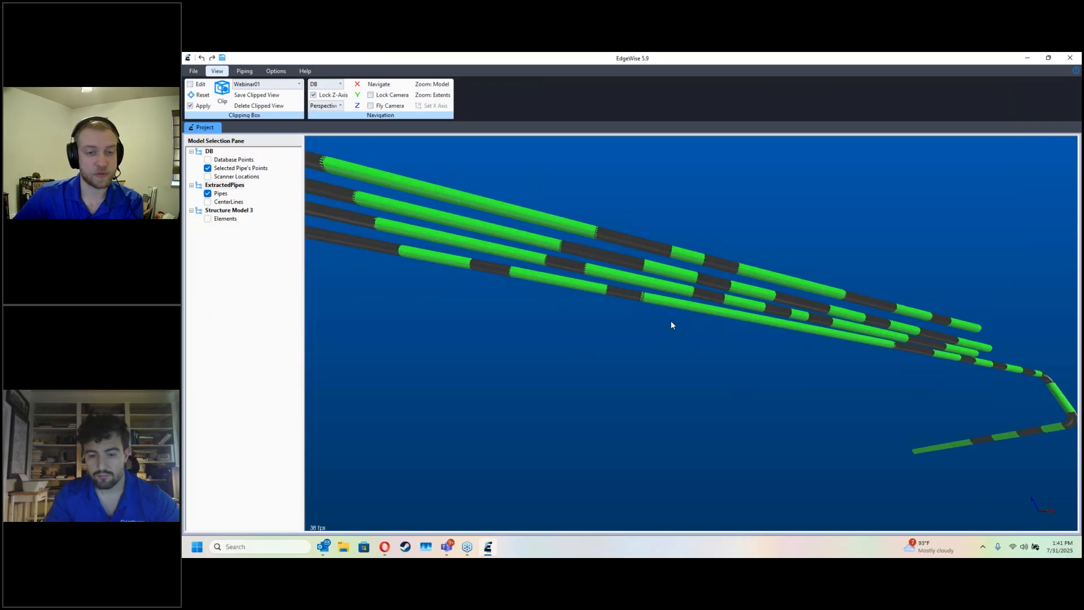
Step: Clean the uppermost parallel pipe run, merging collinear pipes with a 0.0100 m tolerance
double_click(723, 296)
left_click_drag(744, 204, 842, 94)
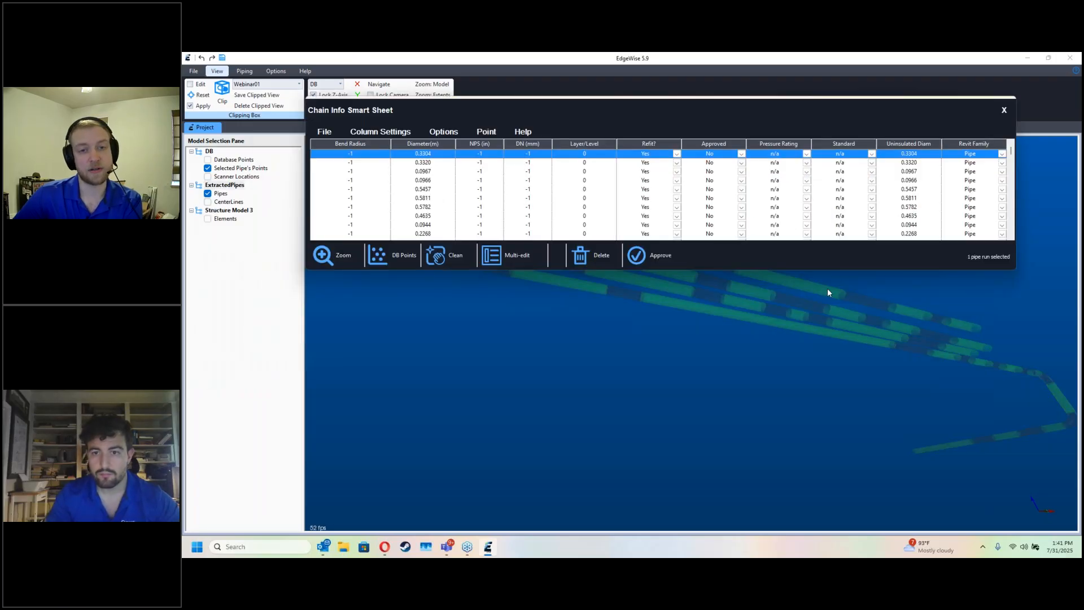
left_click(816, 290)
left_click(454, 261)
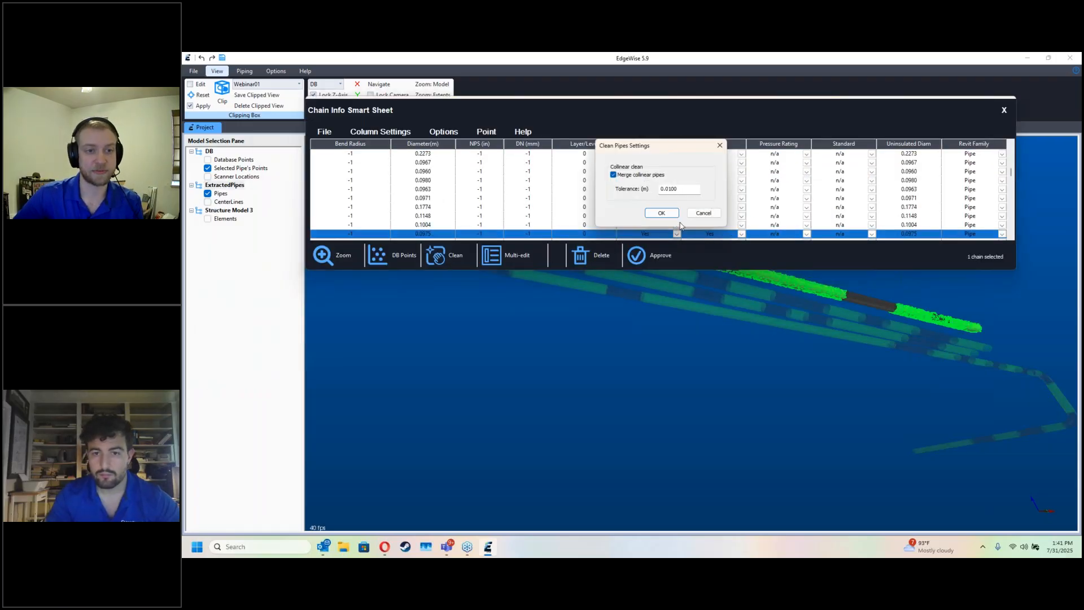
left_click(662, 213)
Step: Clean the two middle parallel pipe runs one after the other, merging their collinear pipes
left_click(791, 300)
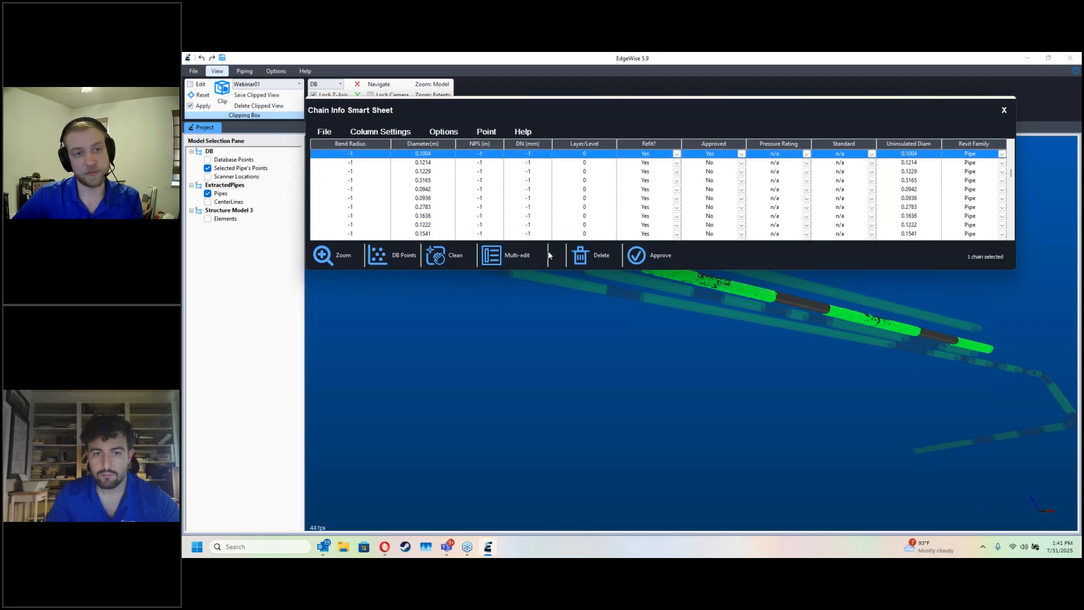
left_click(446, 256)
left_click(661, 213)
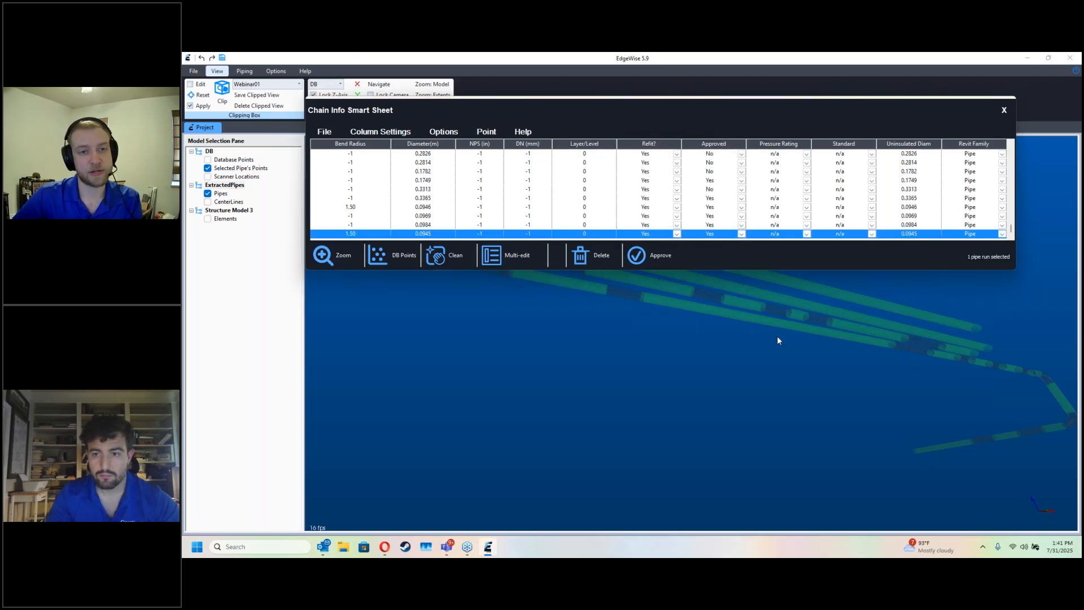
left_click(758, 306)
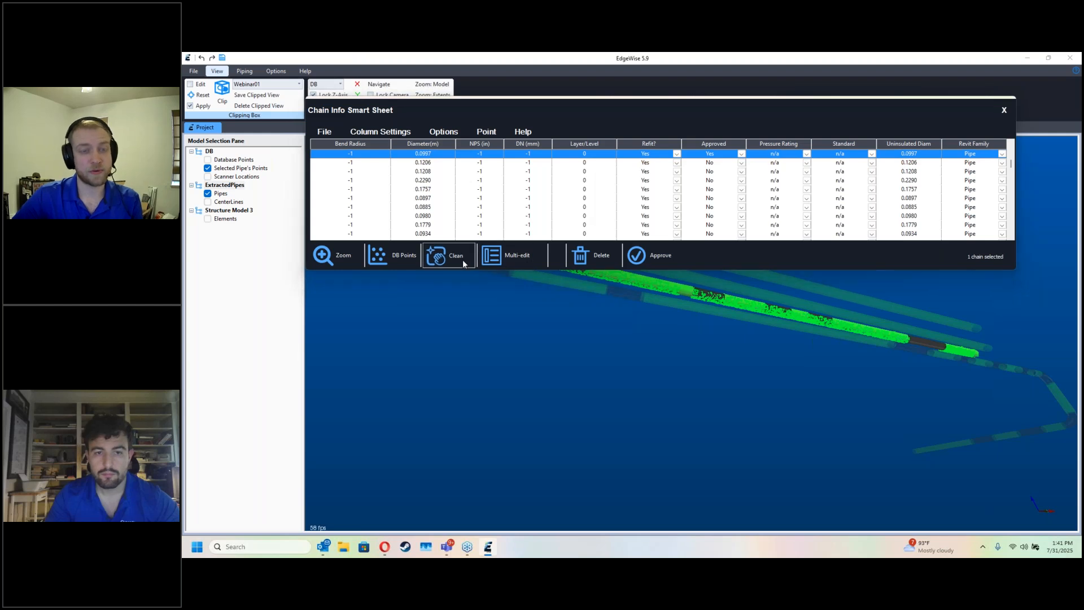
left_click(455, 257)
left_click(663, 214)
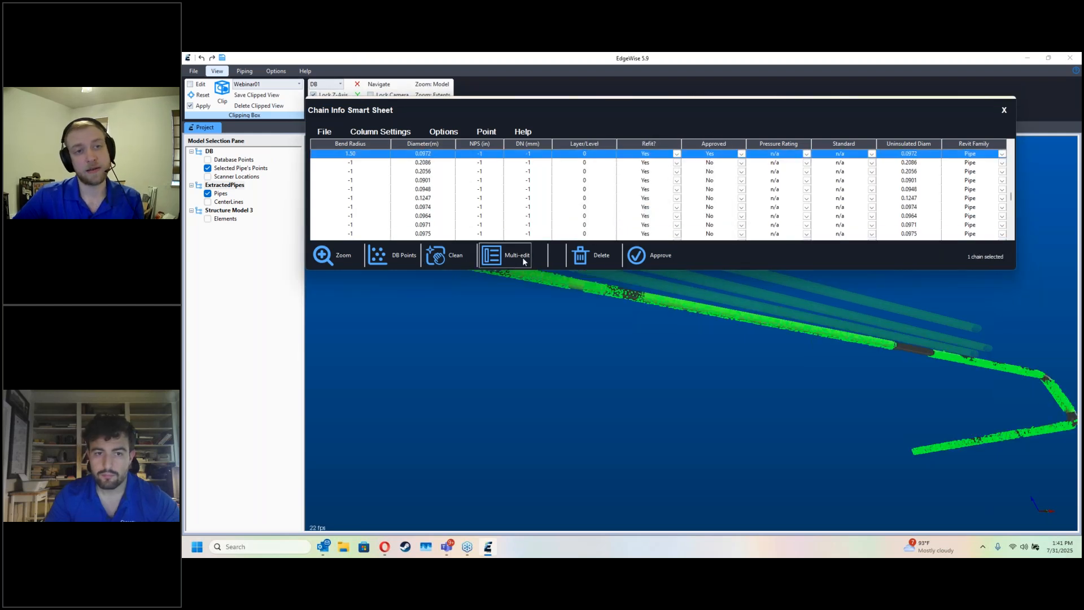
Step: Clean the lowest parallel run with the elbows at its end, merging collinear pipes at 0.0100 m tolerance, and close the chain sheet
left_click(464, 261)
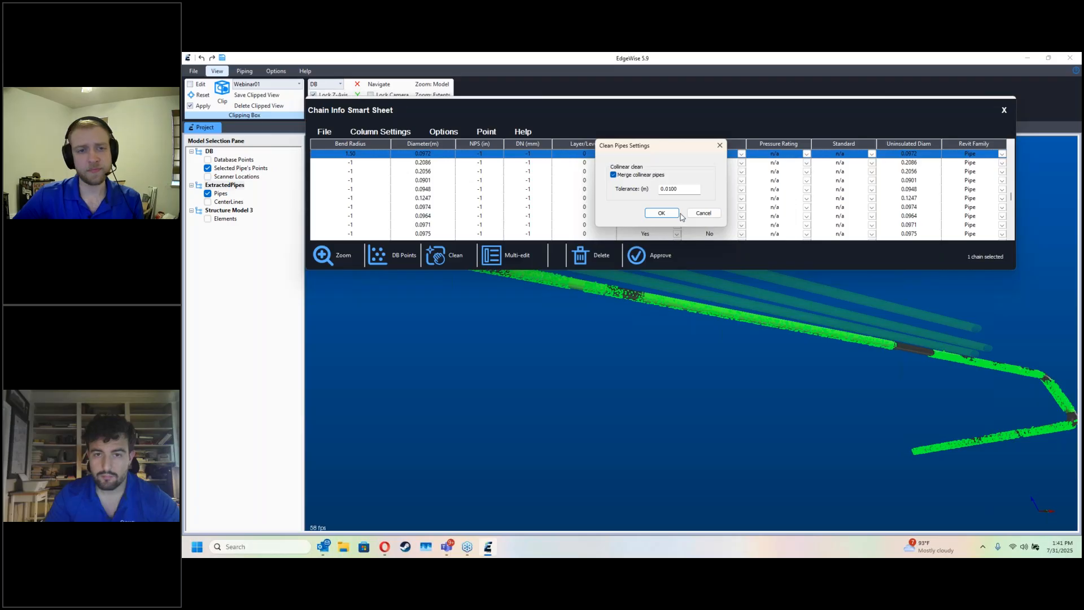
left_click(660, 213)
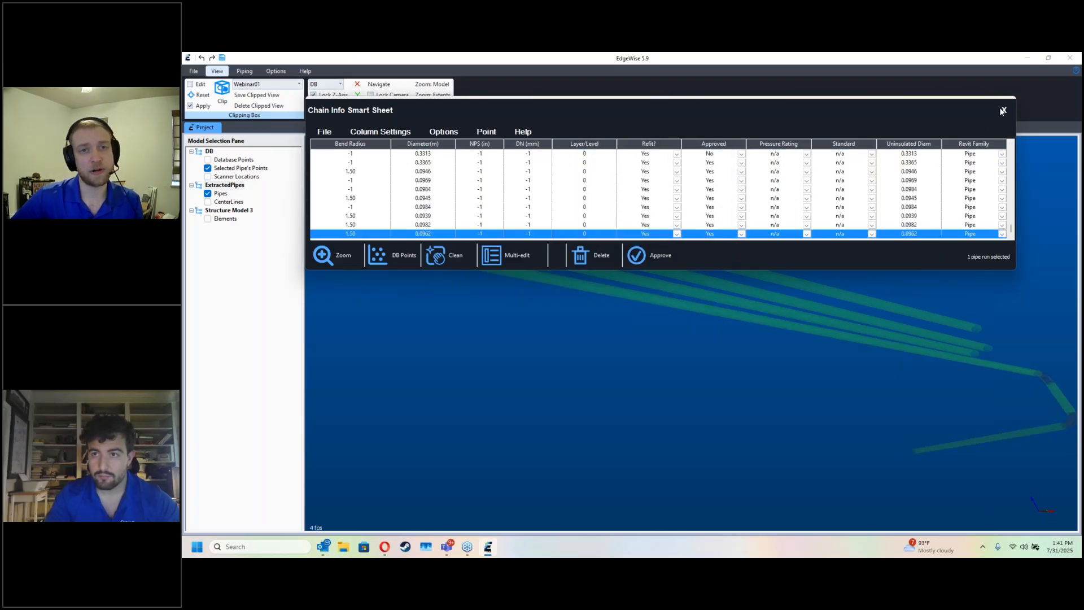
left_click(1003, 112)
Step: Compare the cleaned pipe runs with the scan points from beneath the deck, and turn off the clipping box to show the surrounding pipes
scroll(658, 254, "down", 5)
left_click_drag(669, 332, 674, 359)
key("d")
scroll(686, 376, "up", 3)
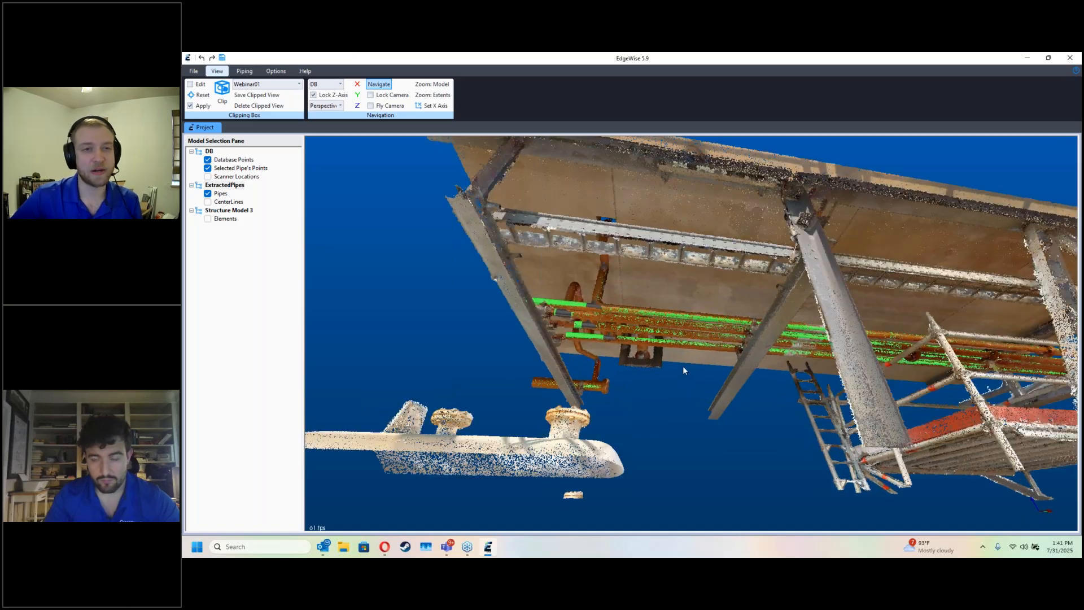
scroll(682, 366, "up", 2)
scroll(587, 327, "down", 3)
left_click_drag(603, 331, 713, 425)
key("d")
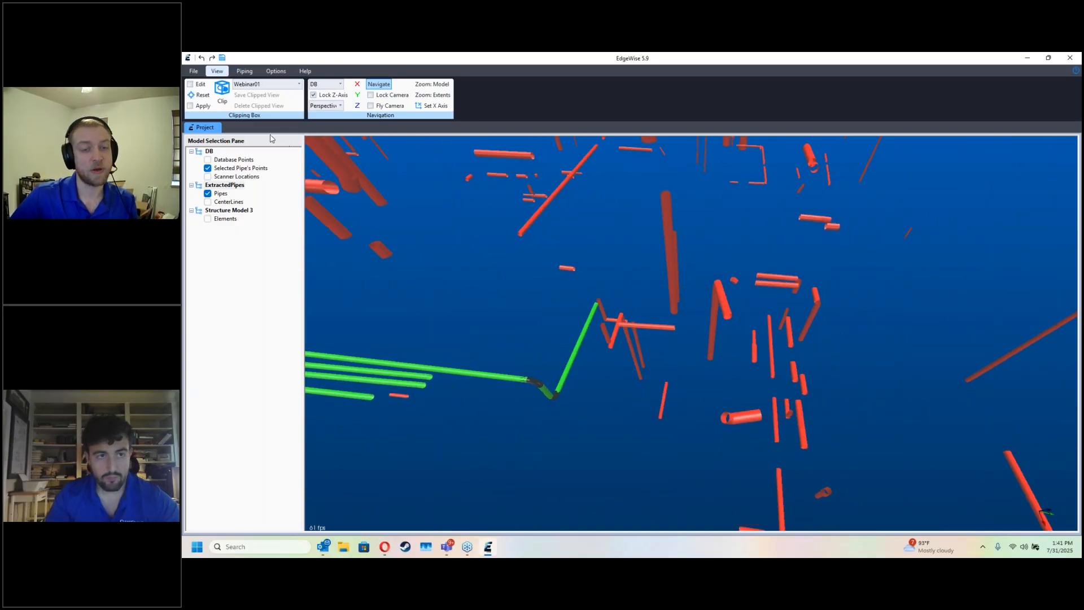
Step: Switch to orthographic projection and look along the Z axis to show the whole scan in plan
left_click(325, 106)
left_click(324, 126)
key("d")
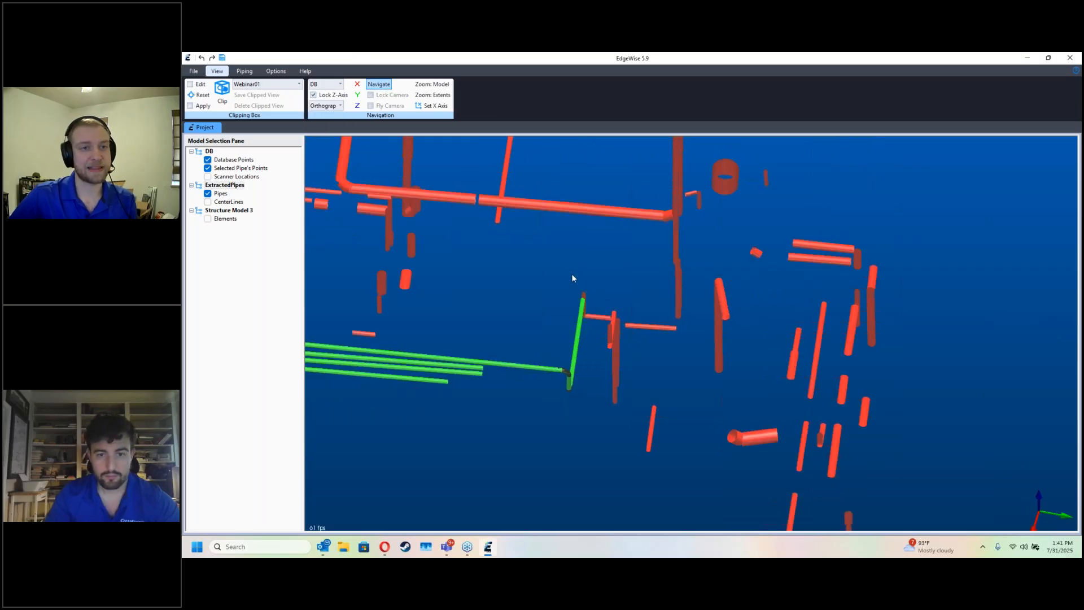
left_click_drag(609, 297, 609, 310)
left_click(357, 106)
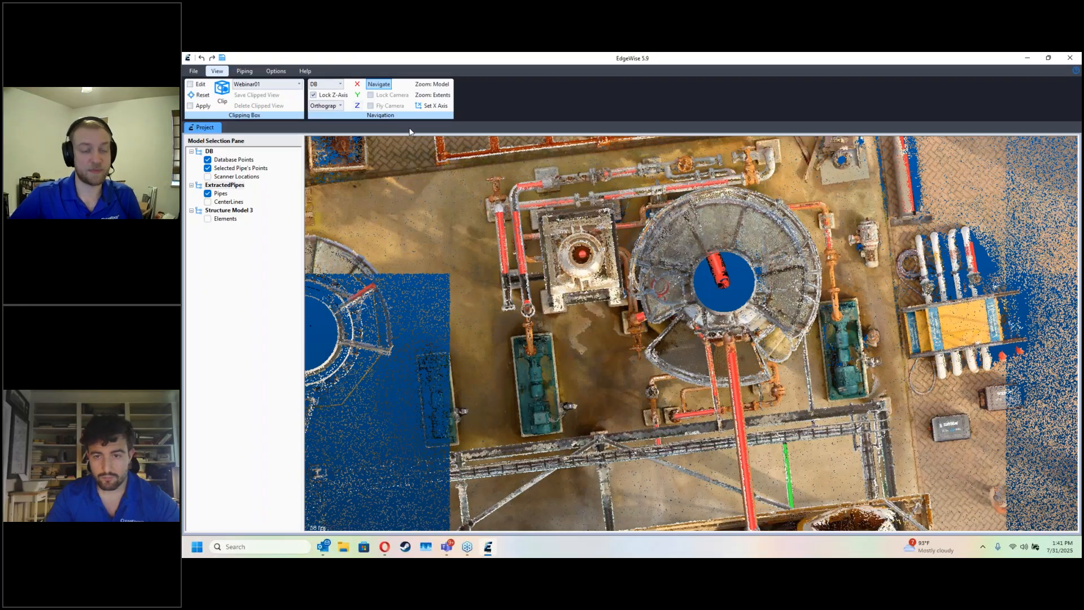
key("d")
scroll(675, 293, "down", 3)
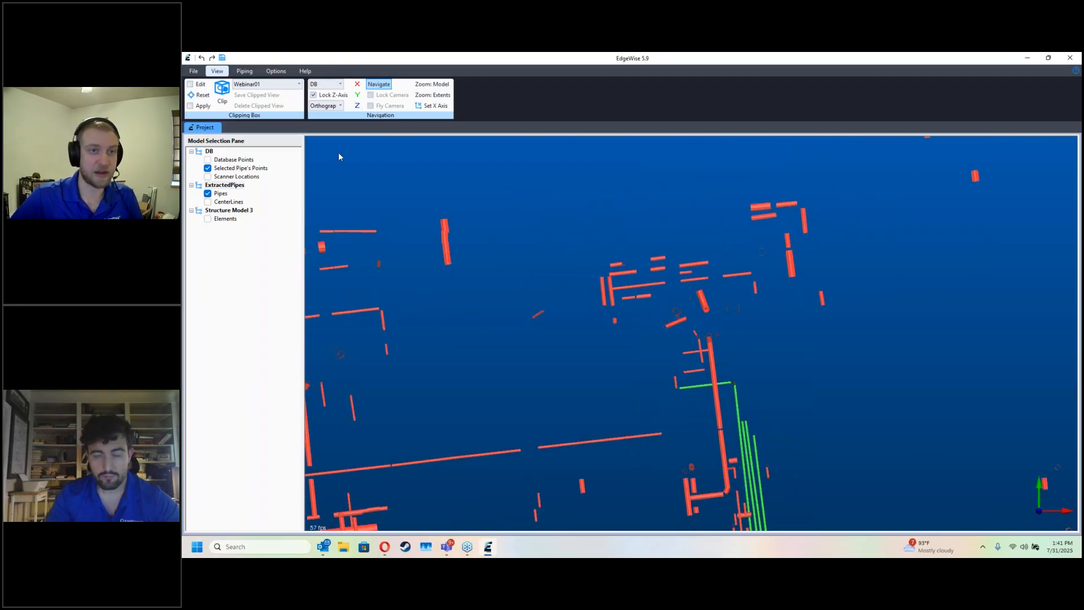
key("d")
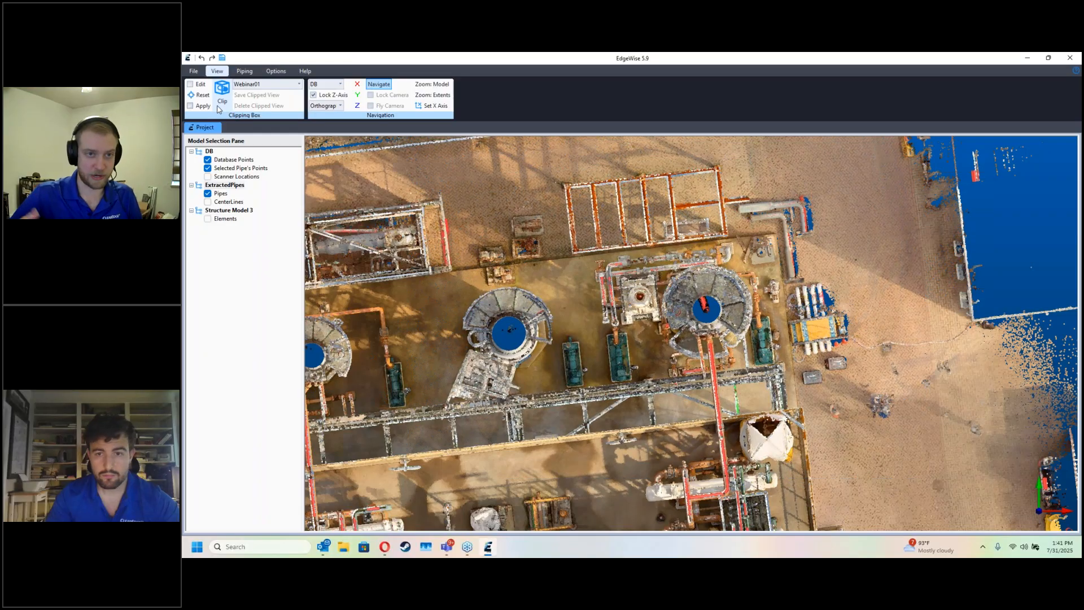
Step: Clip the model to a rectangle around the end tank, its pumps and the adjoining pipe bridge, and hide the database points
mouse_move(811, 174)
left_mouse_down()
mouse_move(830, 412)
mouse_move(841, 424)
left_mouse_up()
left_click(841, 427)
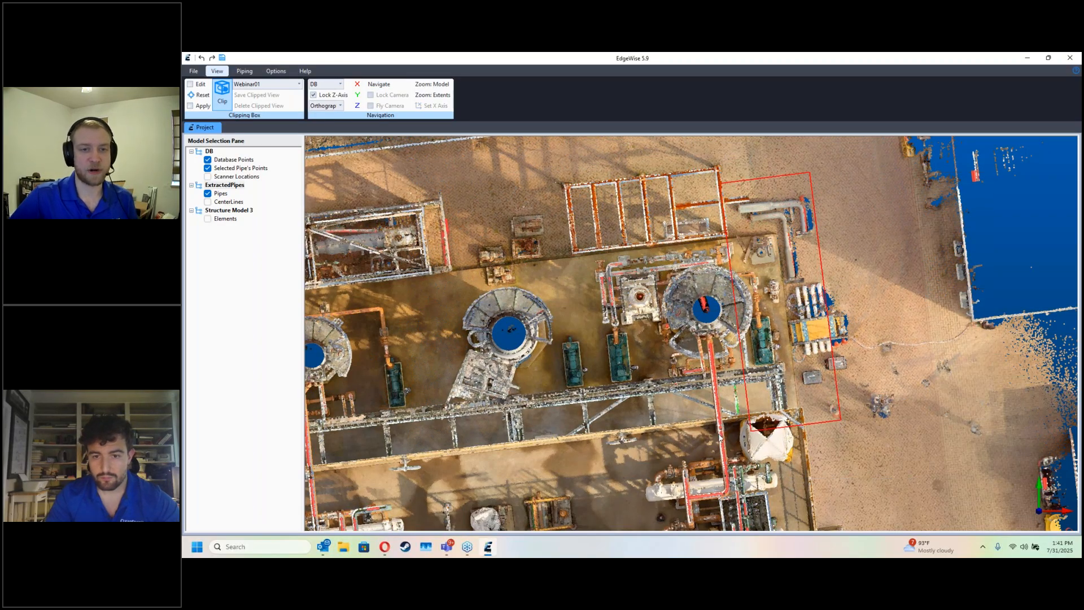
left_click(639, 490)
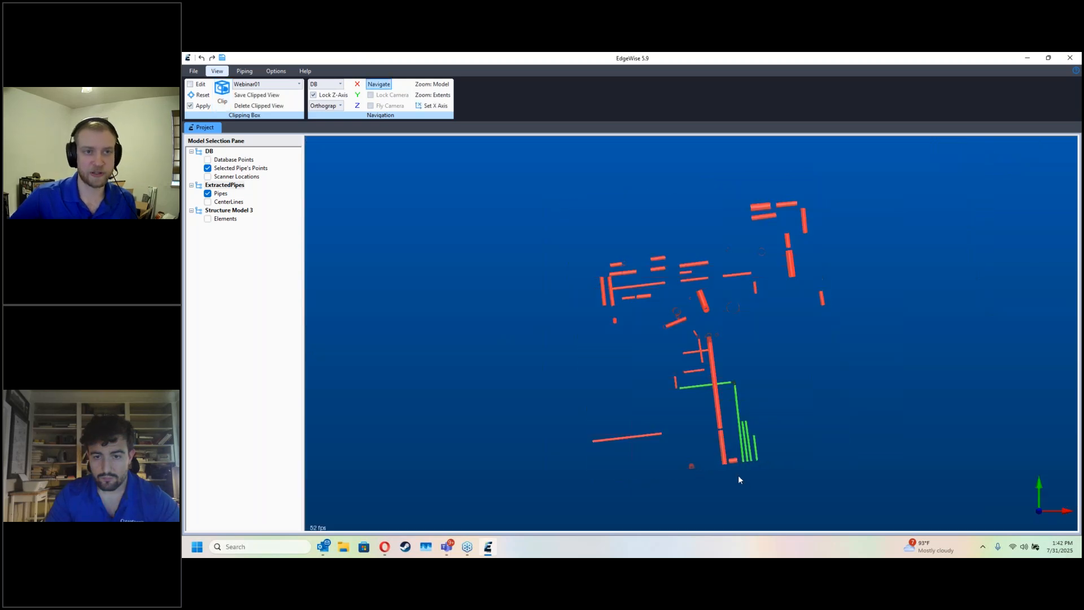
left_click_drag(737, 475, 649, 417)
scroll(726, 414, "up", 4)
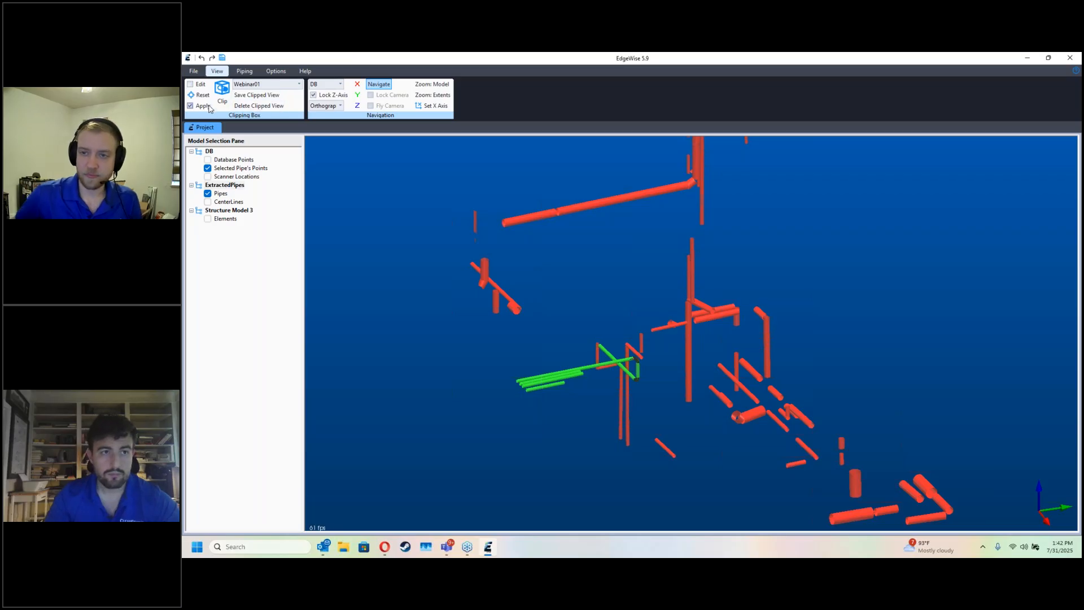
Step: Return to perspective projection, focus the view on the elbowed end of the green pipe chain, and bring up the piping tools
left_click(340, 106)
left_click(323, 116)
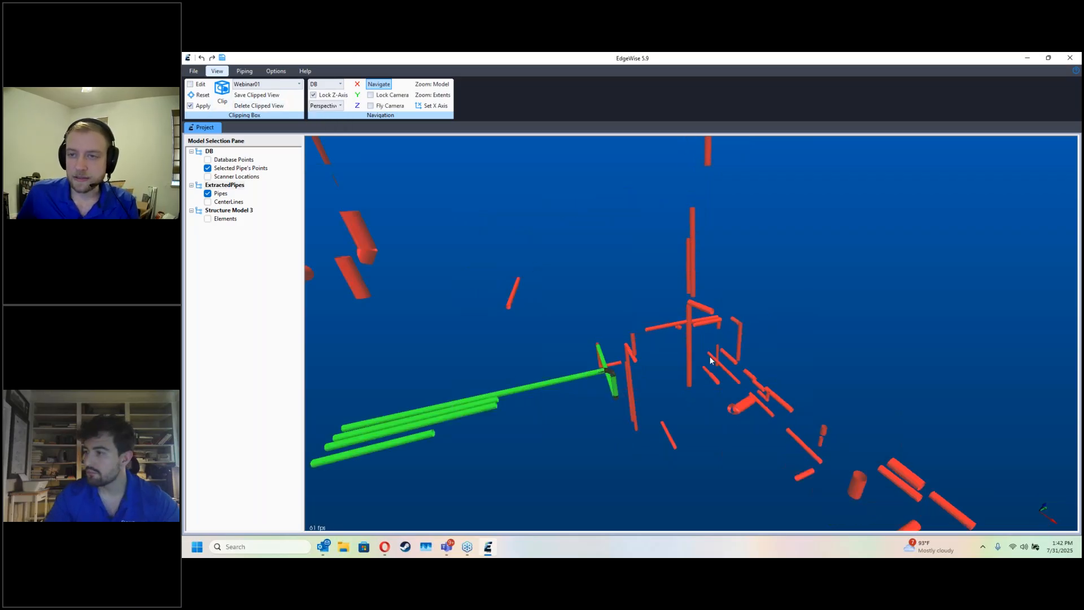
left_click_drag(710, 357, 585, 270)
right_click(591, 277)
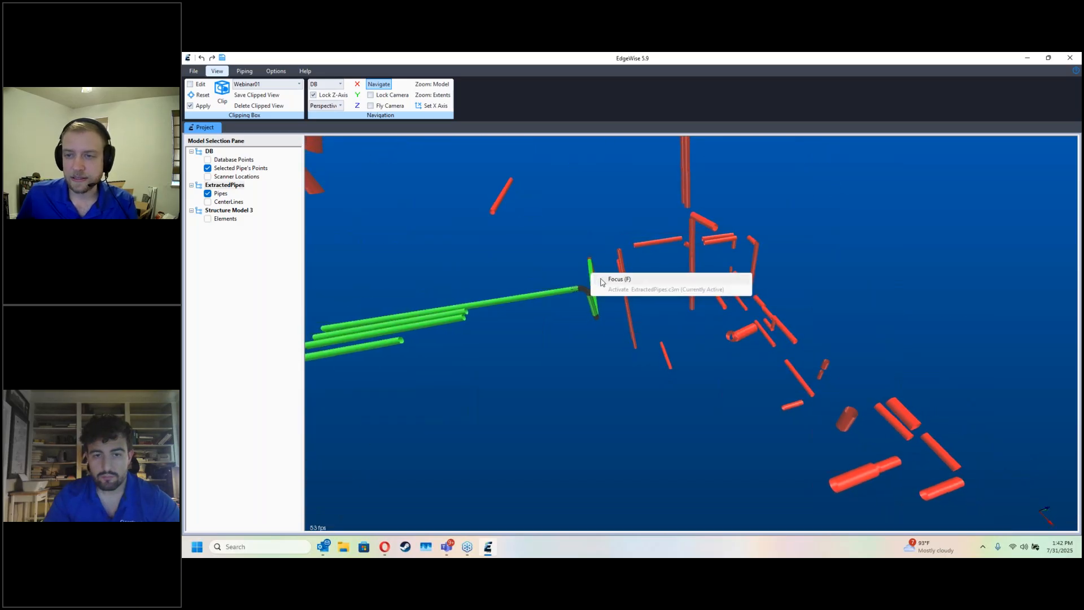
left_click(604, 281)
left_click_drag(624, 302, 726, 370)
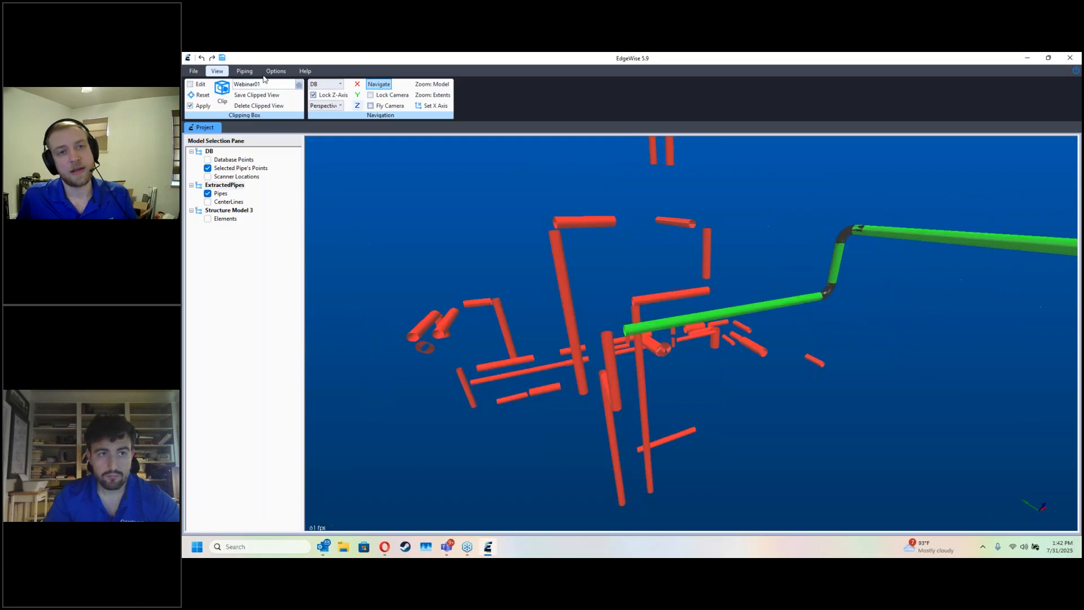
left_click(245, 71)
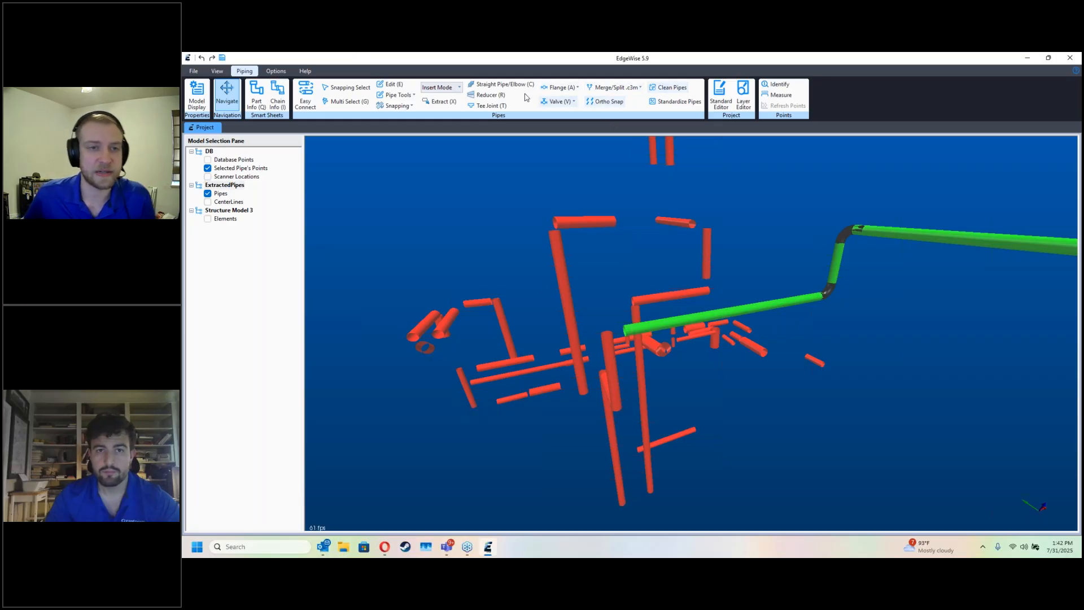
Step: Automatically connect the extracted pipes in the clipped tank area with Easy Connect
left_click_drag(753, 252, 703, 259)
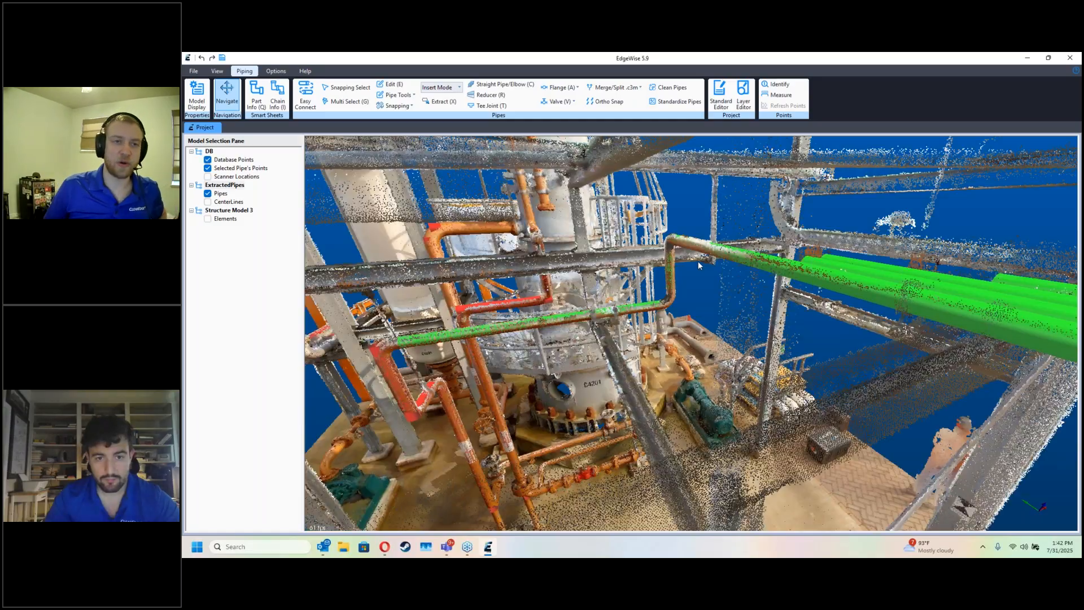
scroll(659, 296, "up", 4)
left_click_drag(659, 295, 775, 379)
right_click(644, 237)
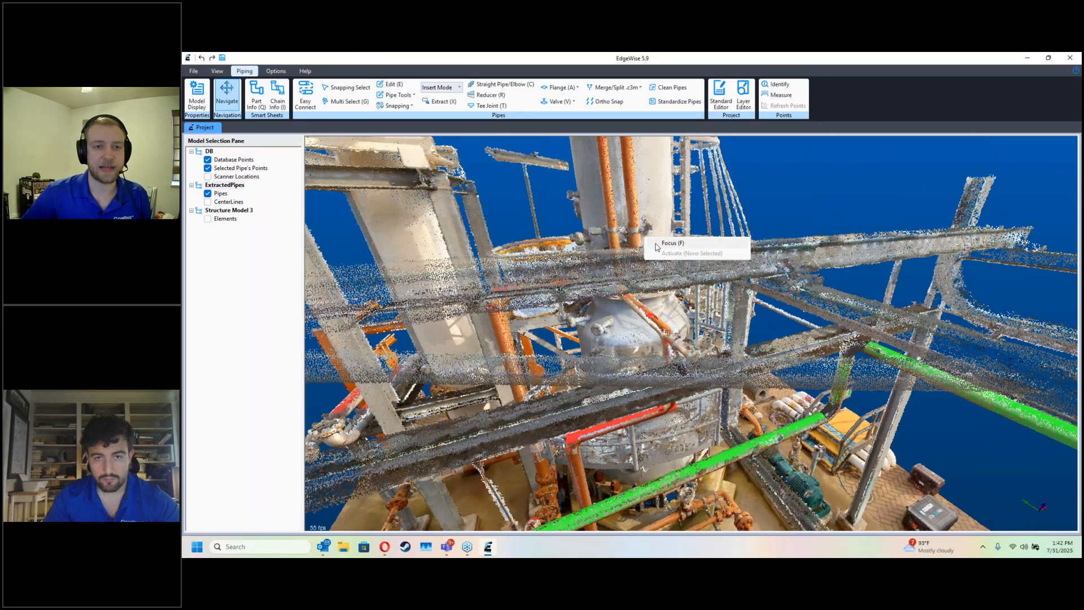
left_click(609, 211)
left_click(305, 96)
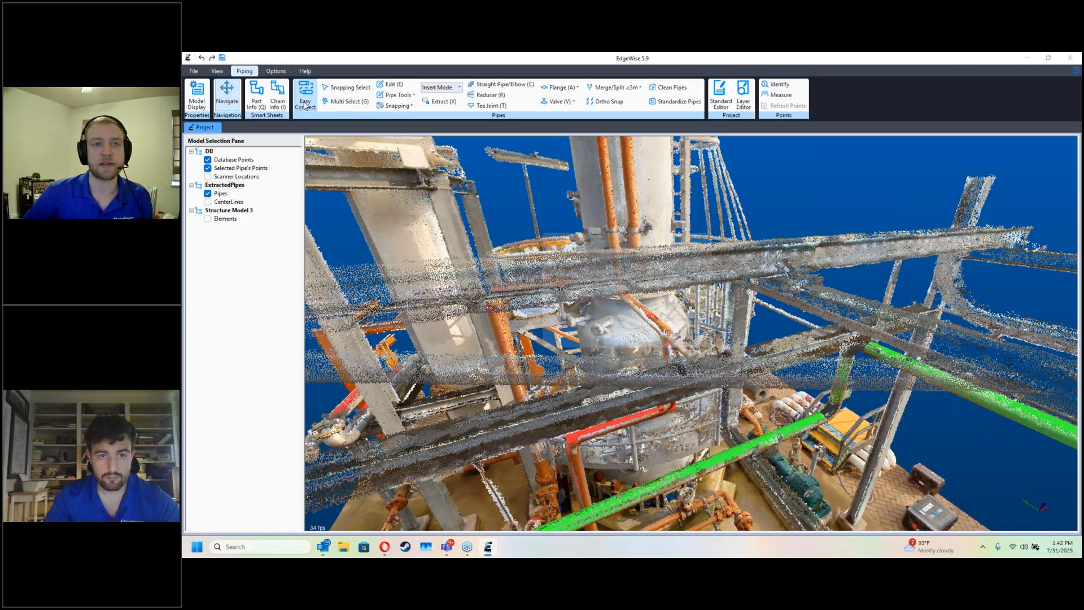
left_click(667, 344)
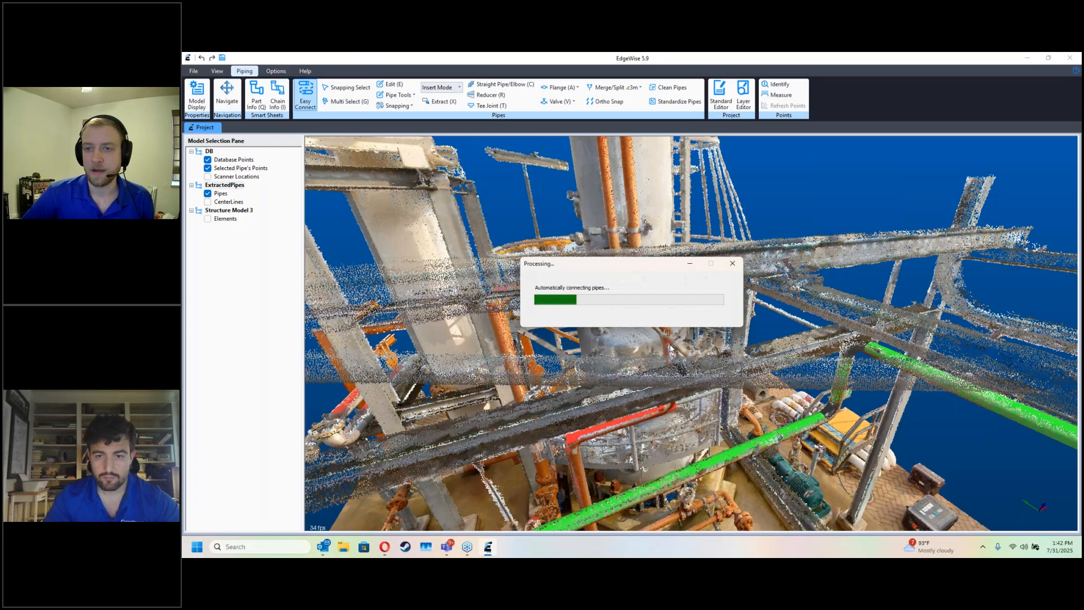
Step: Extend the lower end of the short vertical pipe beside the tower down to the flange in the scan points
key("d")
left_click_drag(699, 370, 563, 277)
key("d")
key("d")
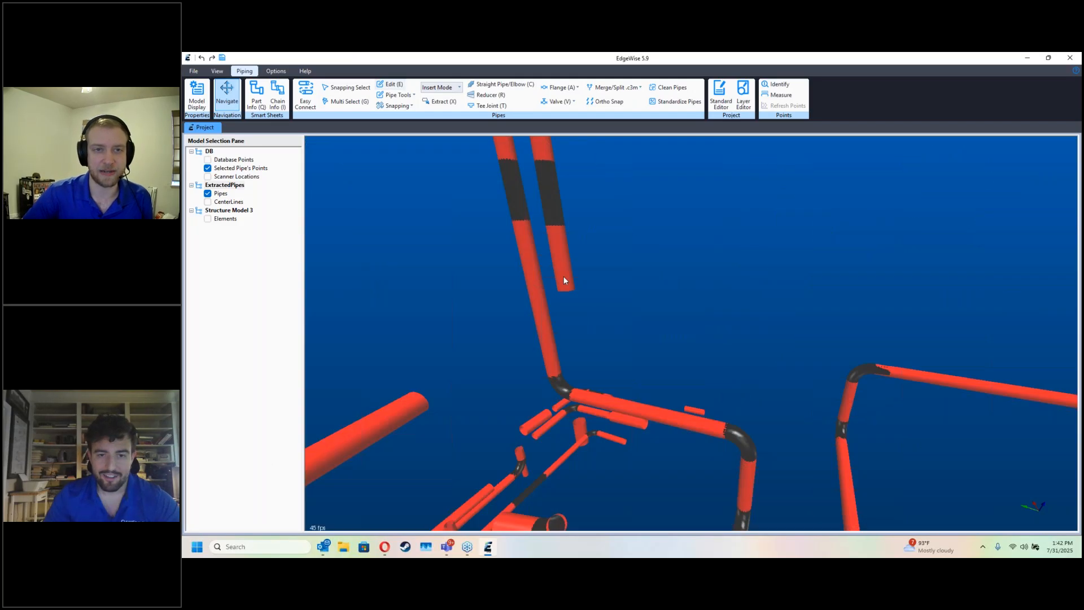
key("e")
key("d")
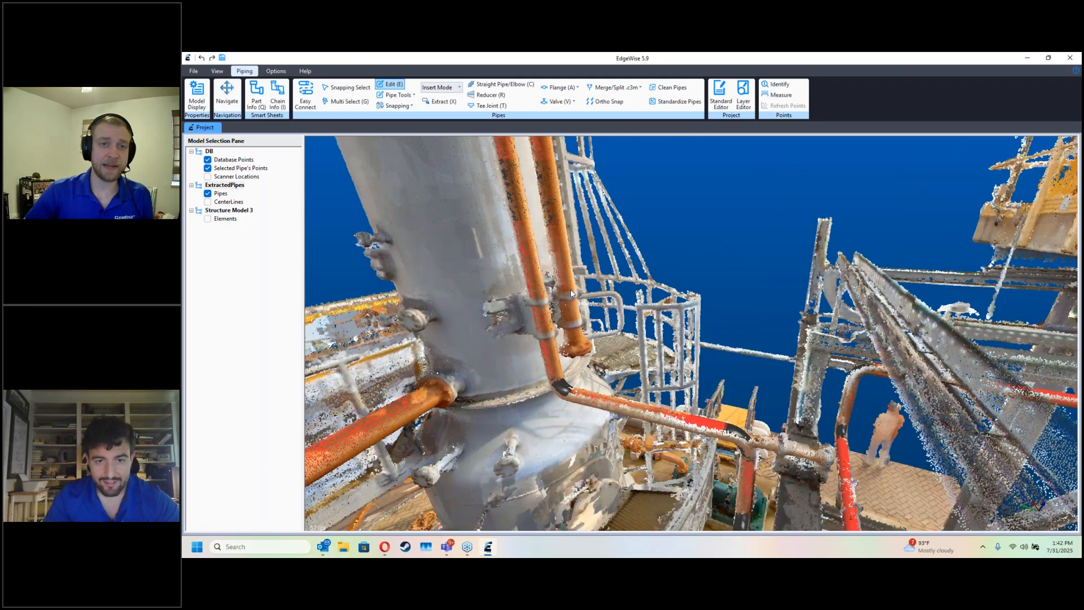
key("e")
key("e")
key("e")
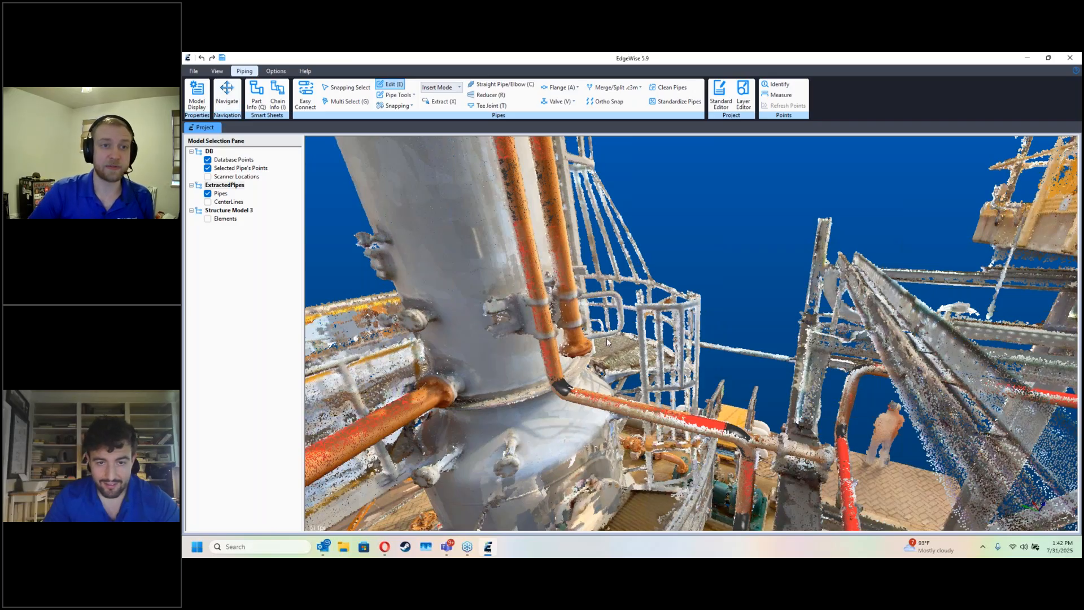
key("e")
scroll(598, 338, "up", 3)
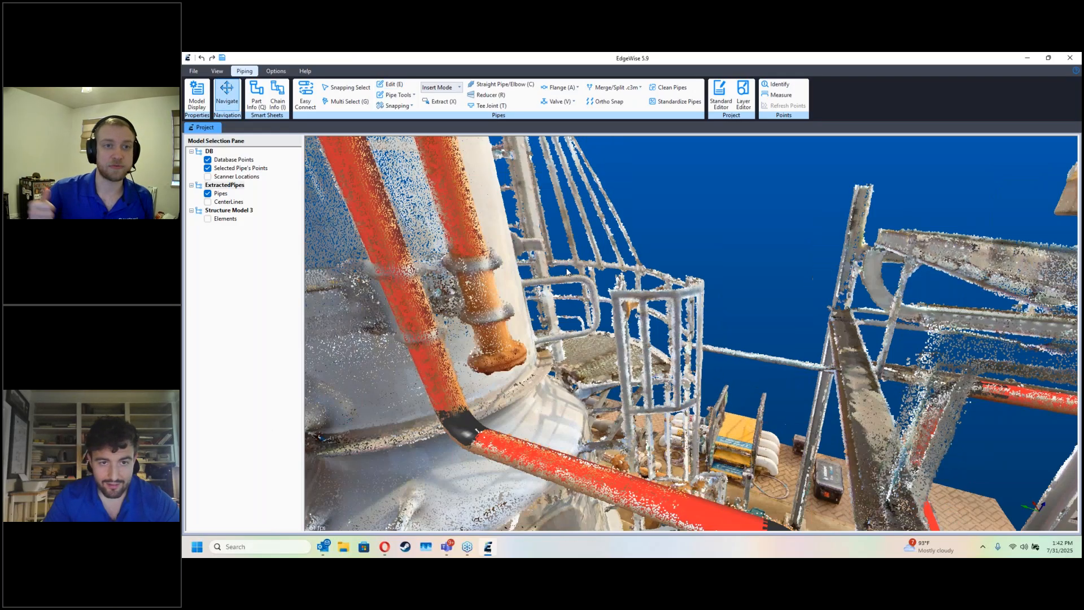
middle_click_drag(568, 272, 582, 288)
key("e")
left_click(480, 263)
left_click_drag(508, 355, 576, 399)
key("e")
key("d")
Step: Clean and approve the extended vertical pipe run in the Chain Info Smart Sheet
key("i")
left_click(575, 397)
left_click(443, 255)
left_click(661, 213)
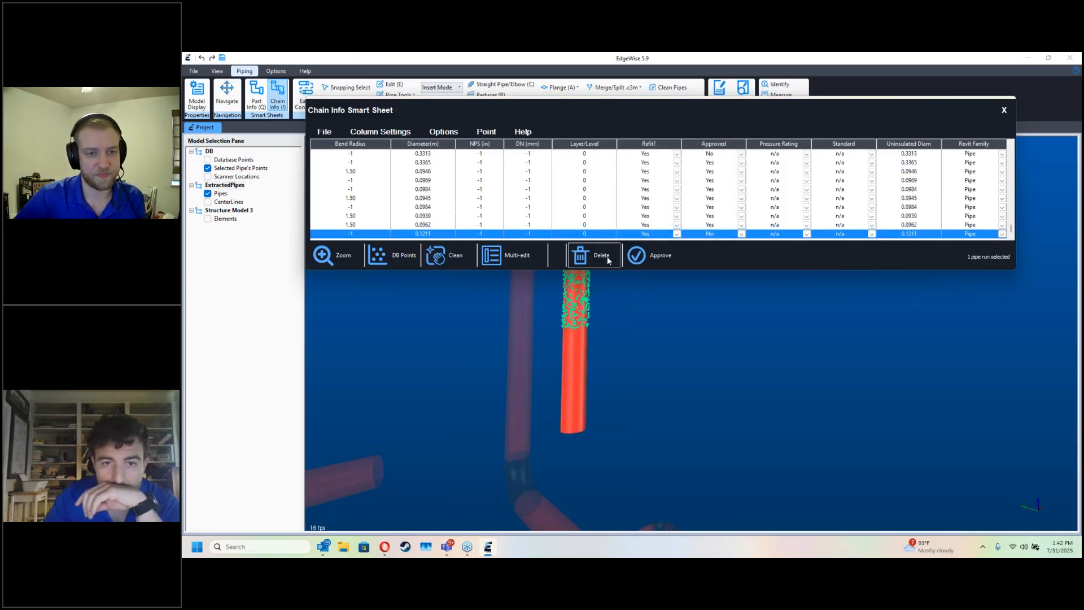
left_click(636, 255)
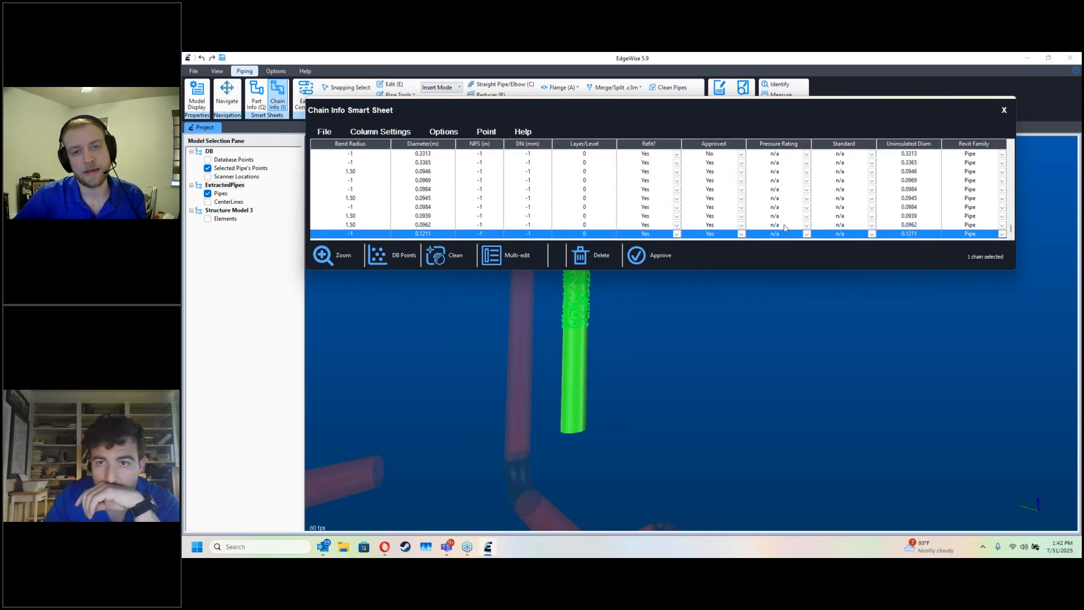
Step: Assign the ASME standard to the approved vertical pipe and close the Chain Info Smart Sheet
left_click(872, 236)
left_click(872, 236)
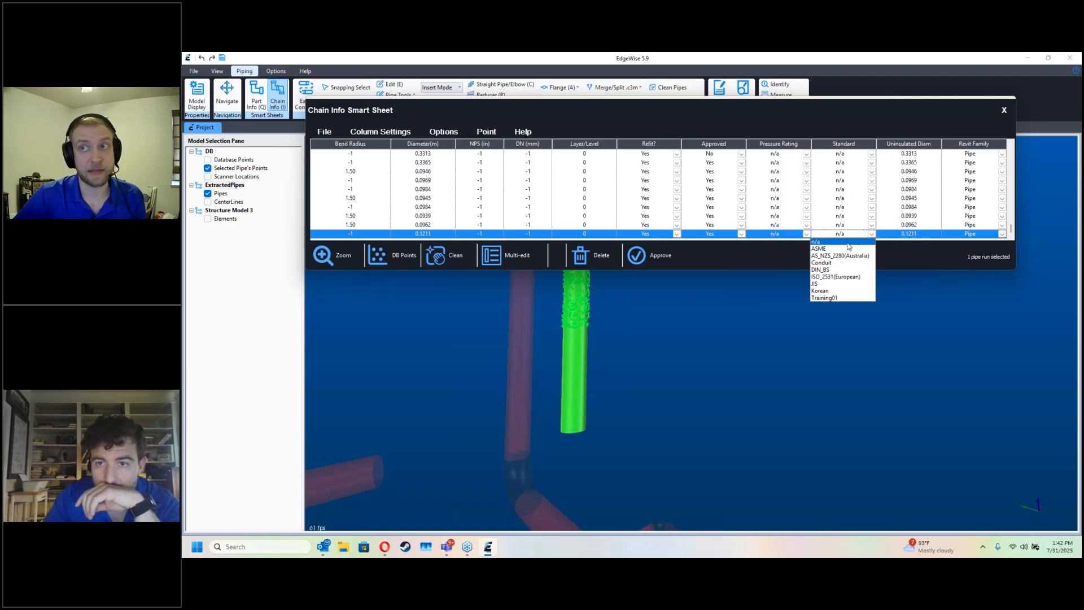
left_click(831, 249)
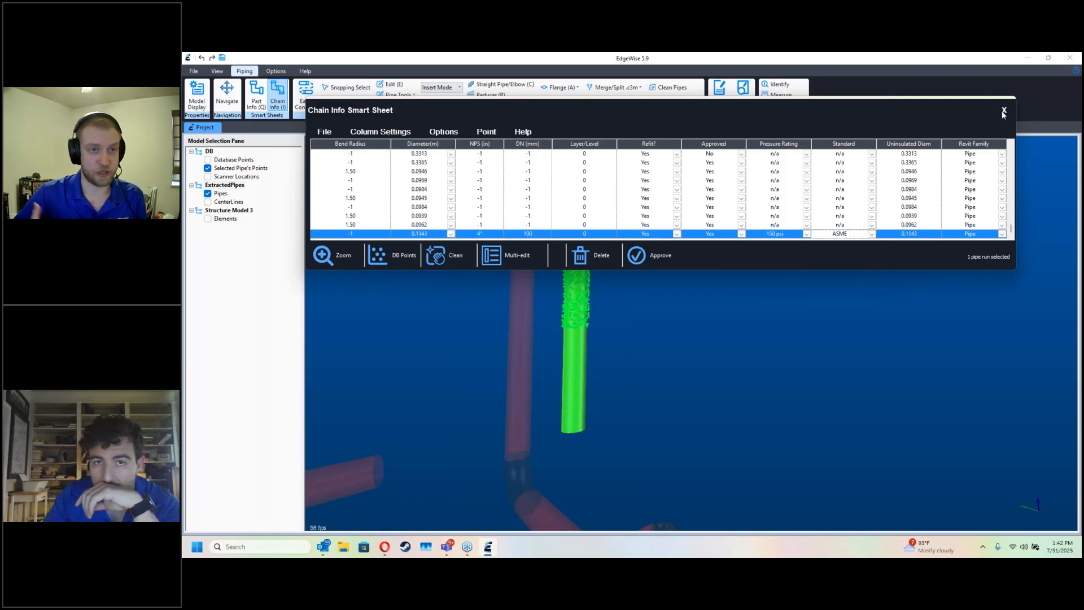
left_click(1004, 111)
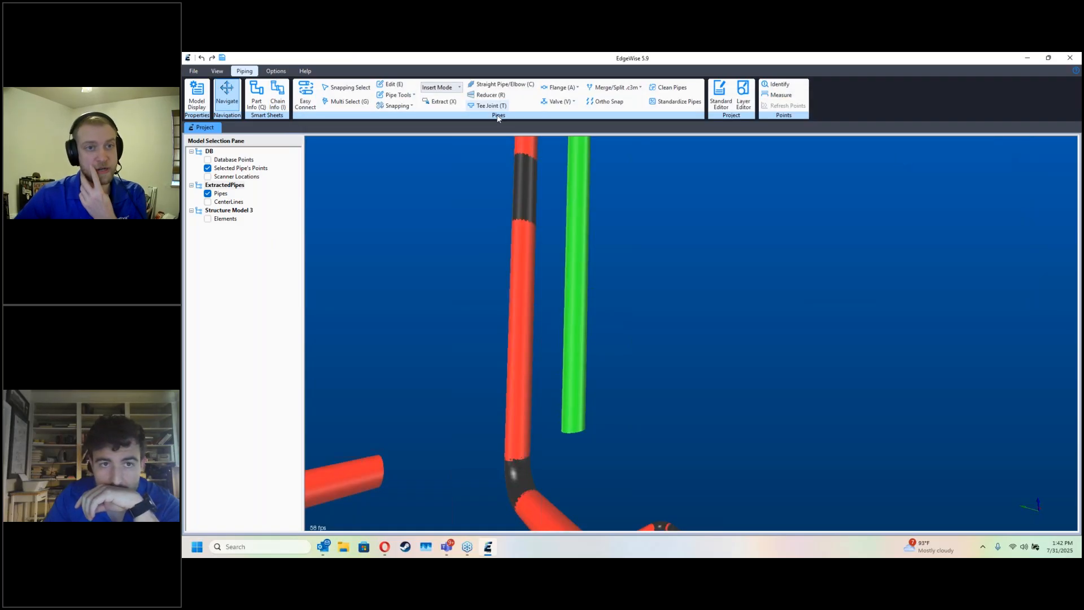
Step: Place a flange near the lower end of the approved vertical pipe and slide it to match the scanned flange
left_click(578, 88)
left_click(571, 150)
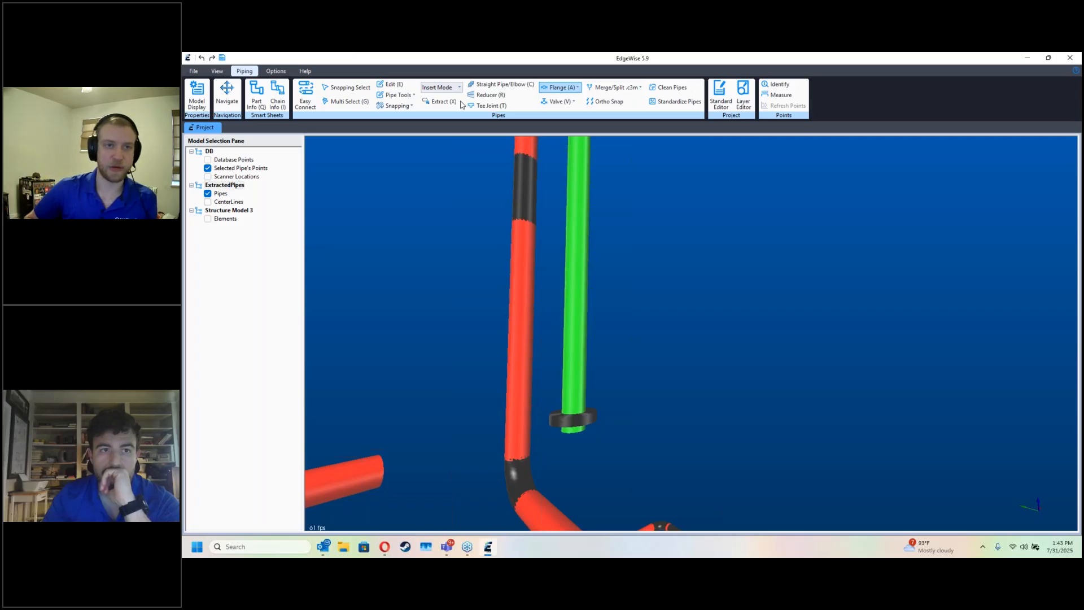
left_click(398, 95)
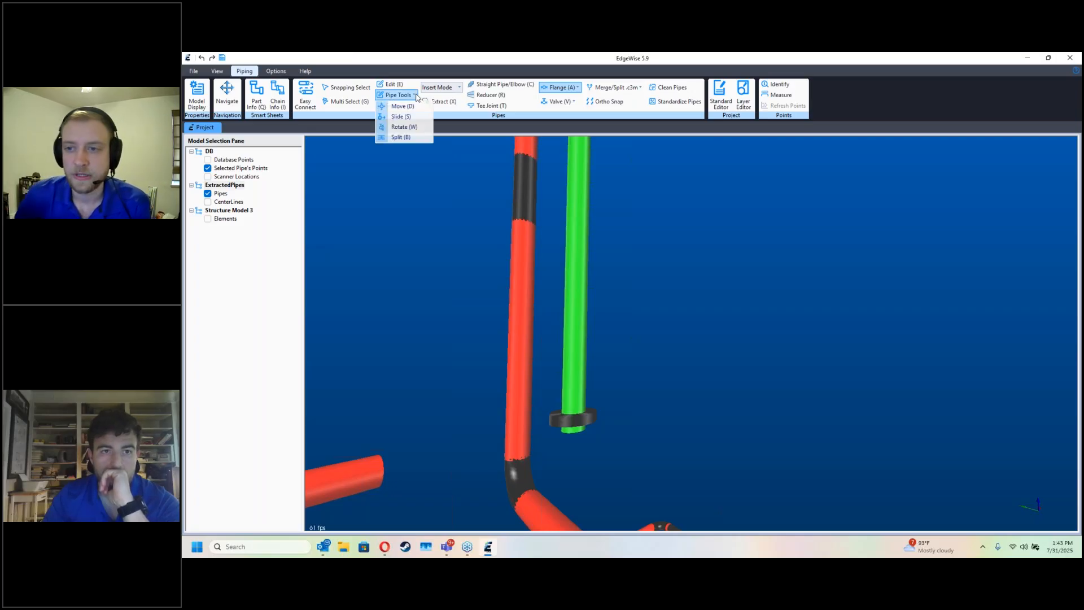
left_click(415, 117)
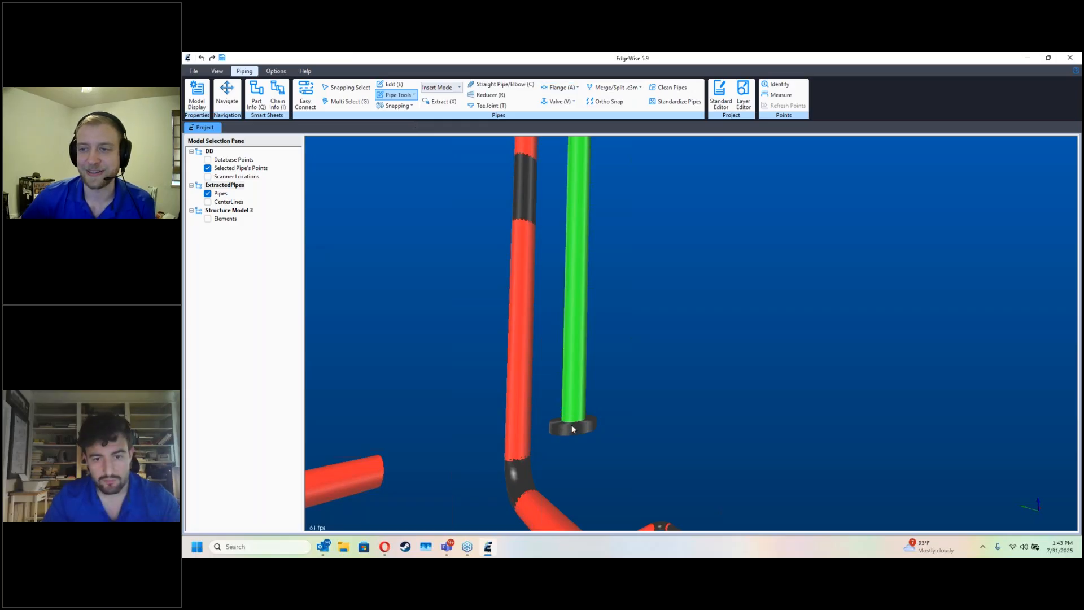
key("d")
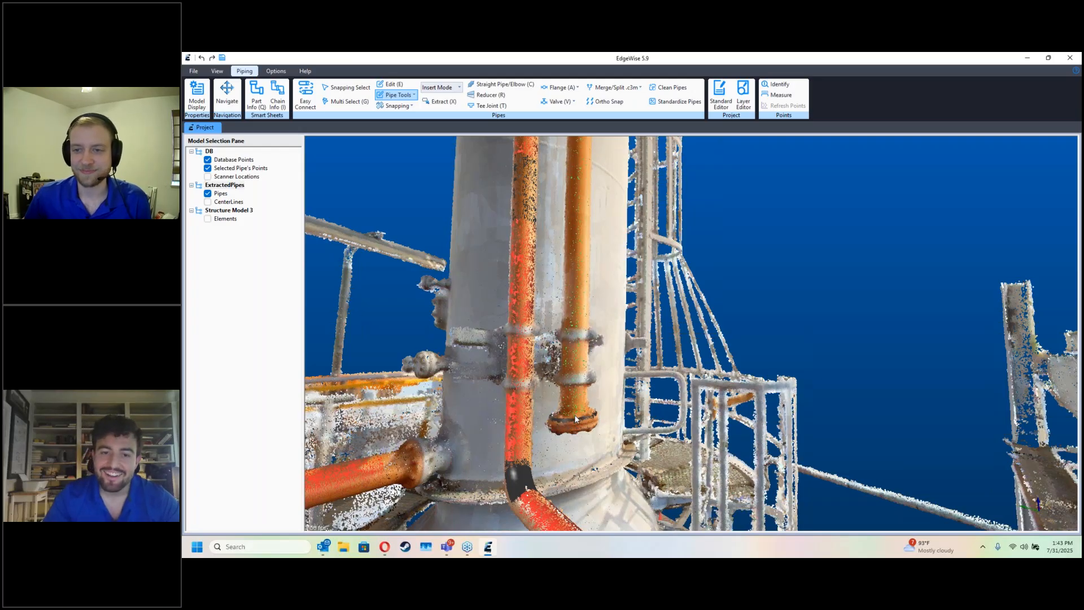
middle_click_drag(575, 417, 575, 419)
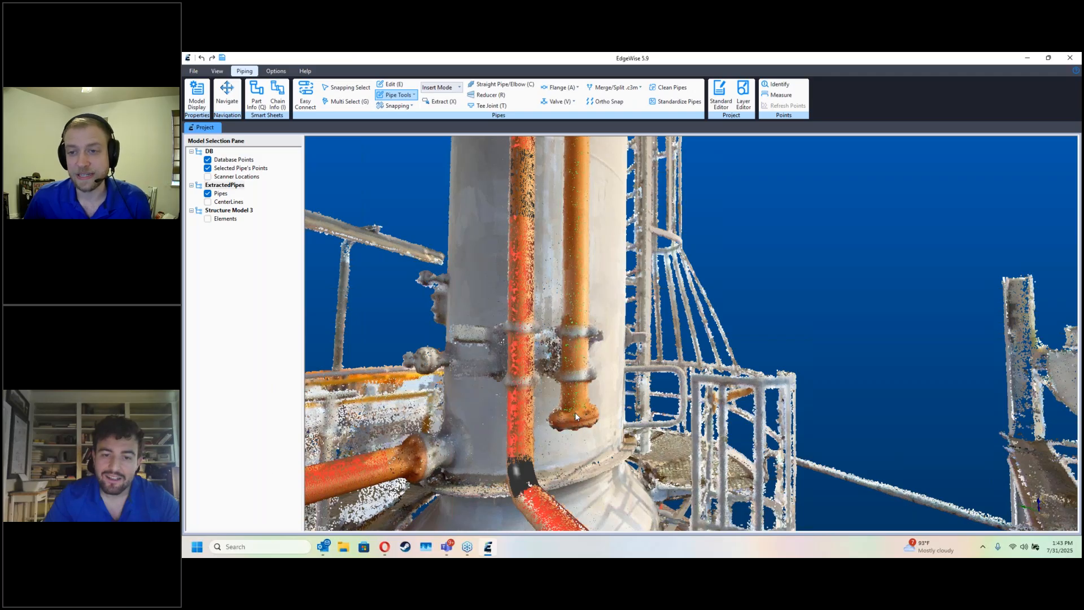
key("Escape")
key("d")
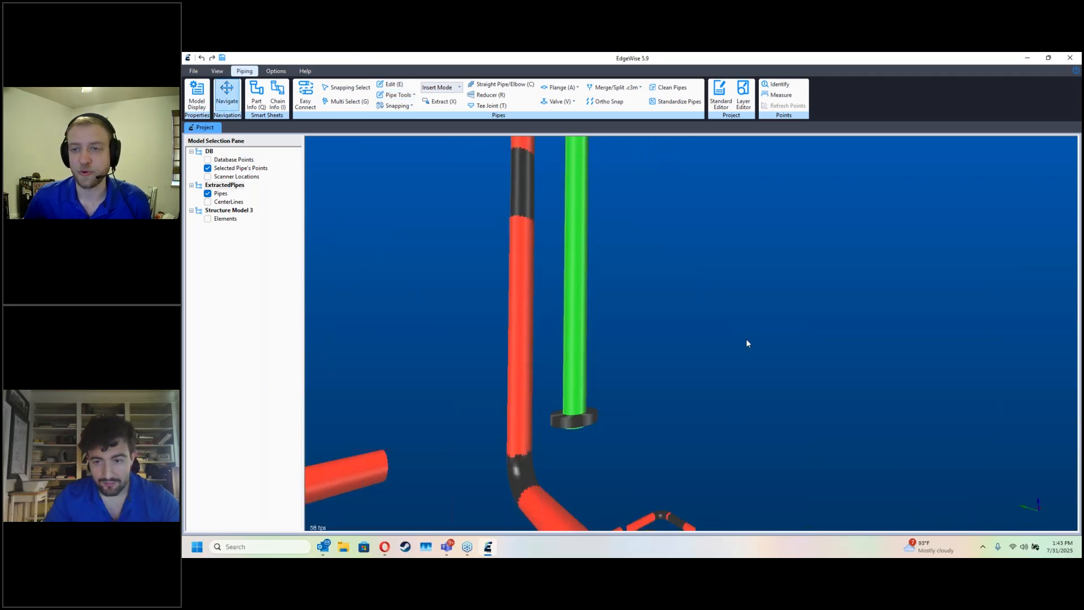
Step: Approve the long elbowed pipe chain that leads from the tank area onto the pipe bridge
scroll(766, 407, "down", 3)
scroll(766, 407, "down", 5)
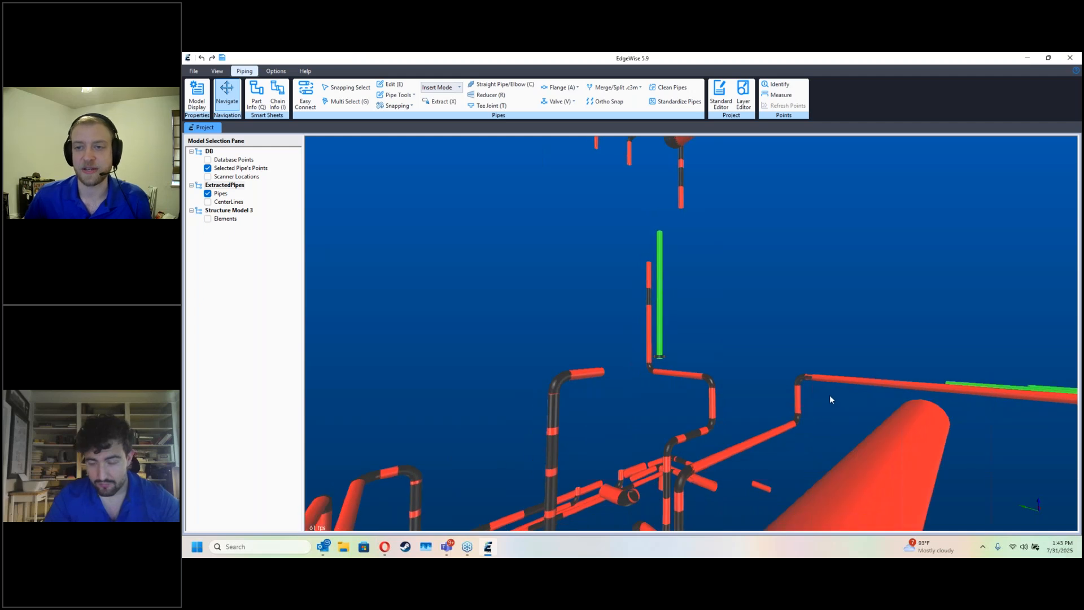
scroll(793, 405, "down", 4)
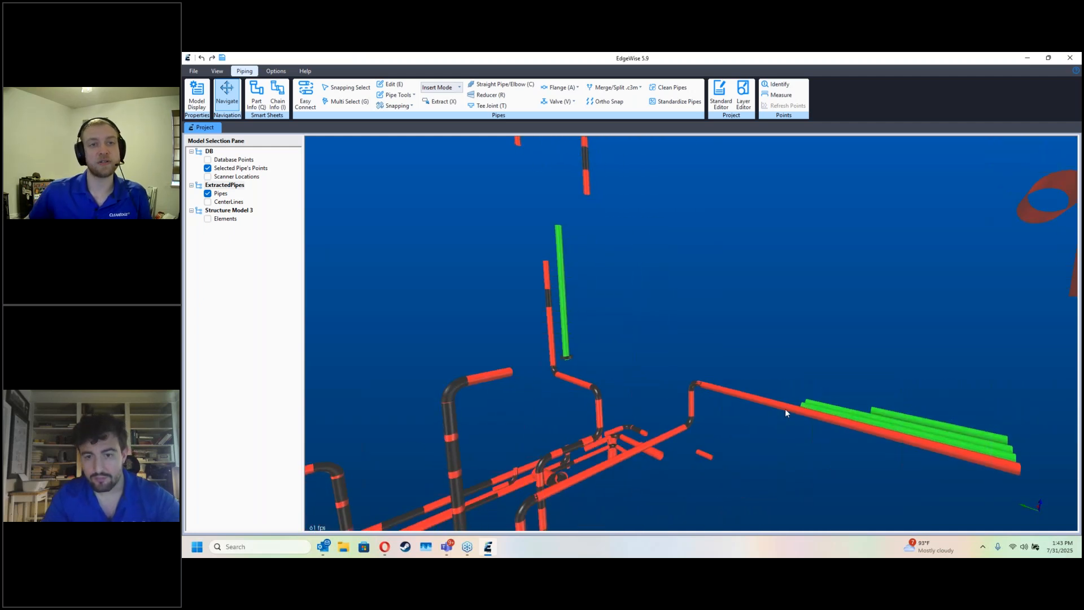
key("i")
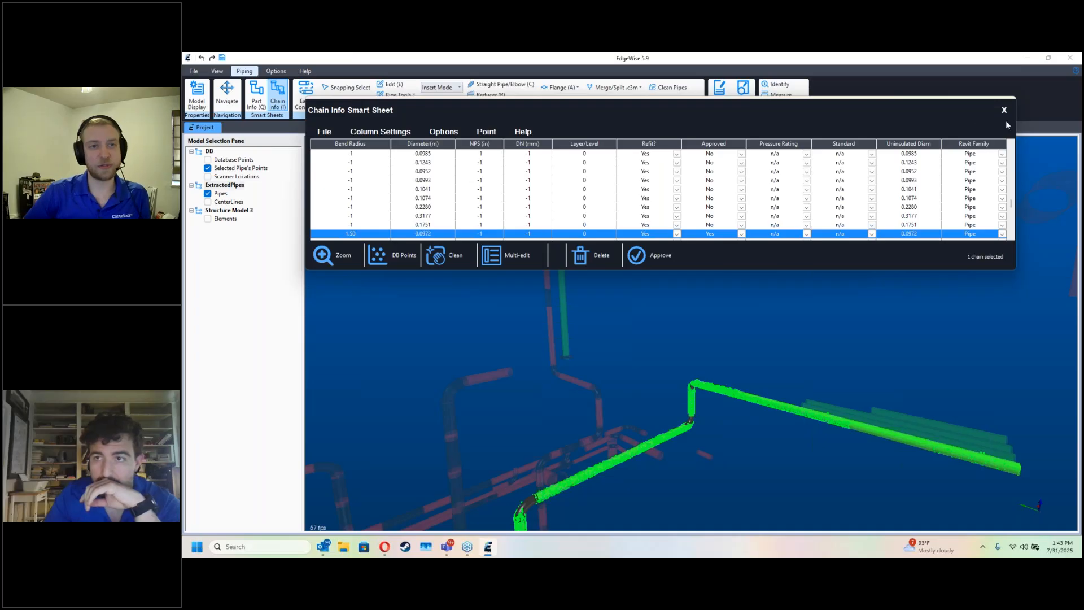
left_click(1005, 110)
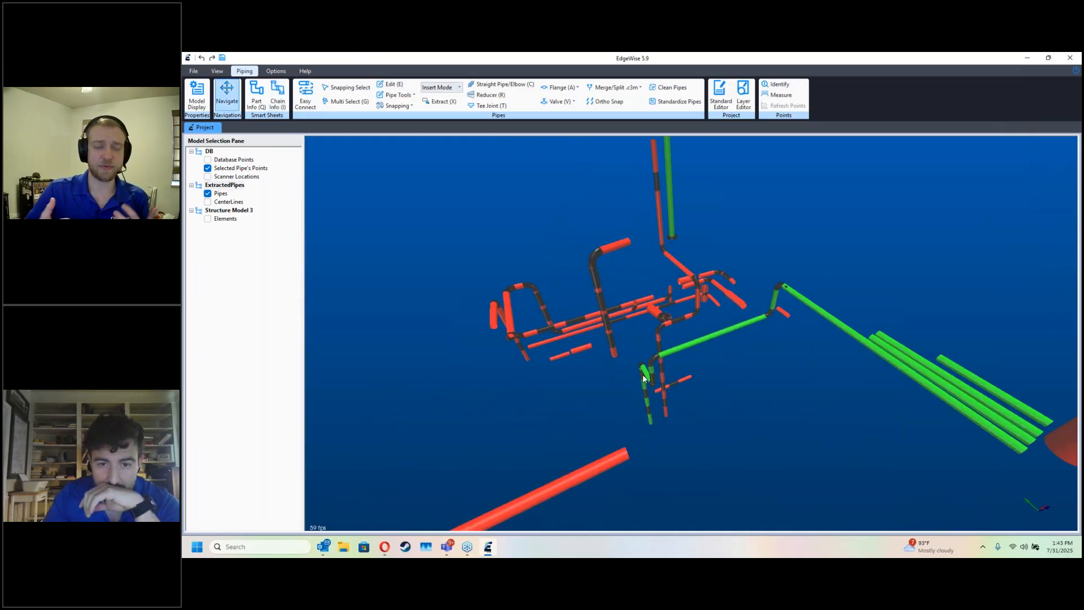
Step: Clean the approved elbowed chain to consolidate the fragmented segments of its vertical drop near the pumps
double_click(646, 375)
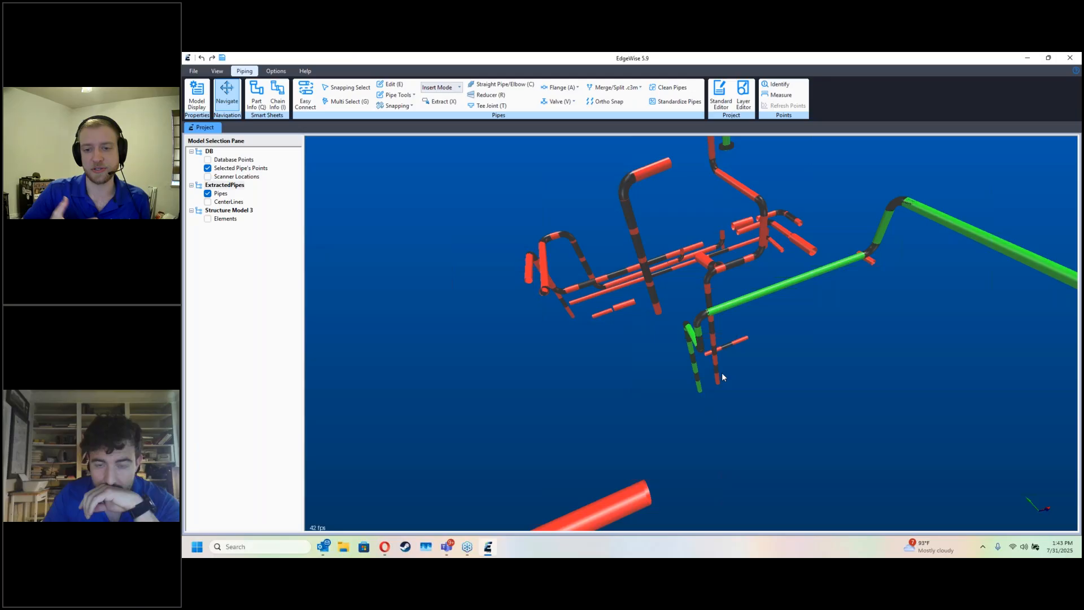
scroll(703, 312, "up", 4)
key("i")
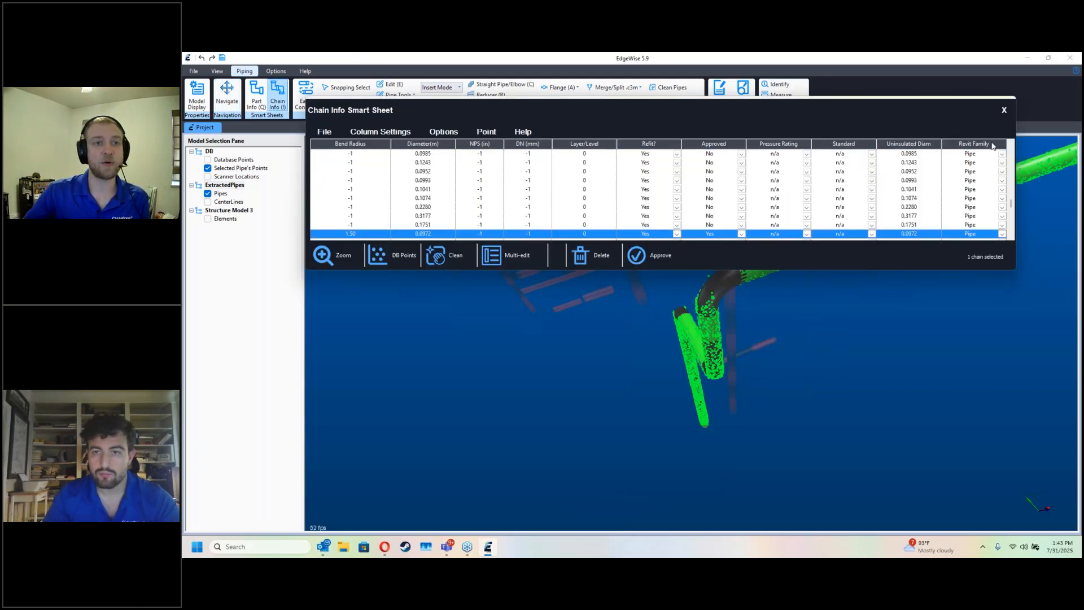
left_click(1003, 111)
scroll(802, 333, "up", 3)
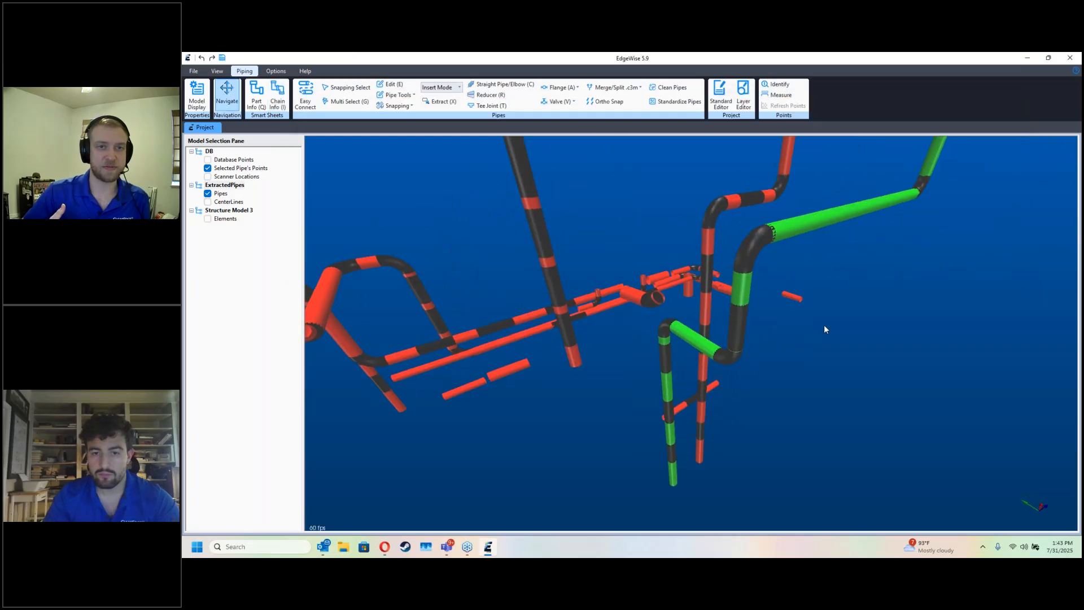
left_click(734, 347)
key("i")
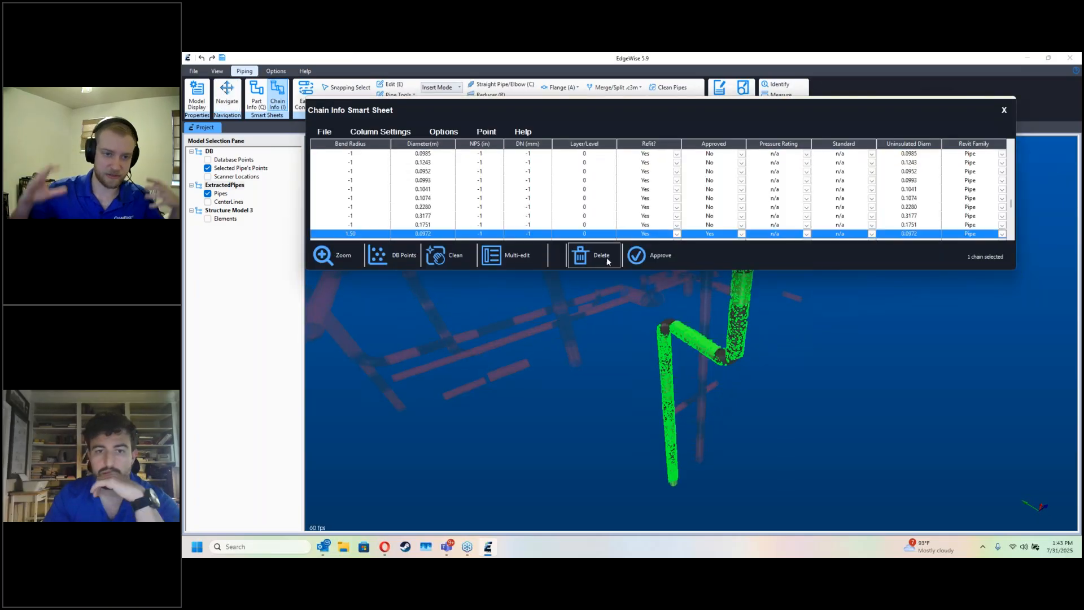
left_click(461, 259)
left_click(662, 212)
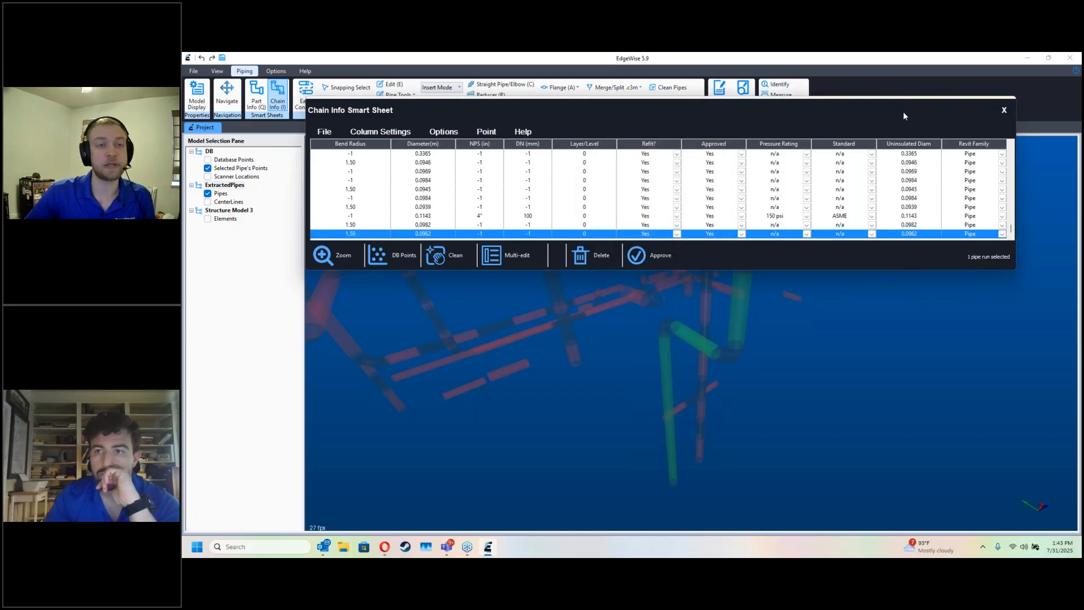
left_click(1004, 111)
scroll(750, 288, "up", 3)
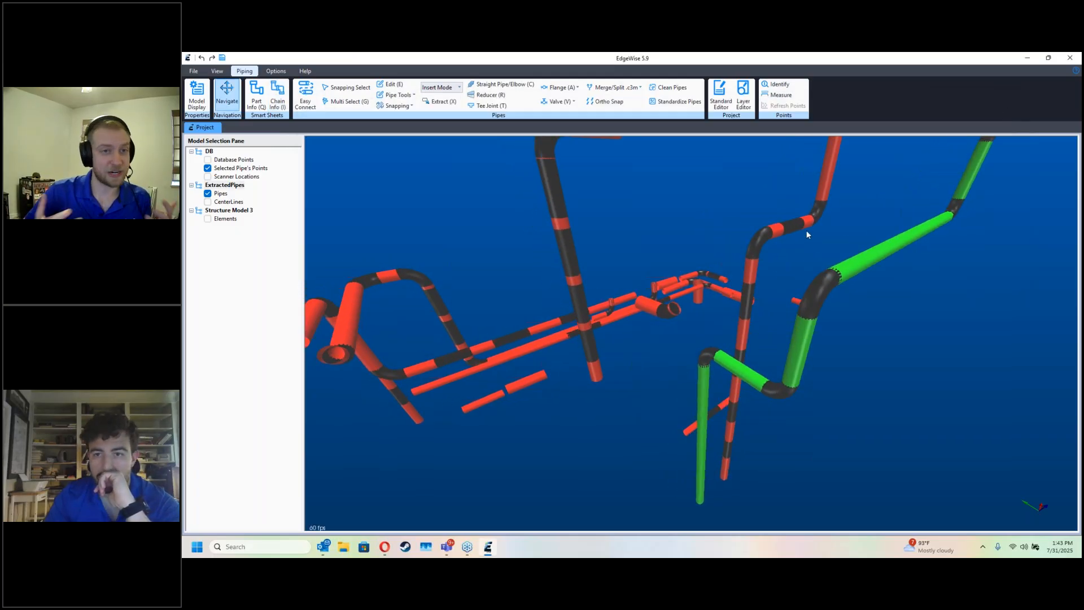
Step: Delete the mismatched piece on the outer riser and the oversized piece at the top of the middle riser
left_click_drag(806, 223, 718, 368)
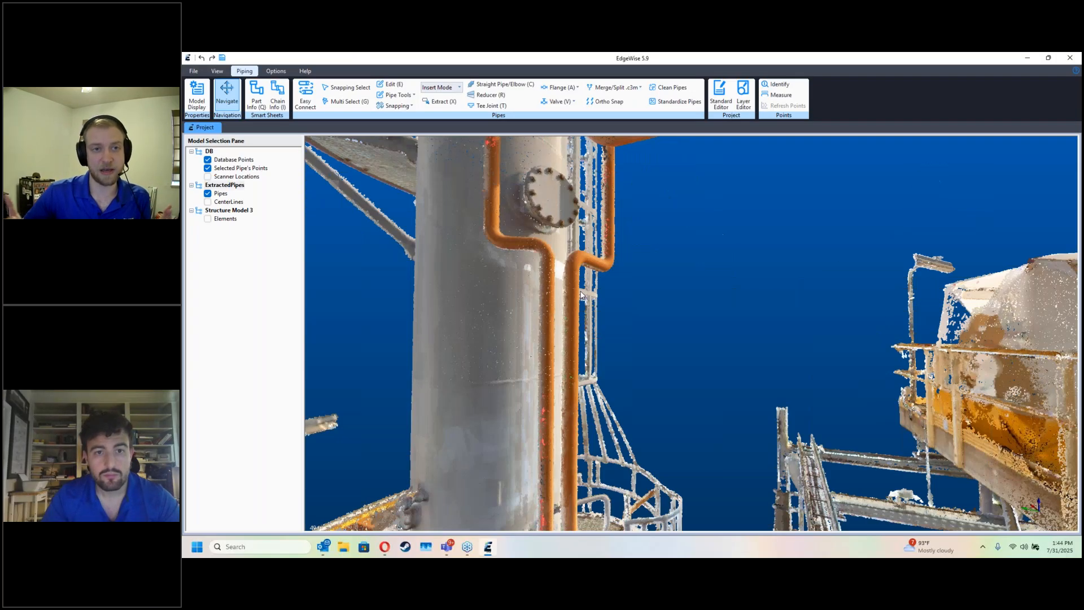
left_click_drag(542, 254, 599, 339)
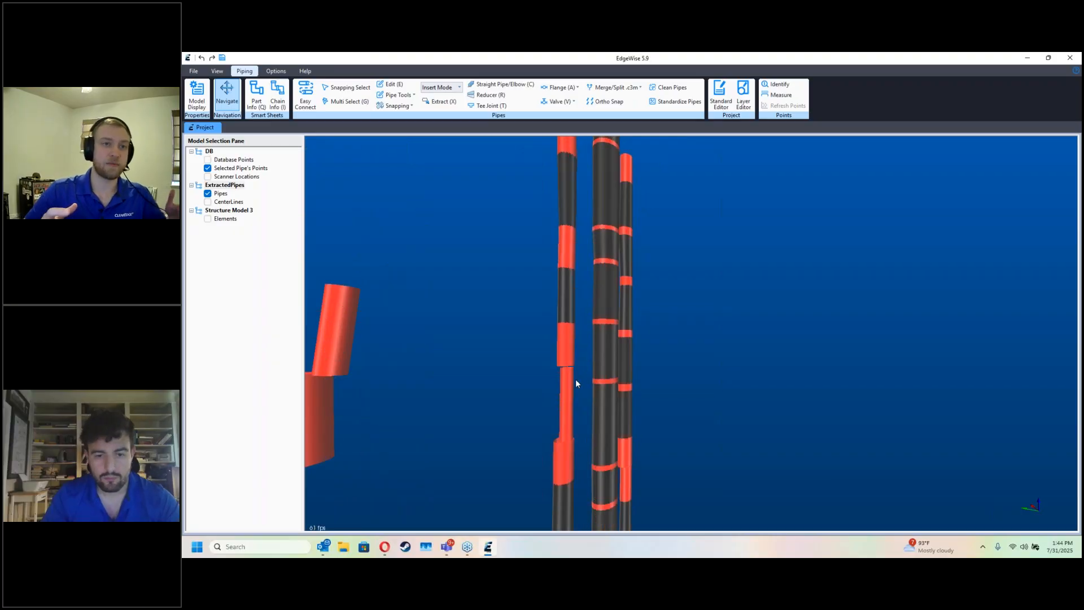
key("e")
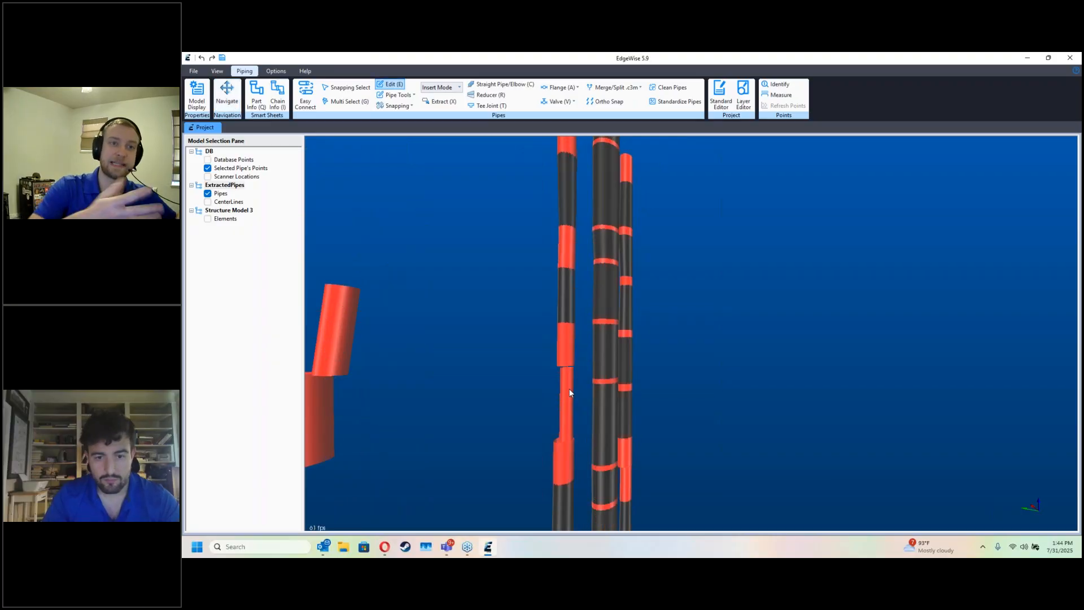
left_click(576, 381)
key("Delete")
middle_click_drag(551, 318, 555, 426)
middle_click_drag(555, 289, 567, 409)
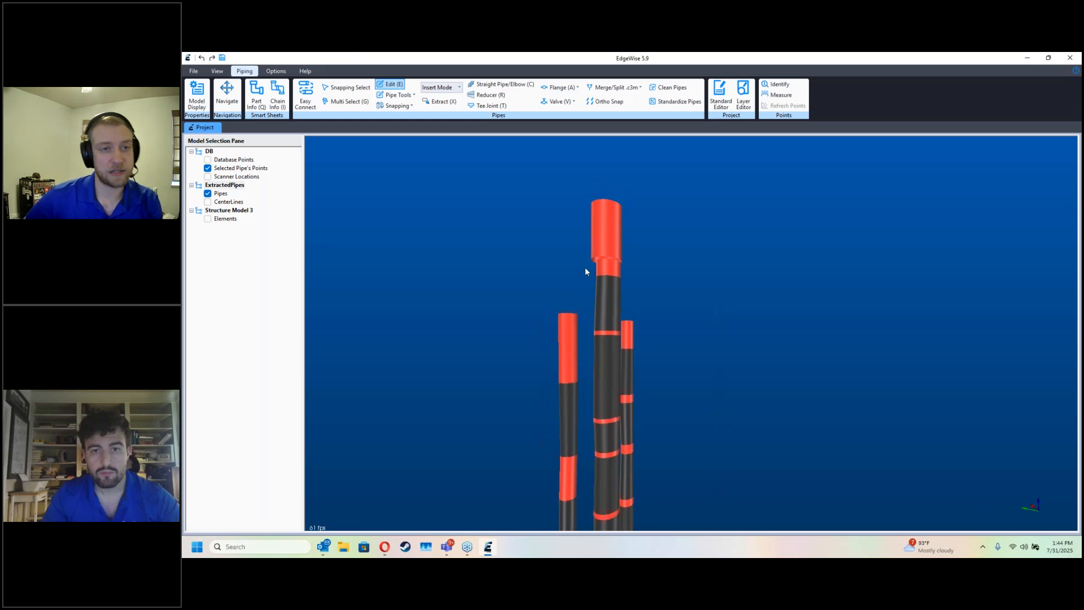
left_click(611, 225)
key("Delete")
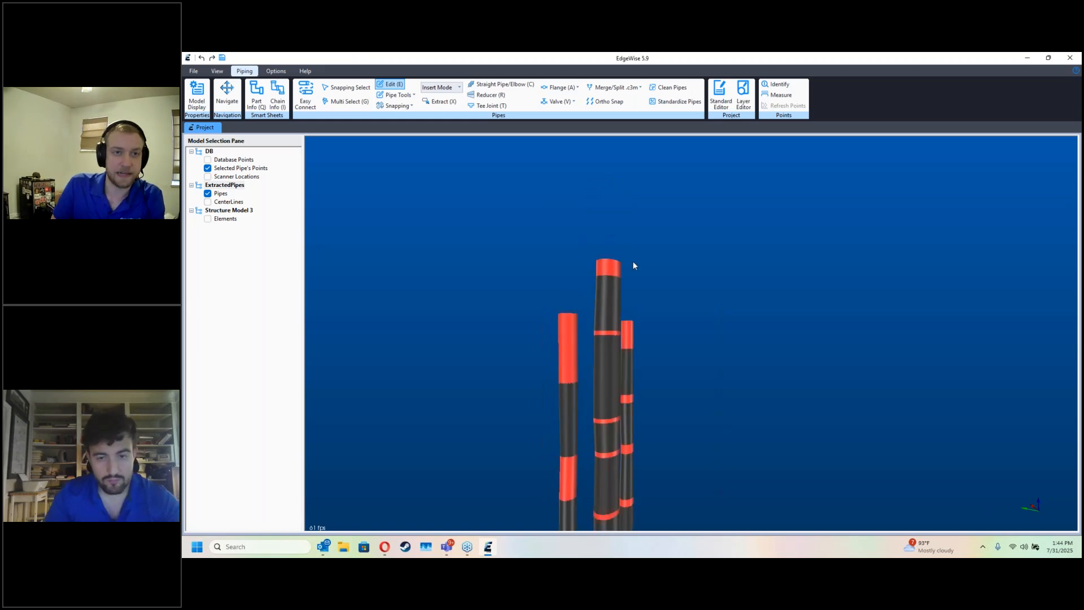
Step: Adjust the upper end of the narrower piece on the outer riser and join it to the wider piece above with Straight Pipe/Elbow
key("space")
middle_click_drag(599, 295, 610, 249)
scroll(610, 248, "up", 2)
middle_click_drag(580, 449, 590, 358)
key("space")
key("c")
left_click_drag(590, 315, 591, 316)
middle_click_drag(580, 443, 595, 364)
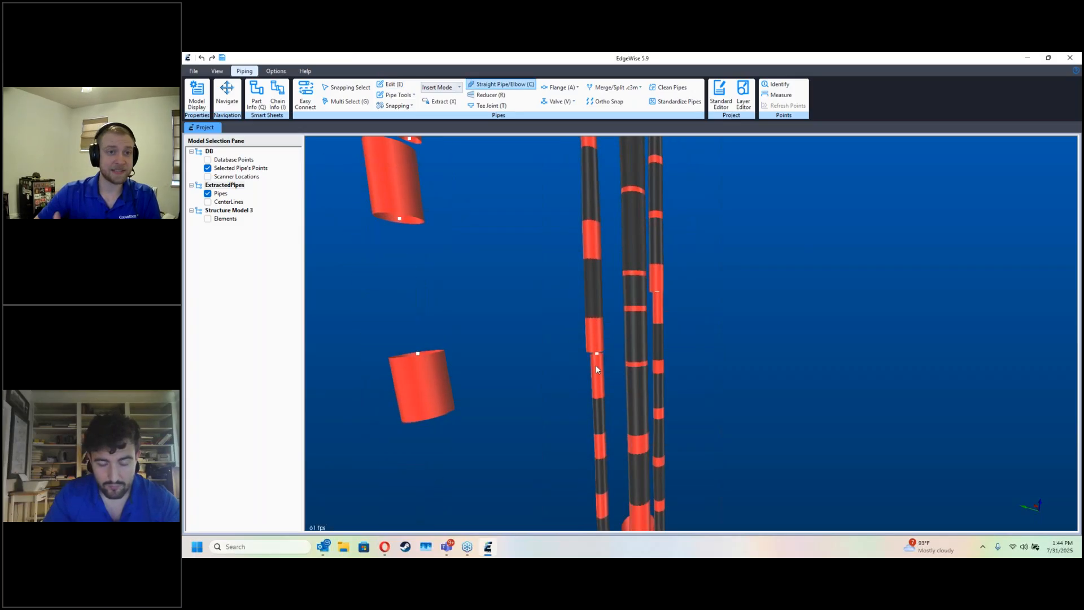
key("e")
left_click(596, 367)
mouse_move(597, 354)
left_mouse_down()
mouse_move(596, 364)
mouse_move(595, 351)
left_mouse_up()
key("Escape")
key("c")
middle_click_drag(599, 360, 611, 184)
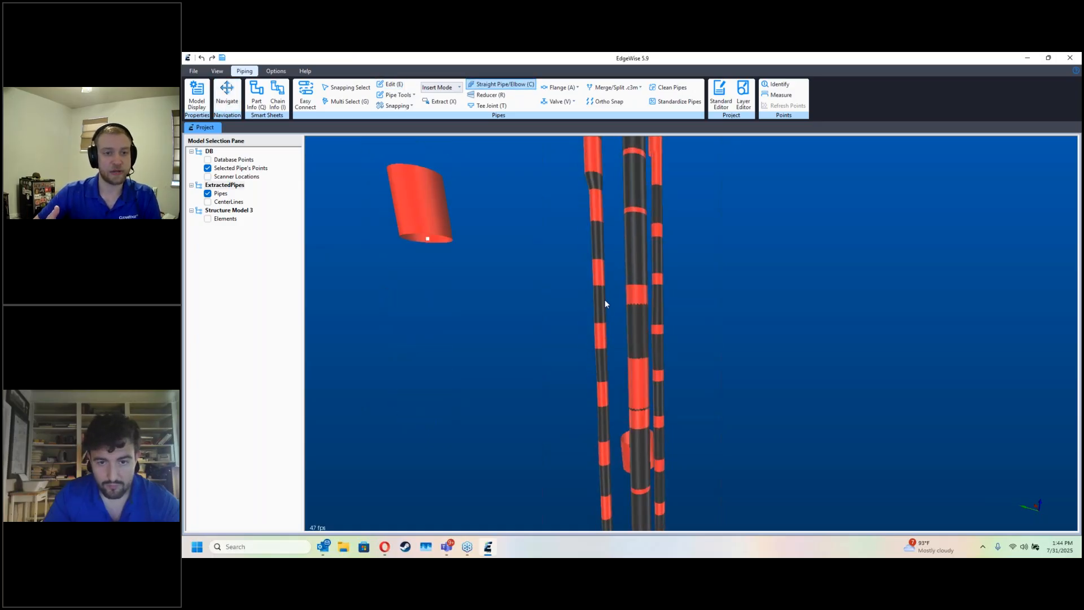
Step: Clean the stepped elbowed chain below the tower with collinear merging at a 0.0100 m tolerance and approve it
key("space")
middle_click_drag(603, 330, 565, 144)
middle_click_drag(583, 372, 592, 138)
middle_click_drag(611, 513, 667, 256)
middle_click_drag(644, 400, 604, 324)
middle_click_drag(759, 460, 713, 418)
key("d")
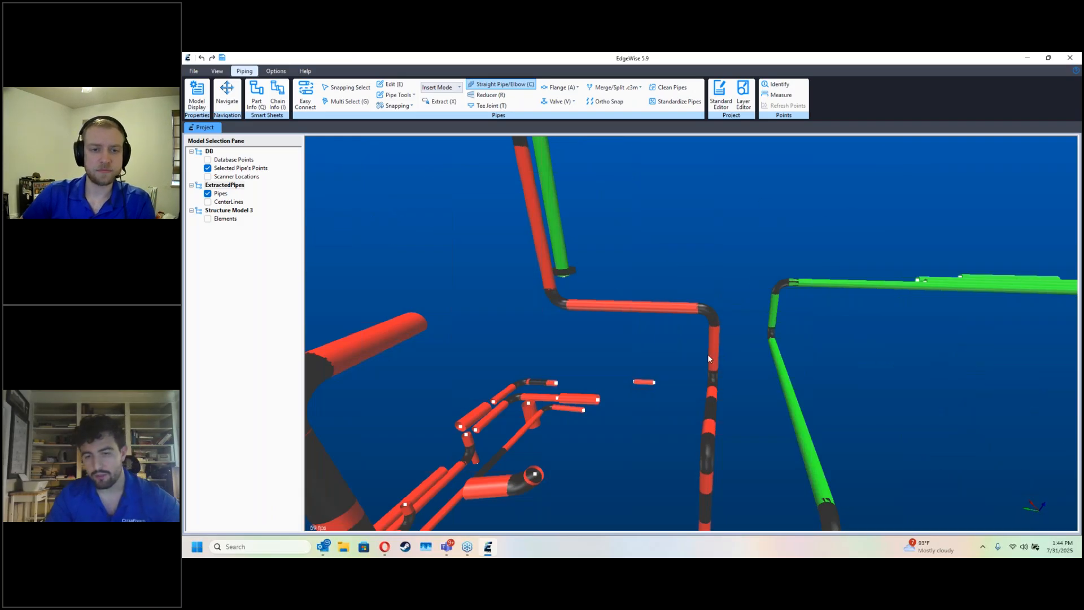
key("i")
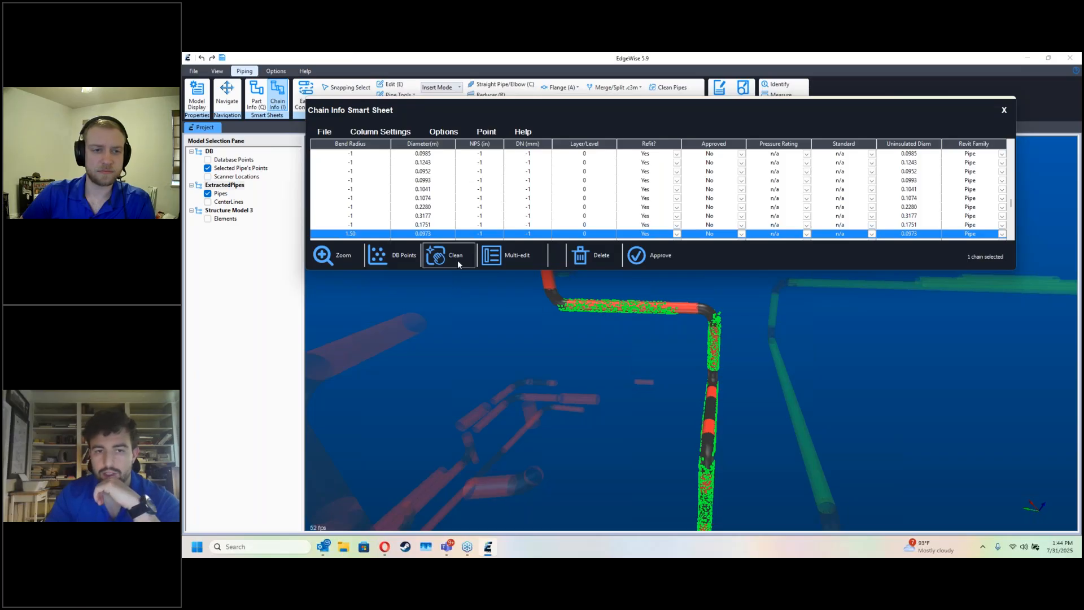
left_click(457, 257)
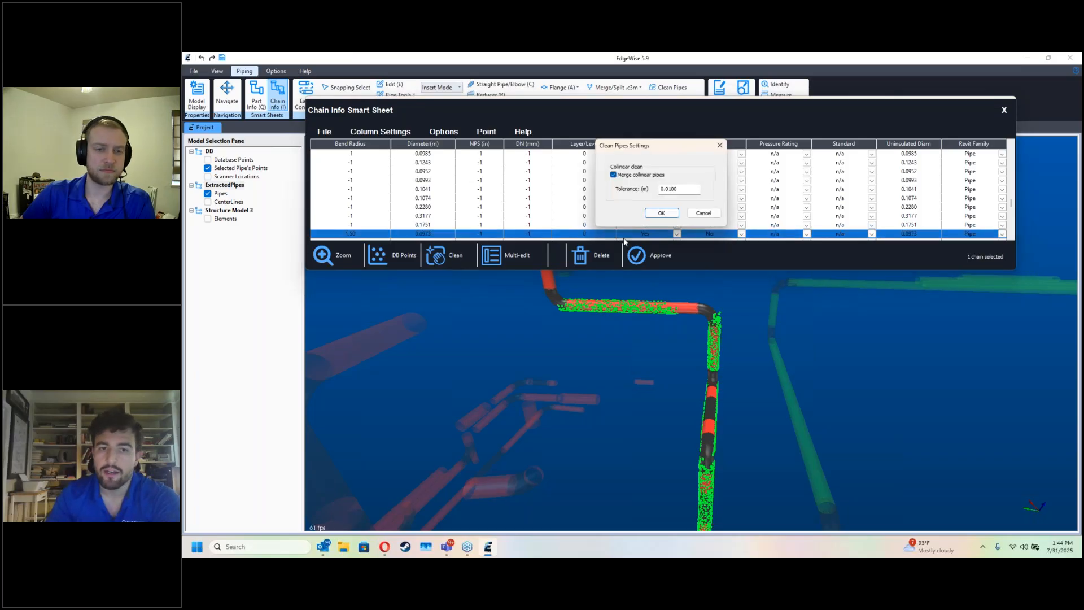
left_click(662, 213)
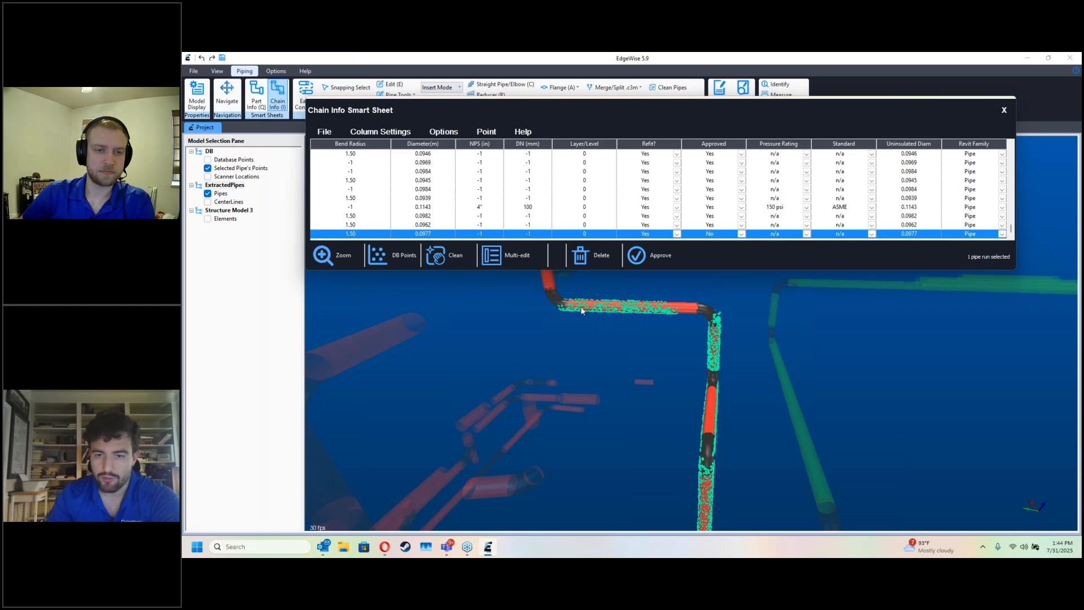
left_click(654, 254)
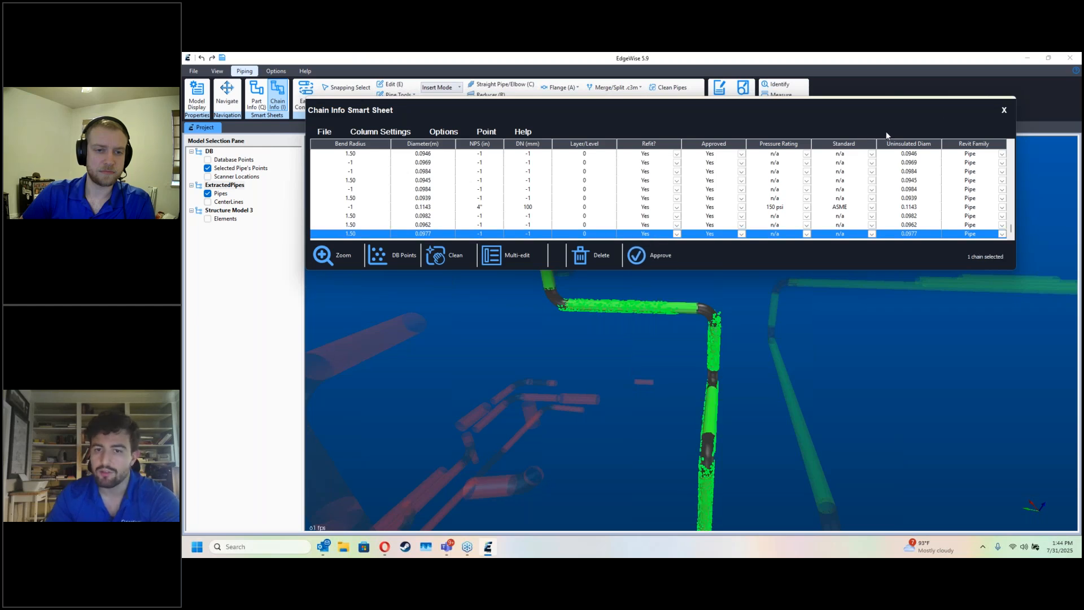
left_click(1003, 110)
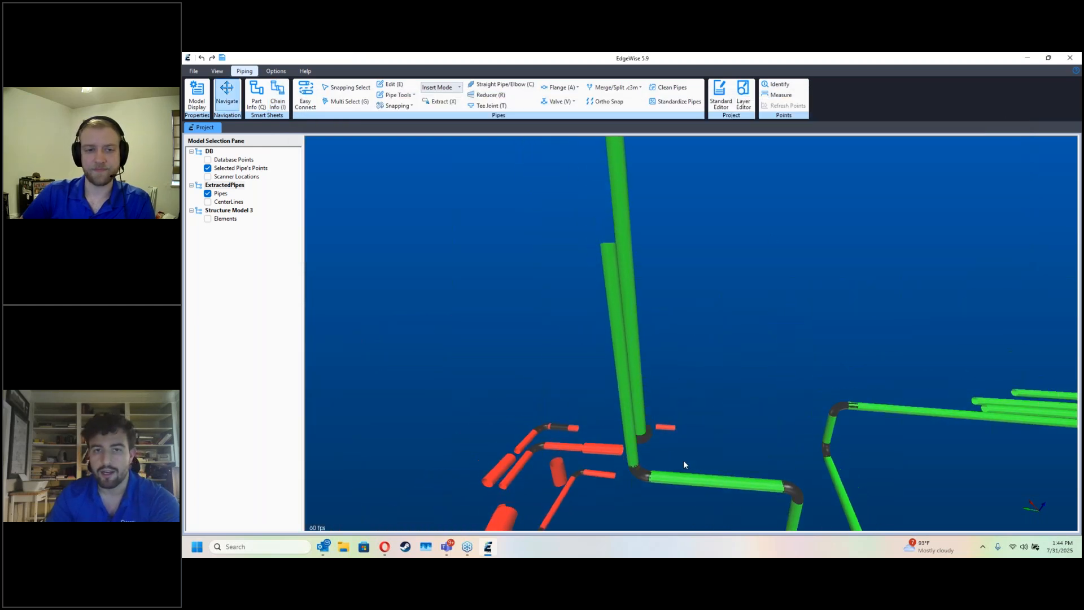
Step: Extract the missing pipe piece of the offset around the tower's manway from the scan points
left_click_drag(662, 364, 640, 419)
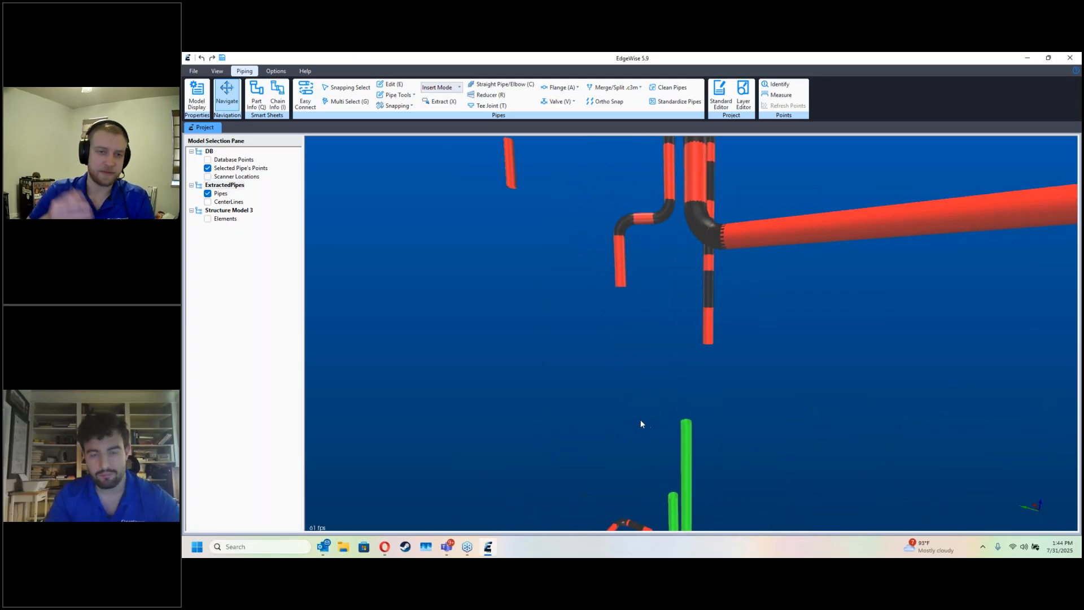
key("d")
scroll(668, 457, "up", 1)
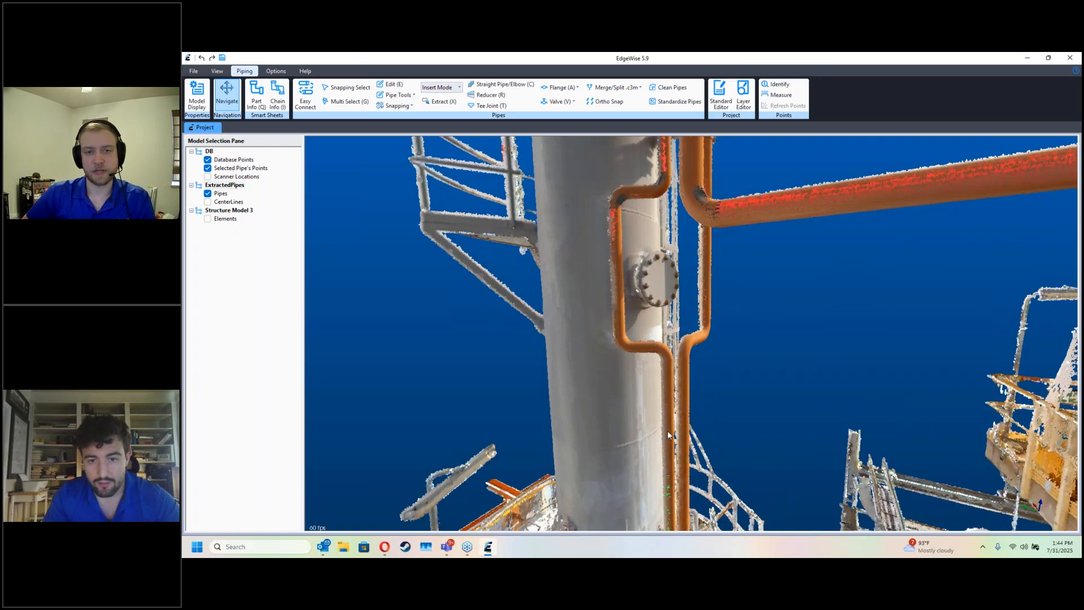
scroll(642, 333, "up", 3)
key("x")
left_click(600, 370)
key("Escape")
Step: Connect the pieces of the manway offset to the risers above and below with Straight Pipe/Elbow
key("d")
middle_click_drag(649, 436, 655, 343)
scroll(656, 343, "down", 2)
key("c")
left_click_drag(663, 474, 638, 278)
middle_click_drag(613, 310, 617, 371)
left_click_drag(613, 343, 584, 207)
middle_click_drag(602, 223, 635, 323)
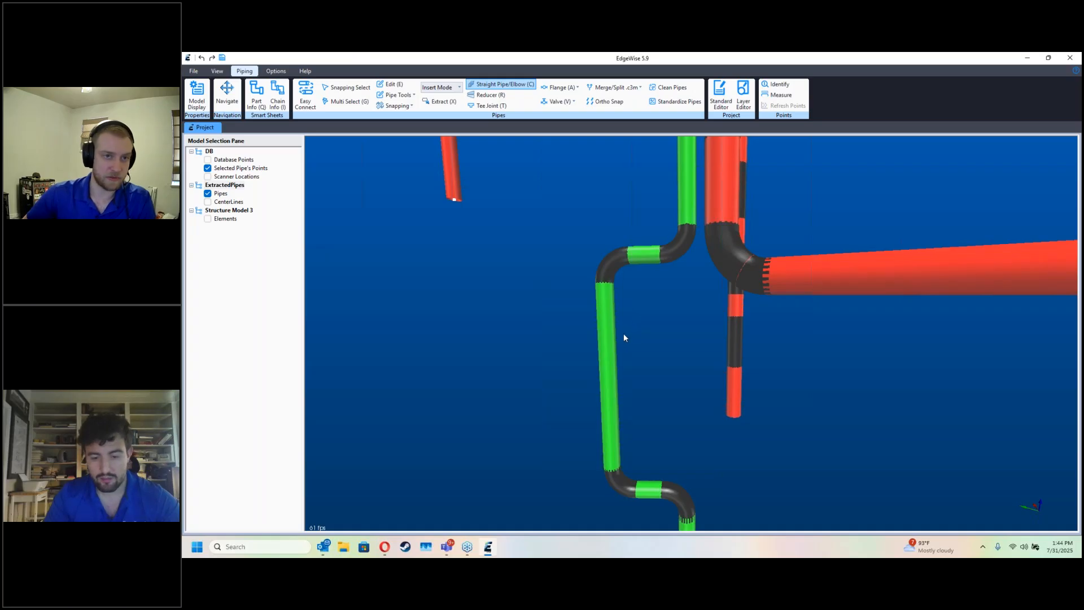
Step: Clean the approved riser chain that loops around the manway
key("i")
left_click(612, 340)
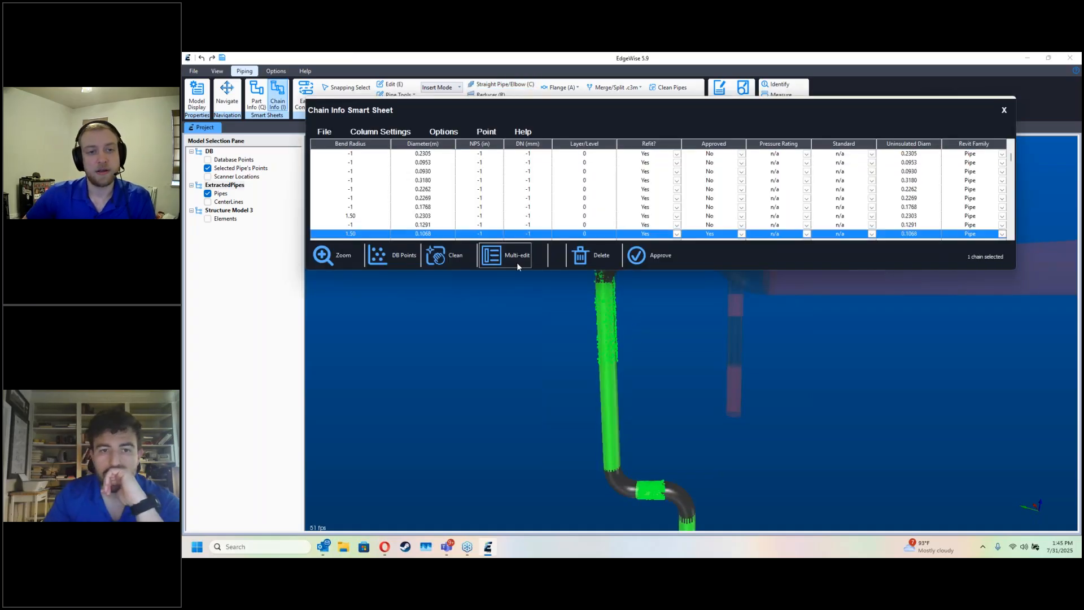
left_click(450, 257)
left_click(661, 213)
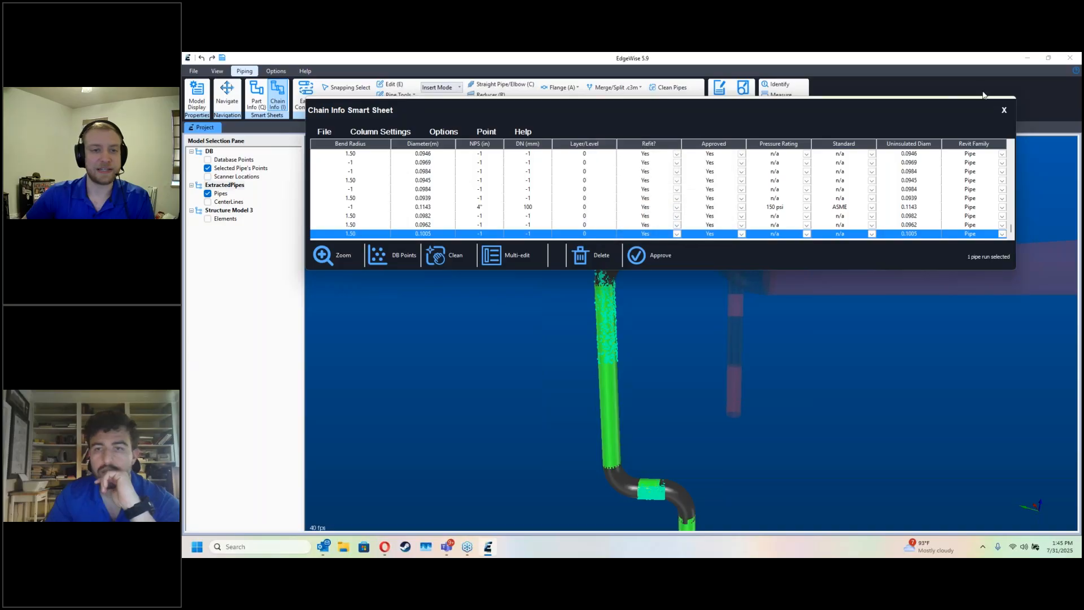
left_click(1004, 111)
Step: Delete the stray short, wide piece standing beside the green riser
middle_click_drag(700, 181, 698, 338)
scroll(709, 257, "down", 5)
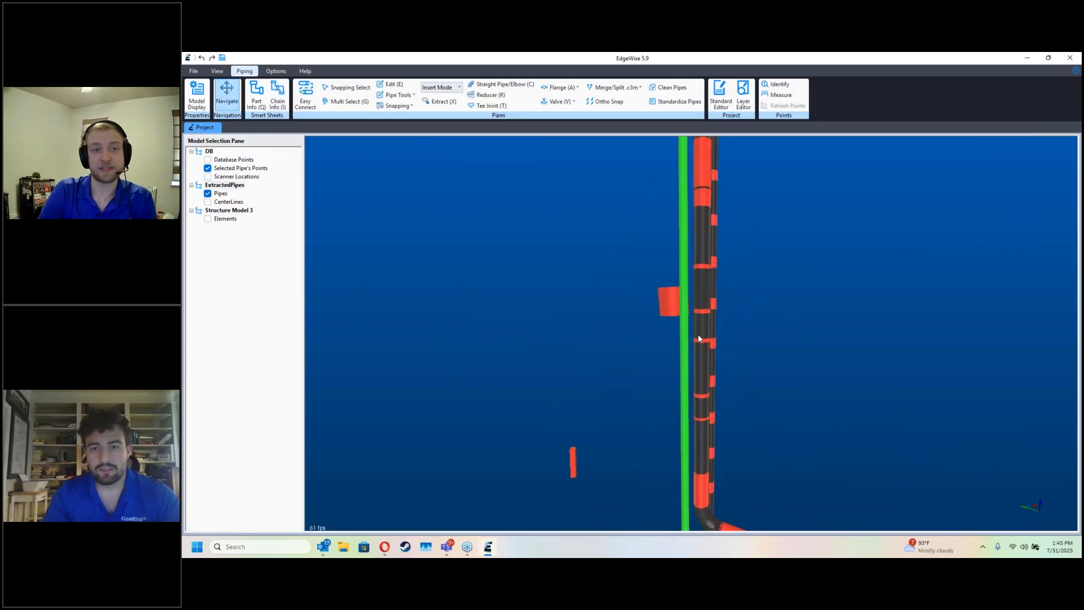
left_click_drag(645, 313, 635, 306)
key("e")
left_click(635, 306)
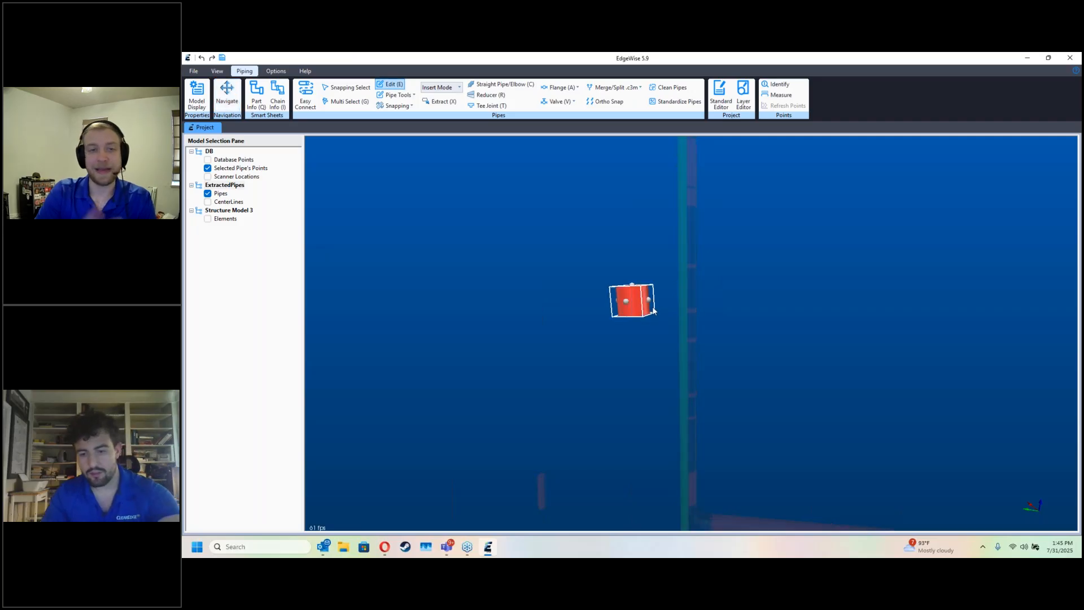
key("Delete")
Step: Check the small loose piece at the tower platform against the scan points and delete it
key("d")
left_click_drag(600, 405, 589, 380)
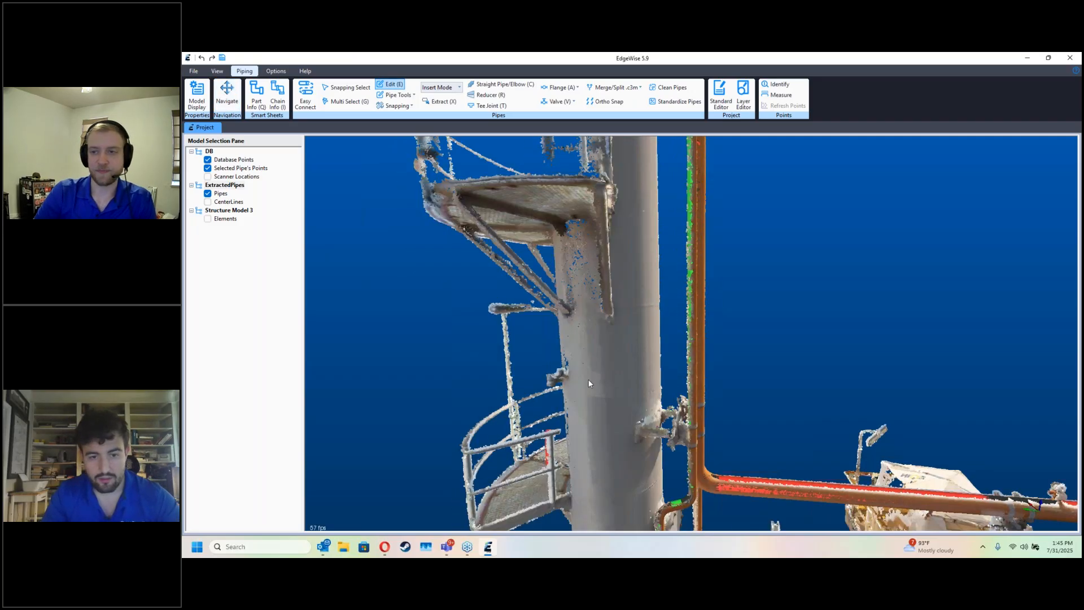
key("d")
key("g")
left_click_drag(569, 468, 591, 355)
key("Delete")
key("Escape")
Step: Delete the three stray pieces standing apart from the upper risers
key("d")
key("d")
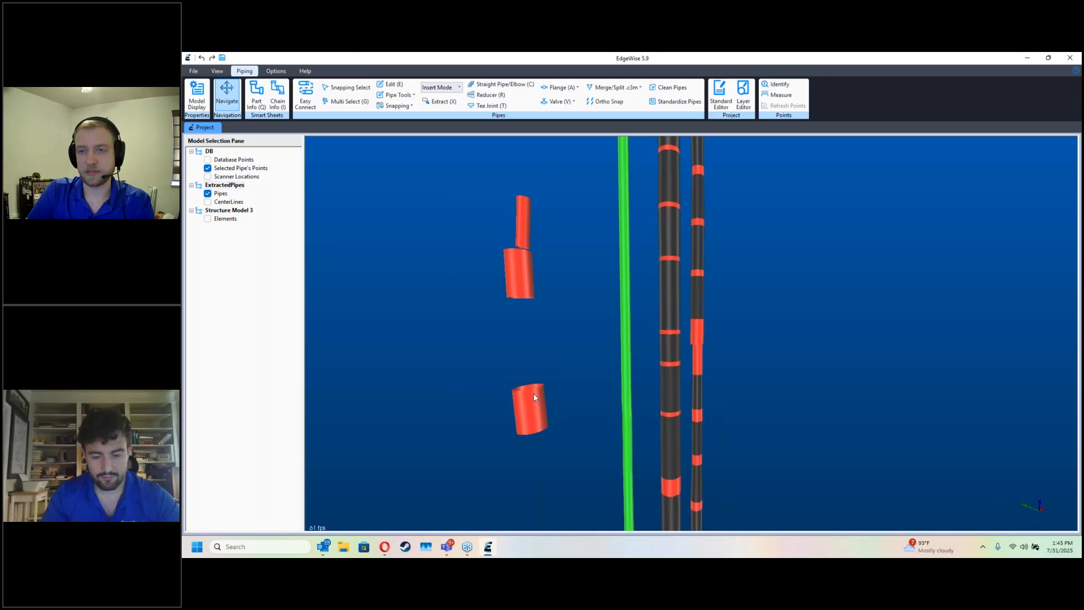
key("g")
left_click_drag(558, 421, 465, 213)
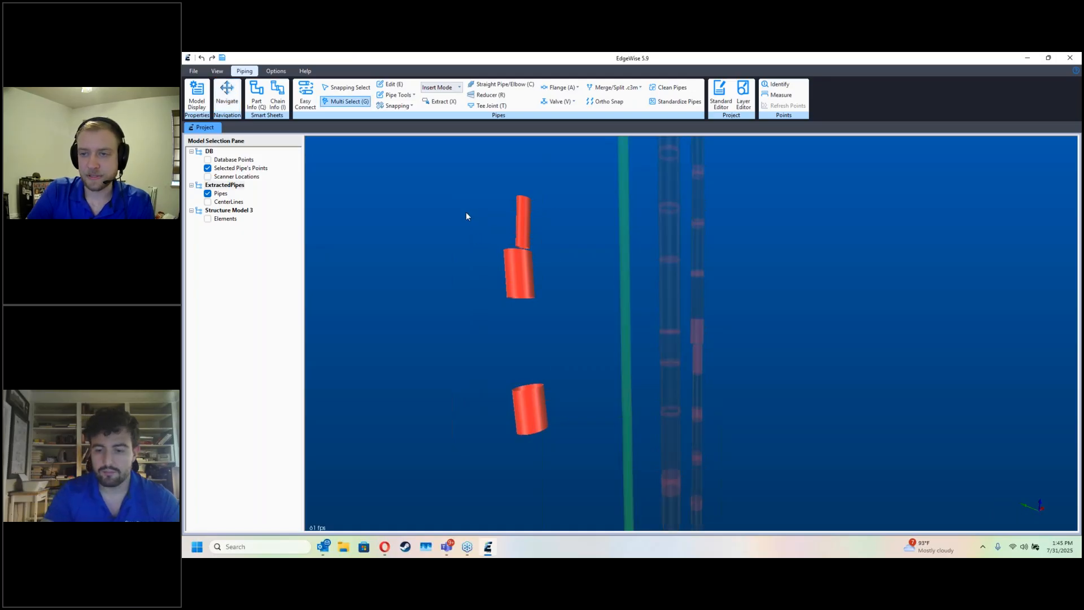
key("Escape")
Step: Look through the export formats offered for pipes
left_click_drag(621, 229, 594, 351)
left_click(193, 71)
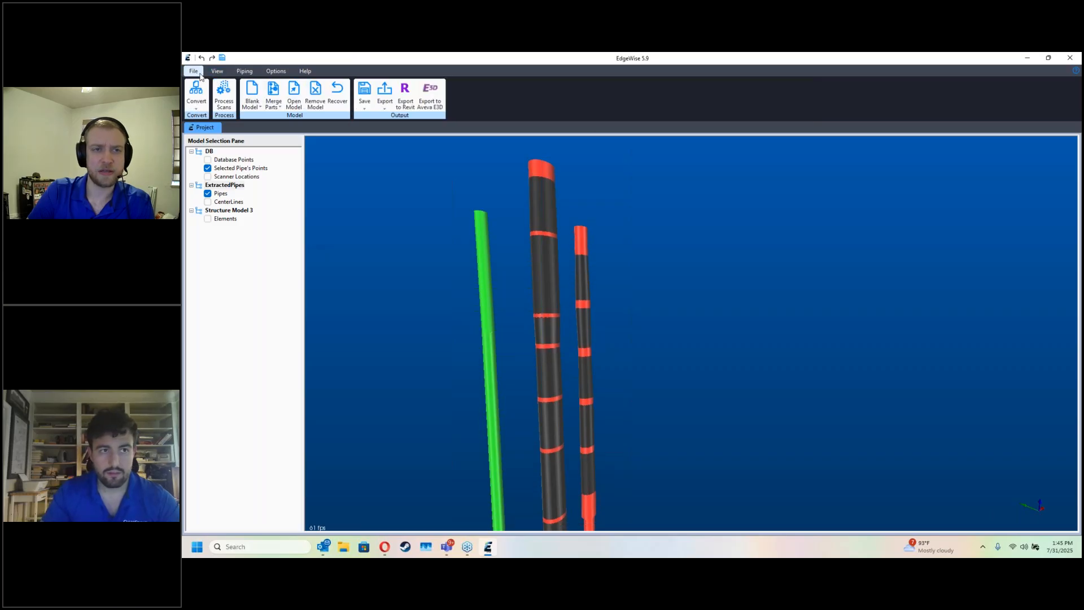
left_click(383, 99)
mouse_move(408, 144)
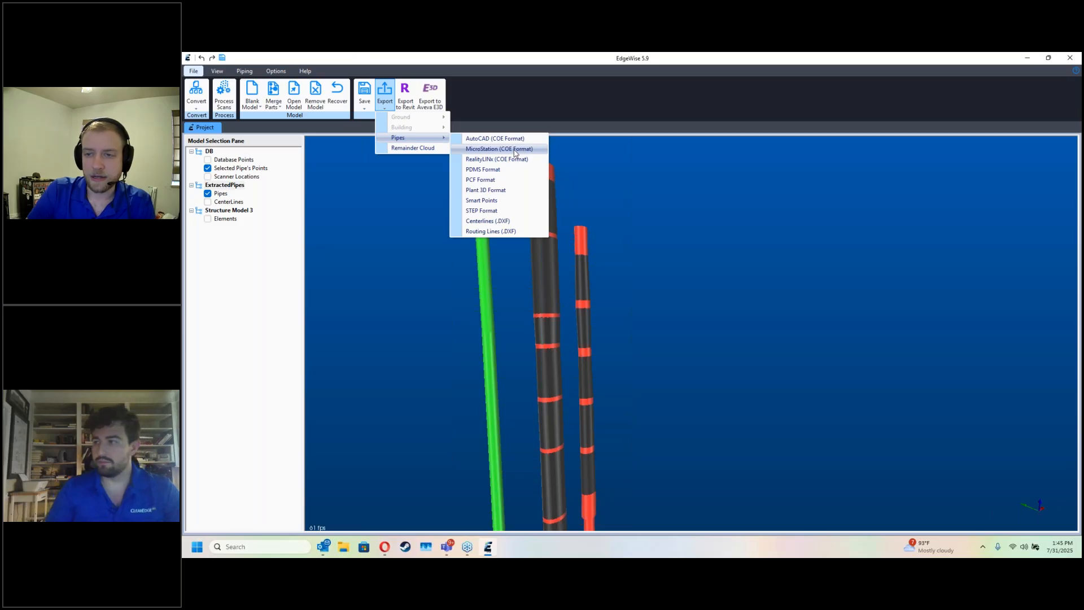
left_click(806, 275)
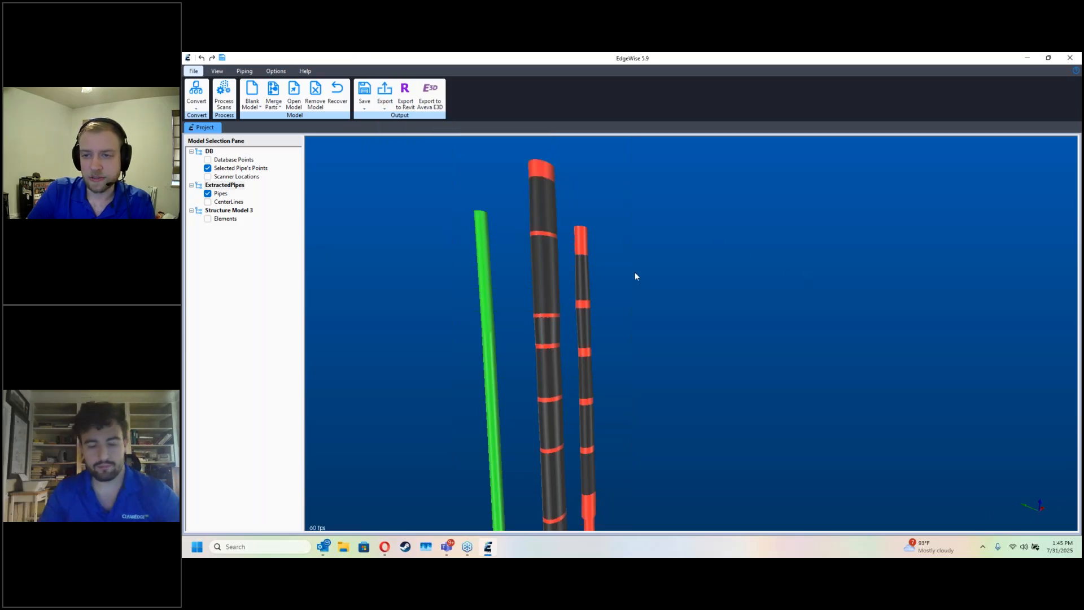
Step: Clean the wide middle riser chain with collinear merging at a 0.0100 m tolerance and approve it
double_click(554, 310)
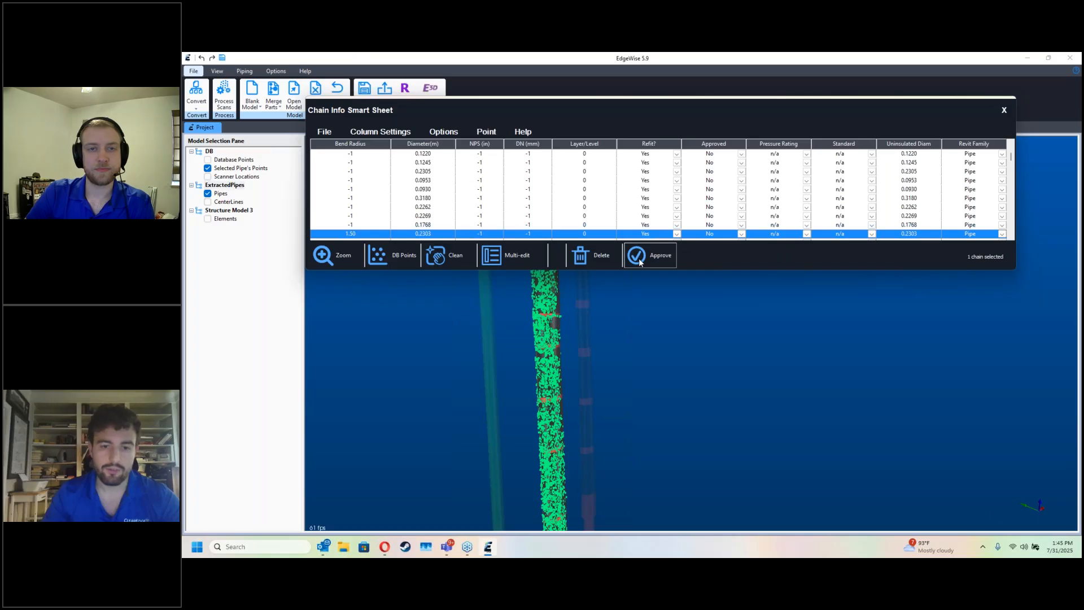
left_click(456, 260)
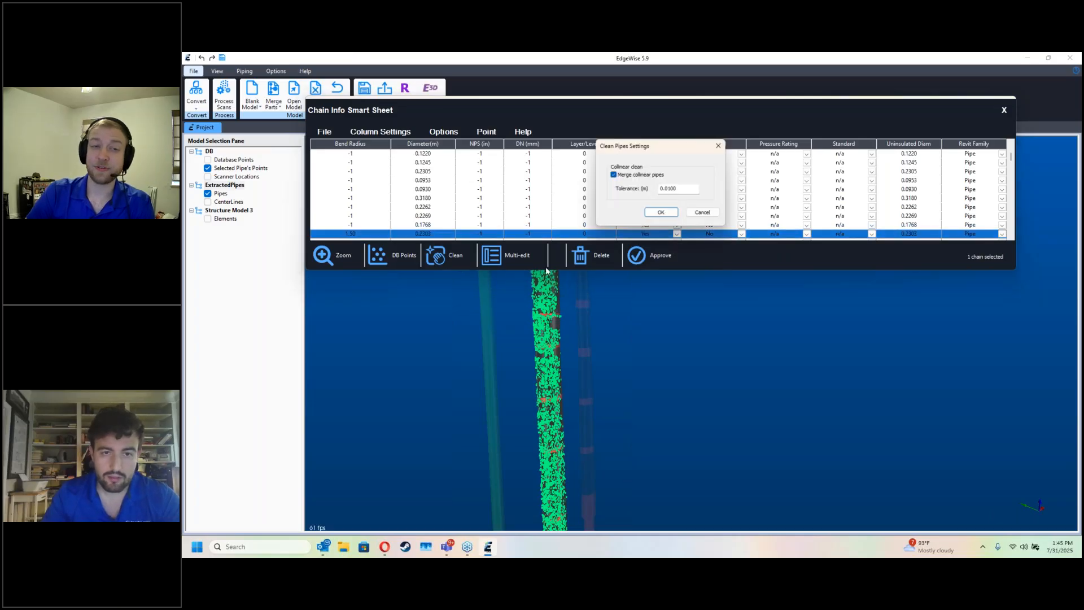
left_click(662, 213)
left_click(1003, 110)
Step: Examine the risers and the wide horizontal branch against the scan points around the tower
left_click_drag(891, 295, 841, 318)
scroll(841, 350, "down", 5)
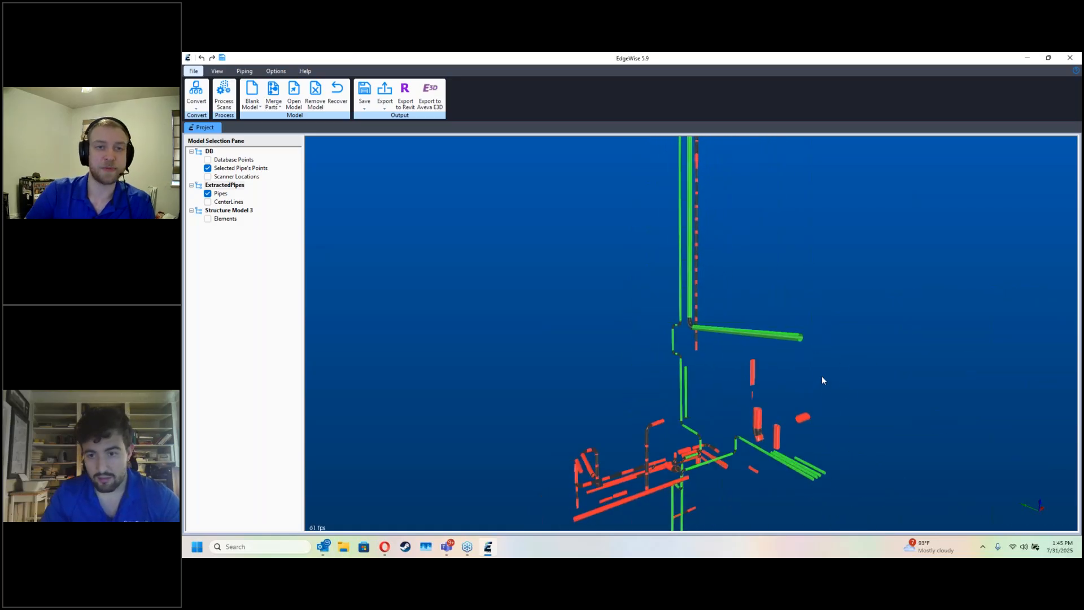
scroll(822, 375, "up", 3)
left_click(208, 159)
scroll(755, 396, "up", 5)
left_click_drag(755, 396, 775, 384)
key("d")
scroll(777, 385, "up", 3)
left_click_drag(814, 350, 785, 387)
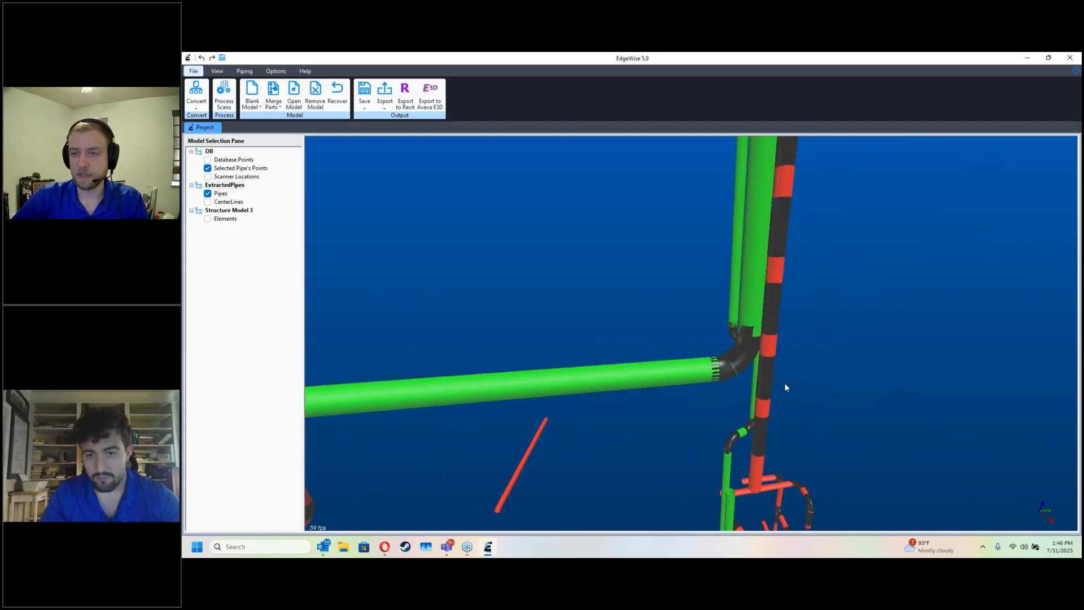
Step: Clean the fragmented lower part of the outer riser with collinear merging at a 0.0100 m tolerance
double_click(772, 404)
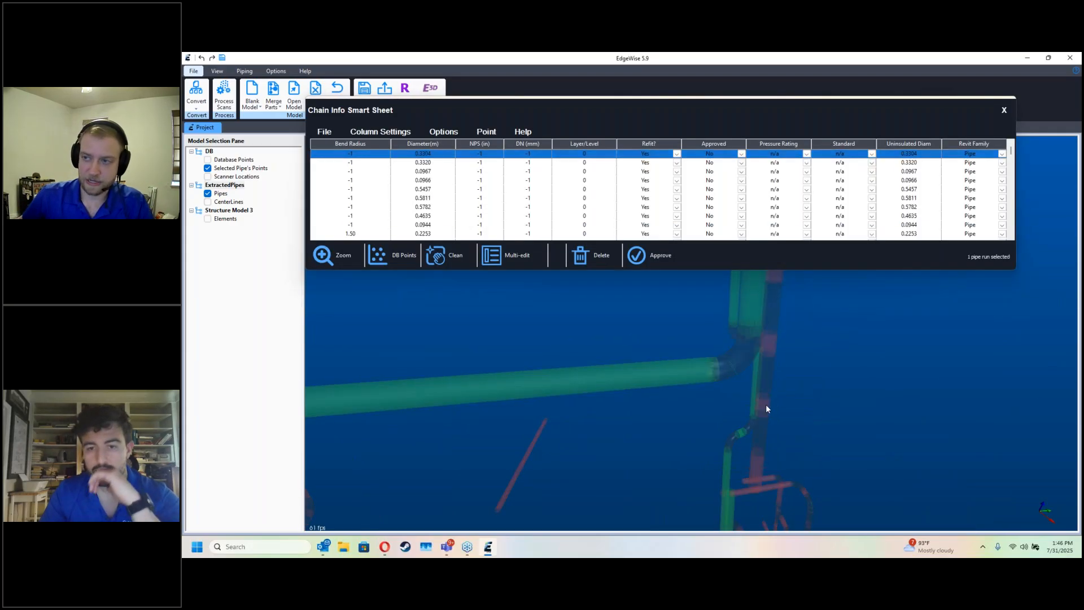
left_click(452, 255)
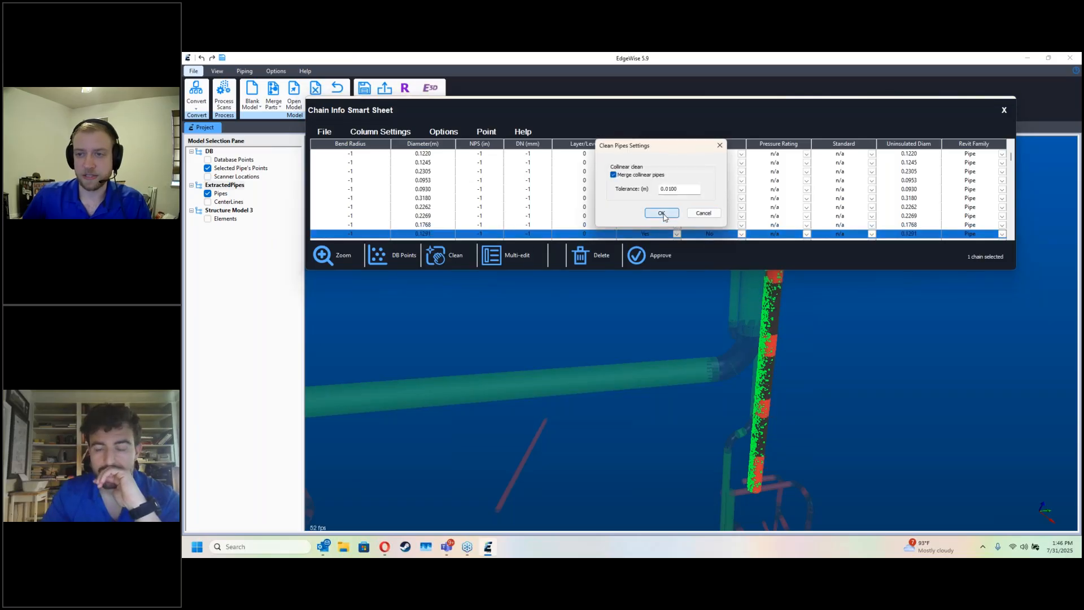
left_click(658, 213)
left_click(1003, 110)
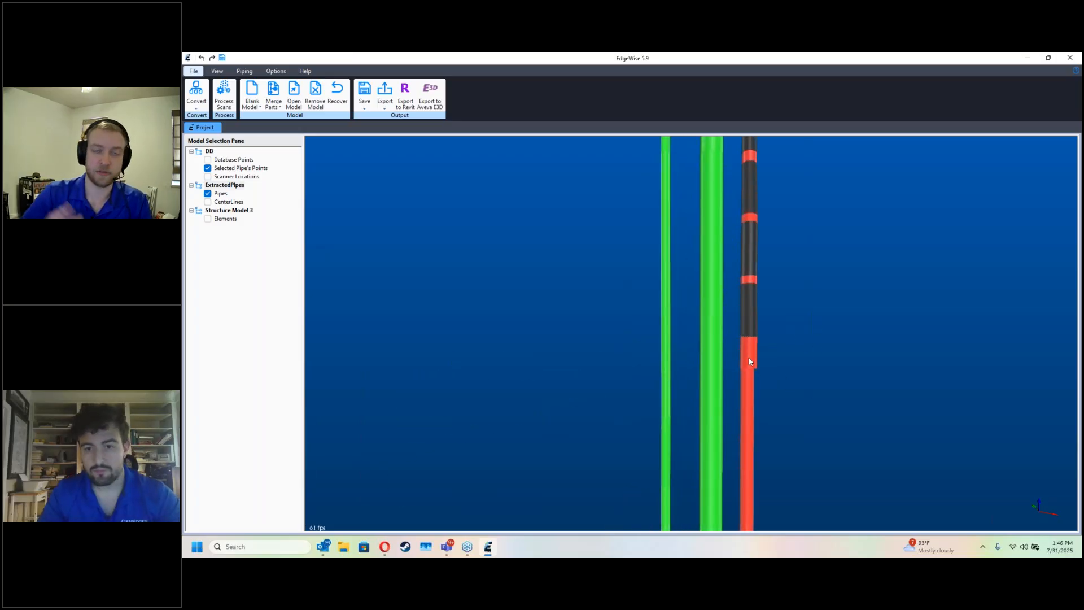
Step: Shorten the lower end of the wider piece on the outer riser and connect it to the narrower pipe below
left_click(747, 357)
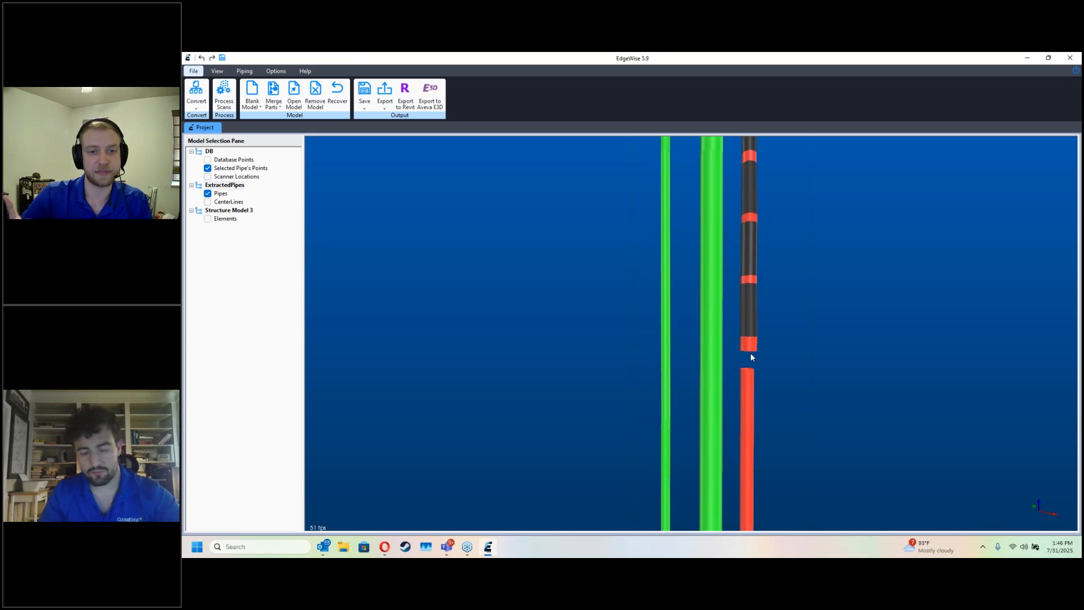
left_click(746, 370)
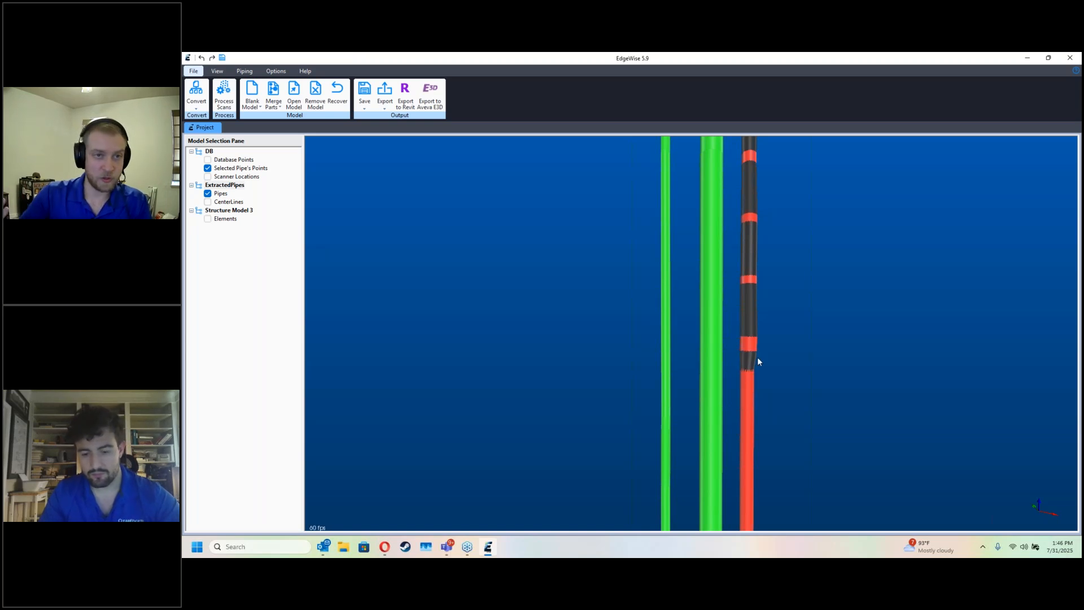
Step: Clean the rejoined outer riser chain to merge its remaining segments
left_click(751, 380)
left_click(450, 261)
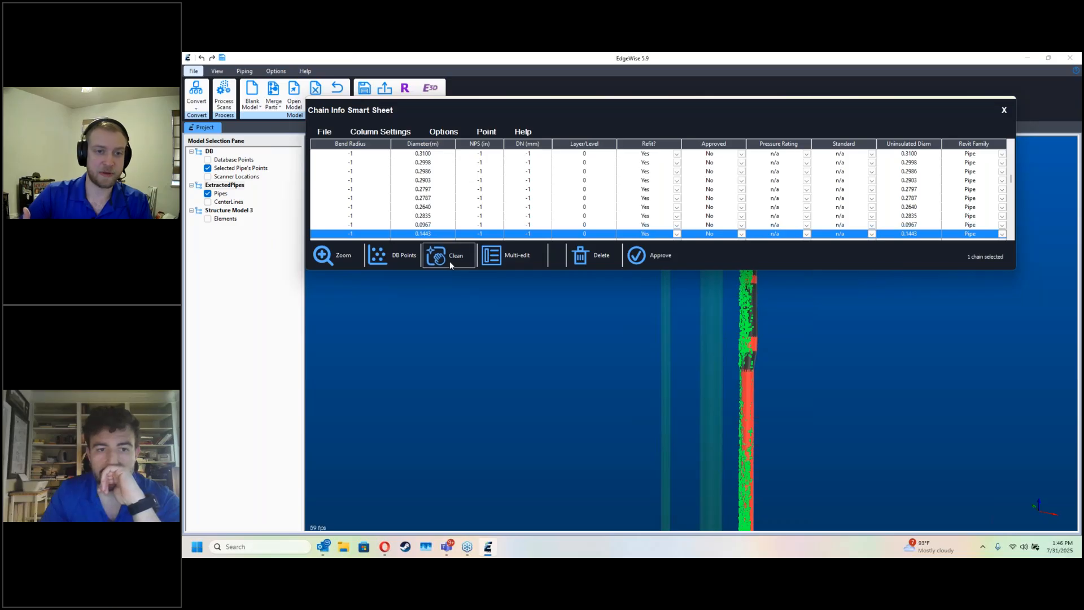
left_click(663, 215)
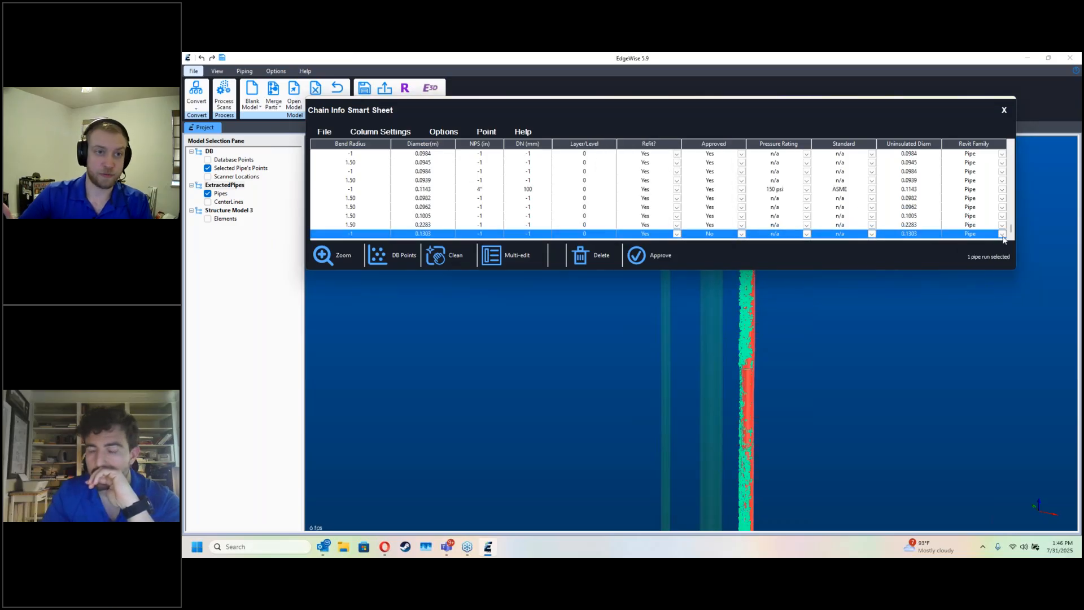
Step: Check the Revit Family options available for the outer riser chain and leave its setting as Pipe
left_click(1002, 235)
key("ctrl")
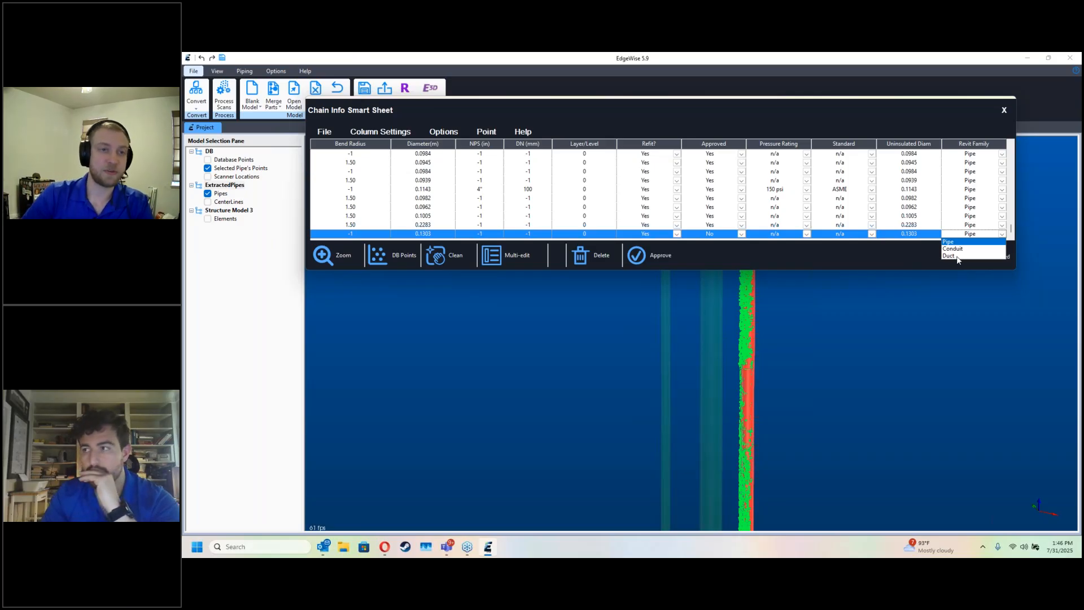
left_click(1022, 116)
left_click(1004, 110)
Step: Approve the cleaned outer riser chain
scroll(816, 339, "down", 5)
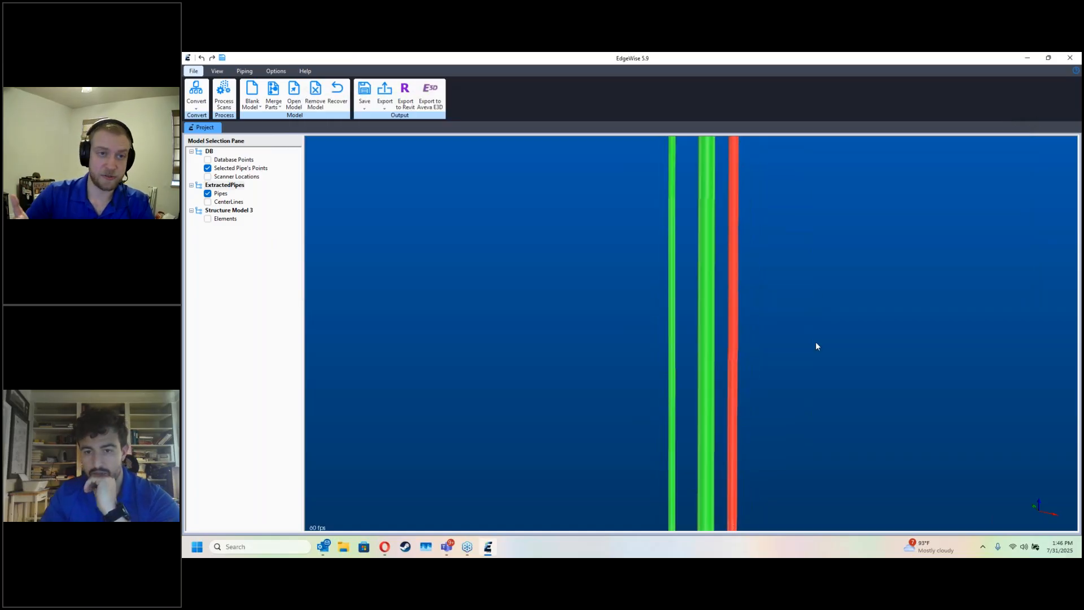
scroll(768, 327, "up", 3)
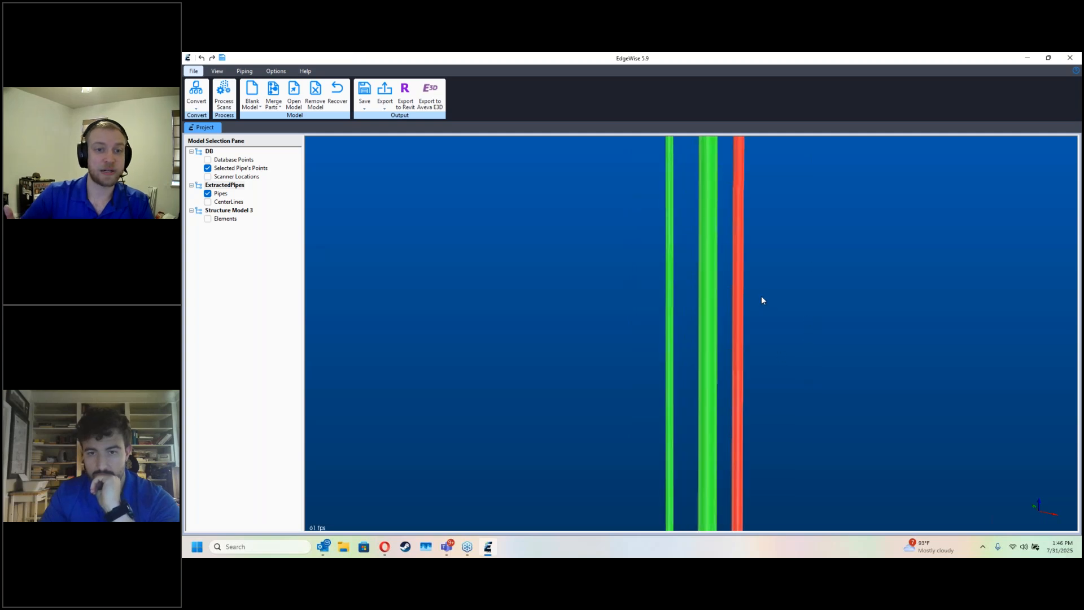
double_click(736, 322)
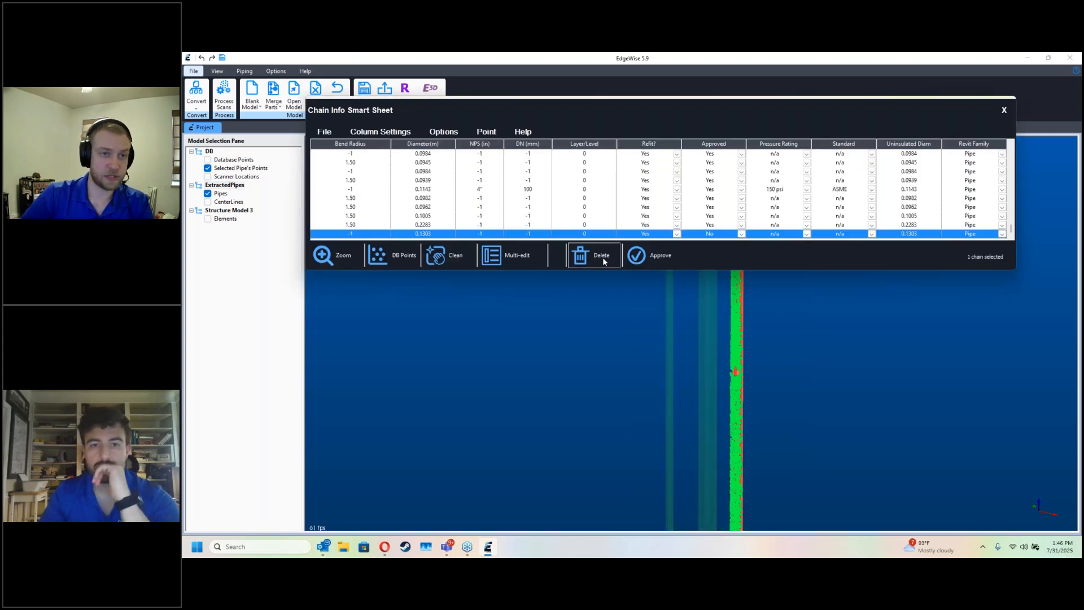
left_click(1004, 111)
scroll(760, 343, "down", 5)
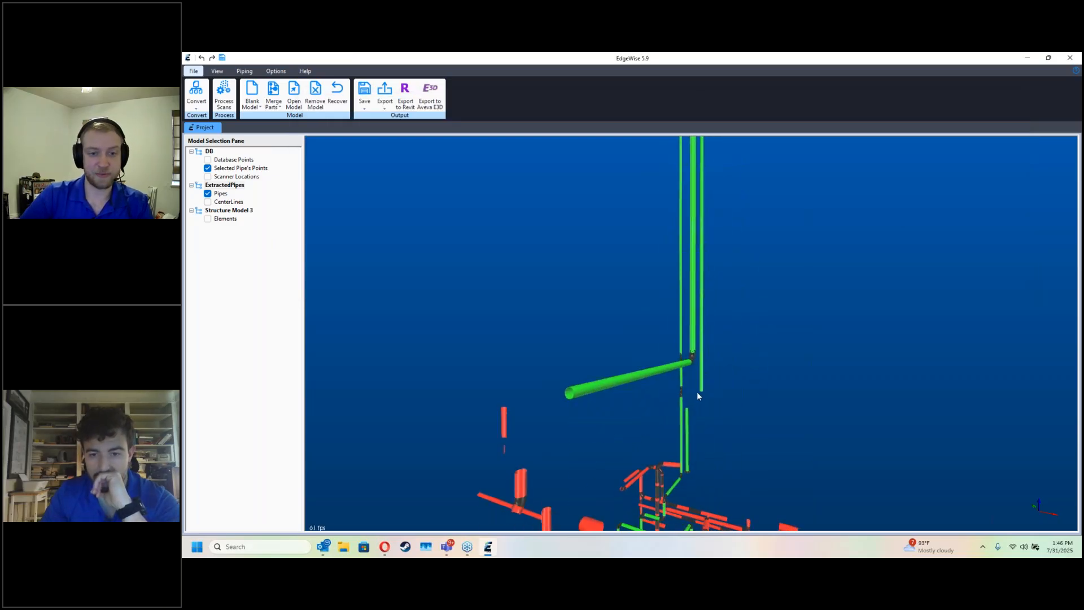
Step: Extract the short horizontal pipe beside the tower between the upper riser and the offset lower riser from the scan points
scroll(706, 402, "up", 5)
scroll(706, 400, "up", 4)
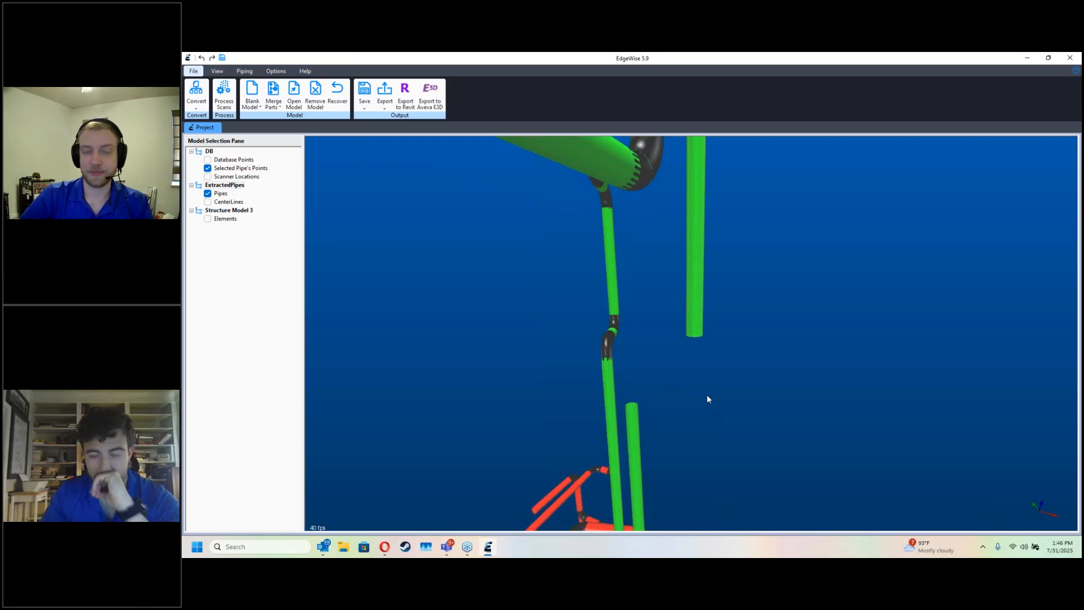
middle_click_drag(706, 389, 715, 343)
key("d")
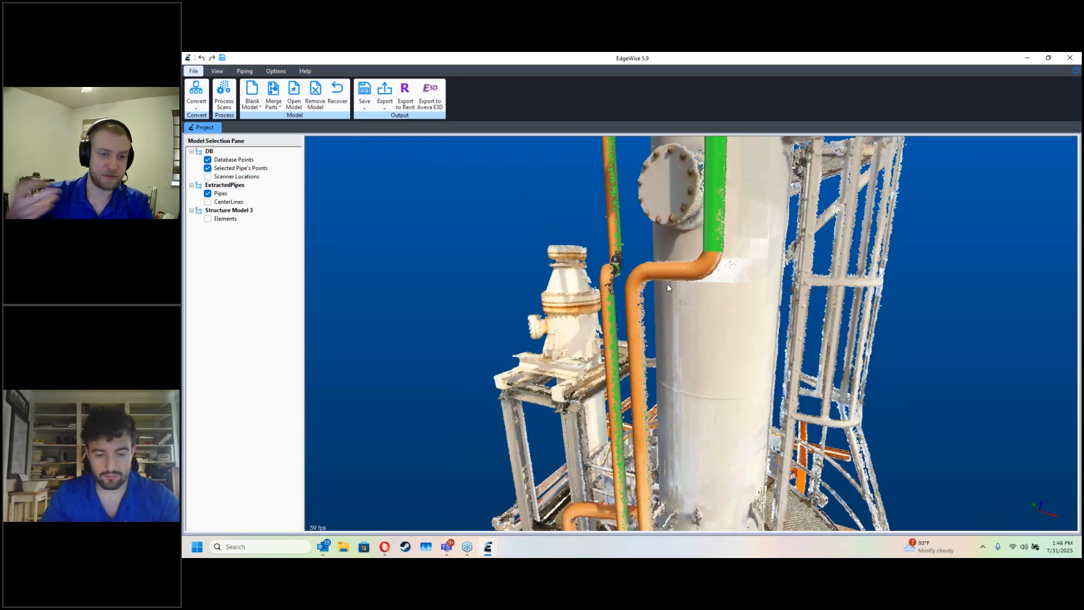
left_click(689, 283)
left_click(683, 257)
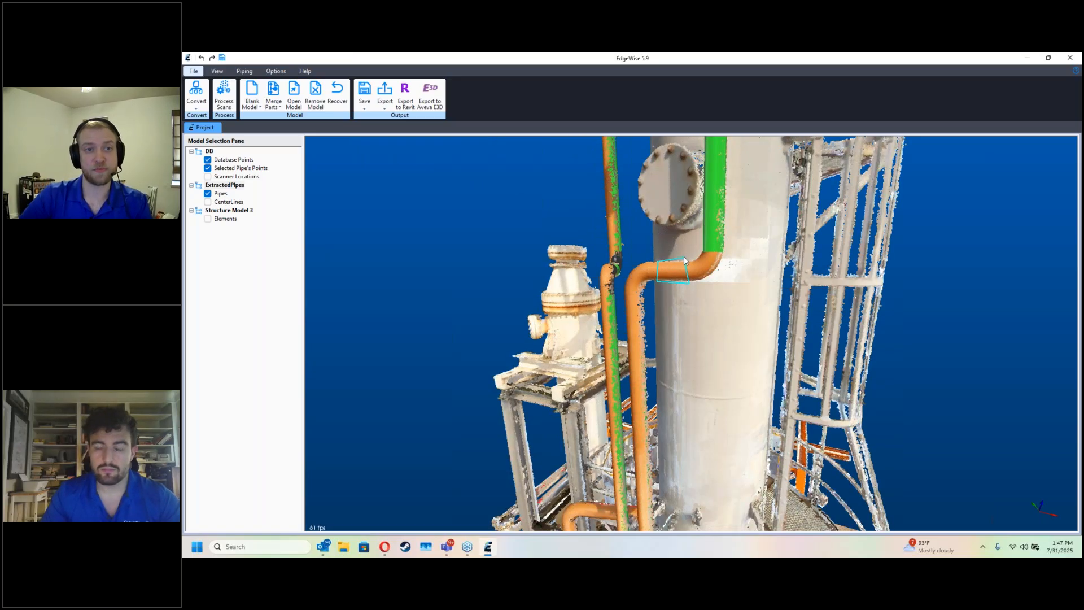
Step: Connect the upper riser through the new horizontal piece to the lower riser with elbows
key("d")
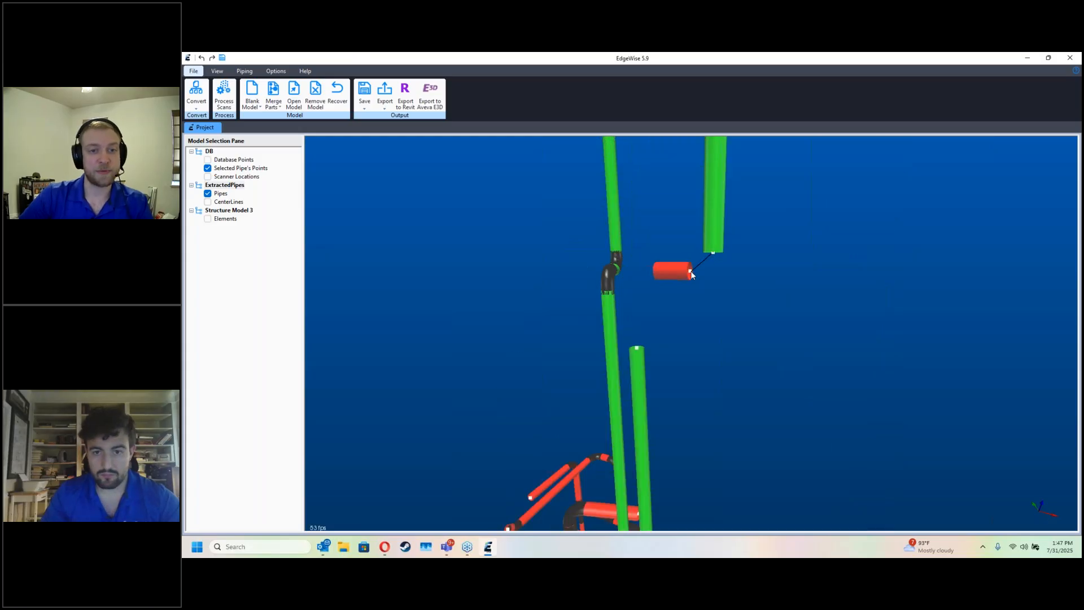
left_click(691, 273)
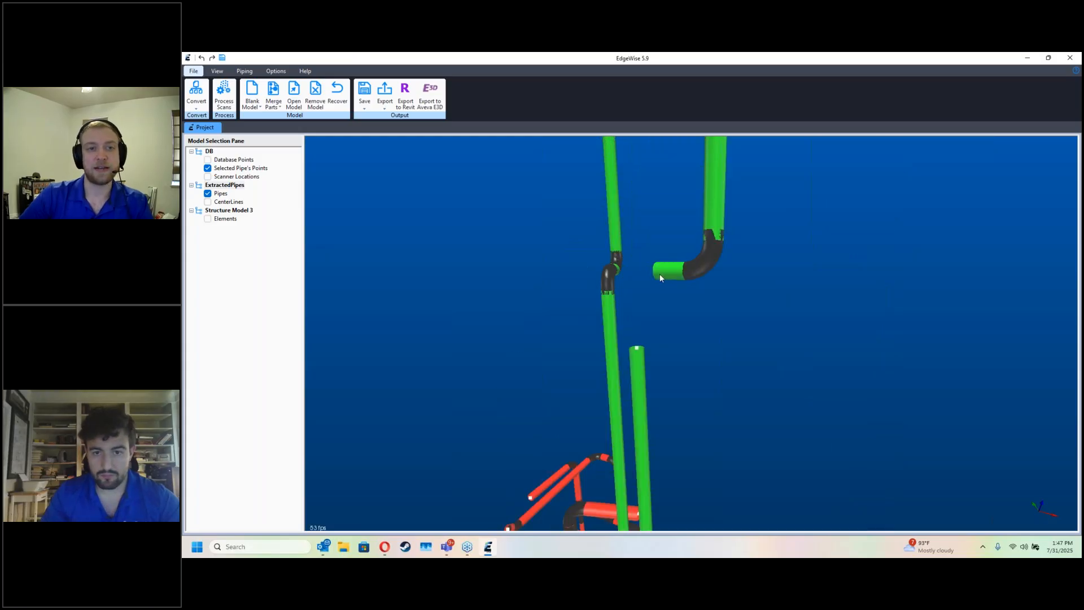
left_click(639, 351)
Step: Examine the scan points and extracted pipes around the tower base for runs that still need connecting
middle_click_drag(703, 380, 719, 299)
key("d")
scroll(709, 358, "down", 3)
key("d")
key("d")
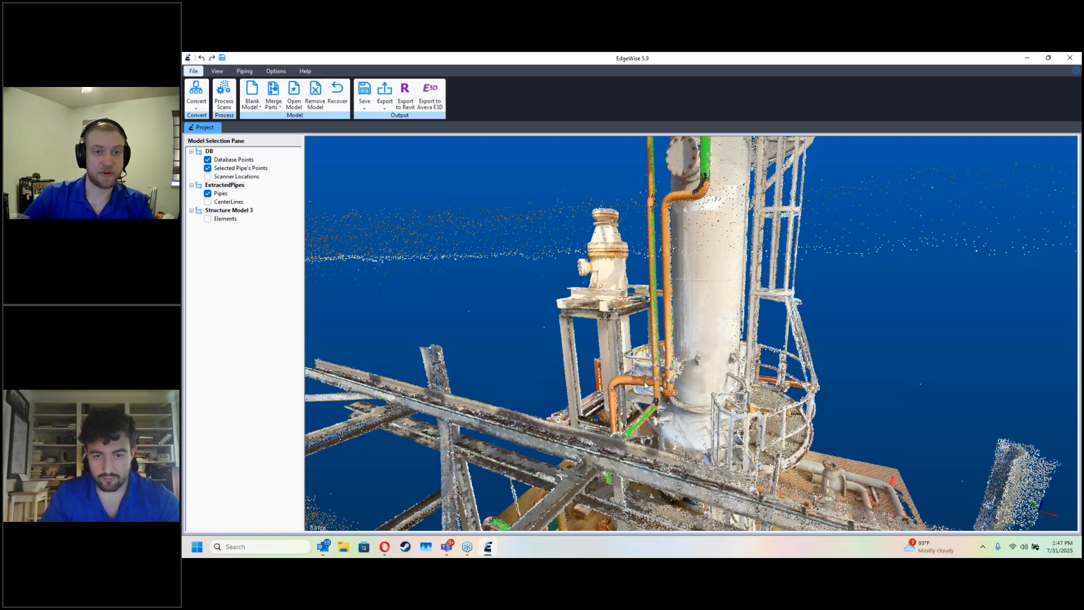
scroll(649, 387, "up", 5)
left_click_drag(656, 390, 707, 296)
scroll(761, 328, "up", 4)
scroll(712, 322, "up", 3)
key("d")
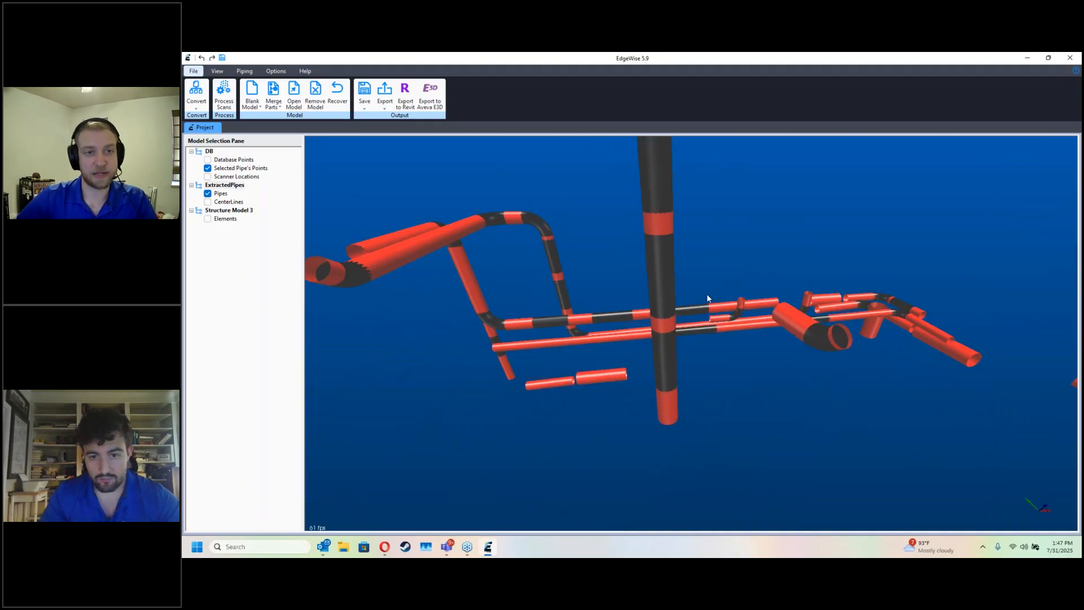
key("d")
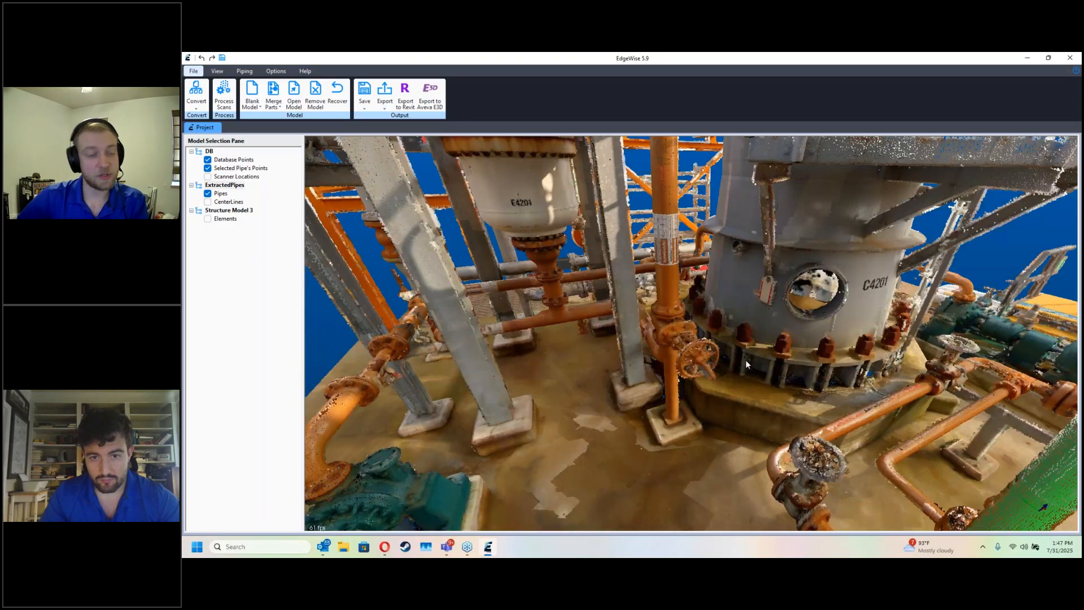
left_click_drag(745, 360, 815, 270)
key("d")
key("d")
key("d")
key("d")
key("space")
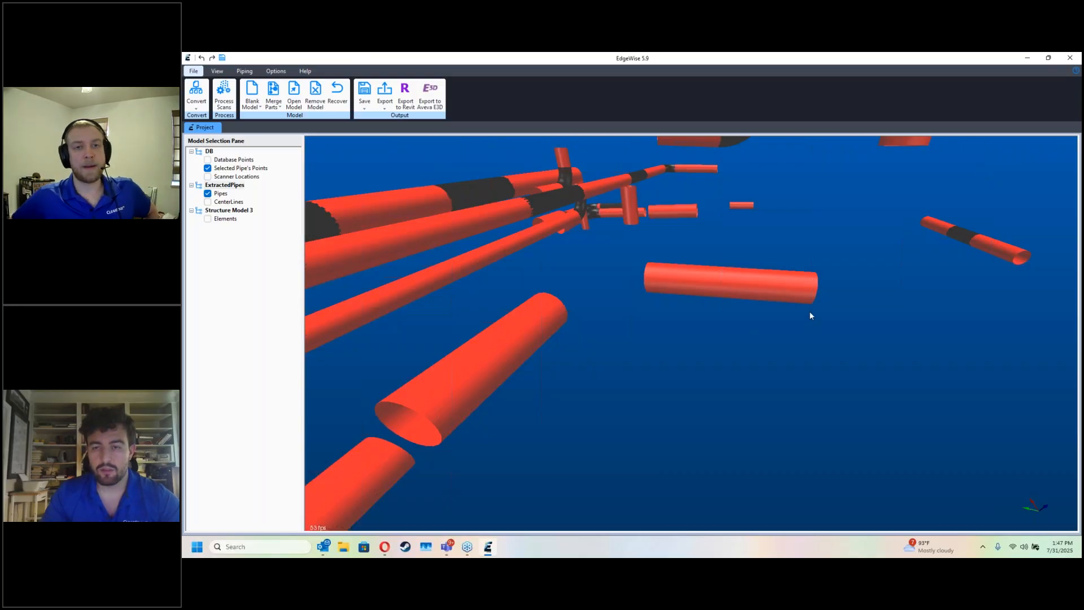
Step: Clean and approve the segmented vertical pipe chain near the tower base
scroll(815, 323, "down", 4)
left_click_drag(787, 339, 726, 344)
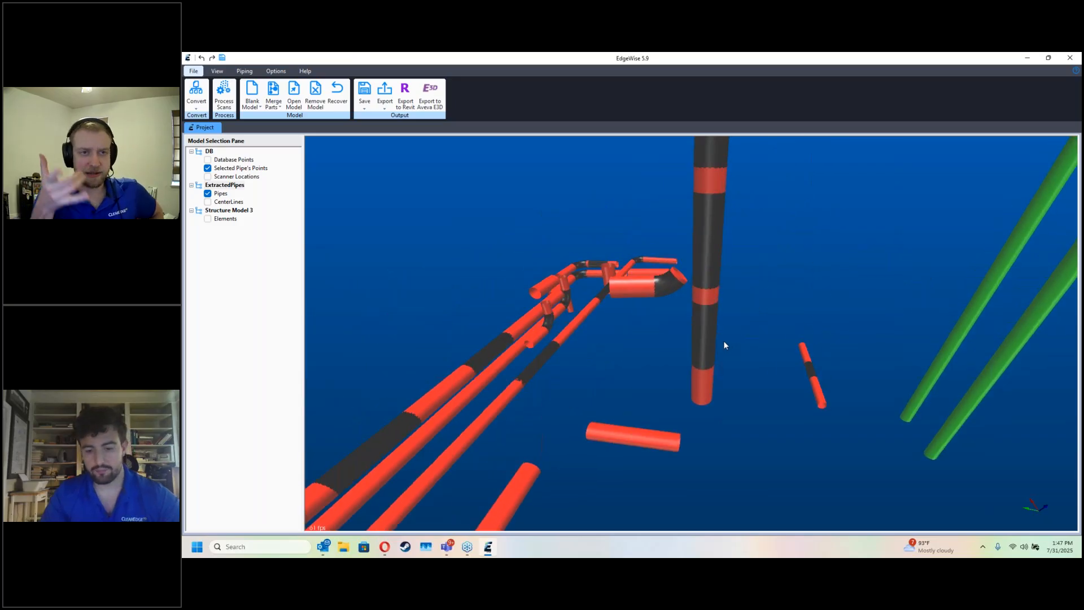
double_click(710, 334)
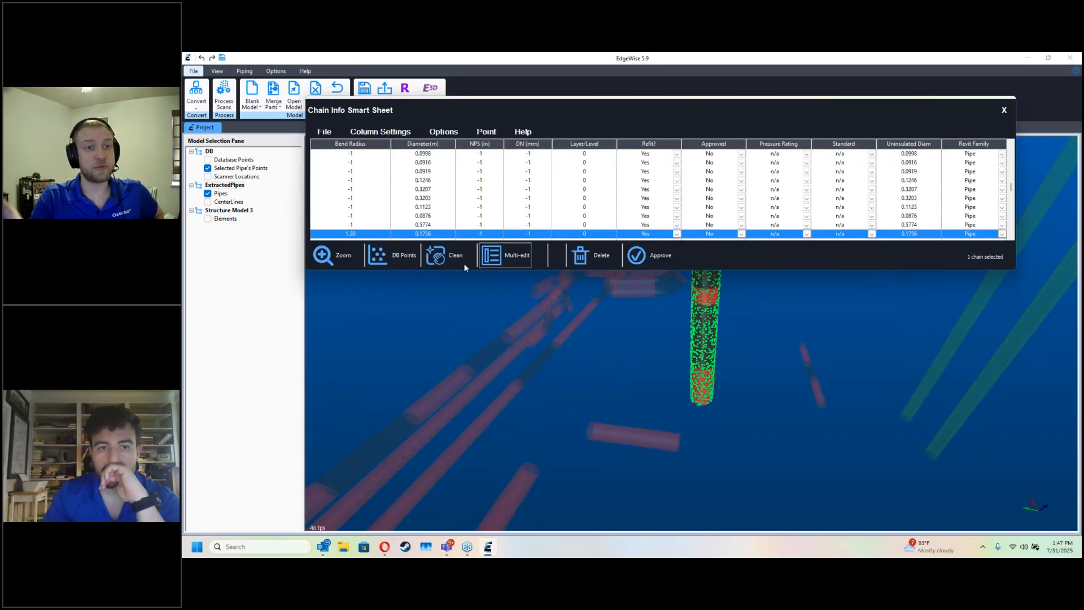
left_click(448, 258)
left_click(649, 221)
left_click(657, 255)
left_click(1002, 110)
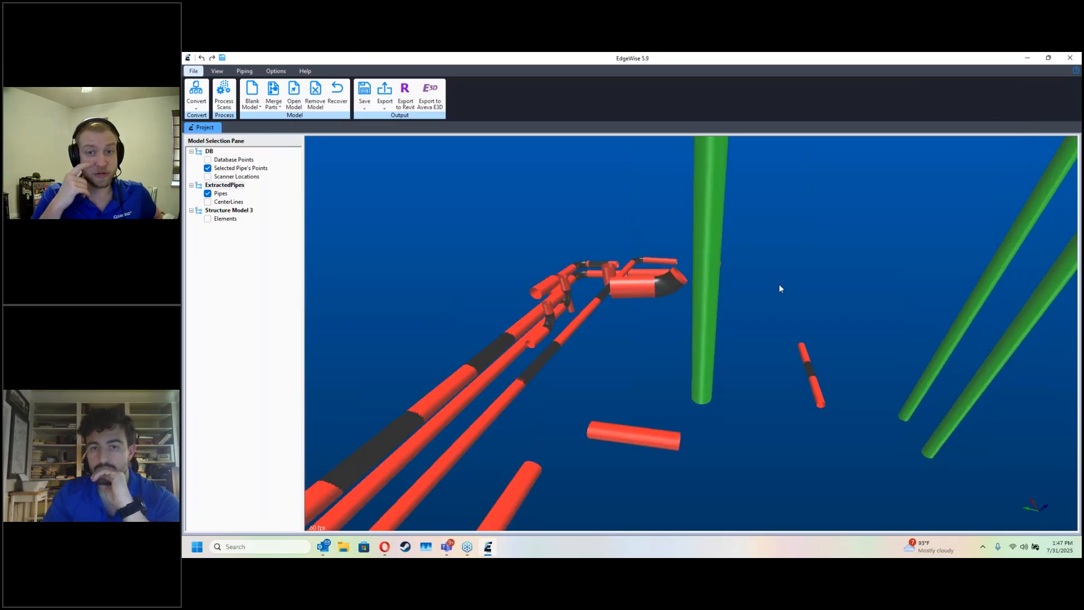
Step: Check the approved vertical pipe in the Chain Info Smart Sheet
scroll(771, 339, "down", 5)
scroll(722, 347, "up", 5)
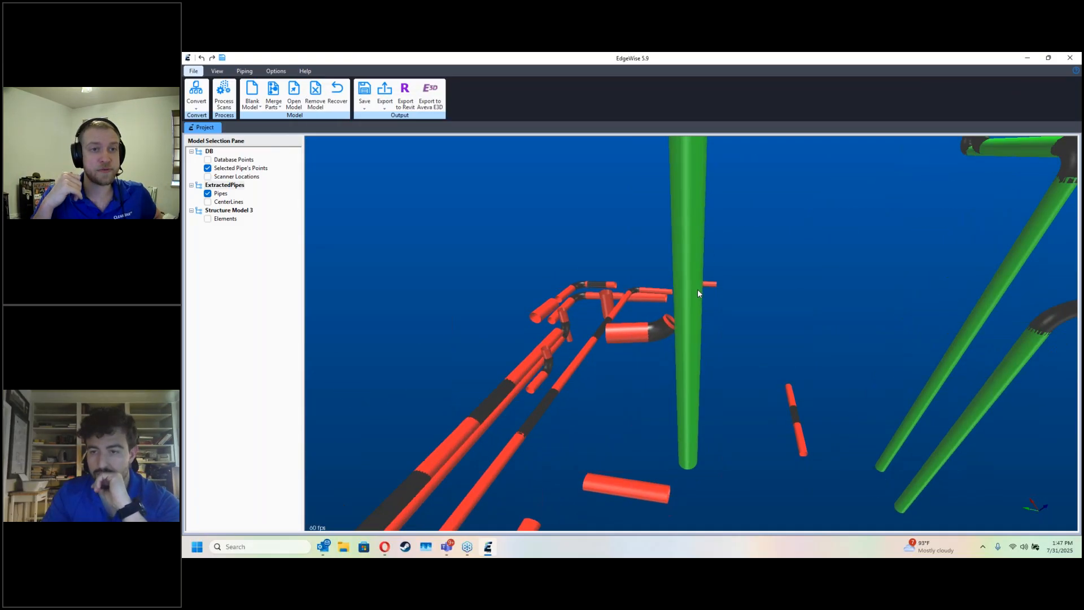
scroll(697, 282, "down", 3)
double_click(697, 250)
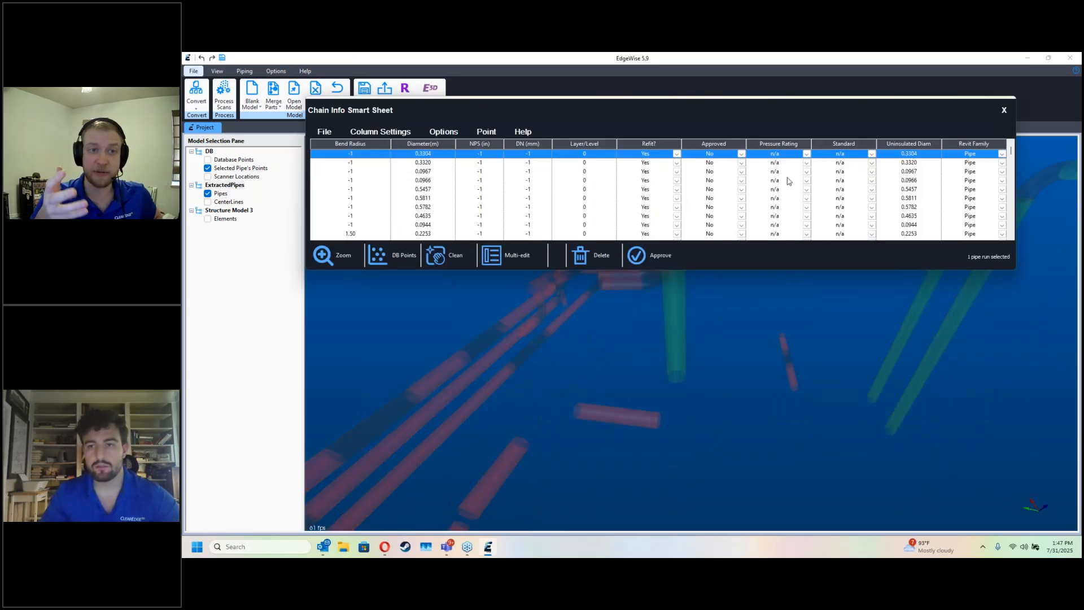
left_click(1005, 111)
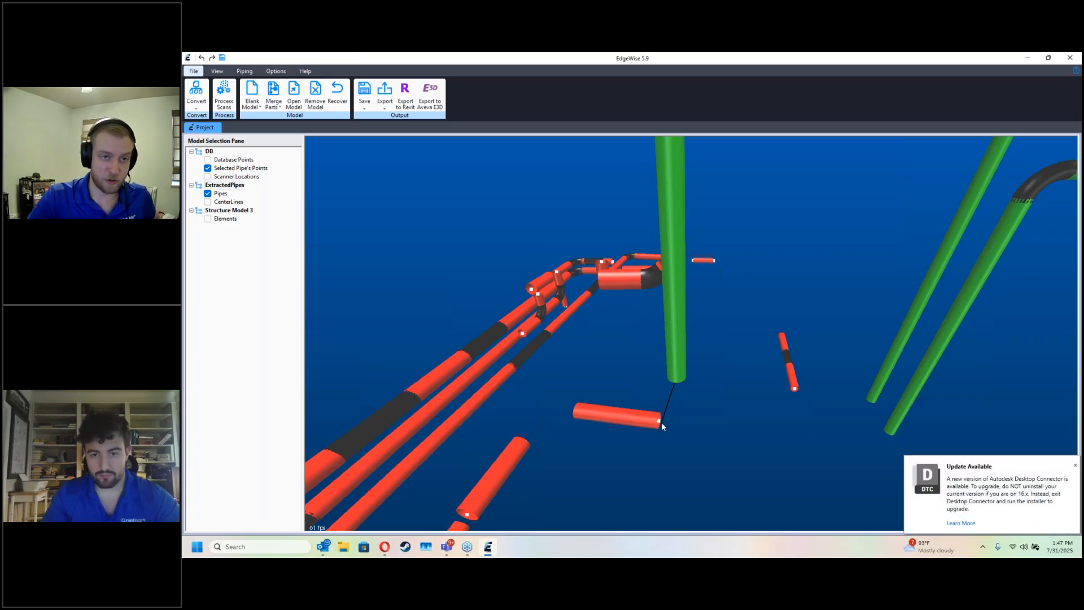
Step: Connect the vertical pipe's lower end to the short horizontal pipe and on to the adjacent pipe with elbows
left_click(655, 415)
left_click_drag(530, 431, 522, 442)
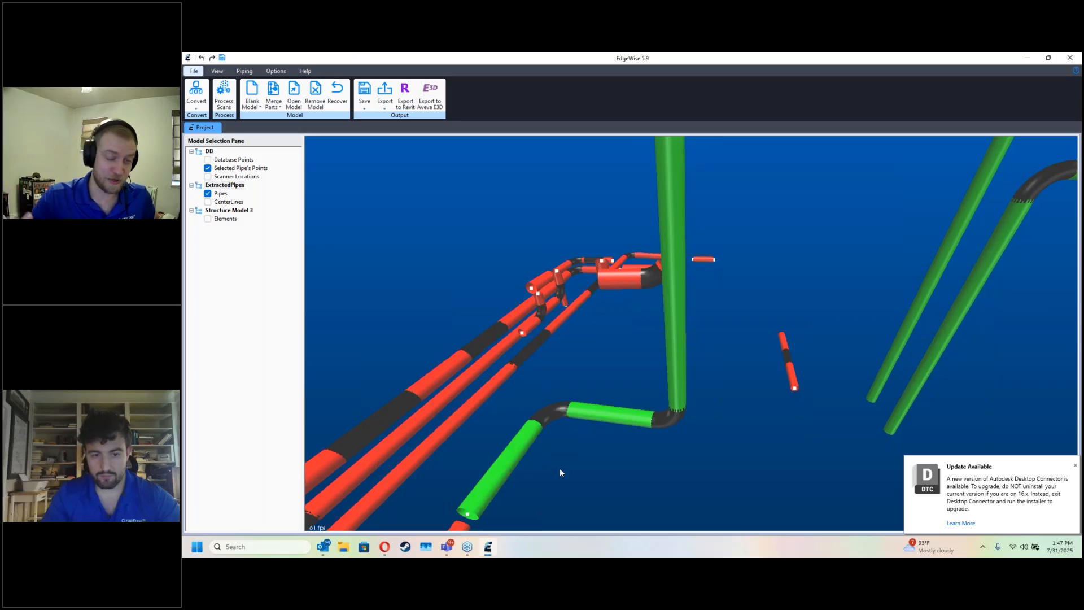
middle_click_drag(557, 460, 573, 394)
left_click_drag(573, 393, 521, 435)
middle_click_drag(521, 435, 557, 407)
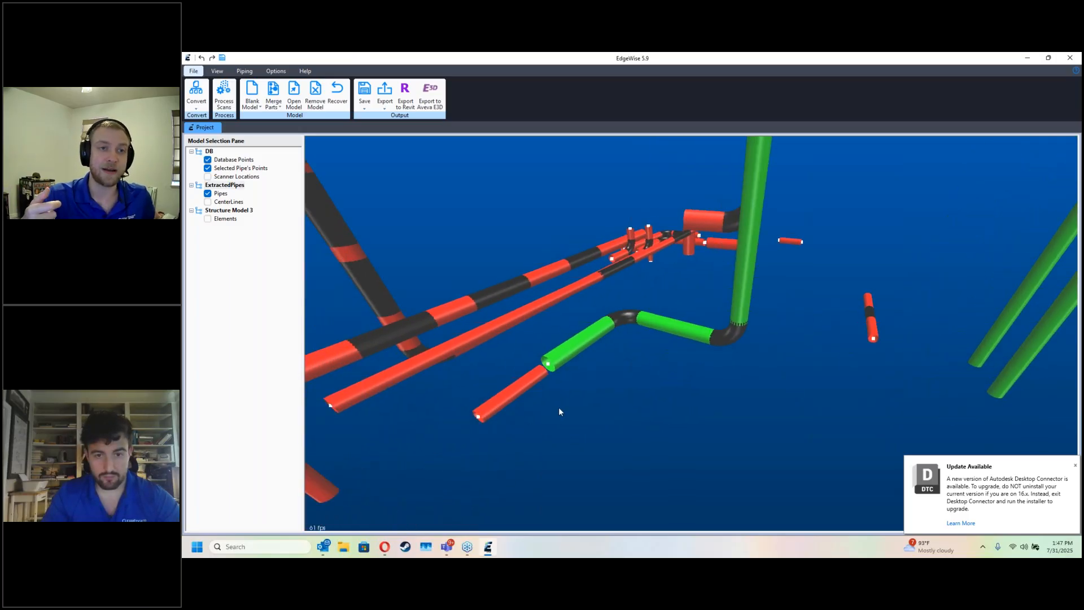
Step: Join the next in-line pipe to the run and extract the short pipe between its scanned lower elbow and the flange
key("d")
scroll(537, 381, "up", 2)
left_click_drag(522, 376, 716, 425)
key("d")
key("d")
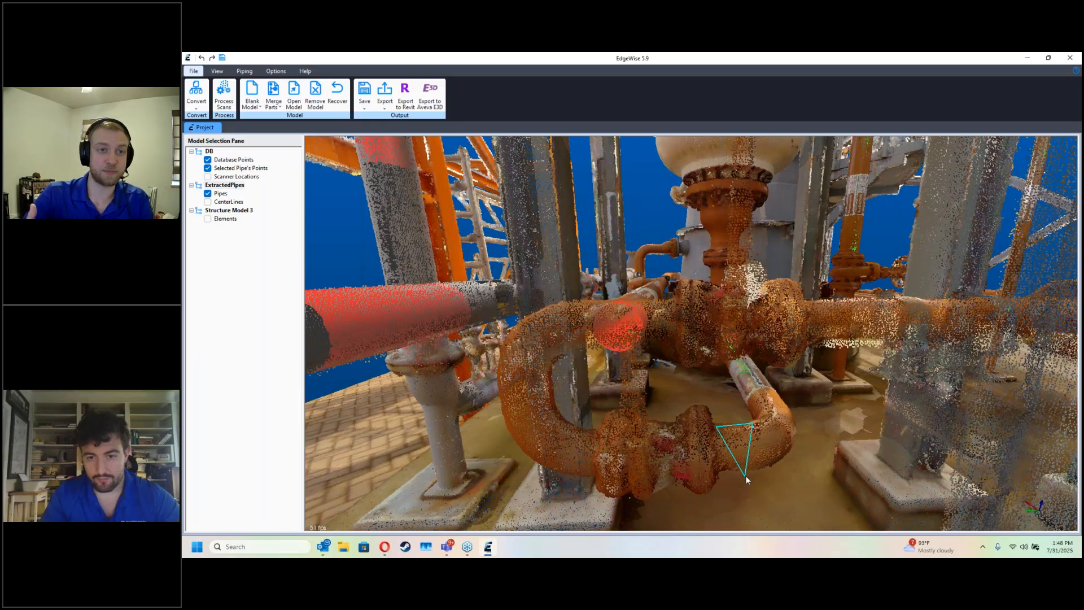
left_click(721, 479)
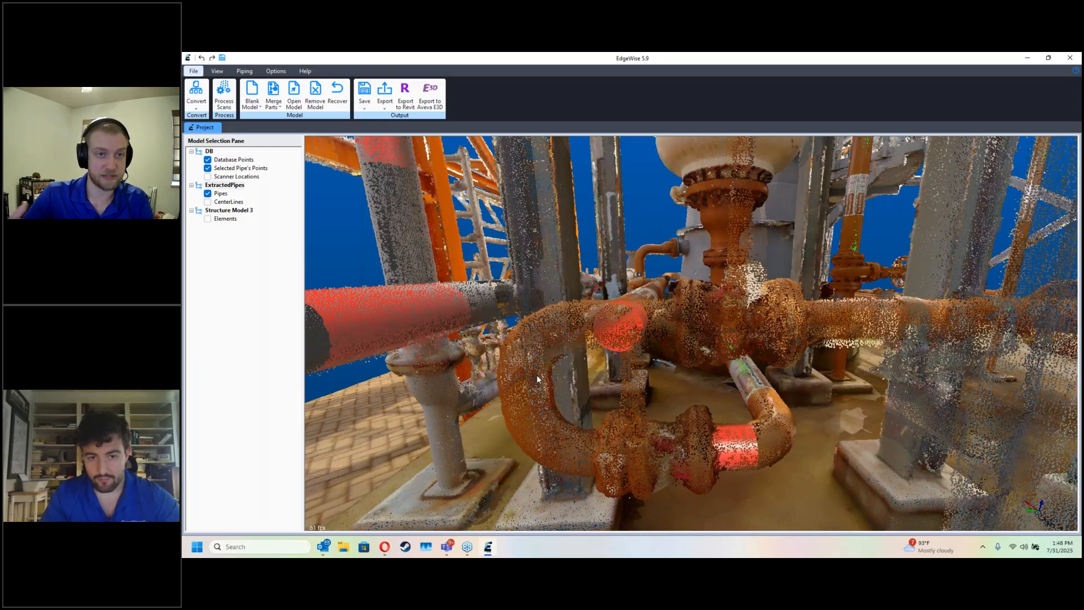
Step: Extract the vertical part of the scanned U-bend and the horizontal pipe above it
left_click_drag(497, 373, 554, 374)
left_click_drag(556, 418, 558, 418)
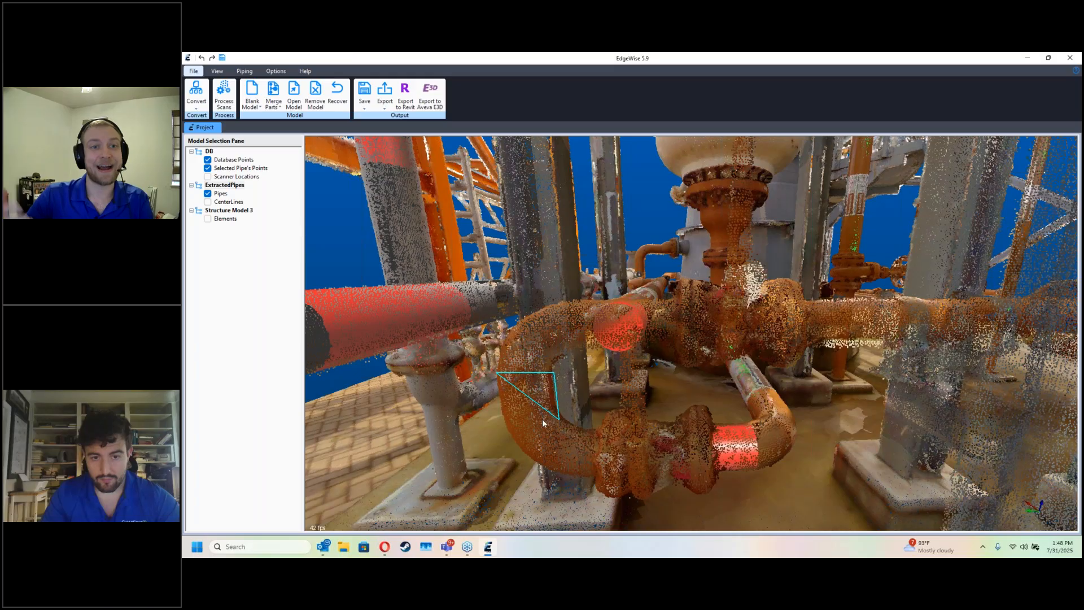
middle_click_drag(611, 408, 593, 422)
left_click(565, 298)
left_click(564, 350)
left_click(652, 343)
double_click(657, 291)
Step: Connect the run to the short pipe by the flange and through to the U-bend's lower end, redoing the last connection
key("d")
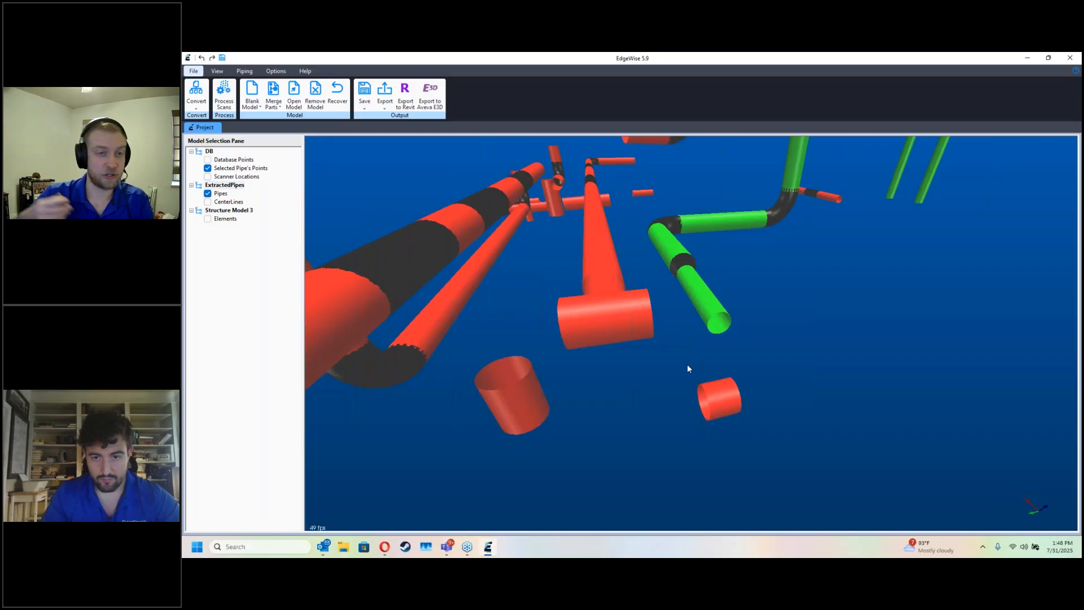
middle_click_drag(696, 365, 706, 370)
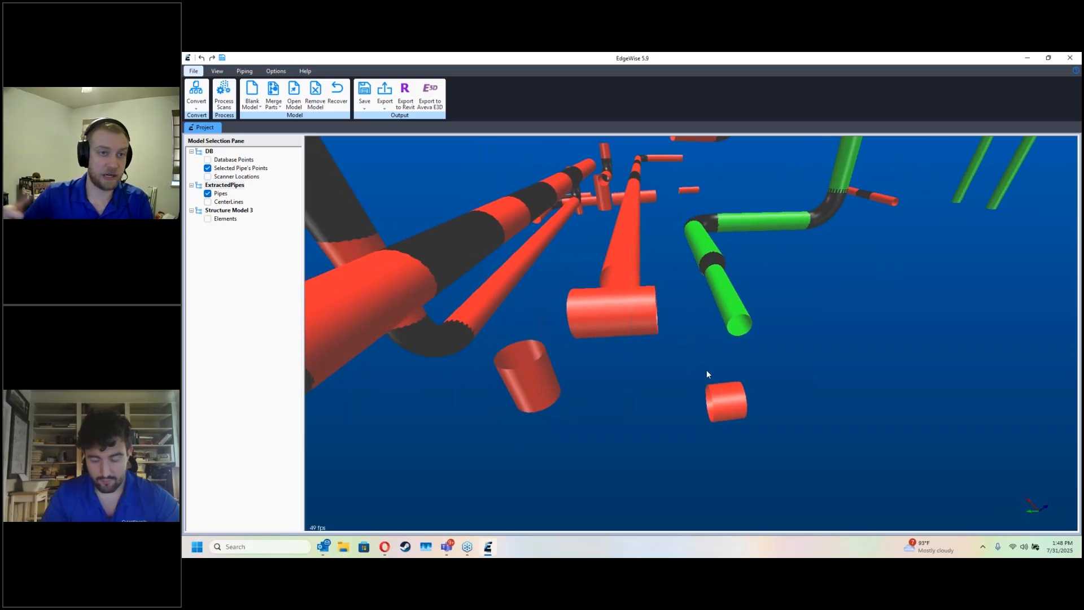
left_click(742, 402)
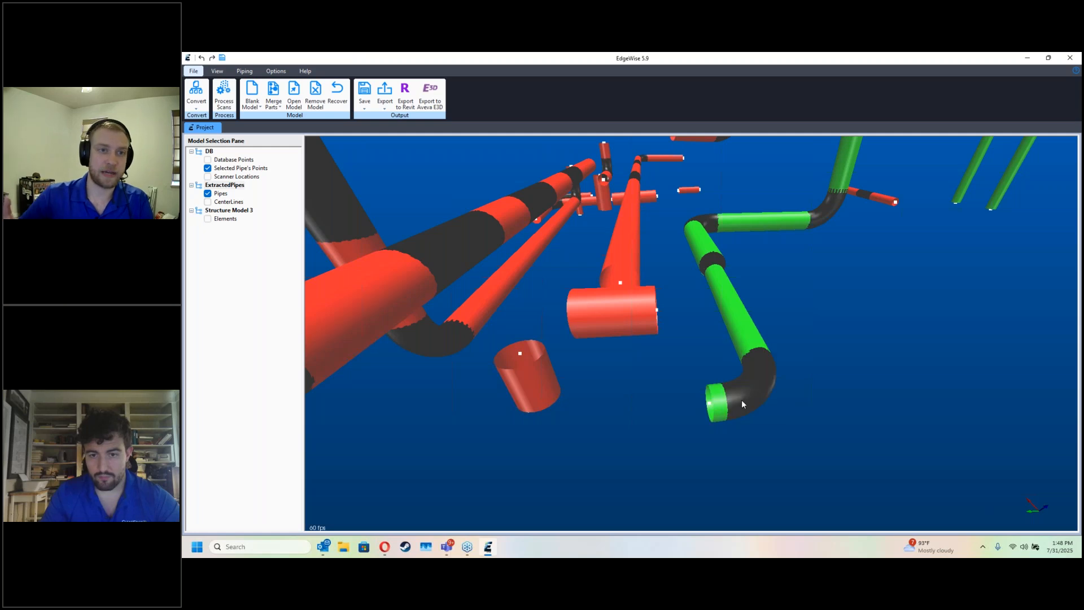
left_click(537, 397)
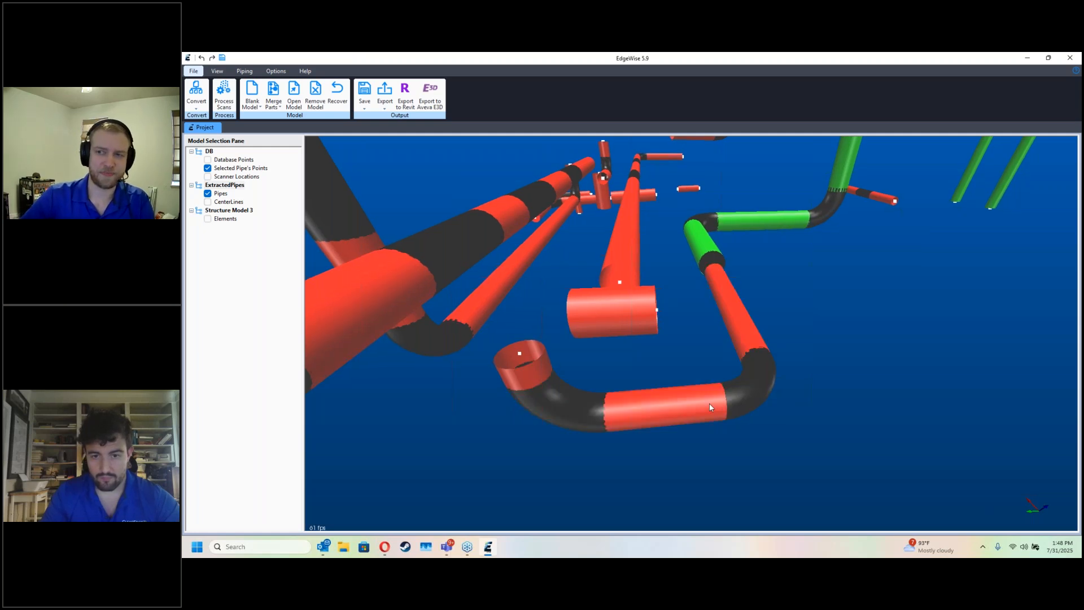
key("ctrl+z")
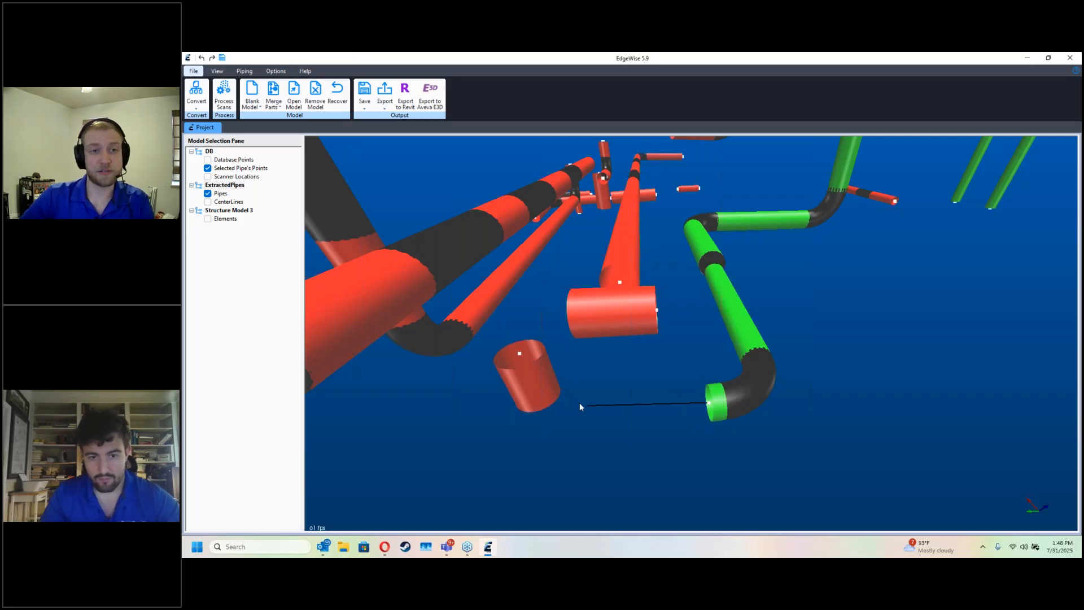
left_click(537, 398)
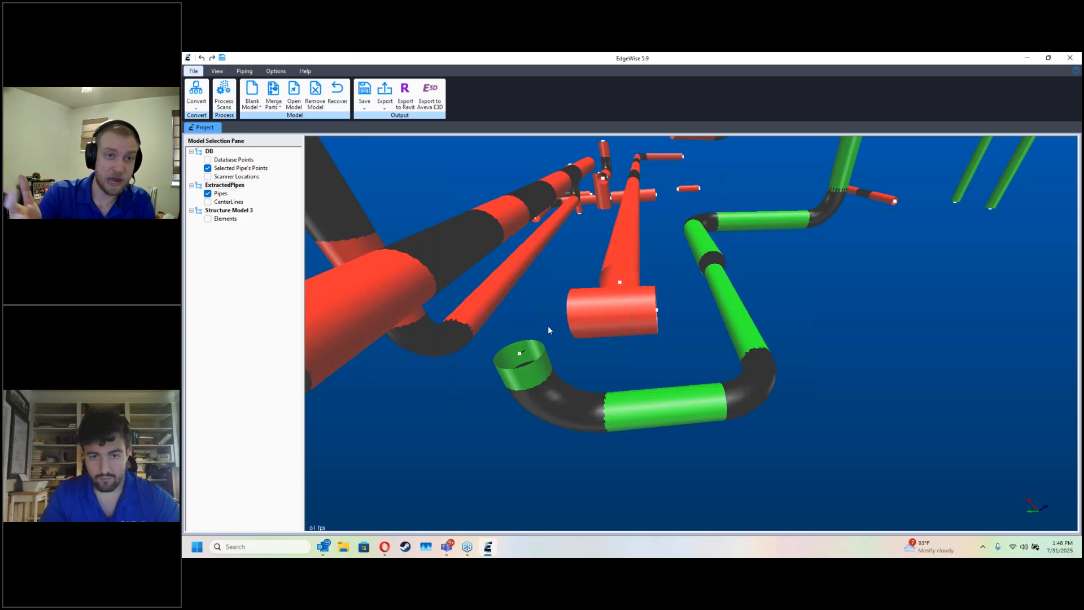
Step: Connect the U-bend's vertical piece to the upper horizontal pipe with an elbow
left_click_drag(548, 325, 580, 312)
left_click_drag(690, 334, 624, 288)
key("super")
key("super")
Step: Set the bend radius of the U-bend's upper elbow to 1.101 times the OD
key("space")
double_click(575, 330)
left_click_drag(227, 99, 222, 100)
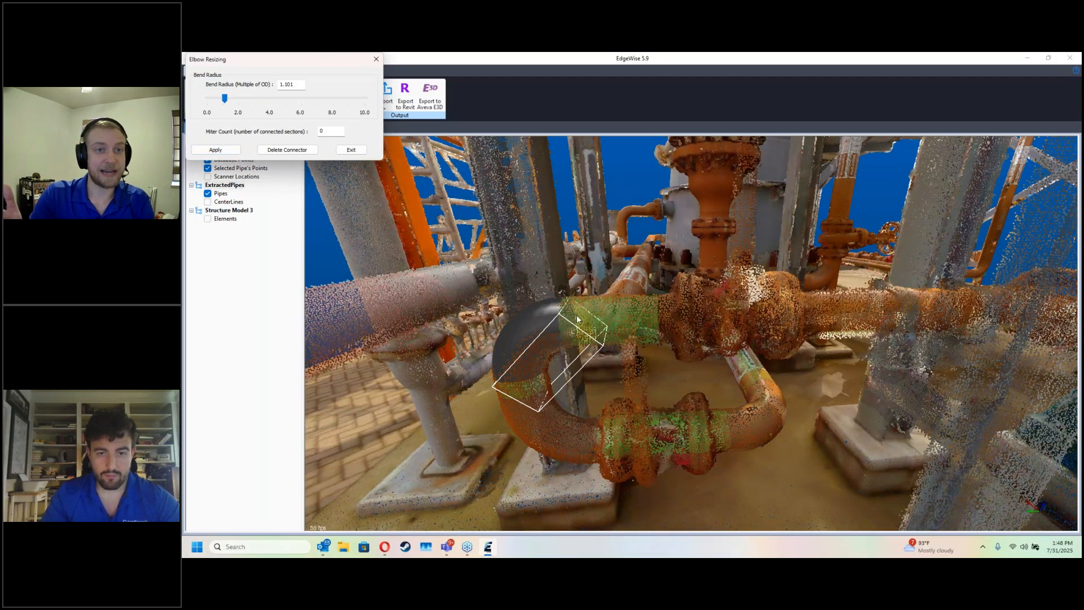
left_click(605, 352)
key("Escape")
Step: Extend the upper horizontal pipe to the valve flange and join the perpendicular pipe to it with a tee
left_click_drag(621, 370, 622, 415)
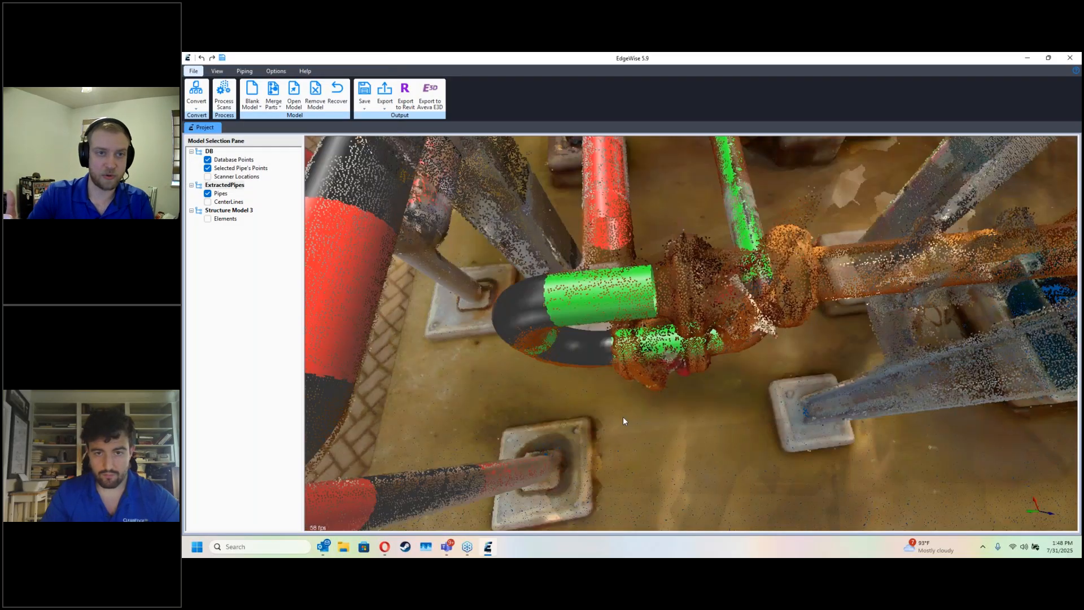
left_click_drag(608, 347, 610, 373)
left_click(617, 346)
left_click_drag(658, 341, 676, 339)
key("Escape")
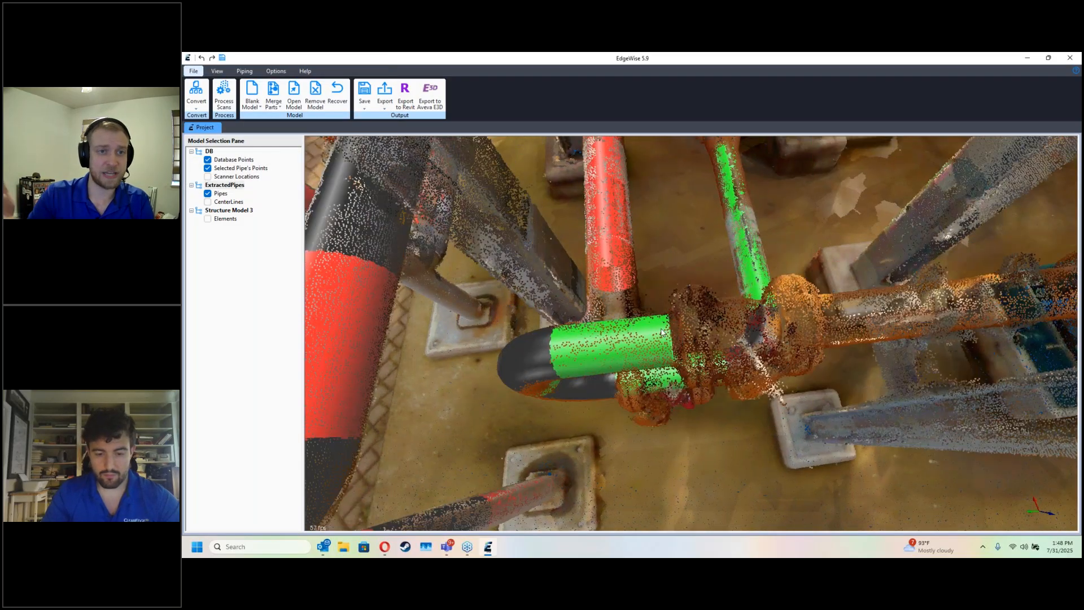
left_click_drag(616, 281, 615, 342)
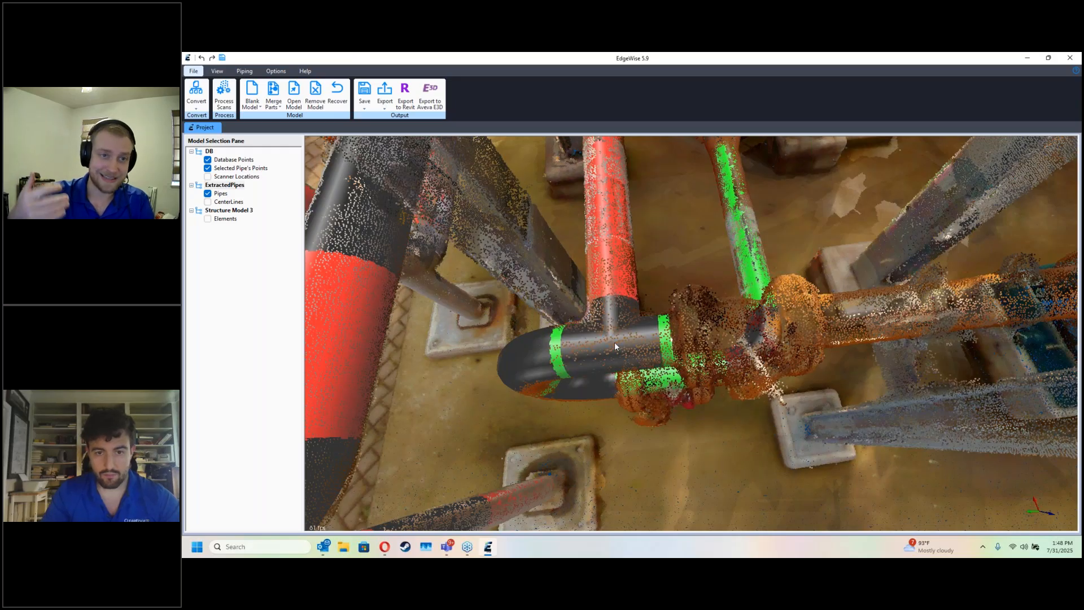
key("d")
Step: Clean and approve the long segmented pipe chain with the elbow at its end
left_click_drag(695, 277, 650, 403)
key("s")
key("d")
left_click(648, 398)
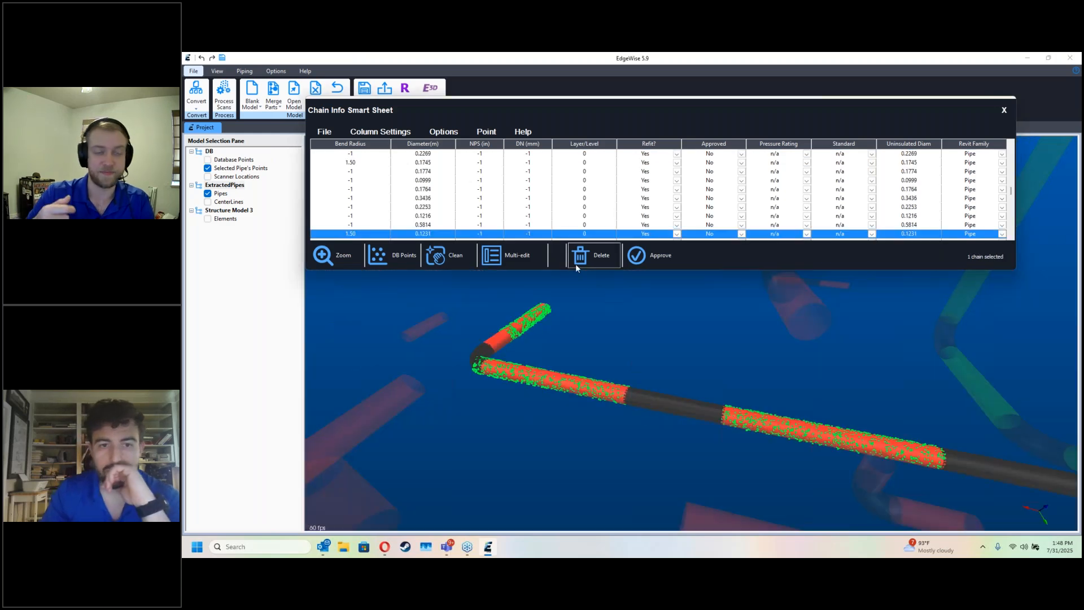
left_click(443, 257)
left_click(660, 210)
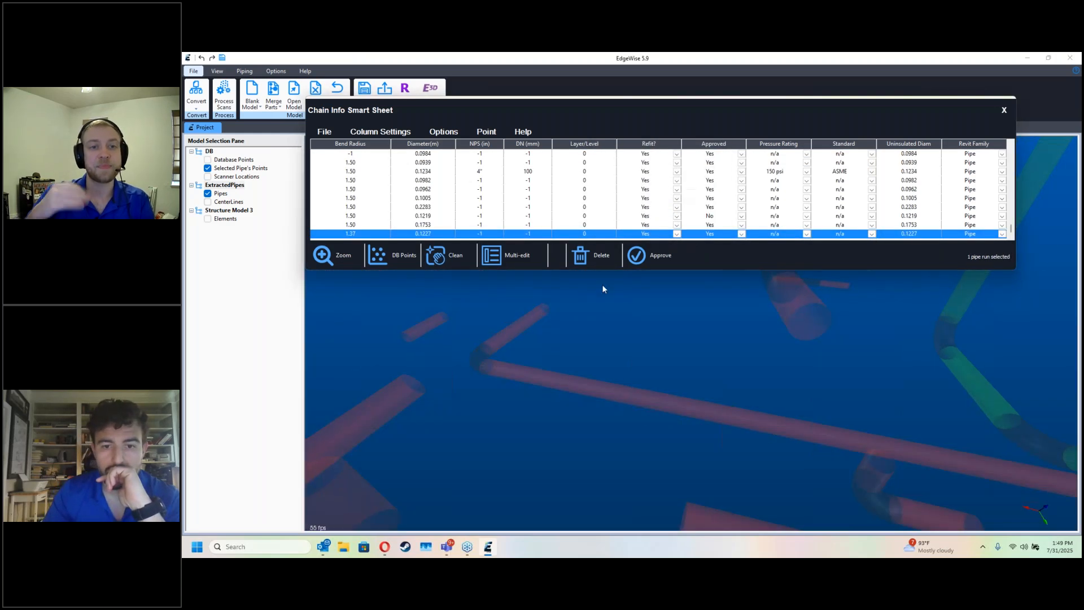
left_click(577, 383)
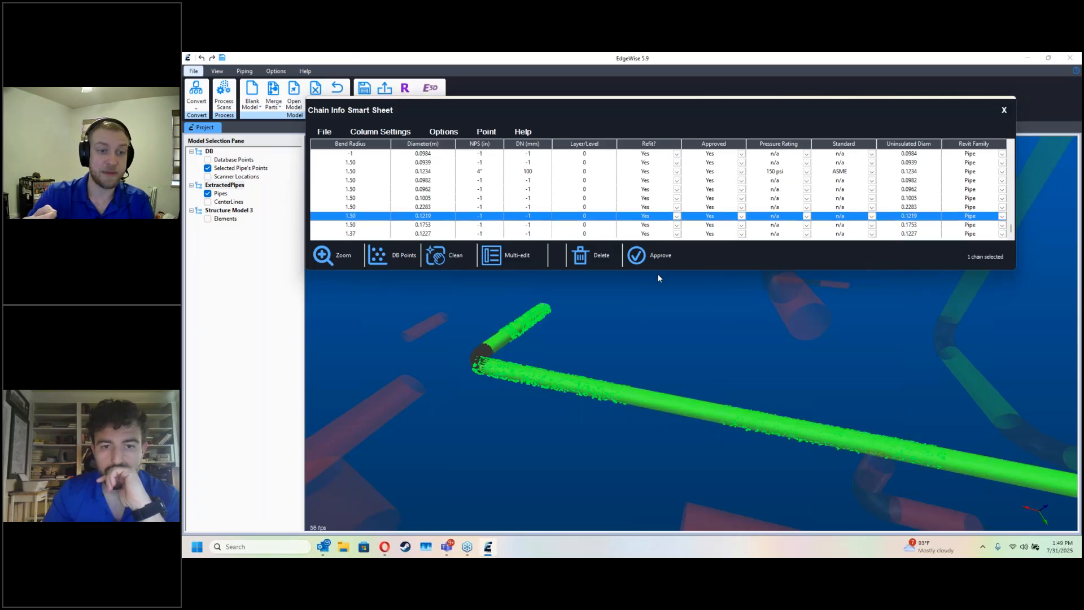
left_click(1003, 110)
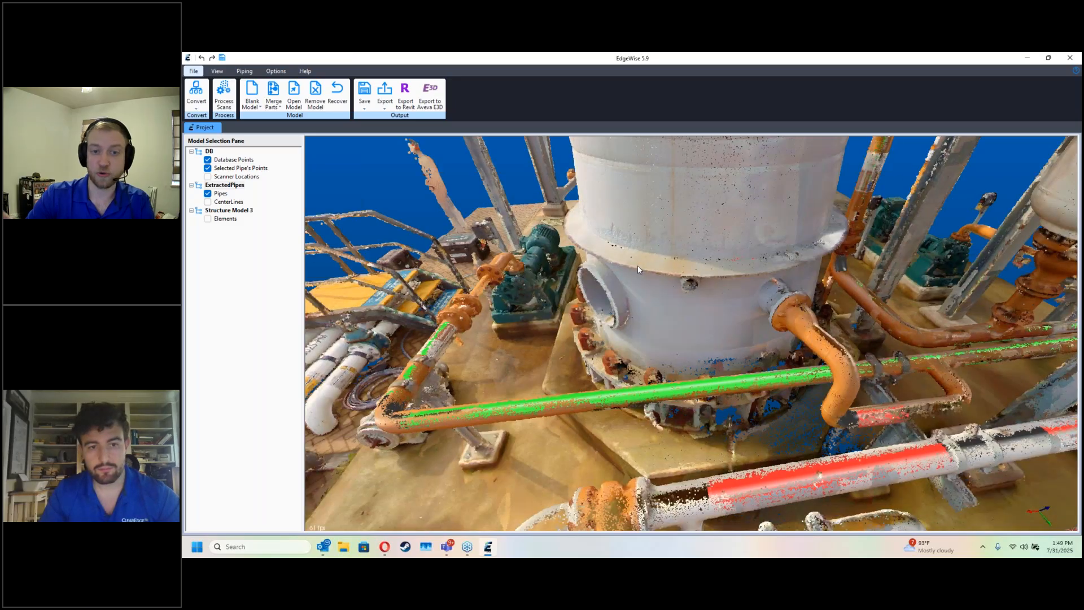
Step: Adjust the end of the horizontal pipe near the tank base to meet the scanned valve flange
left_click_drag(638, 269, 667, 286)
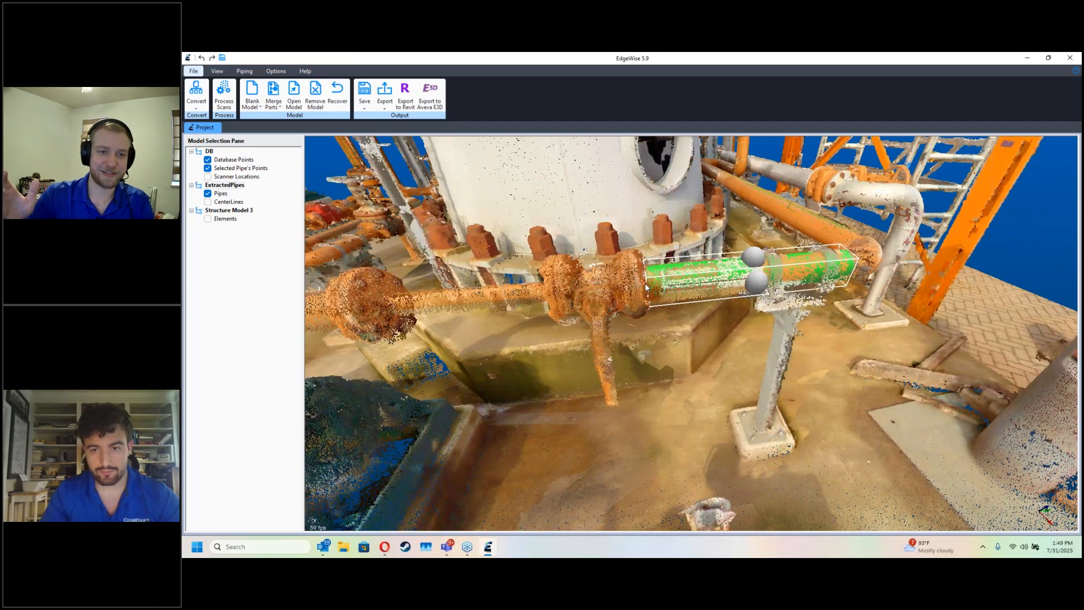
left_click_drag(634, 358, 693, 405)
key("d")
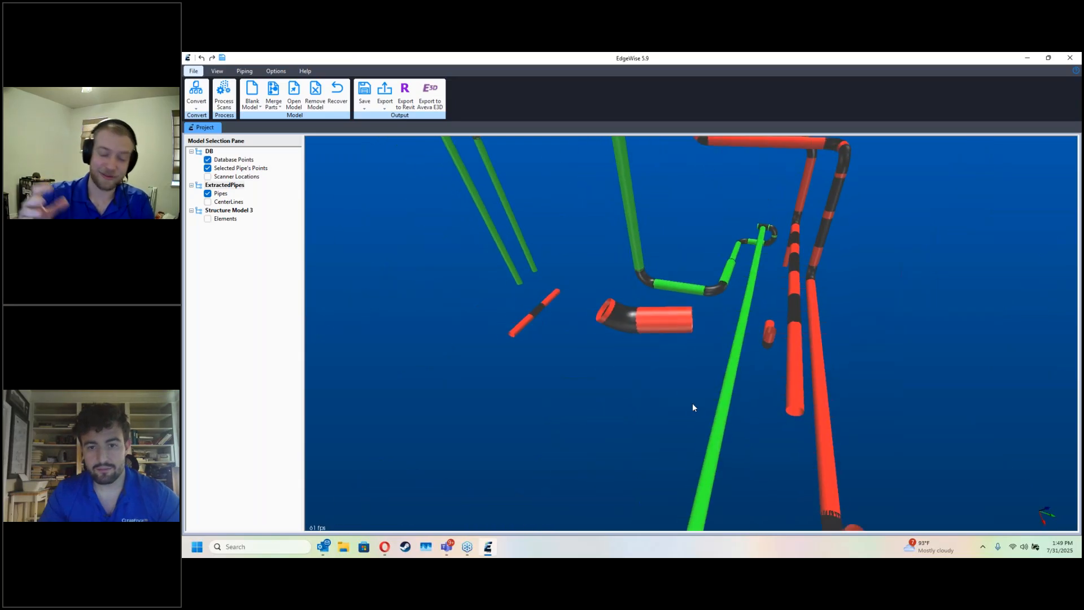
key("d")
key("d")
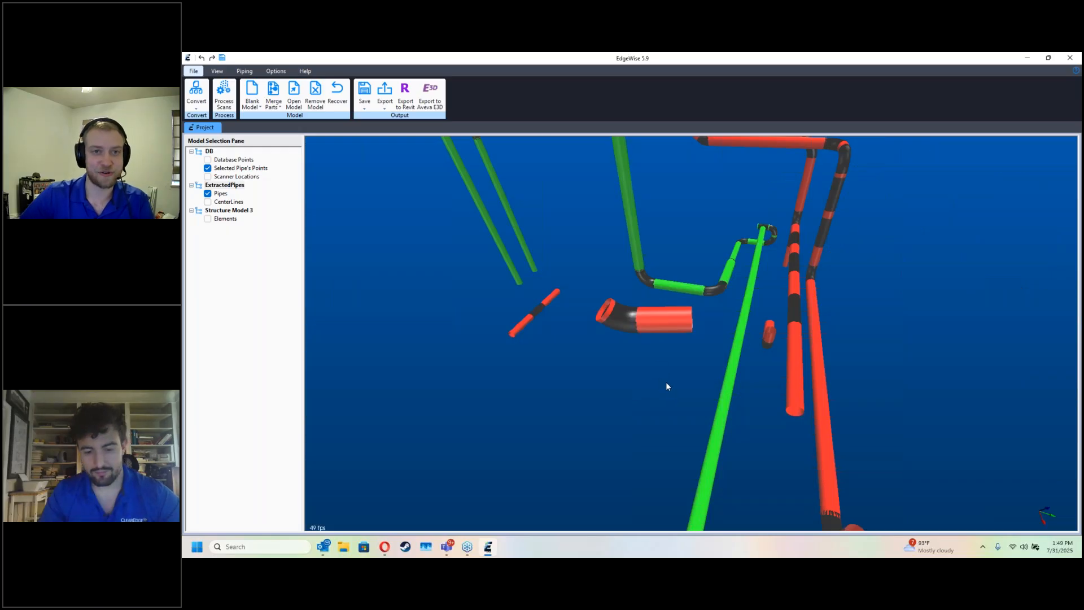
Step: Delete the loose red elbow pipe and the small diagonal pipe beside it
left_click(599, 313)
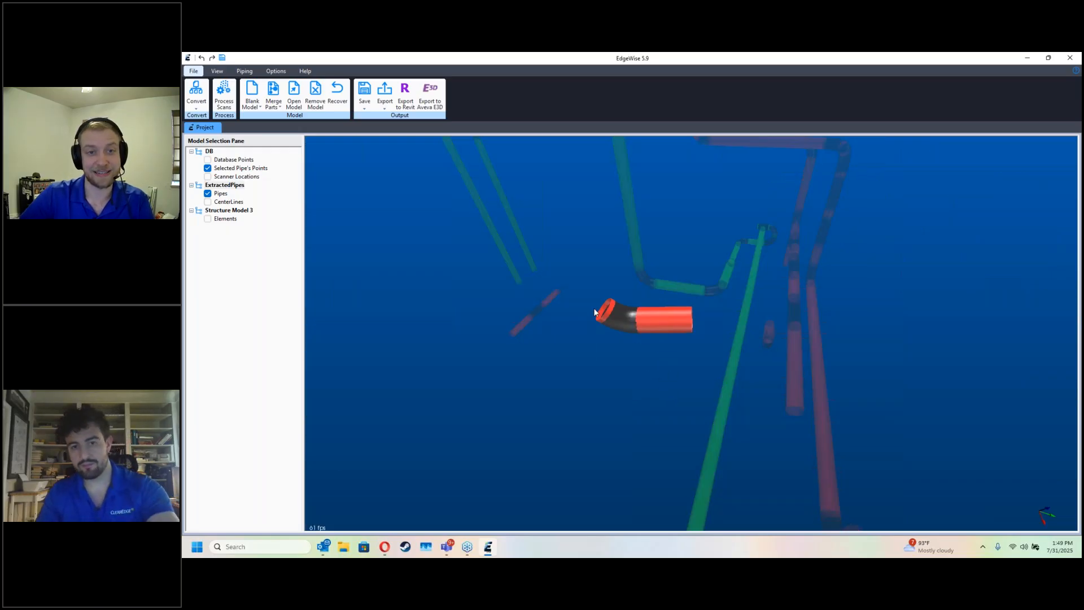
key("Delete")
left_click_drag(592, 354, 520, 296)
key("Delete")
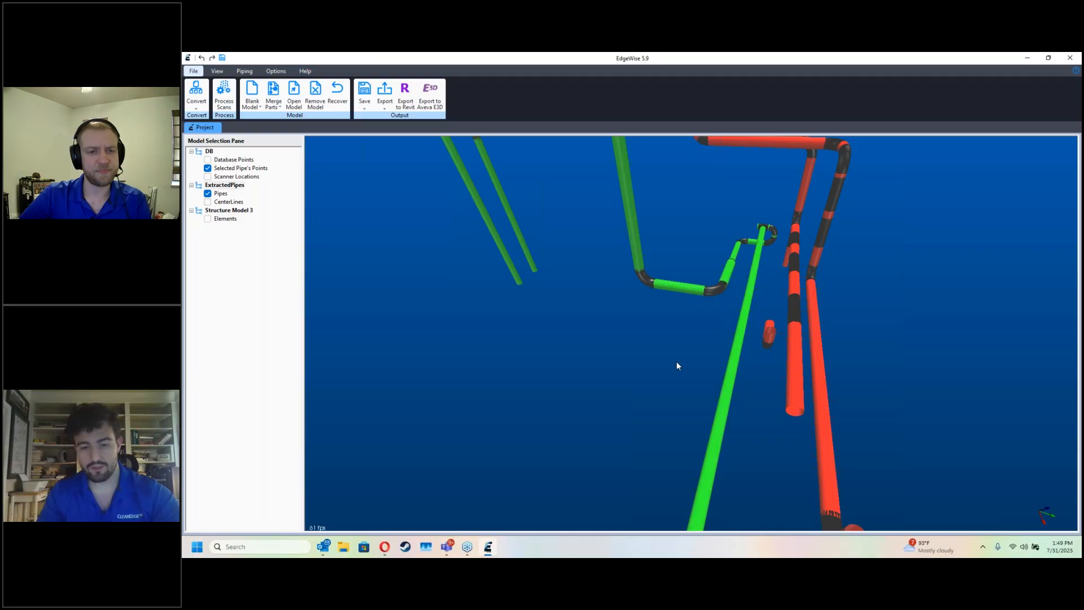
Step: Open the Chain Info Smart Sheet and highlight individual chains in the model to locate their rows
key("s")
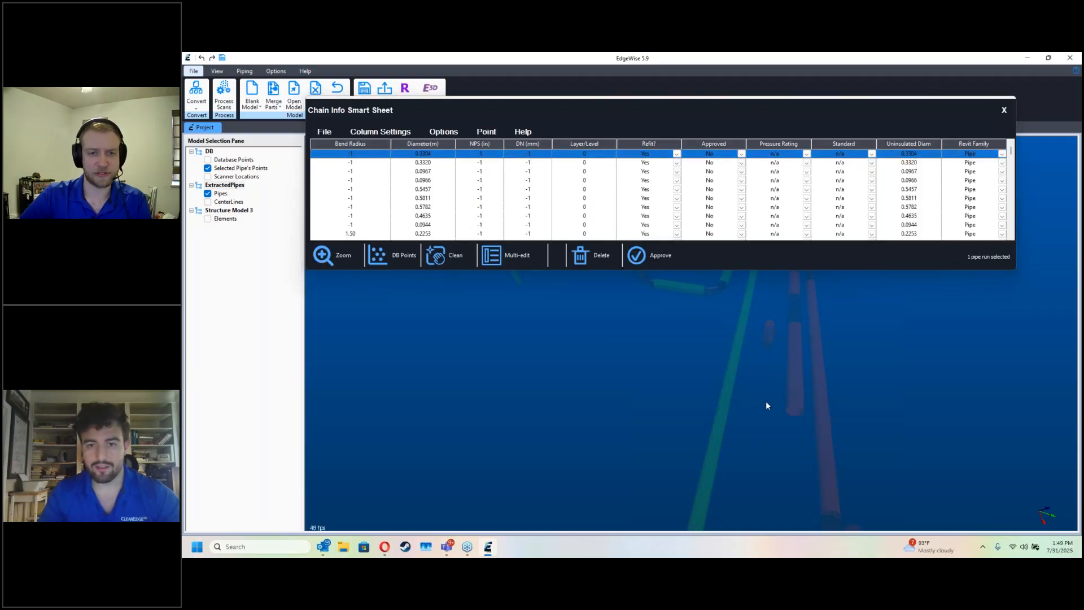
left_click(729, 395)
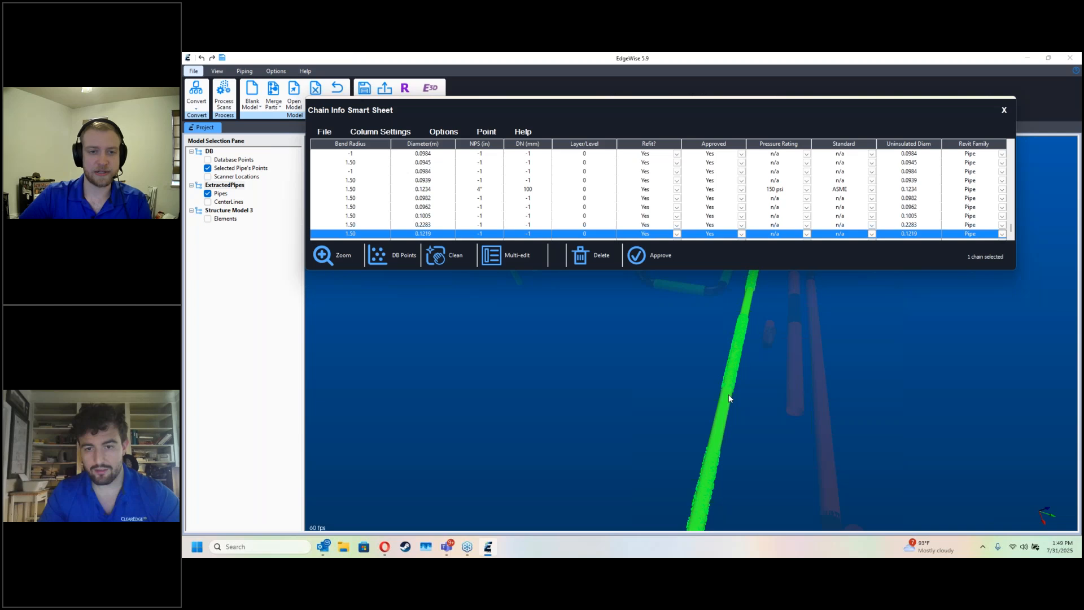
left_click(630, 235)
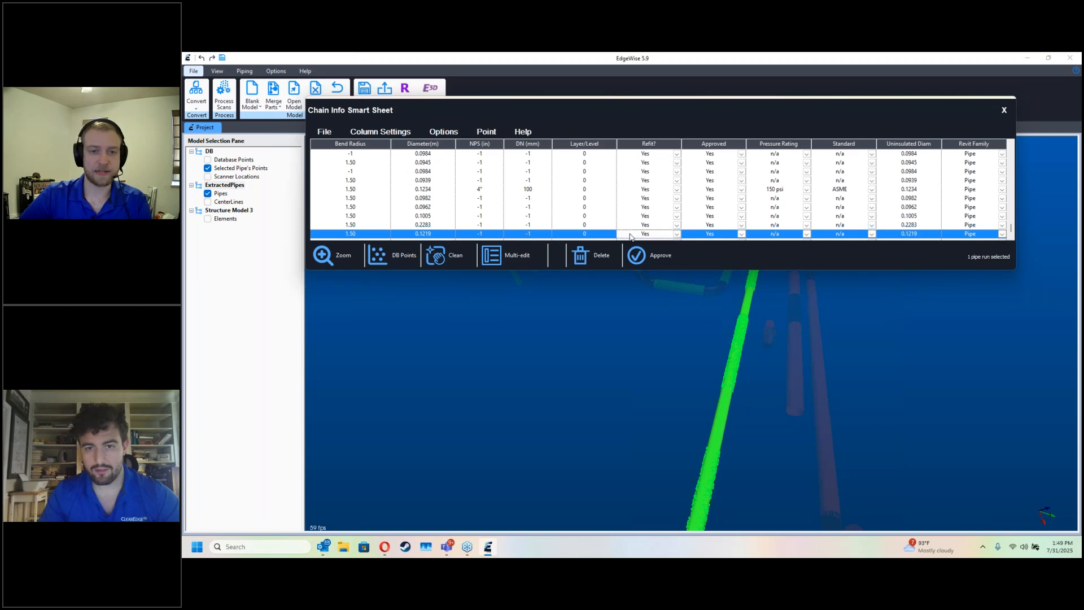
left_click(730, 397)
left_click(698, 287, "ctrl")
left_click(794, 368, "ctrl")
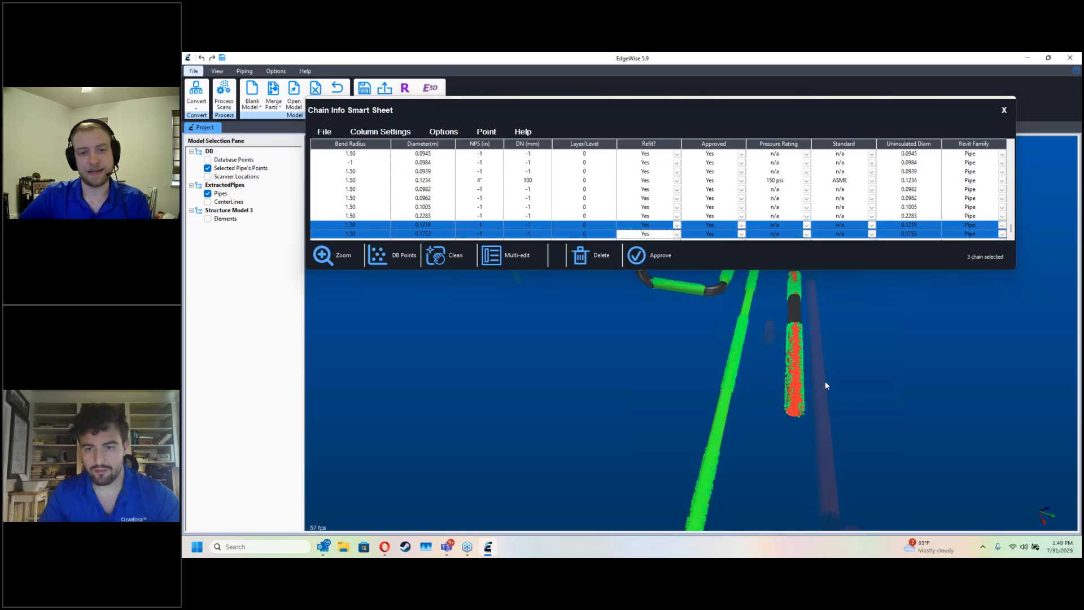
left_click(792, 388, "ctrl")
left_click(726, 399, "ctrl")
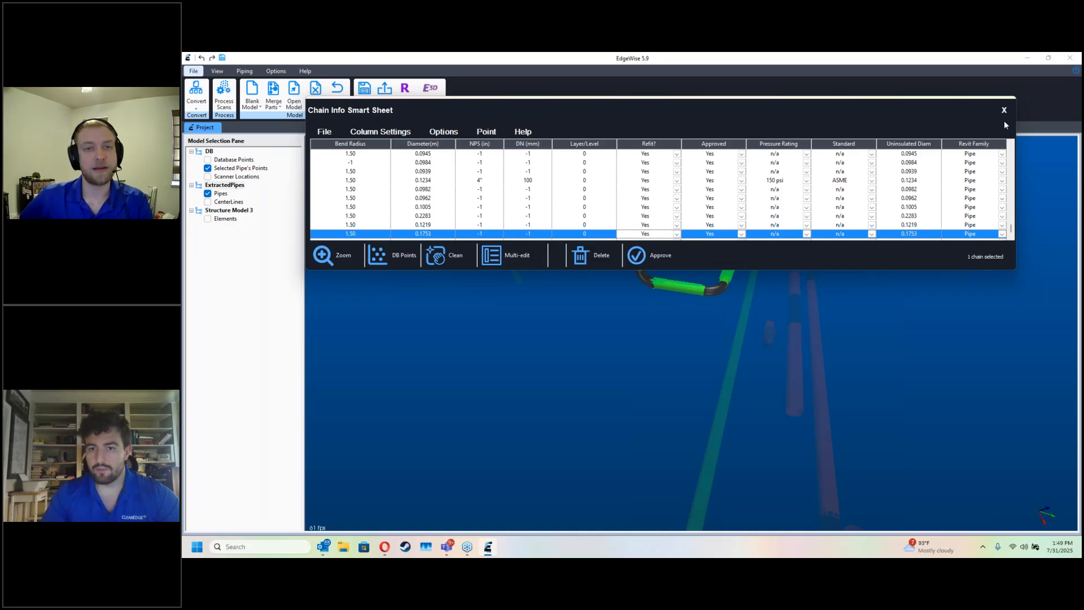
Step: Sort the smart sheet by approval status and select all pipe runs marked Yes
left_click(713, 145)
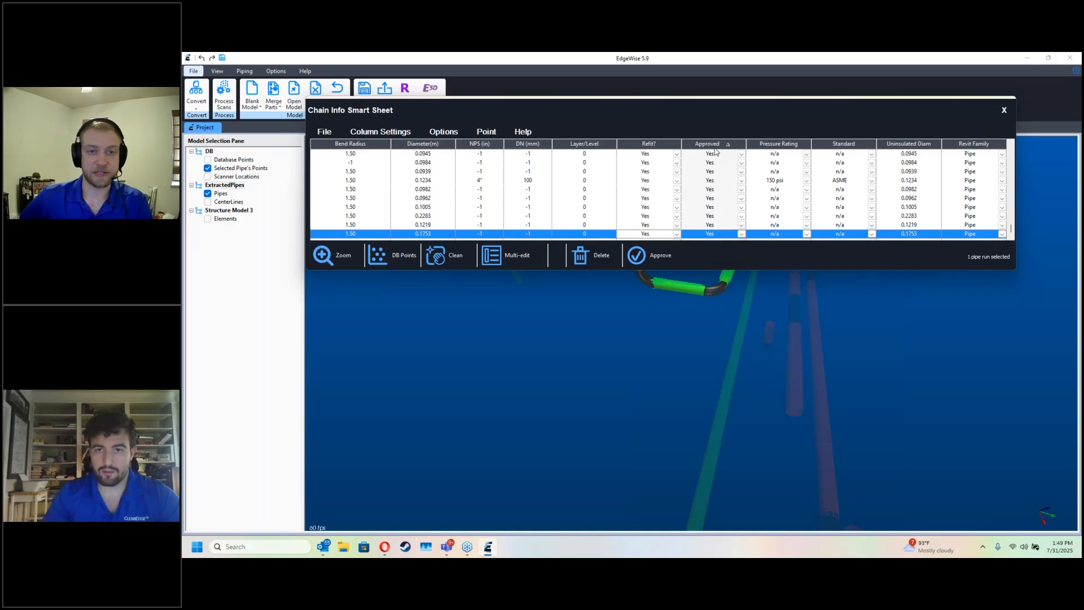
scroll(716, 161, "down", 1)
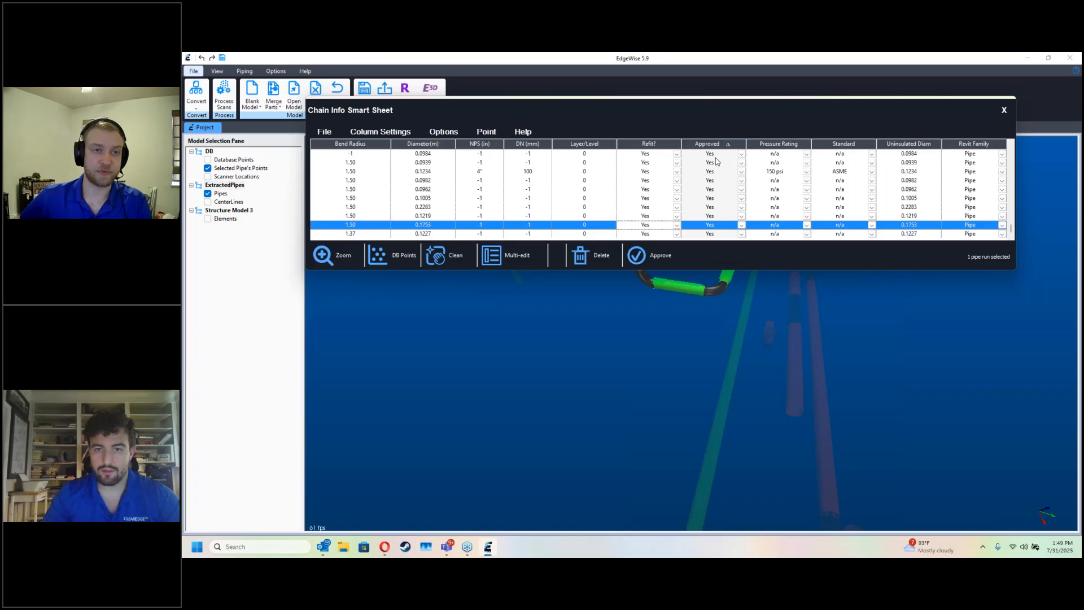
scroll(714, 215, "up", 3)
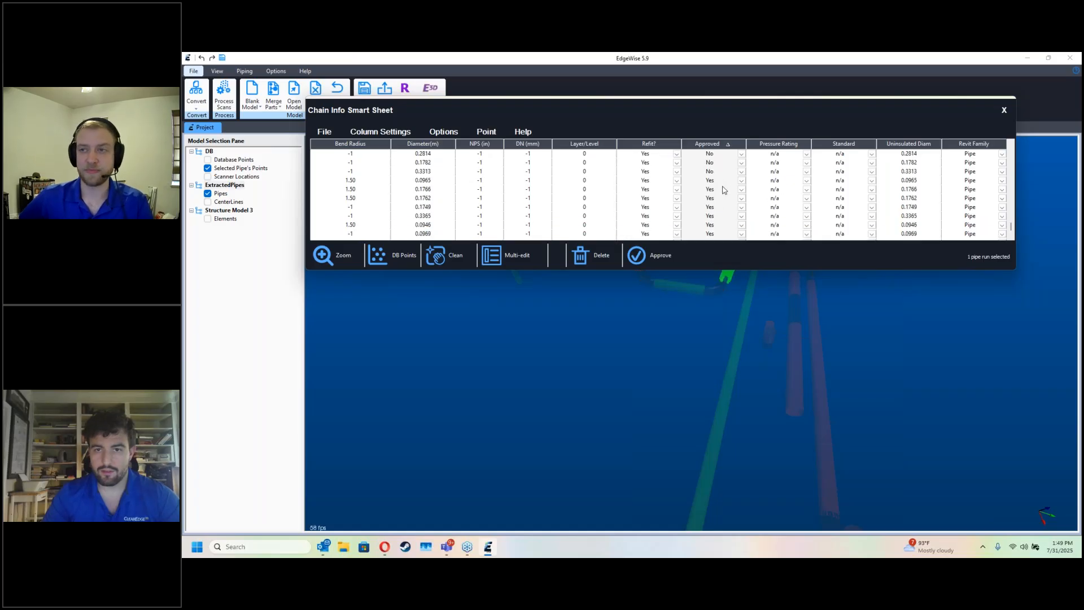
left_click(720, 181)
scroll(734, 229, "down", 3)
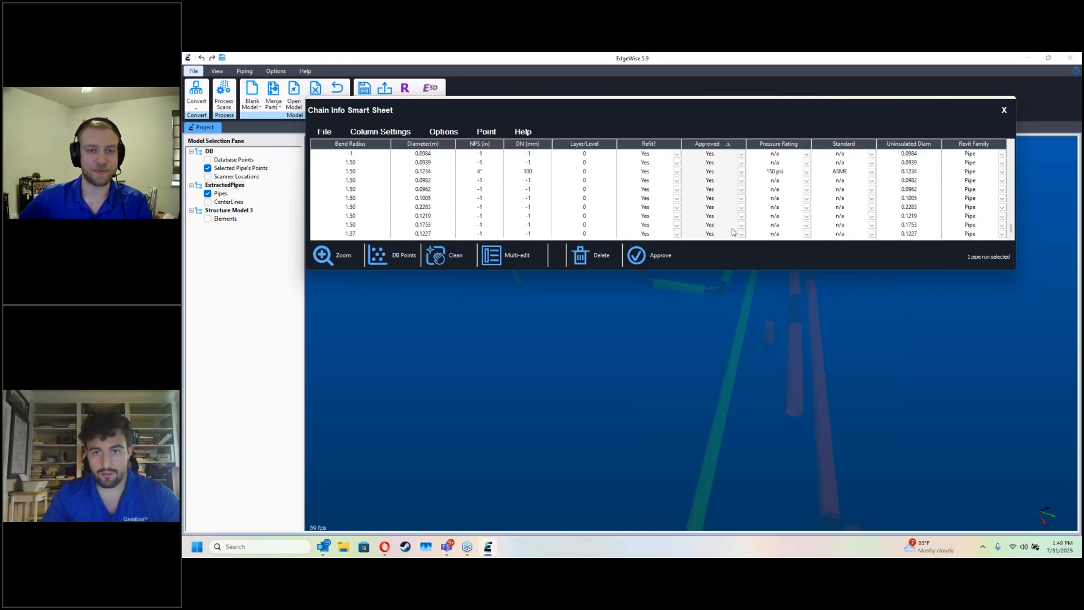
left_click(729, 235, "shift")
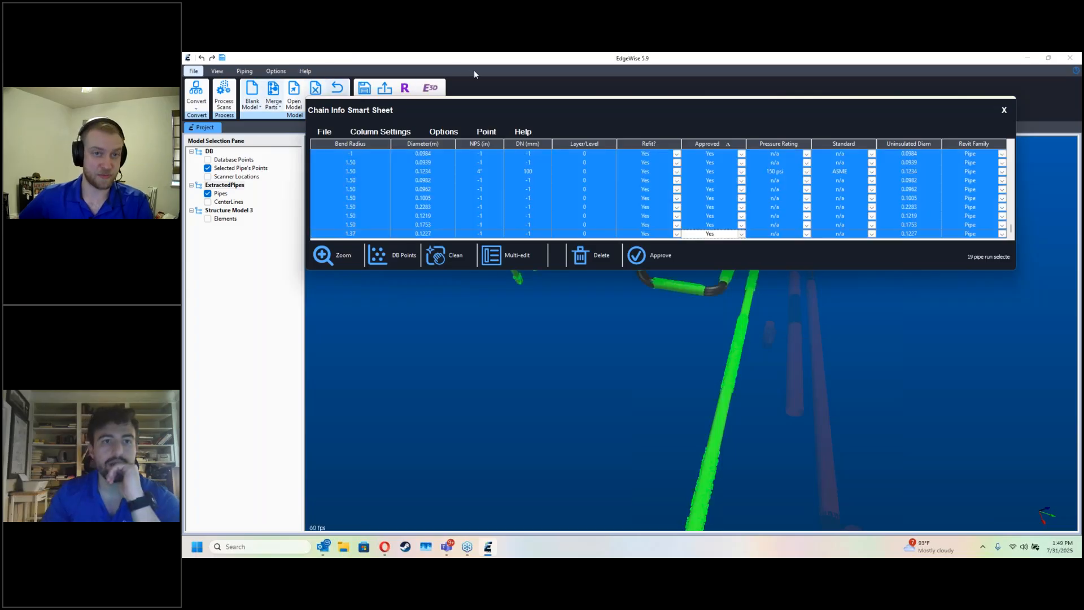
Step: Export only the selected pipe runs to Revit as a .c3rvt file on the Desktop, with a name starting Webinar_s, and close the sheet
left_click(405, 88)
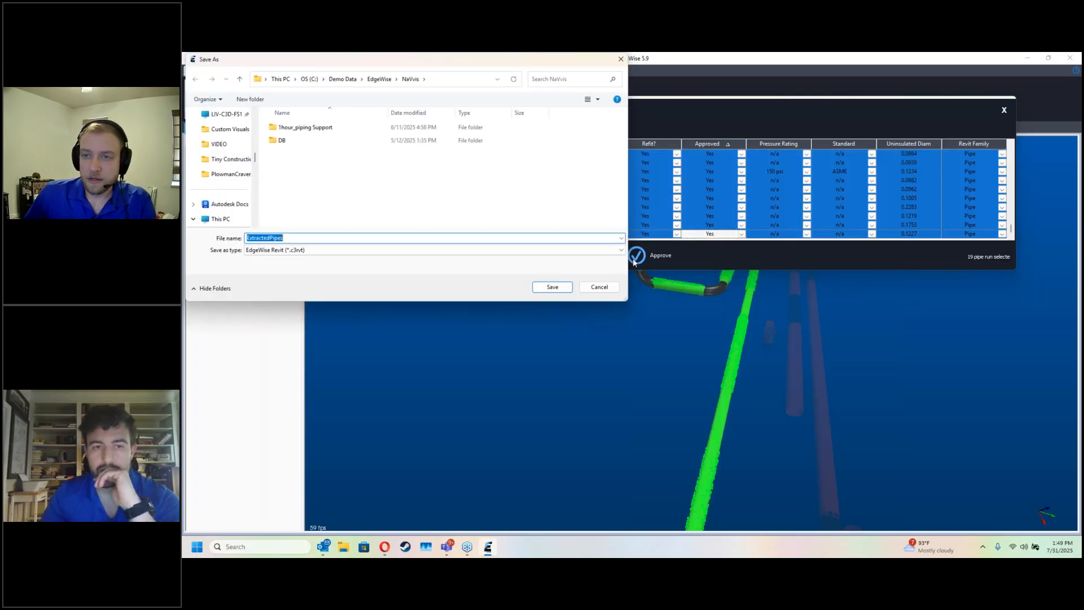
scroll(237, 191, "up", 3)
left_click(215, 193)
double_click(302, 238)
type("Webinar_selection")
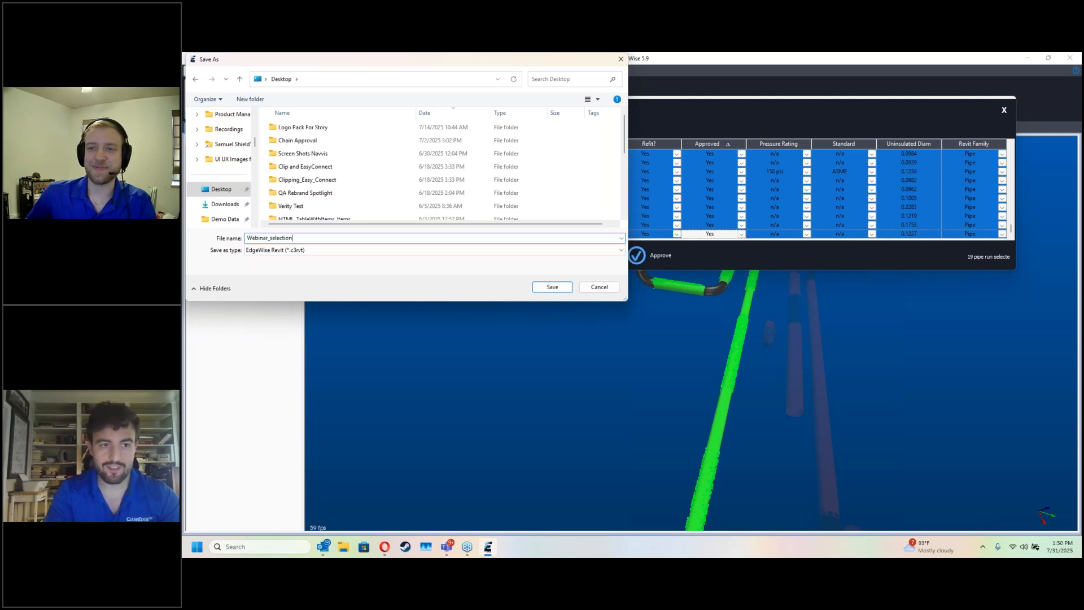
key("Return")
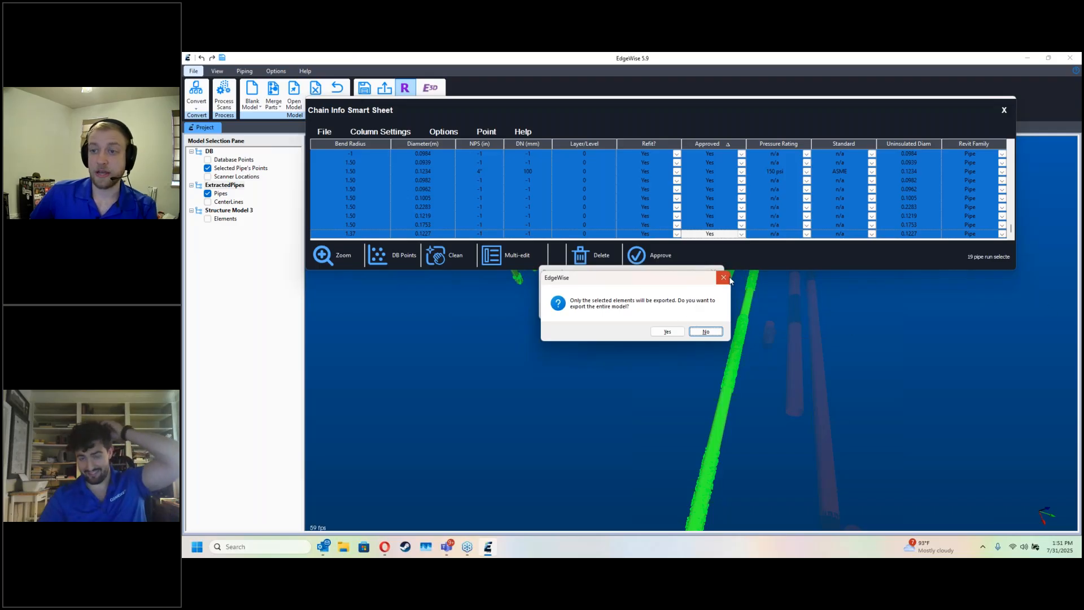
left_click(701, 332)
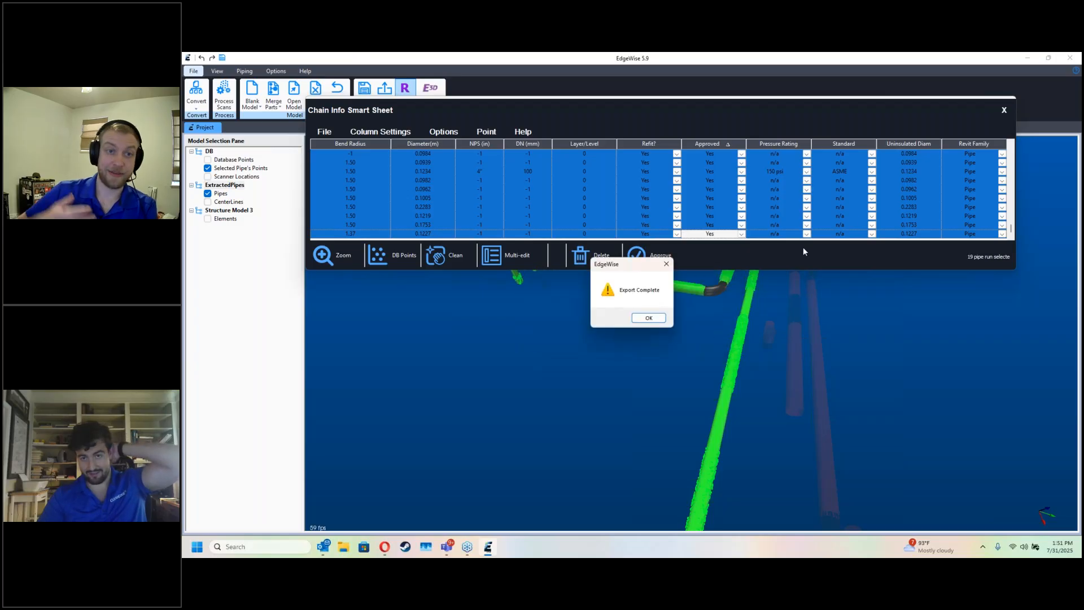
left_click(638, 318)
left_click(1004, 110)
Step: Select the long red pipe chain with the U-shaped bends and display the database points around its open end
left_click_drag(836, 281, 808, 262)
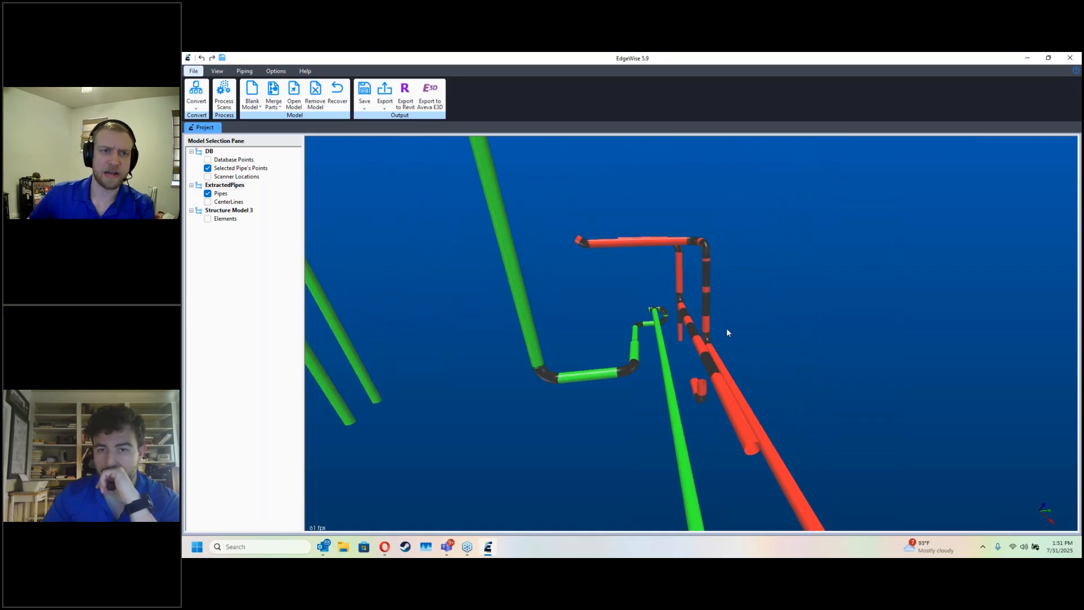
left_click_drag(731, 335, 727, 431)
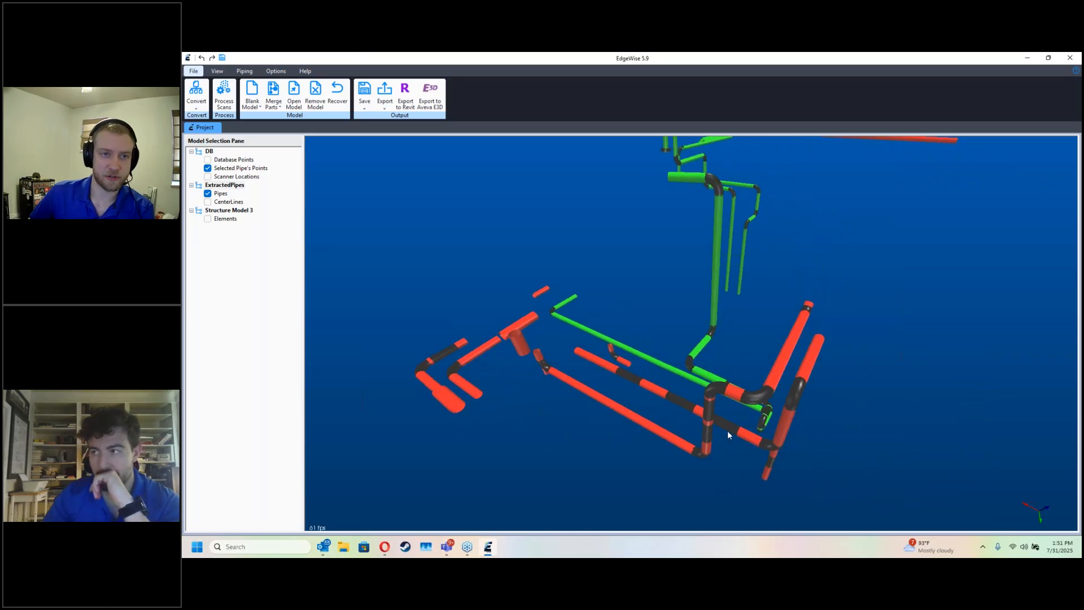
double_click(739, 397)
left_click(745, 397)
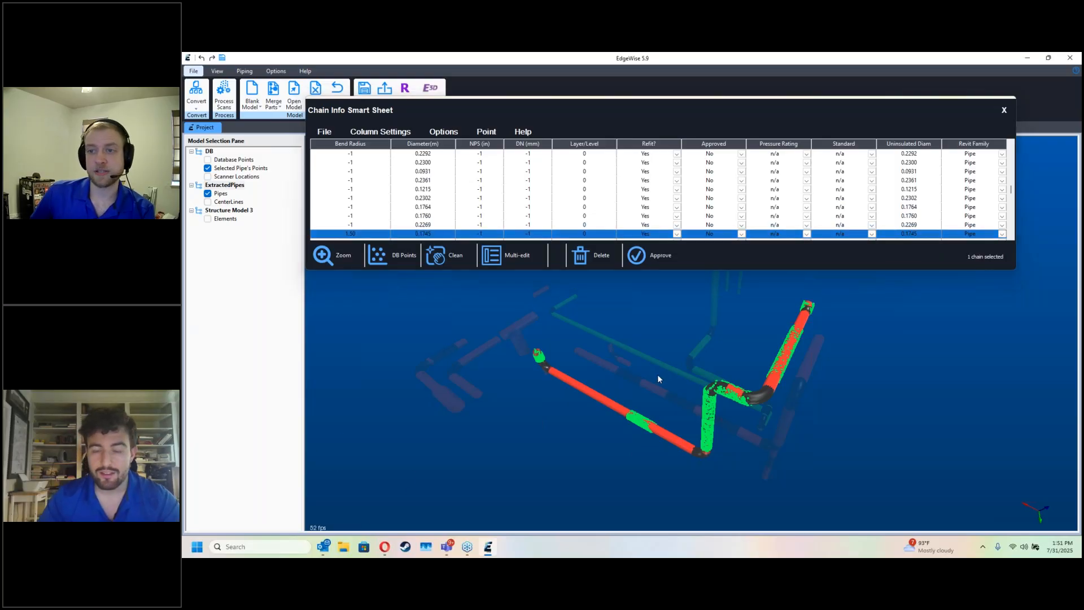
key("d")
left_click_drag(697, 397, 608, 397)
scroll(621, 395, "up", 5)
middle_click_drag(824, 372, 636, 391)
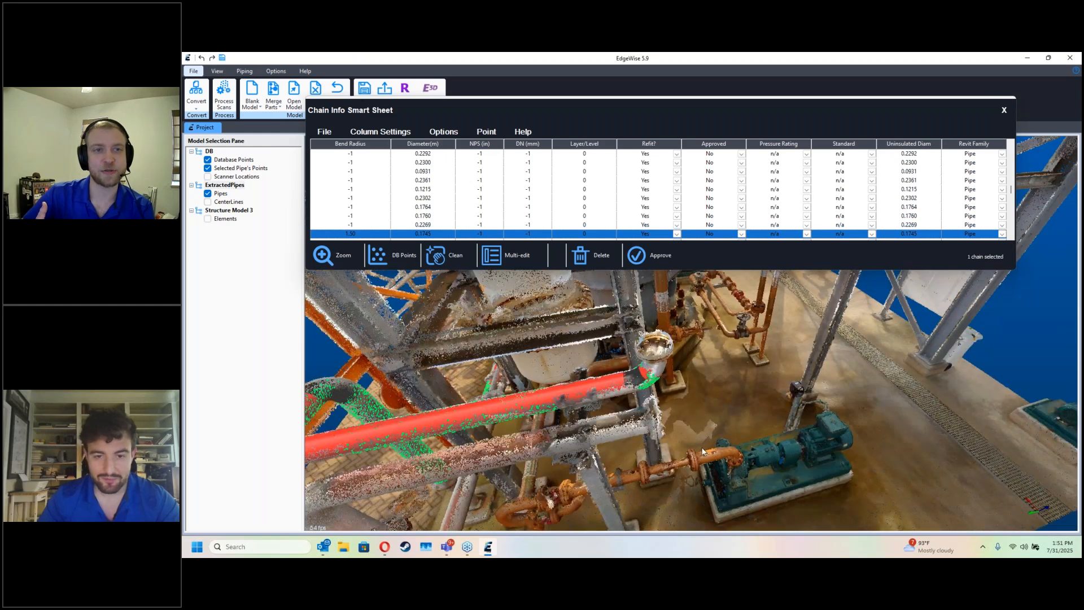
scroll(635, 395, "up", 3)
key("Escape")
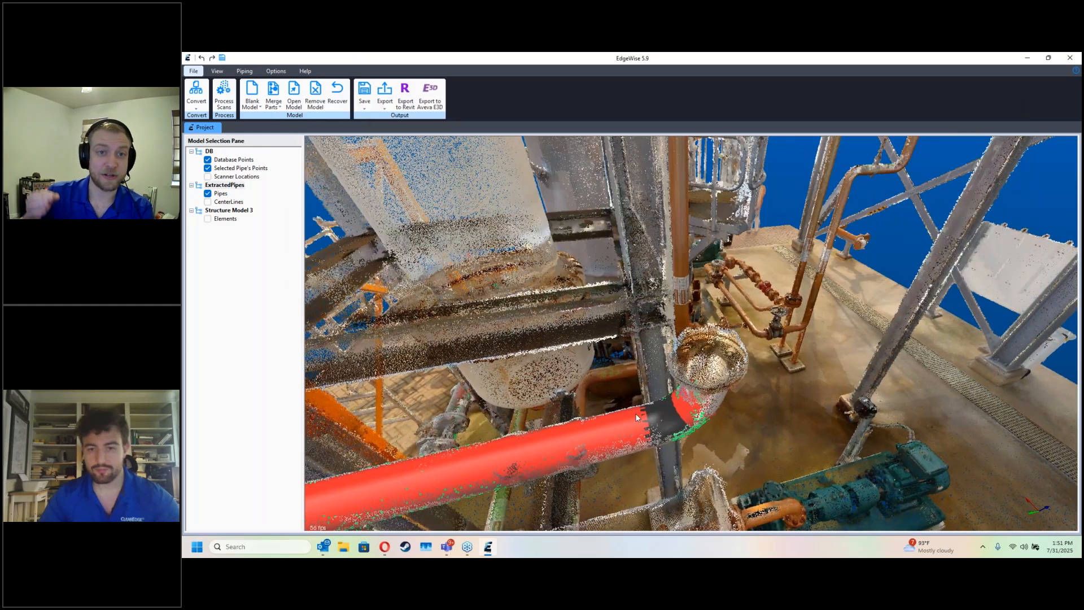
Step: Delete the short pipe stub and its elbow at the open end of the red chain
left_click(666, 417)
left_click(687, 416)
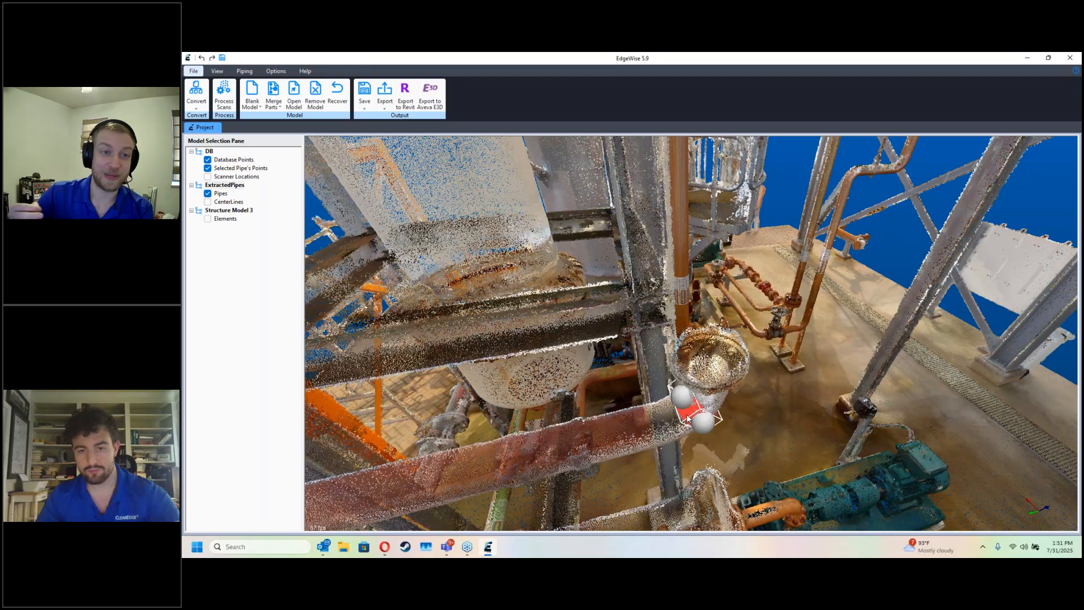
key("Delete")
middle_click_drag(689, 427, 681, 407)
scroll(635, 368, "up", 4)
scroll(634, 368, "up", 2)
Step: Remove the badly fitted pipe piece from the scanned curved pipe beside the valve
middle_click_drag(634, 368, 769, 370)
left_click_drag(752, 274, 646, 290)
left_click(618, 425)
middle_click_drag(618, 424, 698, 428)
left_click(541, 333)
left_click_drag(541, 297, 538, 344)
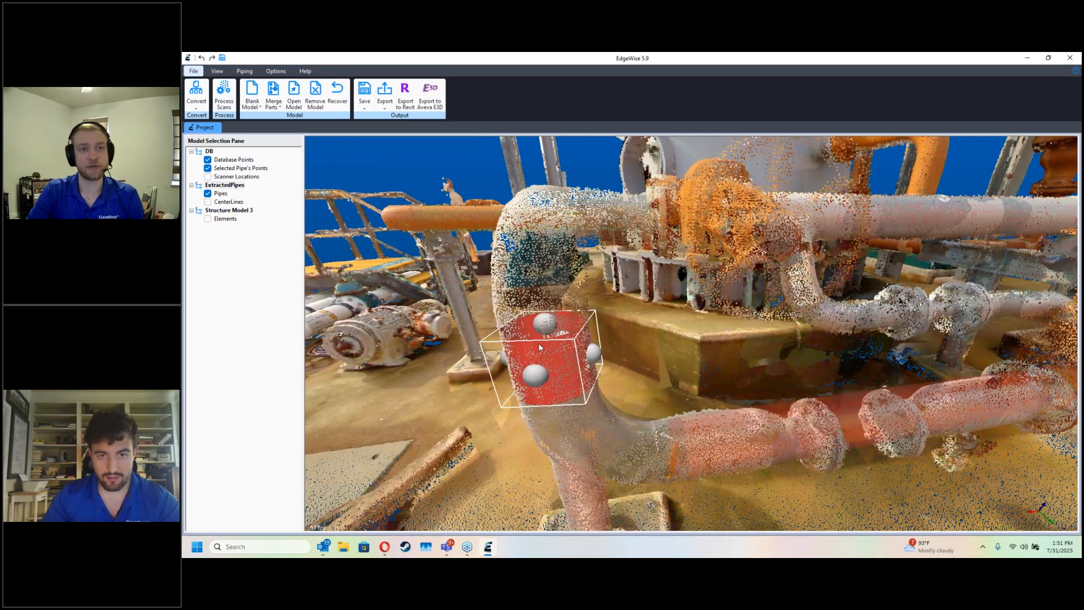
left_click(541, 346)
middle_click_drag(542, 345, 672, 404)
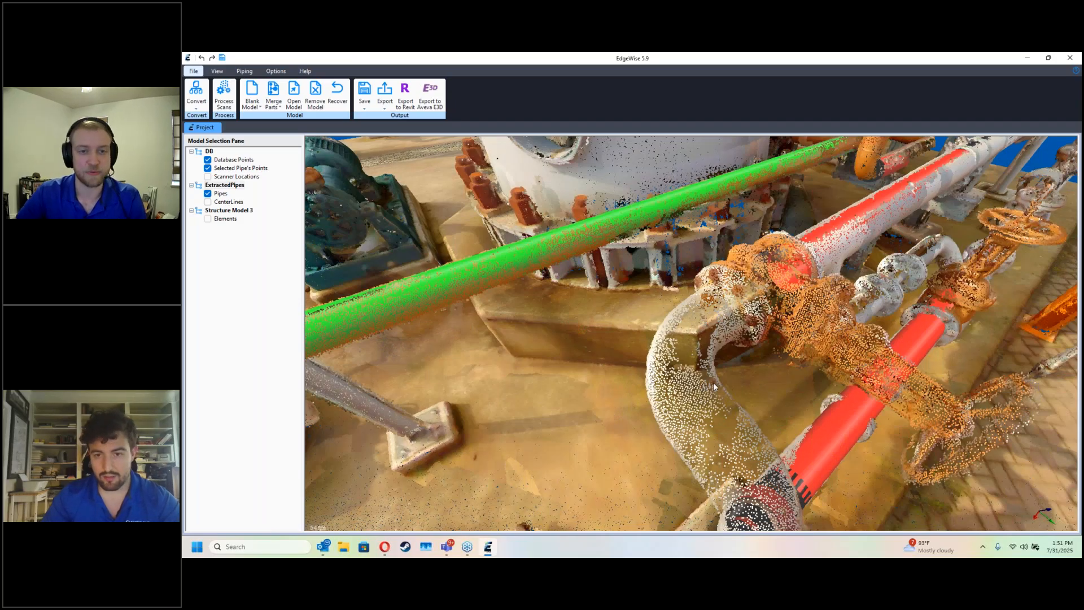
Step: Extract a new short pipe from the scan points in the middle of the curved pipe
left_click(655, 419)
left_click(687, 468)
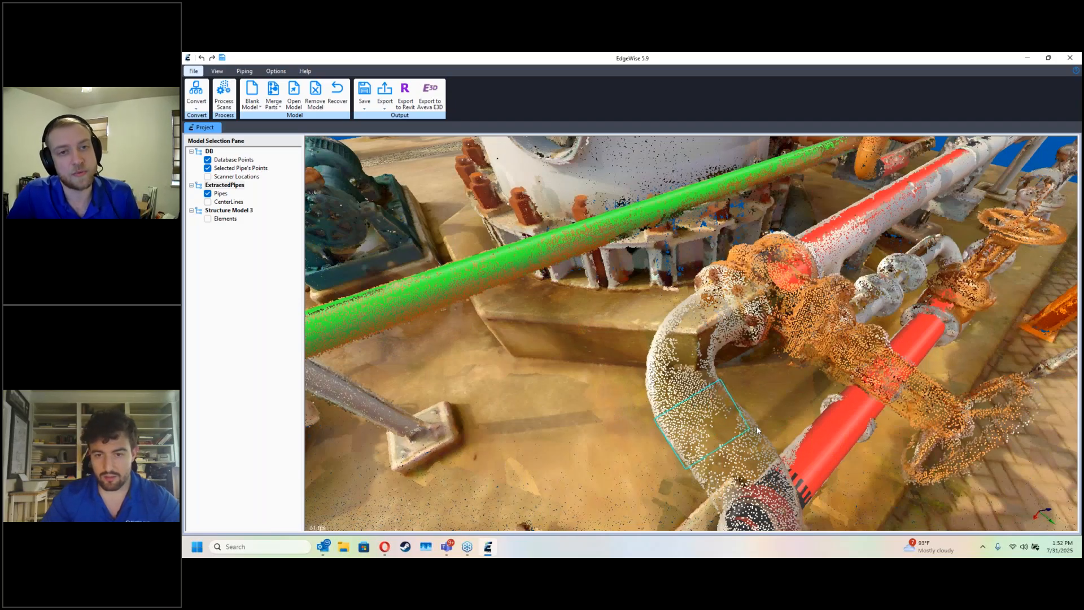
left_click(758, 429)
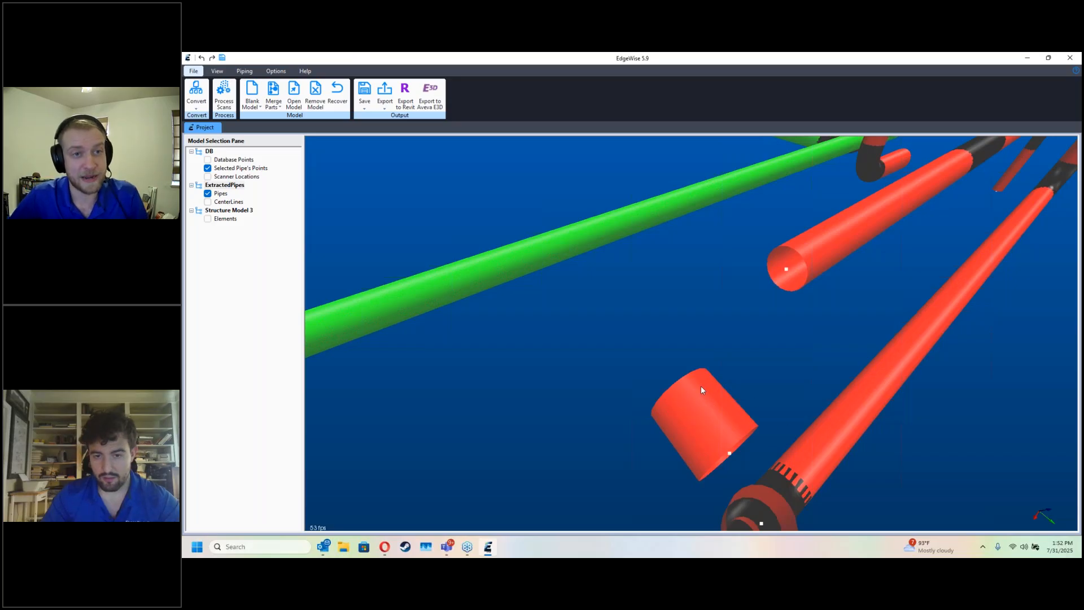
Step: Connect the new short pipe to the open ends of the adjacent horizontal pipes
left_click(781, 269)
middle_click_drag(805, 303, 735, 340)
key("space")
left_click_drag(502, 398, 520, 480)
key("space")
middle_click_drag(690, 418, 635, 411)
key("space")
Step: Delete the connector across the gap between the two flanges and adjust the adjoining pipe ends to the flange faces
middle_click_drag(700, 402, 693, 345)
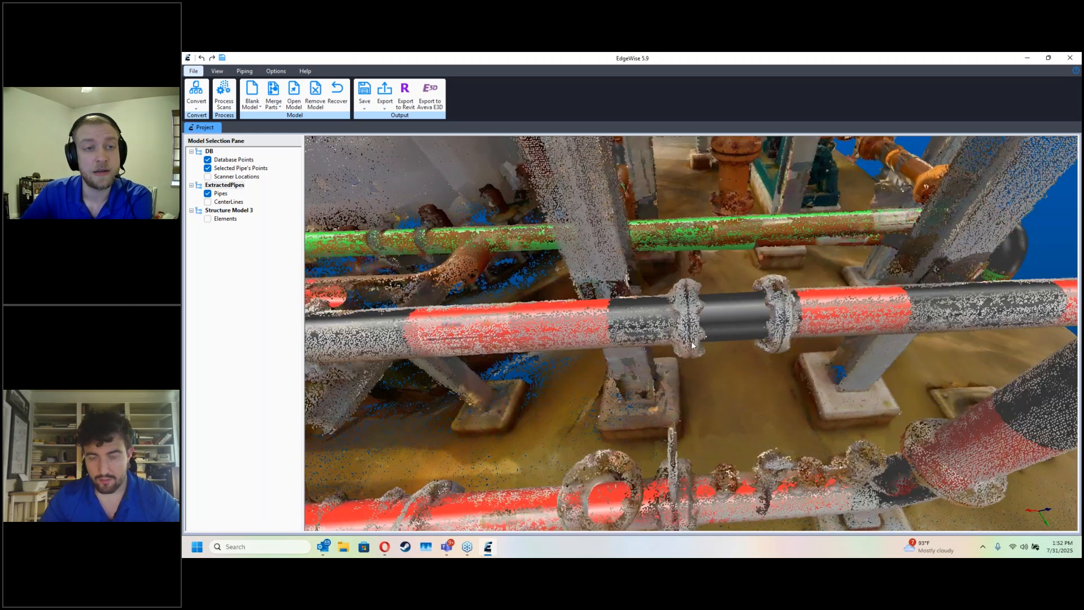
left_click(710, 327)
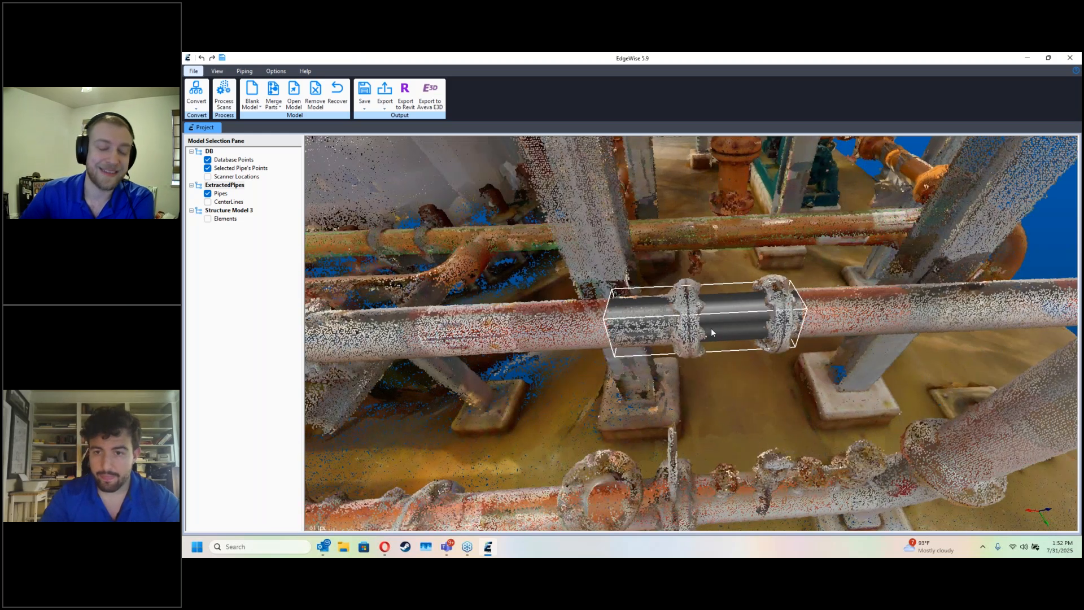
key("Delete")
left_click(822, 311)
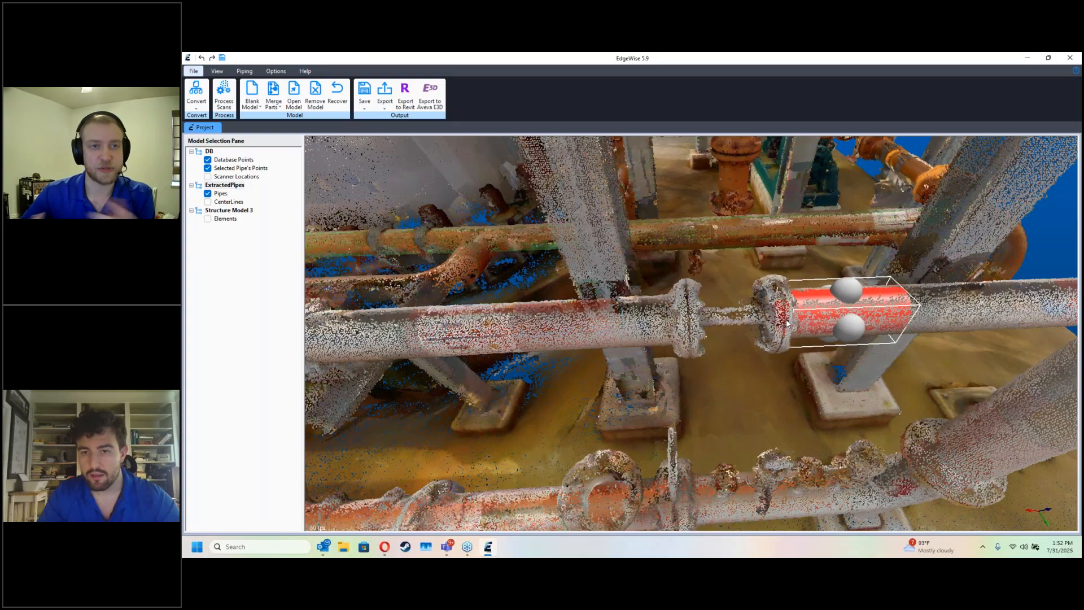
left_click(608, 329)
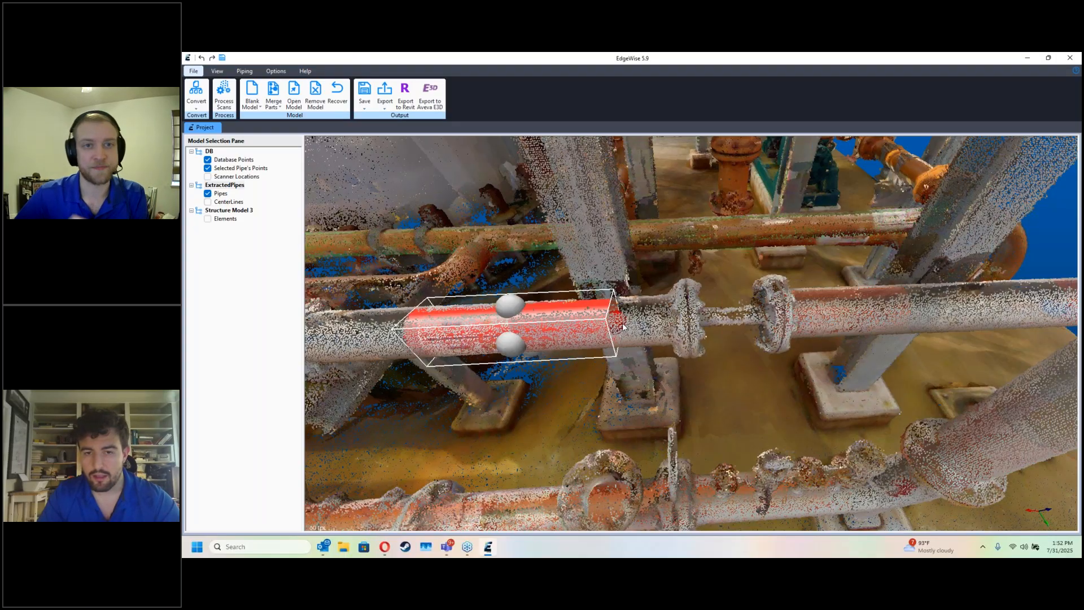
left_click_drag(617, 324, 706, 326)
Step: Delete the connector at the next flange pair along the pipe and pull both pipe ends to the flanges
left_click(682, 399)
middle_click_drag(682, 400, 712, 358)
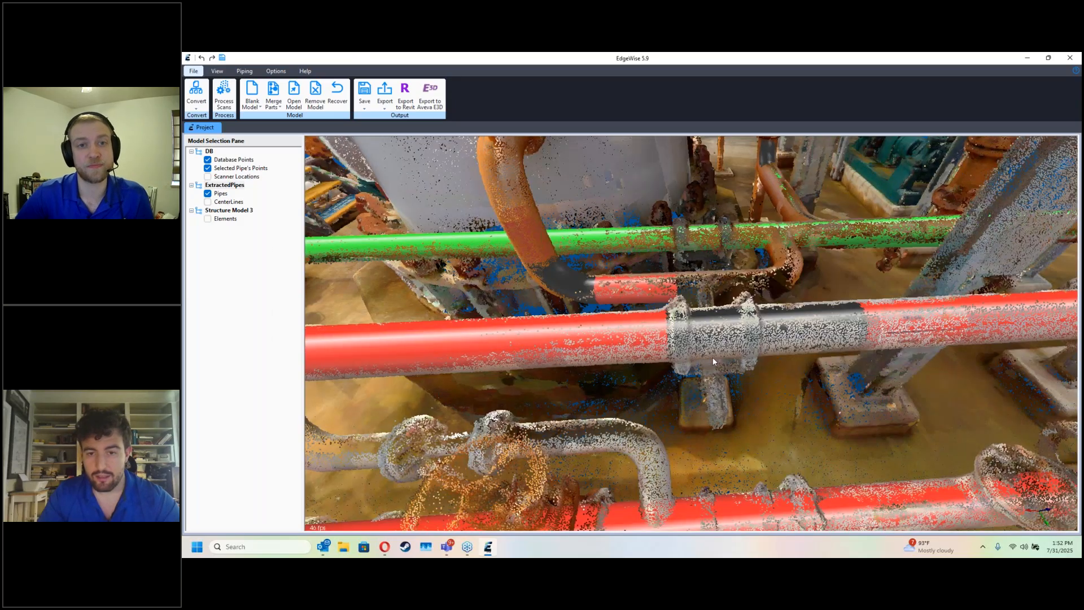
left_click(740, 339)
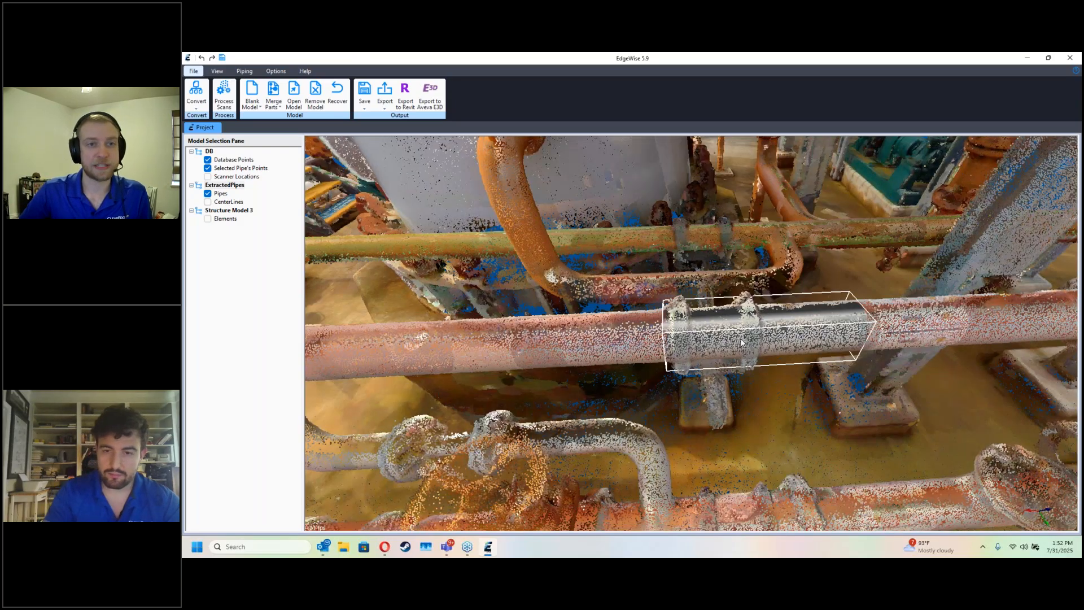
key("Delete")
left_click_drag(864, 335, 756, 339)
left_click(671, 343)
left_click_drag(673, 341, 681, 341)
key("Escape")
Step: Extract pipes from the vertical drop and short horizontal leg of the small branch below the upper pipe
left_click_drag(726, 398, 726, 368)
middle_click_drag(726, 368, 937, 370)
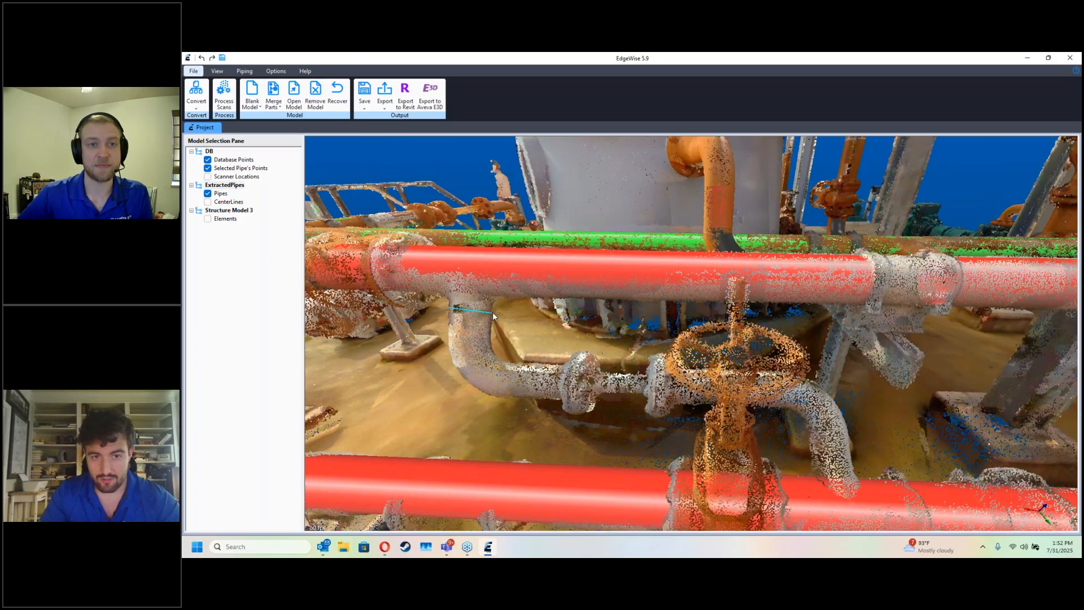
left_click(443, 346)
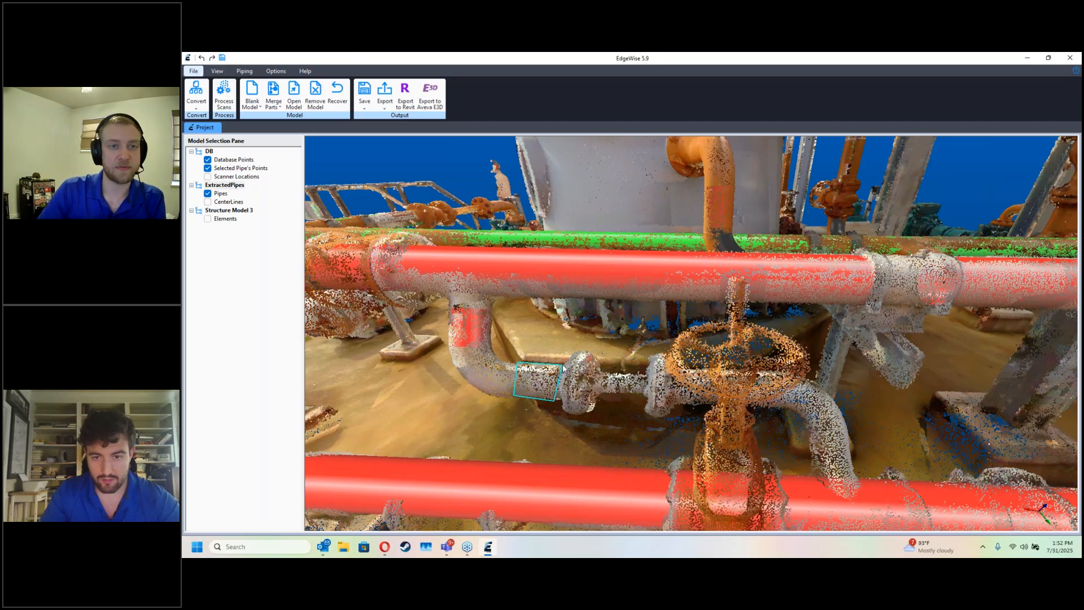
left_click(517, 383)
mouse_move(776, 436)
left_mouse_down()
mouse_move(778, 456)
mouse_move(763, 456)
left_mouse_up()
left_click(688, 416)
left_click(686, 448)
left_click(767, 448)
left_click(778, 416)
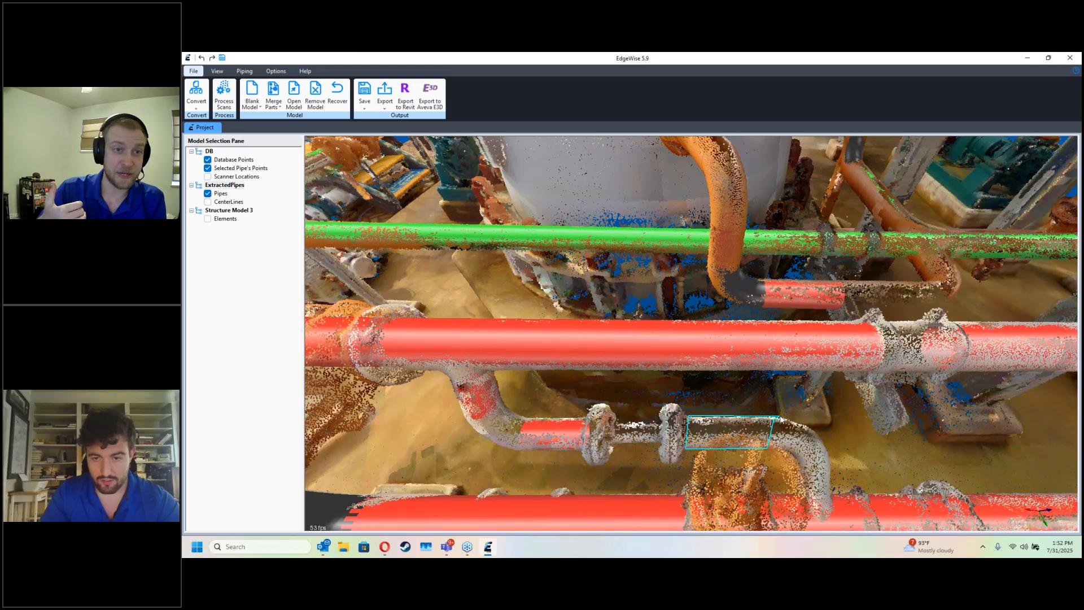
key("Escape")
Step: Extract a pipe from the small branch's horizontal leg on the far side of the flange pair
left_click_drag(795, 472, 697, 434)
left_click(696, 431)
left_click(676, 460)
left_click(755, 468)
left_click(753, 439)
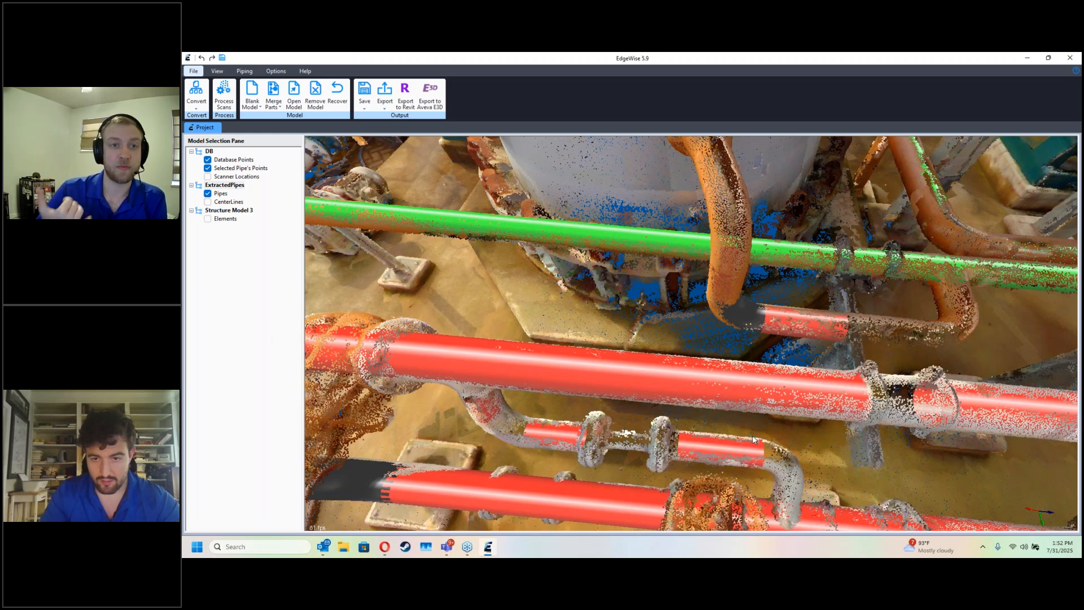
Step: Extract the short drop leading down to the lower pipe and connect it to the adjacent horizontal leg with an elbow
left_click_drag(754, 439, 744, 434)
left_click(744, 419)
left_click(740, 437)
left_click(768, 446)
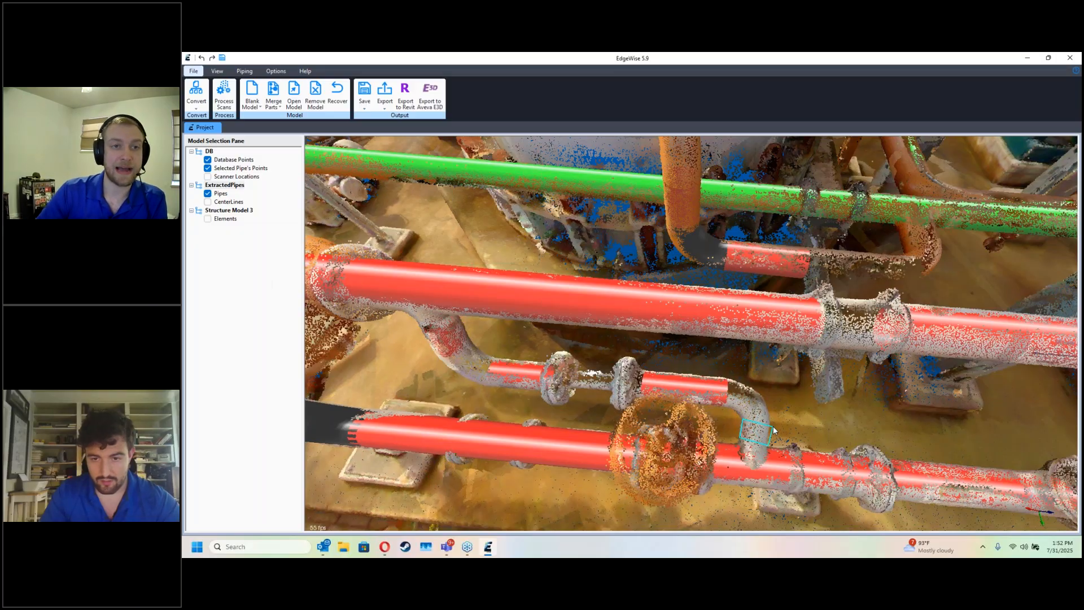
left_click(773, 430)
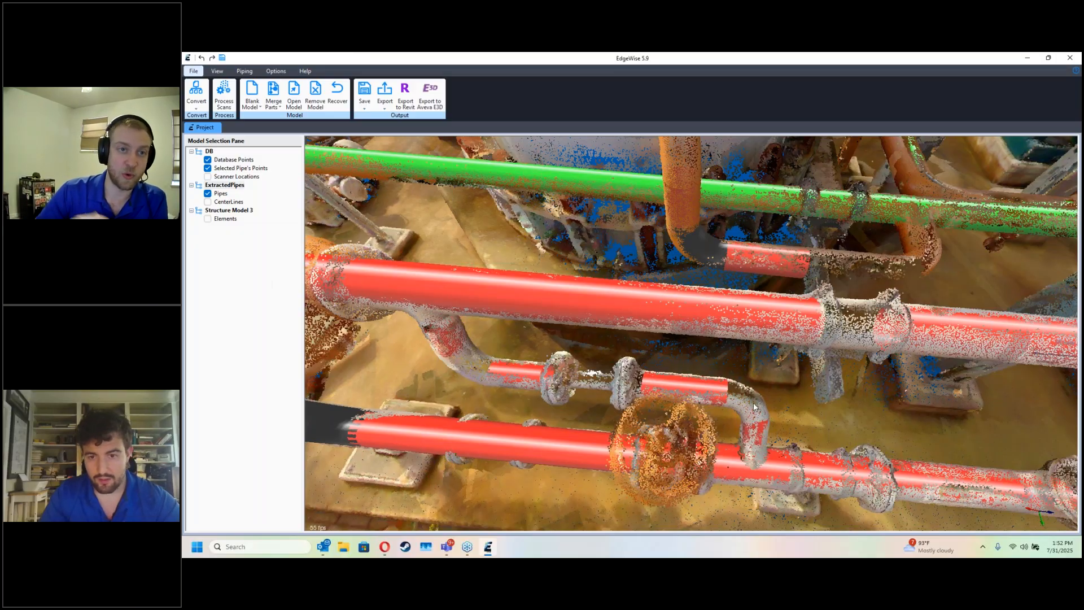
left_click_drag(726, 391, 755, 416)
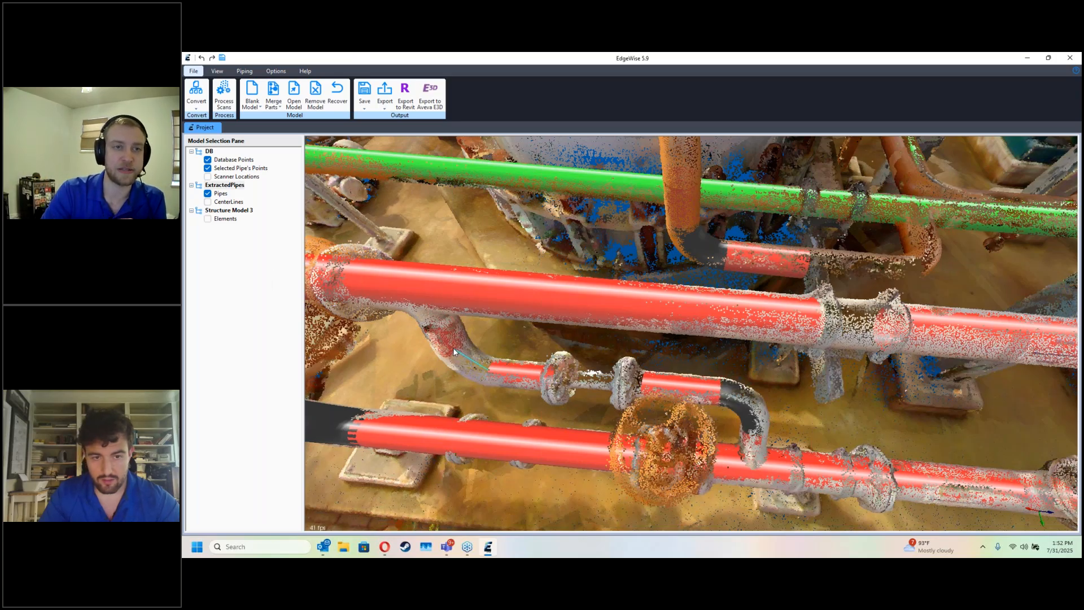
Step: Connect the branch's other drop and horizontal leg with an elbow and join that drop to the upper pipe with a tee
left_click_drag(469, 381, 429, 317)
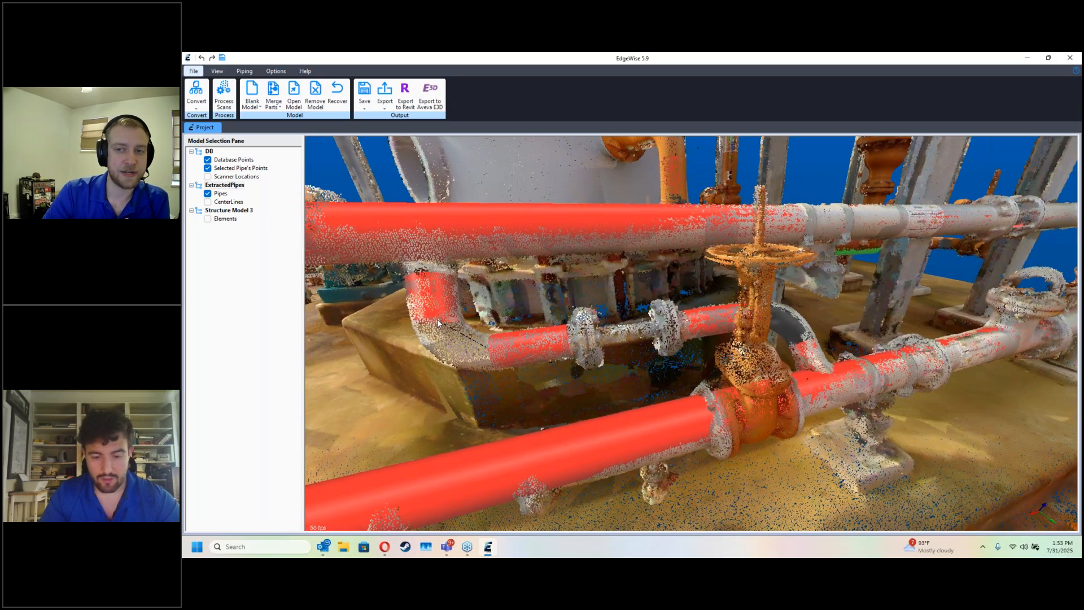
left_click(418, 275)
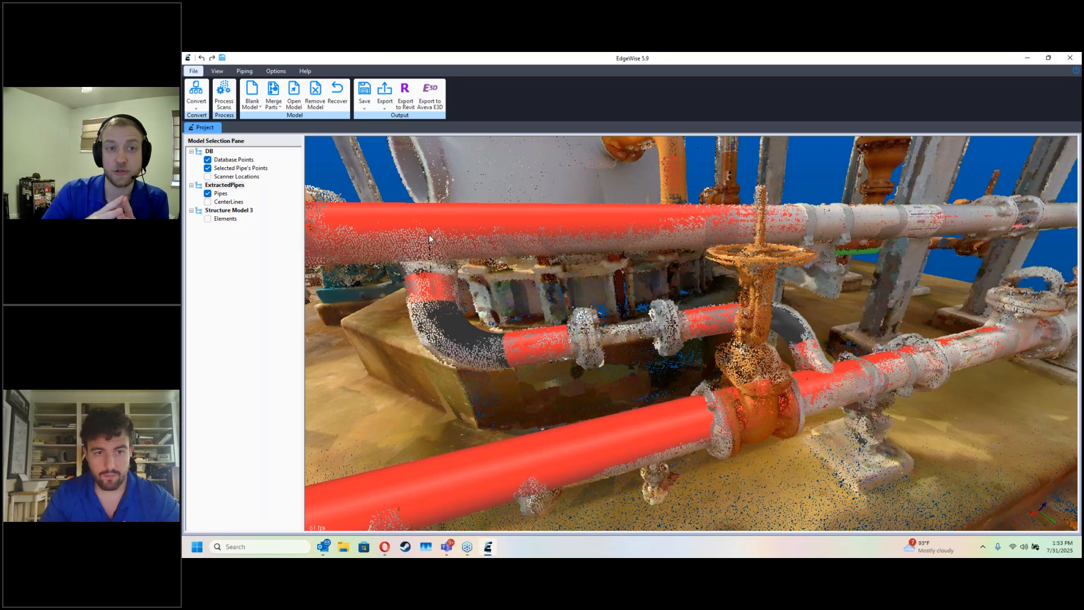
left_click_drag(429, 235, 430, 236)
key("d")
Step: Approve and clean the main pipe run containing the long lower pipe
left_click_drag(574, 266, 697, 343)
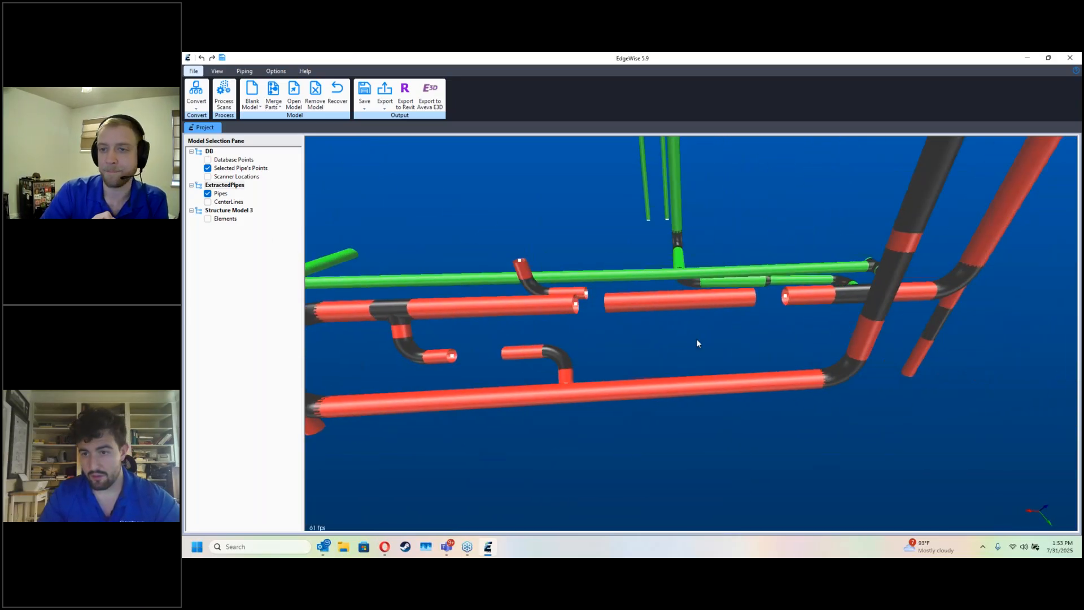
double_click(703, 385)
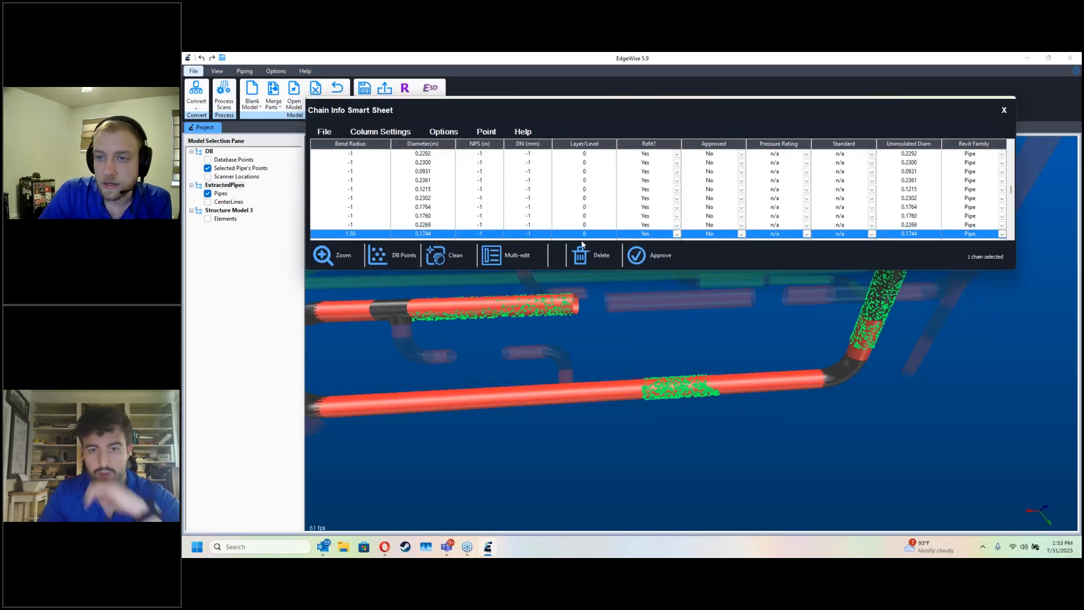
left_click(641, 257)
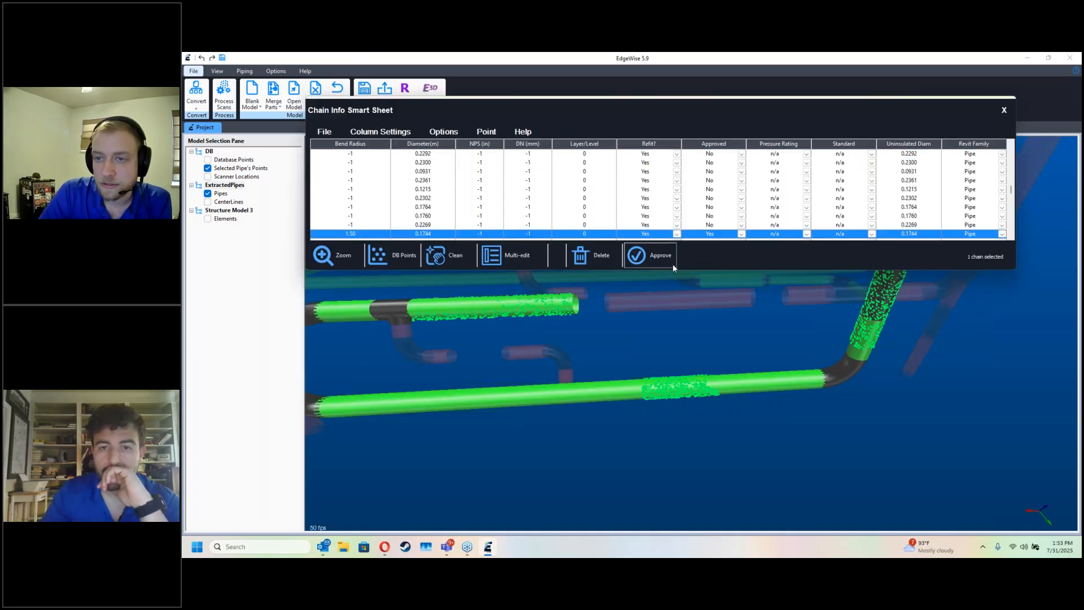
left_click(459, 257)
left_click(662, 217)
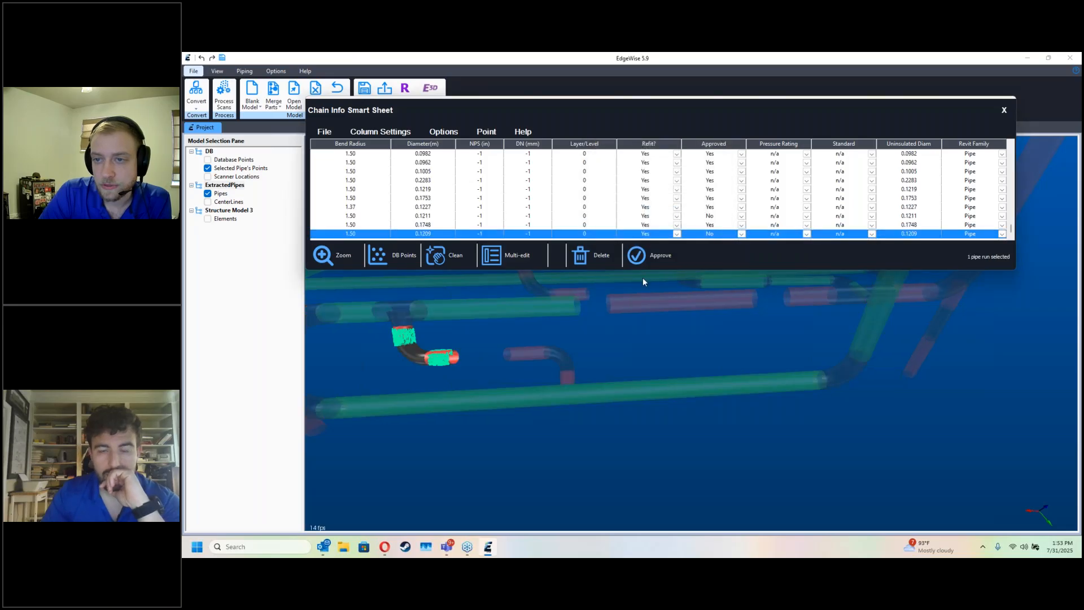
Step: Approve both small branch runs and join the second branch's drop to the lower pipe with a tee
left_click(652, 255)
left_click(539, 351)
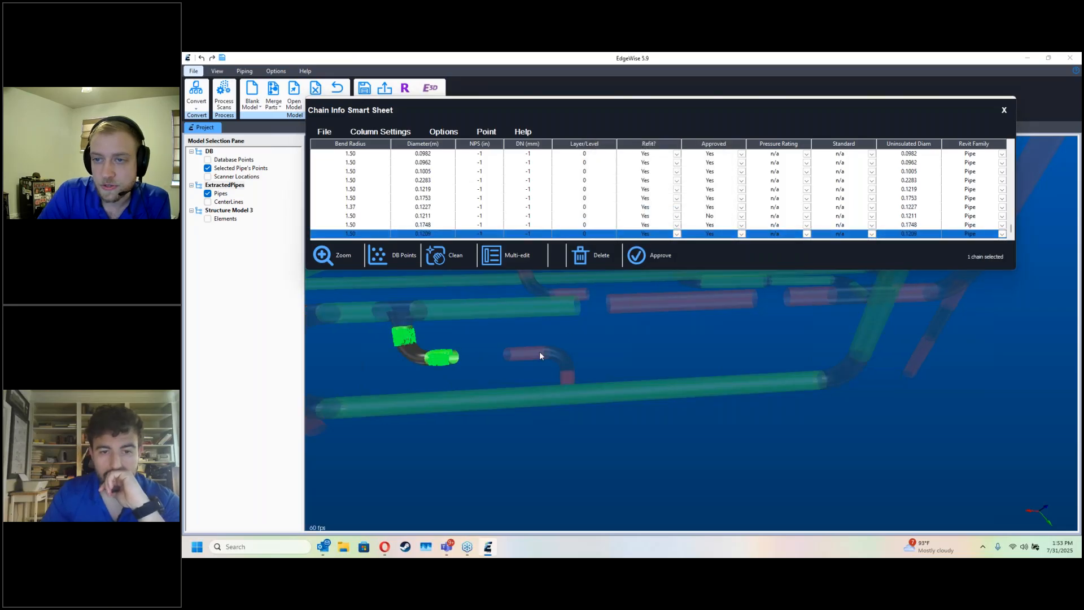
left_click(657, 265)
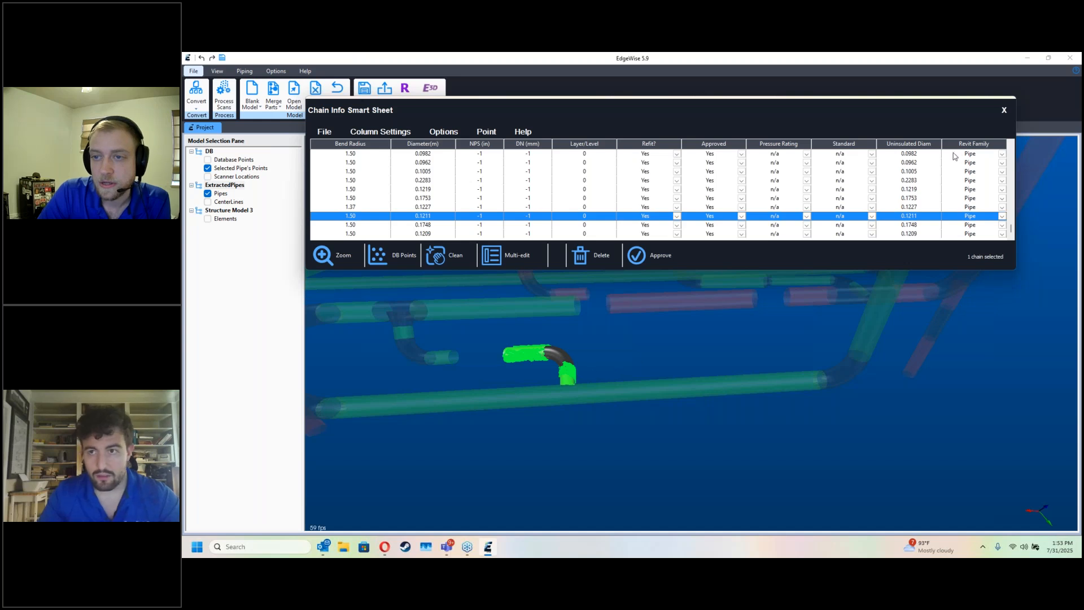
left_click(1003, 112)
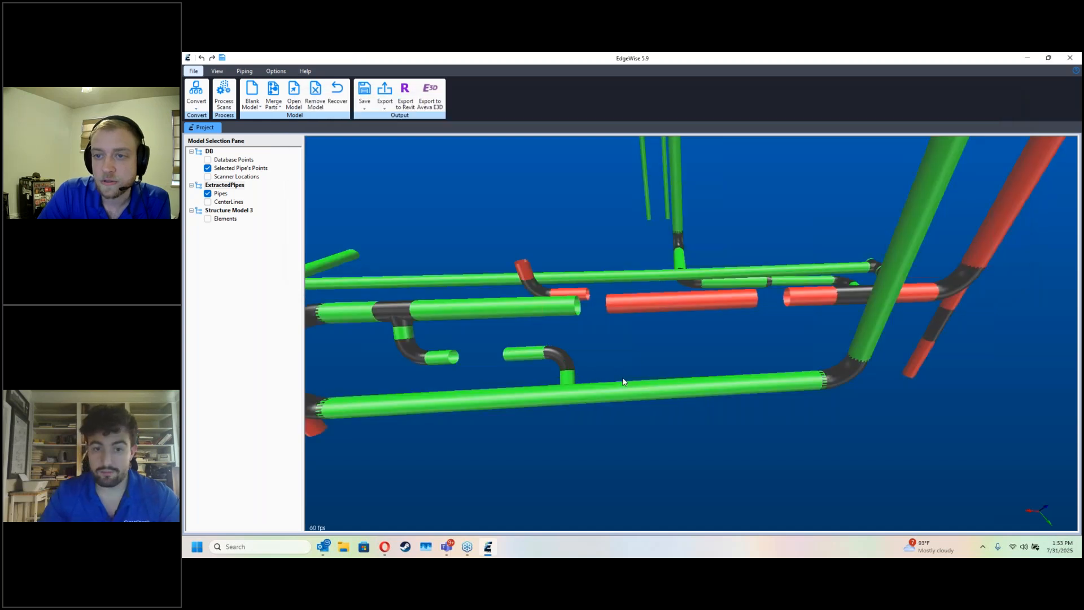
left_click(568, 388)
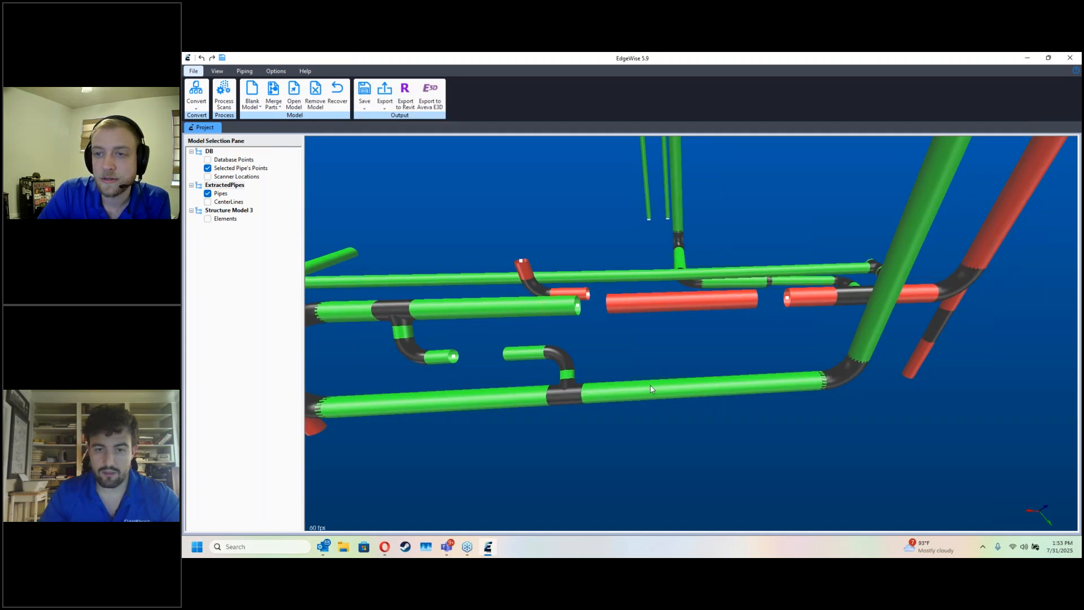
Step: Extract the section of the tall vertical vessel between its two lower platforms as a large pipe
middle_click_drag(362, 396, 606, 406)
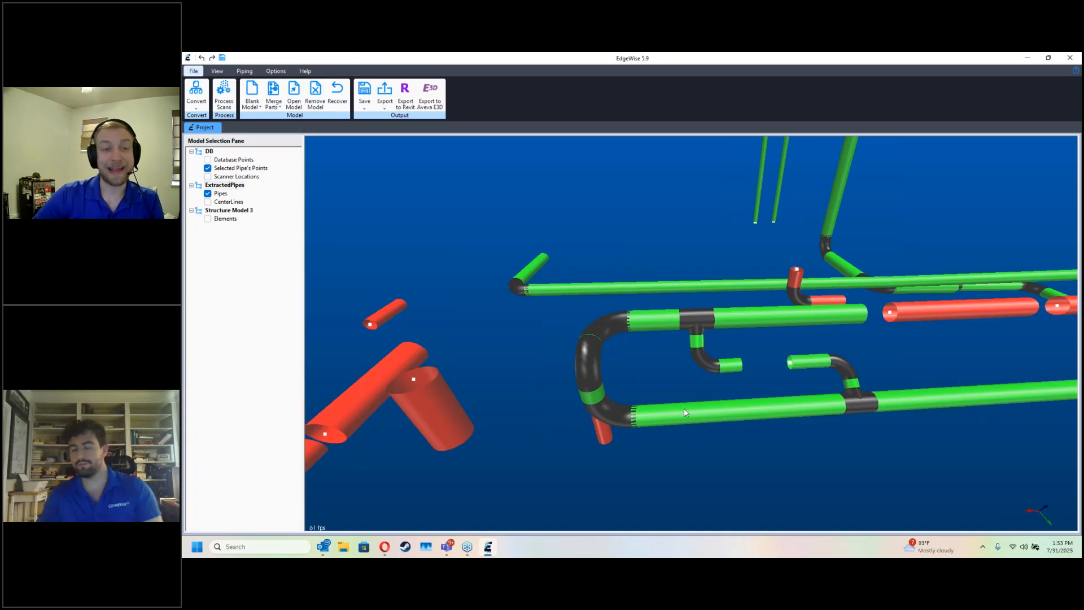
scroll(645, 324, "down", 5)
scroll(645, 324, "down", 8)
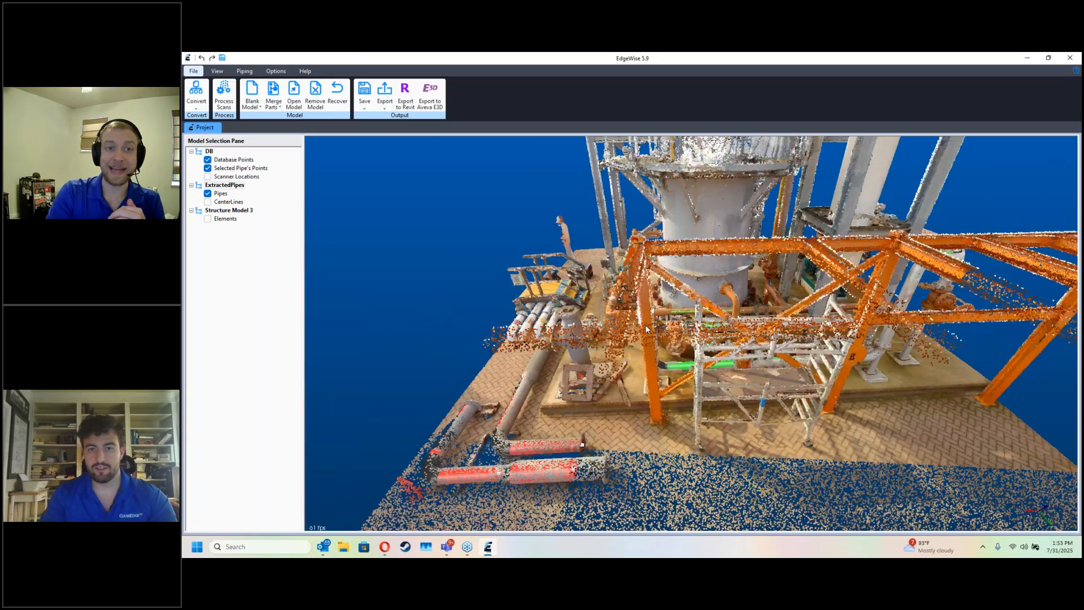
middle_click_drag(681, 226, 679, 354)
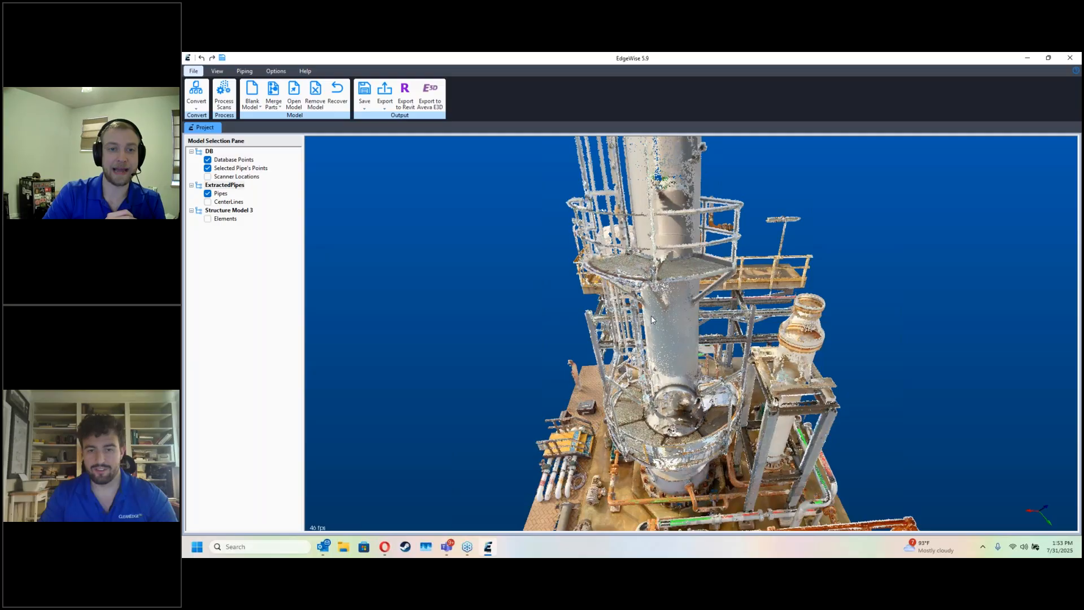
left_click_drag(651, 316, 628, 260)
scroll(628, 259, "up", 4)
left_click(628, 260)
left_click(705, 260)
left_click(703, 364)
left_click(656, 382)
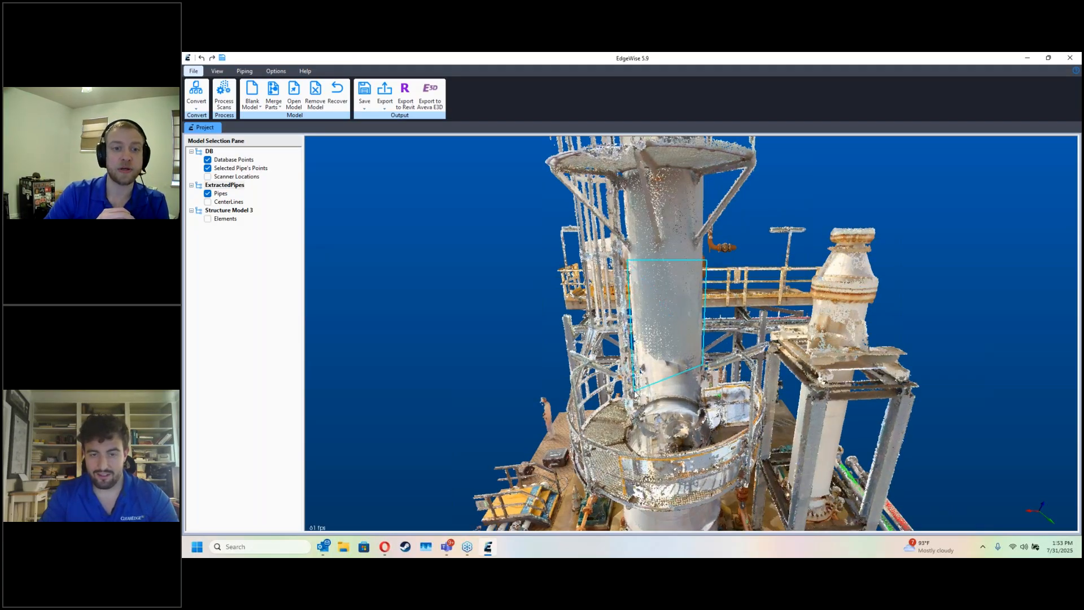
double_click(636, 396)
key("d")
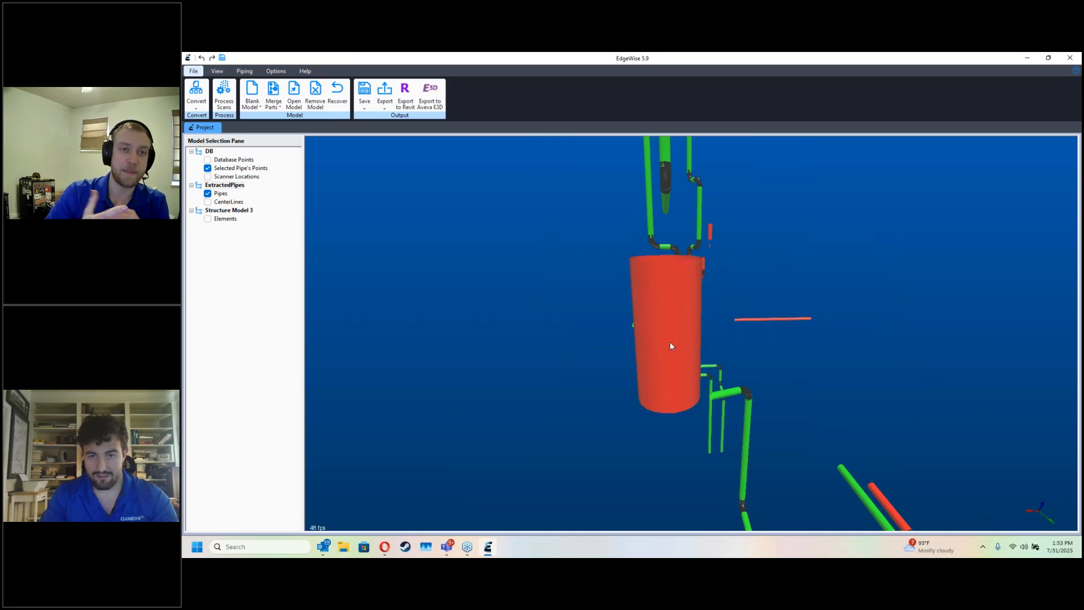
Step: Extract the upper section of the vertical vessel, above the platforms, as a second large pipe
key("d")
middle_click_drag(723, 192, 719, 399)
scroll(722, 378, "down", 4)
middle_click_drag(702, 297, 702, 313)
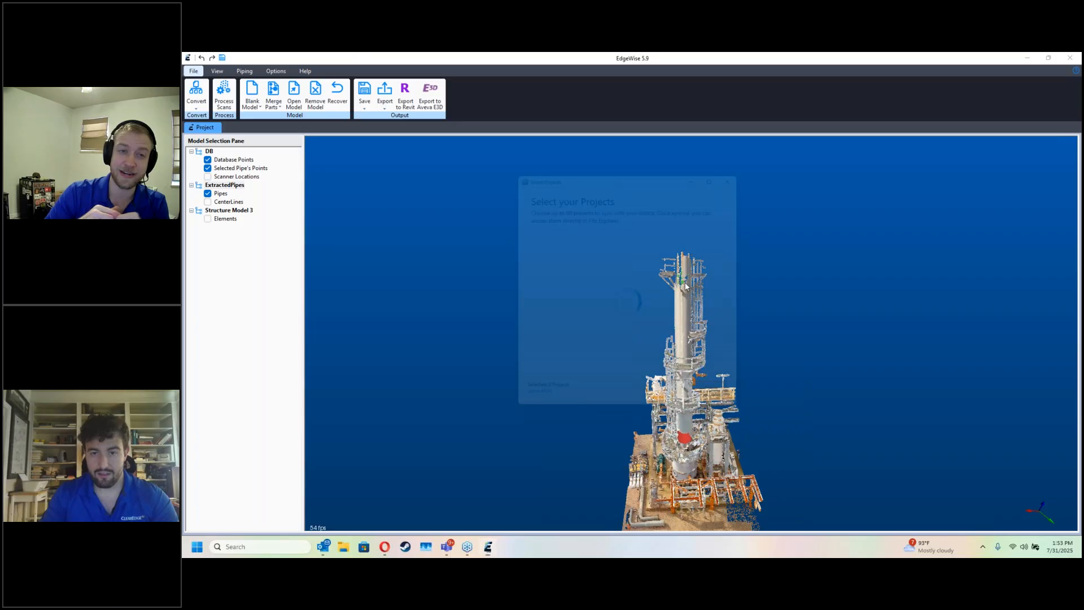
left_click(749, 165)
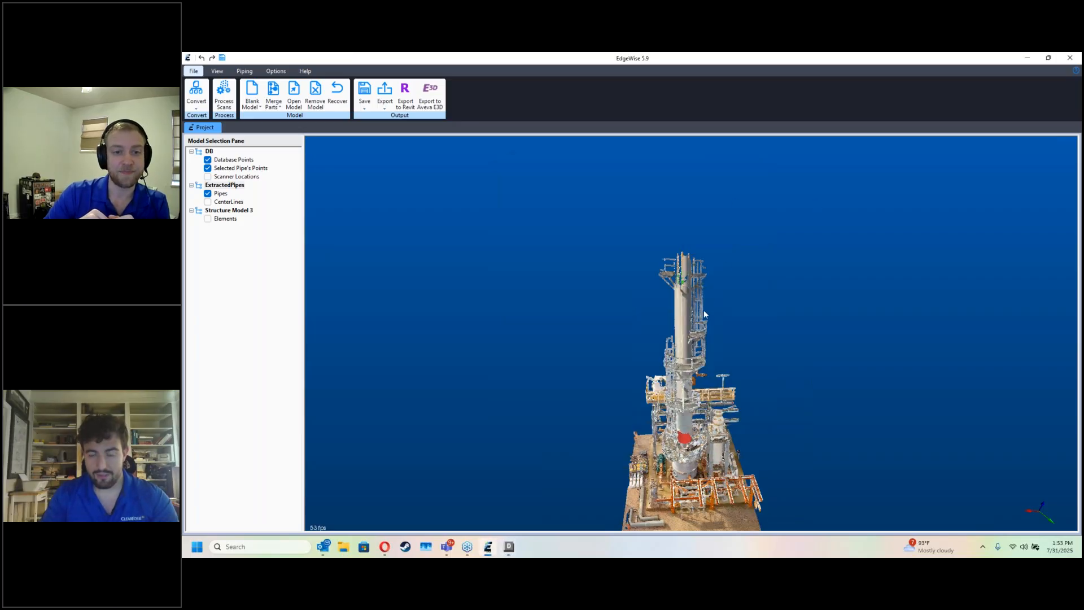
scroll(704, 313, "up", 5)
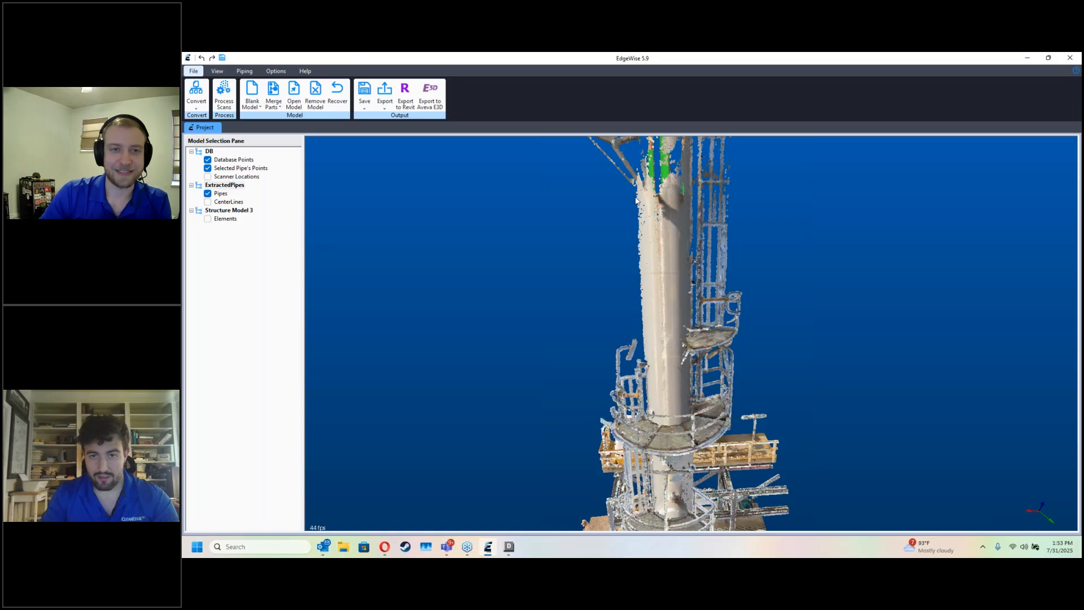
left_click(696, 197)
left_click(696, 385)
left_click(646, 408)
key("d")
Step: Connect the upper and lower vessel sections across the gap between them
middle_click_drag(701, 391, 697, 359)
key("c")
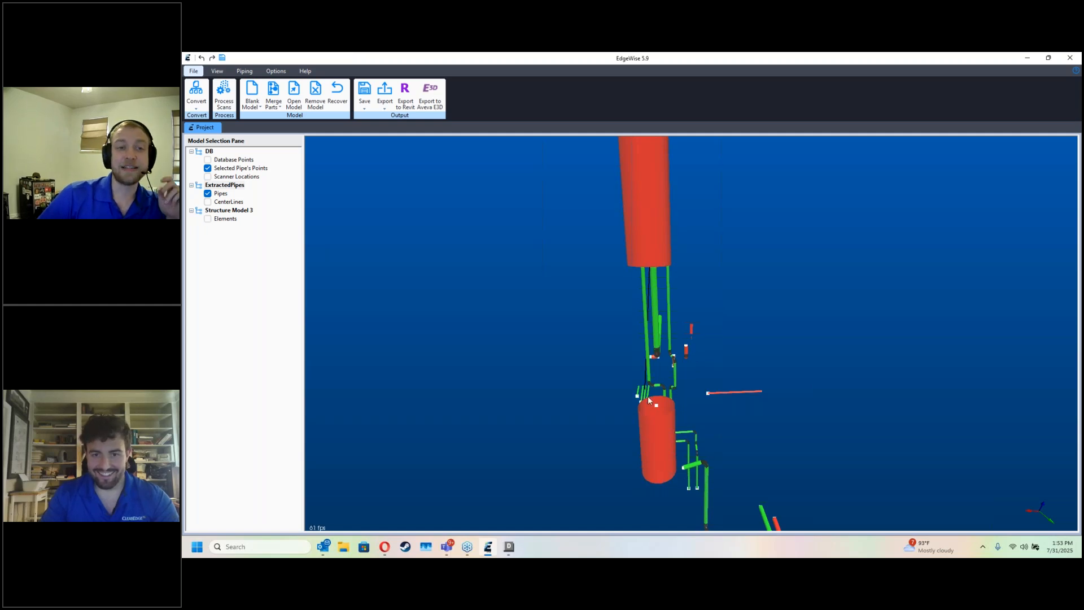
left_click(659, 407)
left_click_drag(601, 438, 741, 431)
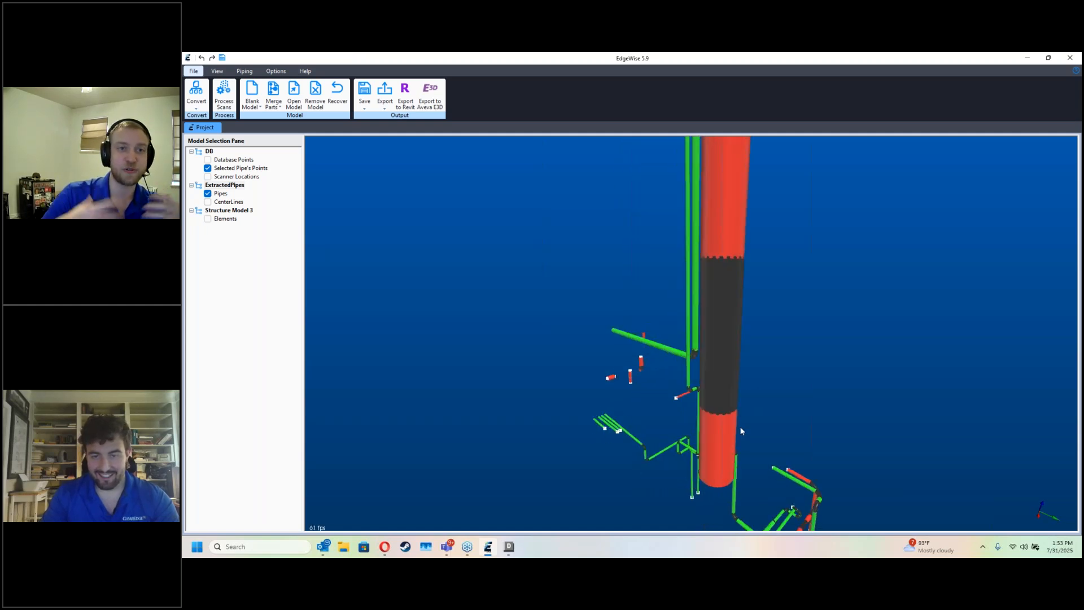
Step: Clean the connected vessel run, merging collinear pipes with a tolerance of 0.0100 m
double_click(731, 419)
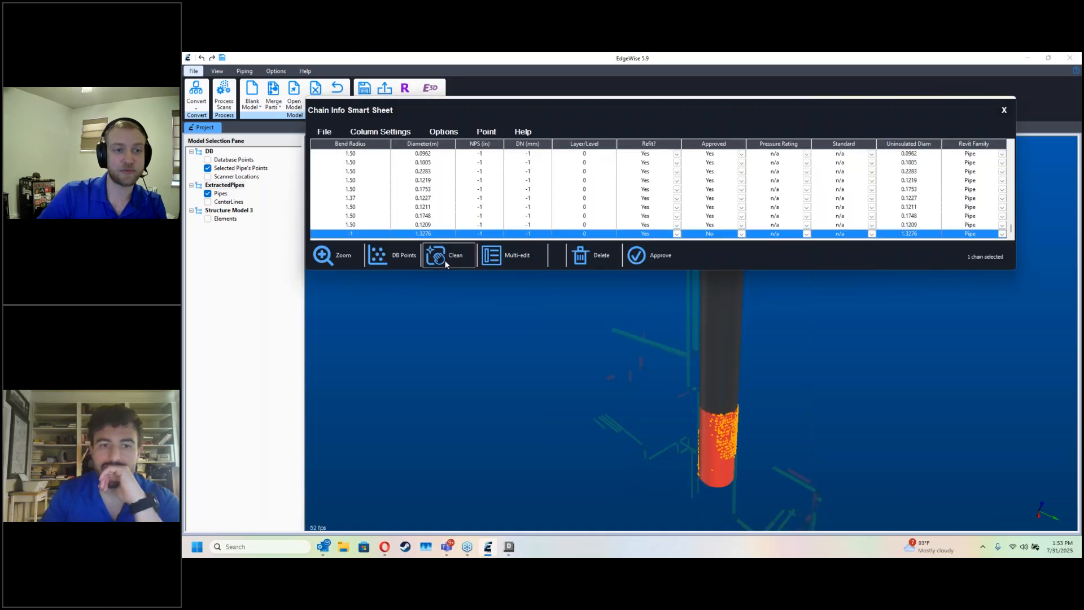
left_click(438, 260)
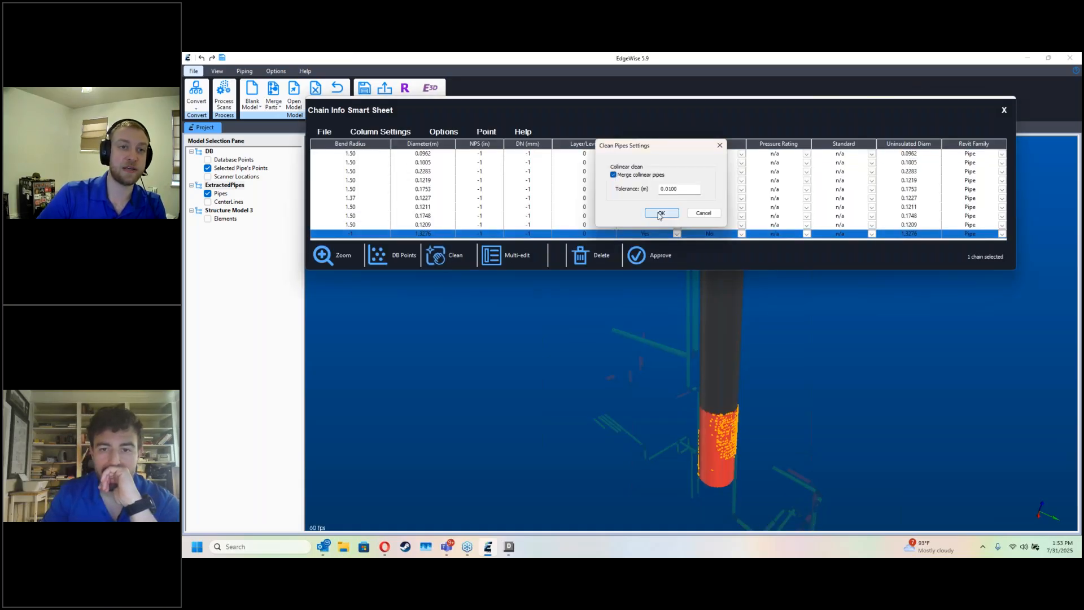
left_click(660, 213)
left_click(1003, 111)
Step: Delete the group of stray unapproved pipes beside the plant and the leftover stub below the approved run's elbow
left_click_drag(768, 320, 744, 363)
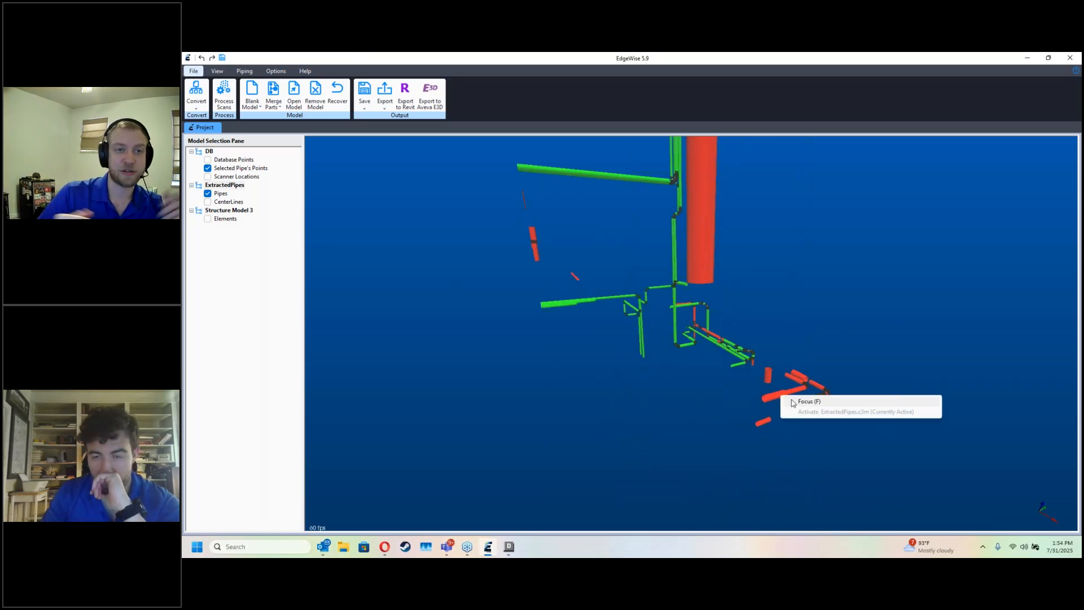
scroll(783, 395, "up", 5)
scroll(765, 381, "up", 3)
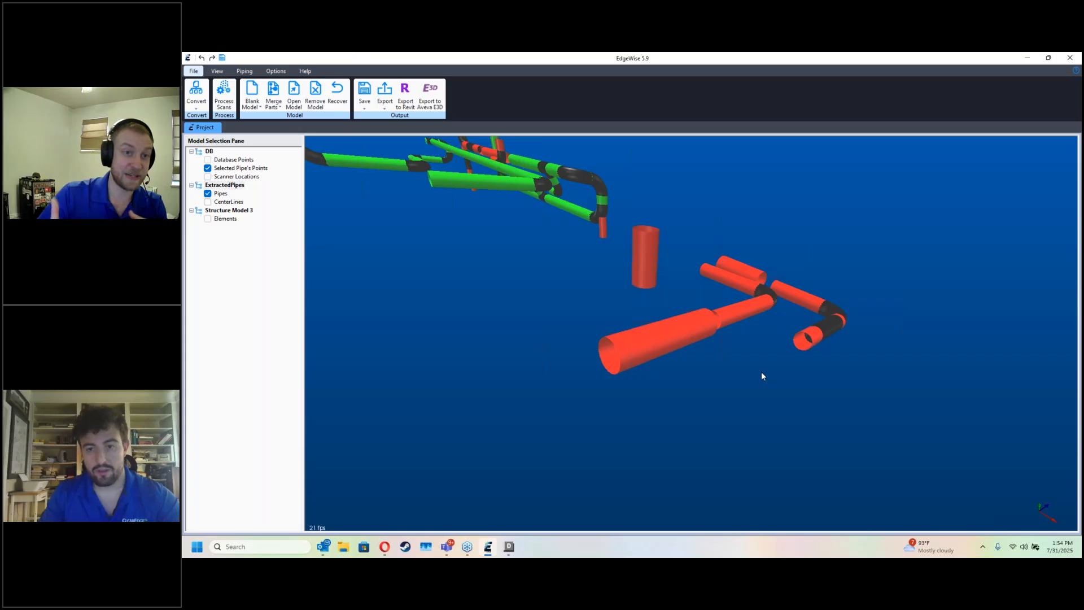
left_click_drag(761, 372, 764, 392)
left_click_drag(857, 410, 590, 223)
key("Delete")
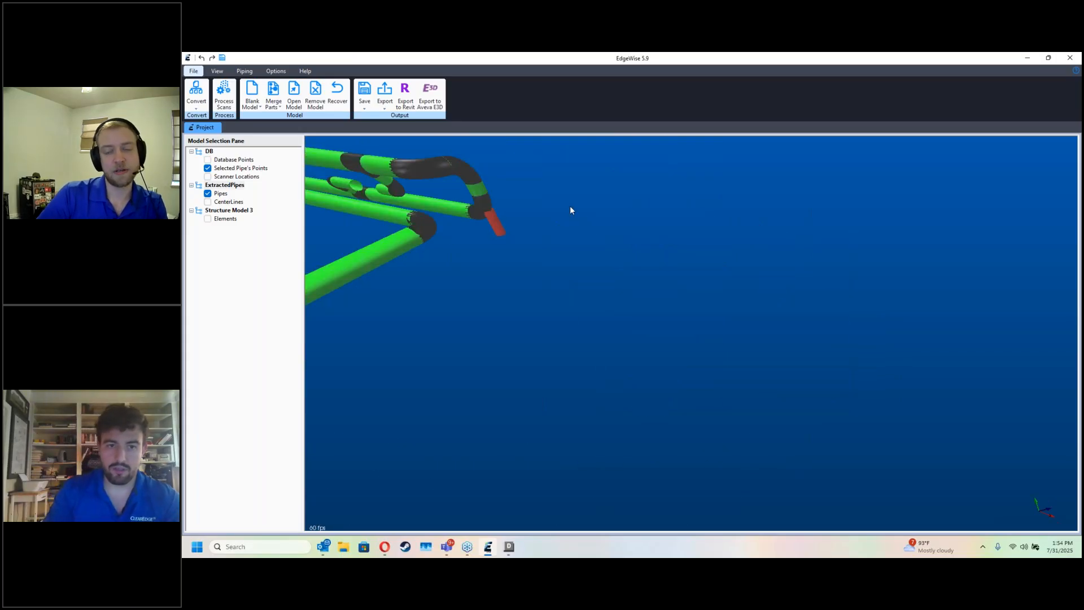
left_click(497, 225)
key("Delete")
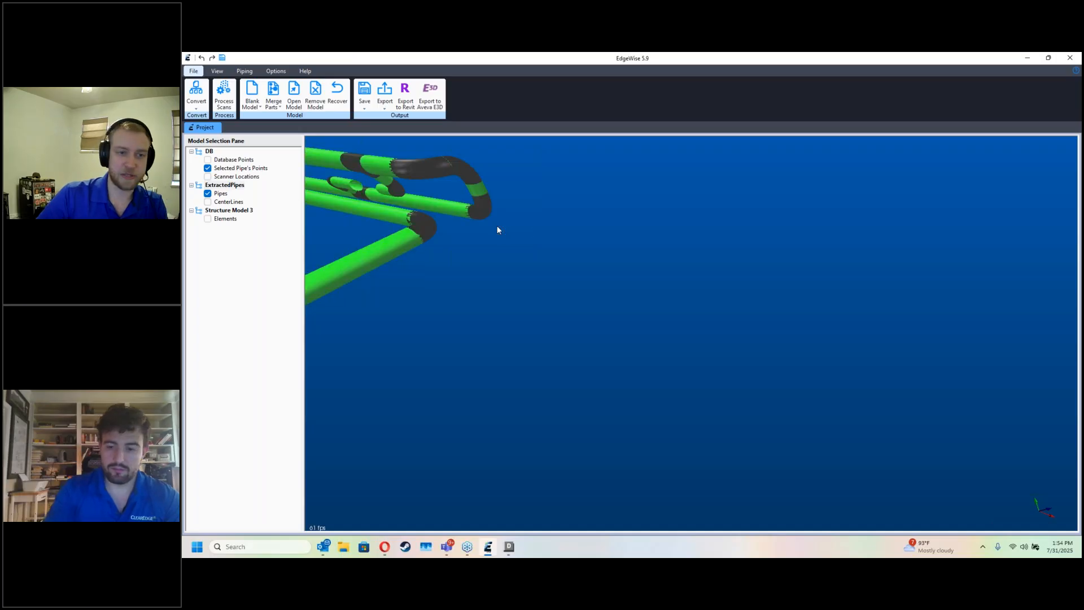
Step: Extract a pipe from the short rising leg at the far end of the orange vessel outlet branch
left_click_drag(497, 225, 751, 337)
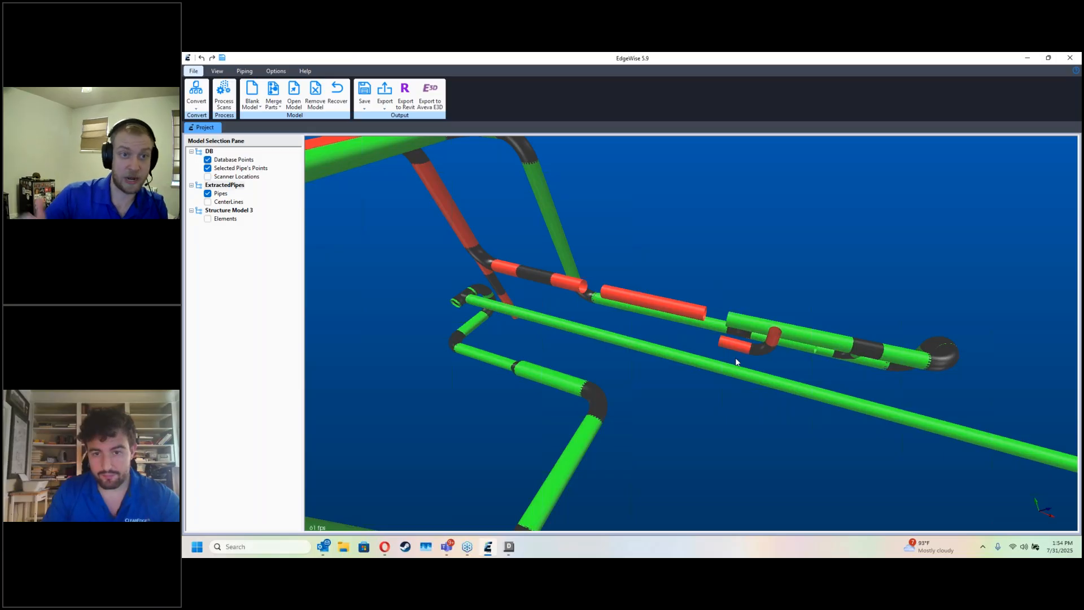
key("space")
scroll(664, 355, "up", 5)
left_click_drag(664, 358, 711, 414)
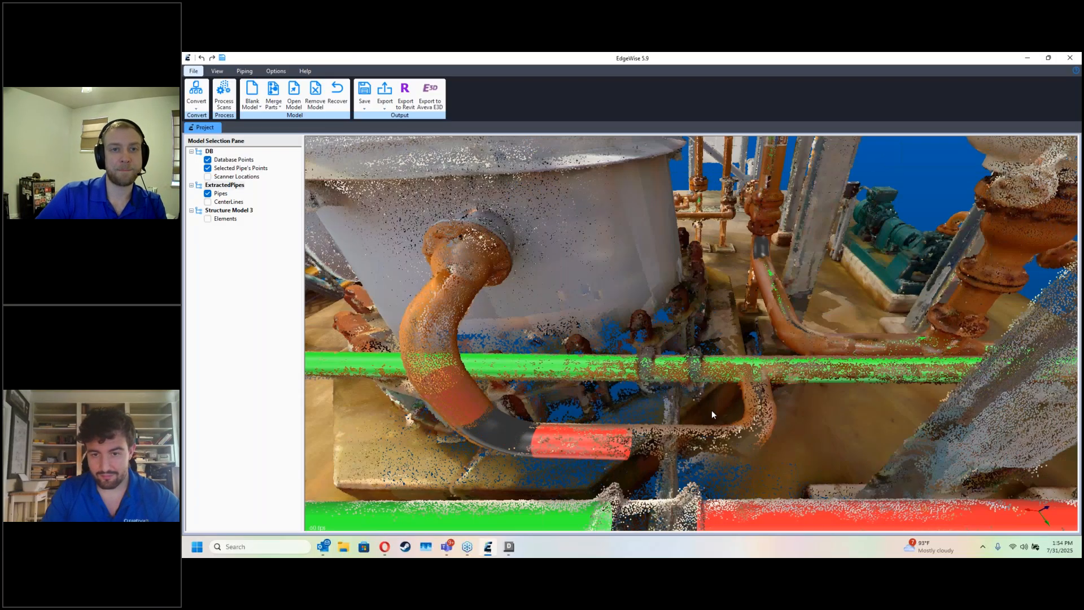
left_click(744, 420)
Step: Connect the new rising leg to the open end of the outlet branch's horizontal pipe with an elbow
key("space")
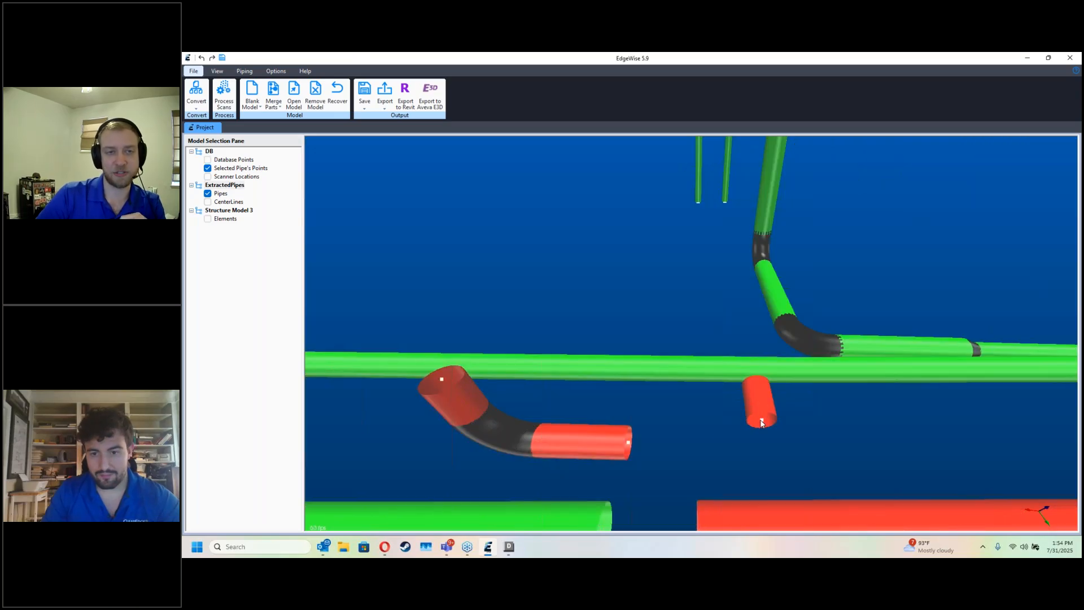
left_click(631, 446)
key("space")
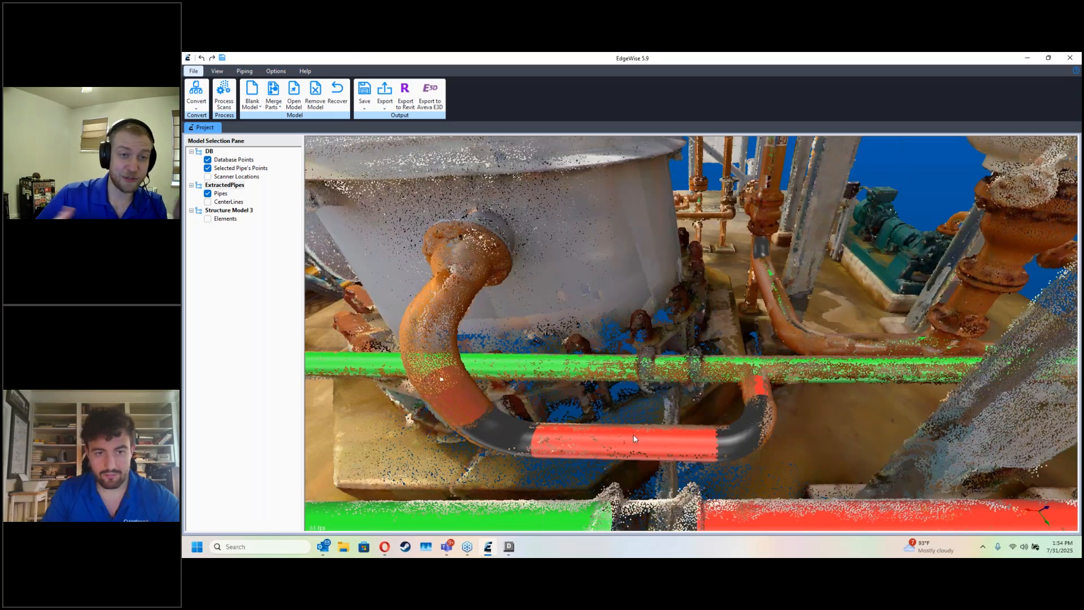
Step: Extract the nozzle pipe of the orange vessel outlet branch and connect the branch with an elbow there and a tee at the approved horizontal line
left_click_drag(635, 391, 438, 268)
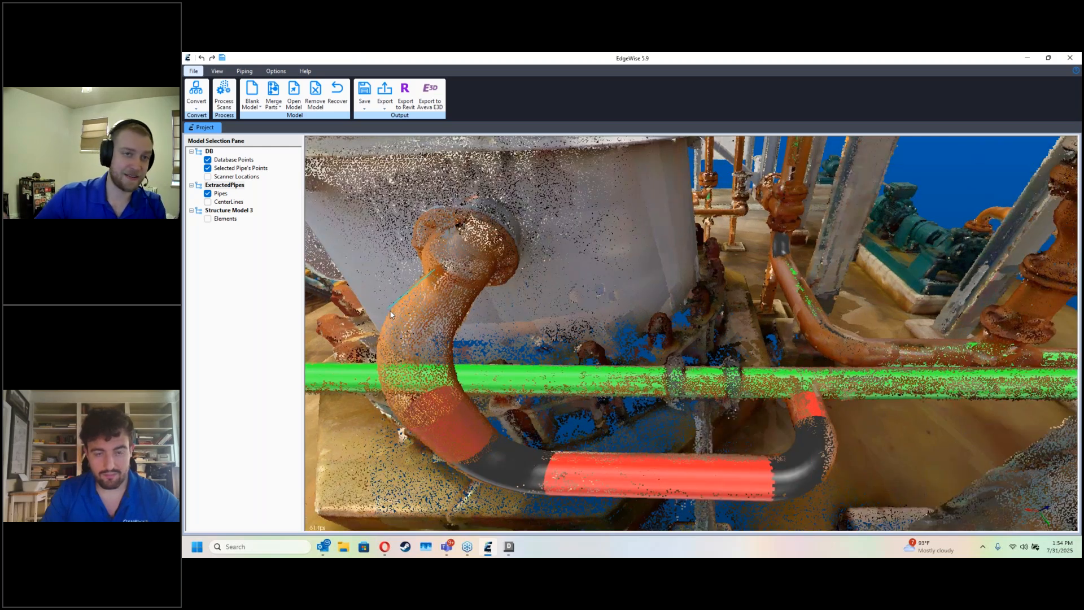
left_click(487, 279)
key("space")
left_click(411, 339)
left_click(433, 405)
key("space")
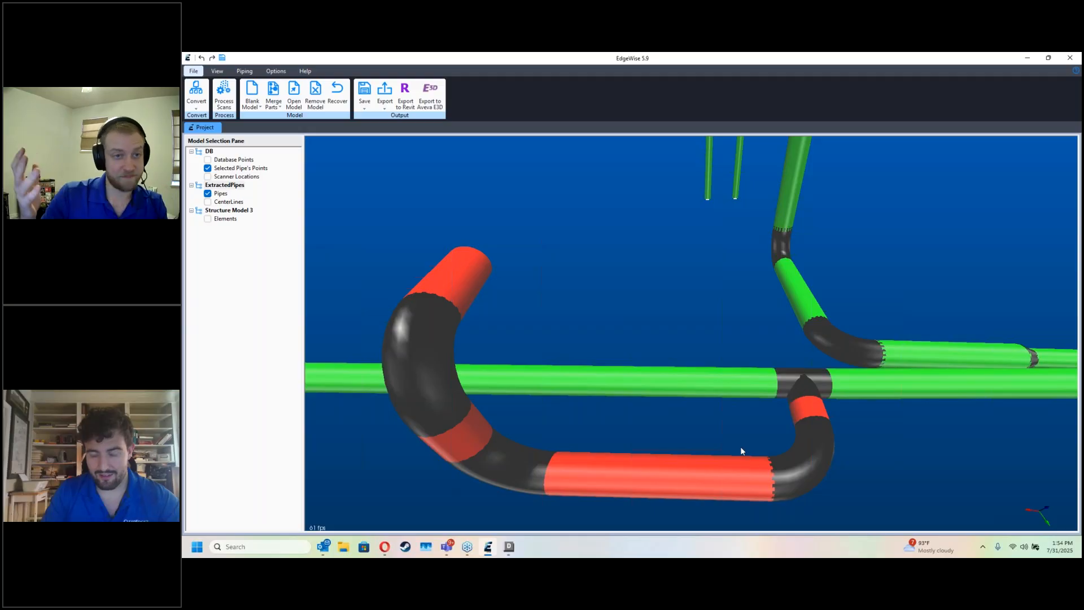
Step: Clean the connected vessel outlet branch and approve its pipe run
left_click(746, 457)
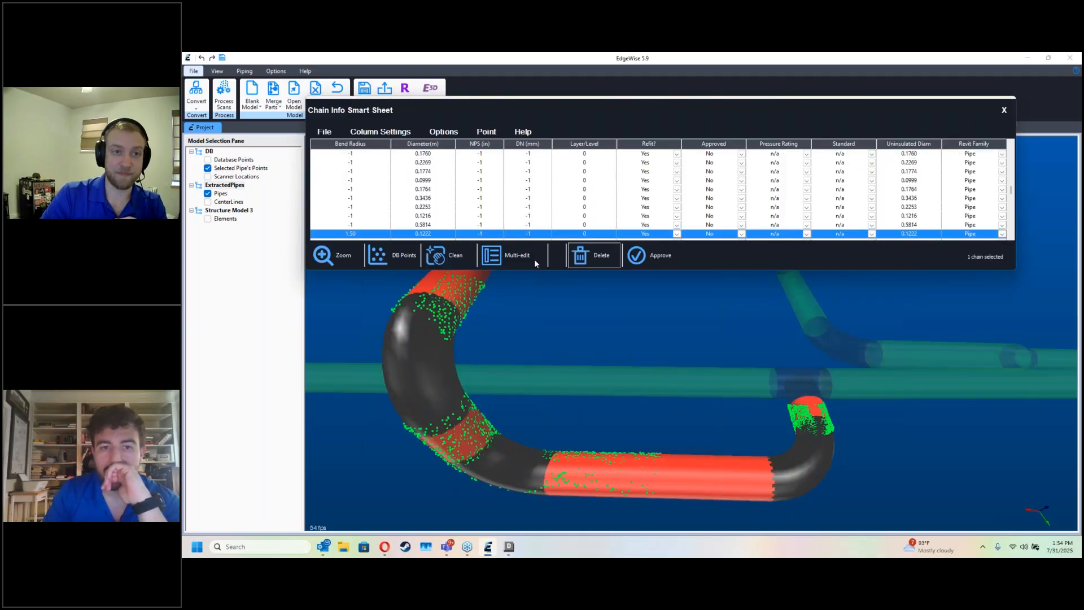
left_click(463, 260)
left_click(659, 217)
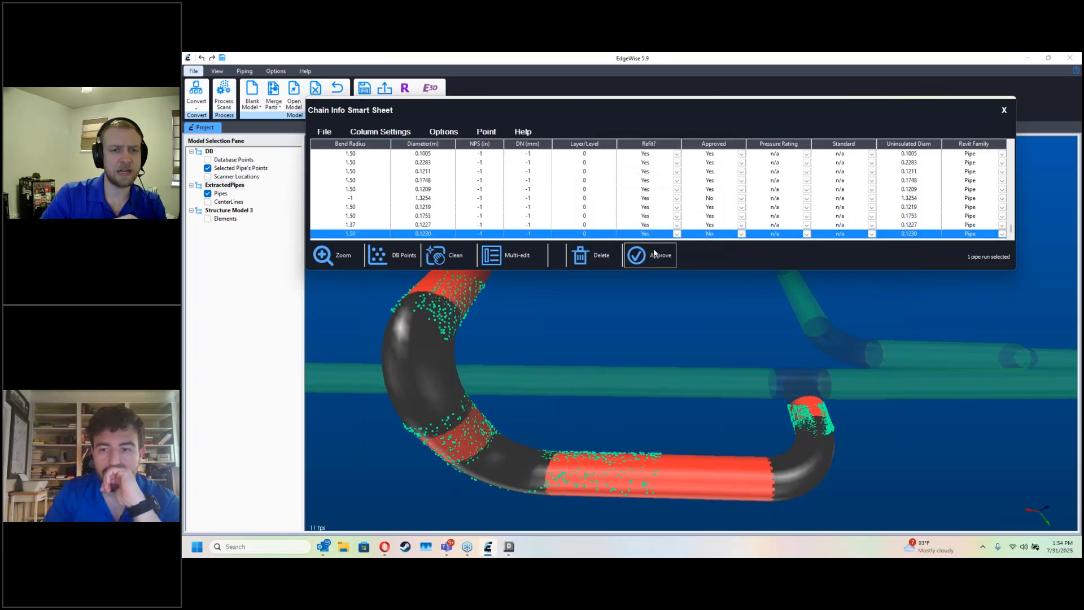
left_click(653, 258)
left_click(1003, 111)
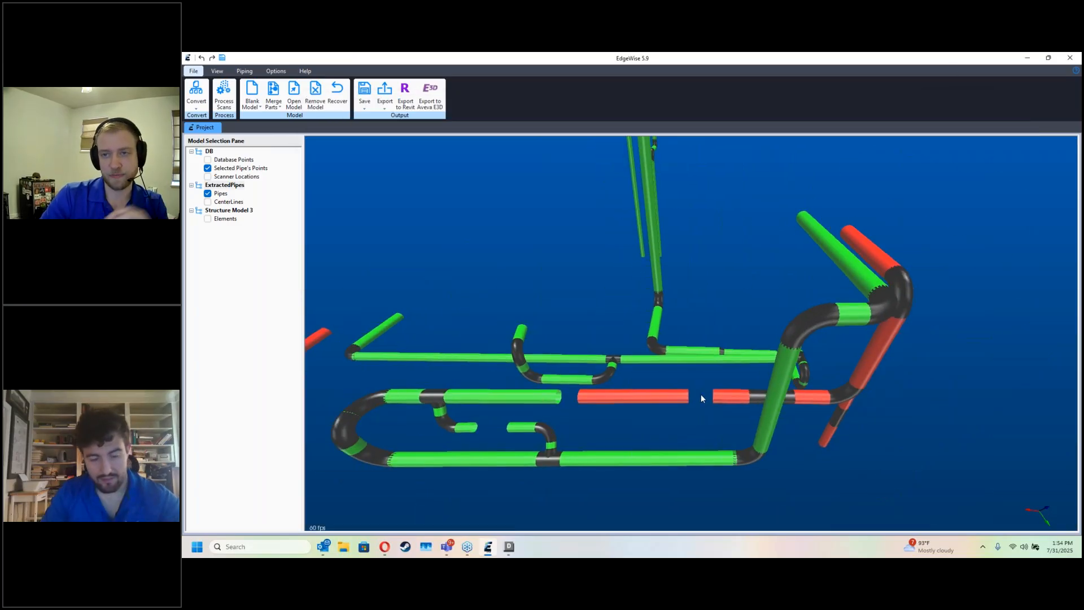
Step: Approve the isolated horizontal pipe lying in line between the approved loop and the unapproved run
key("d")
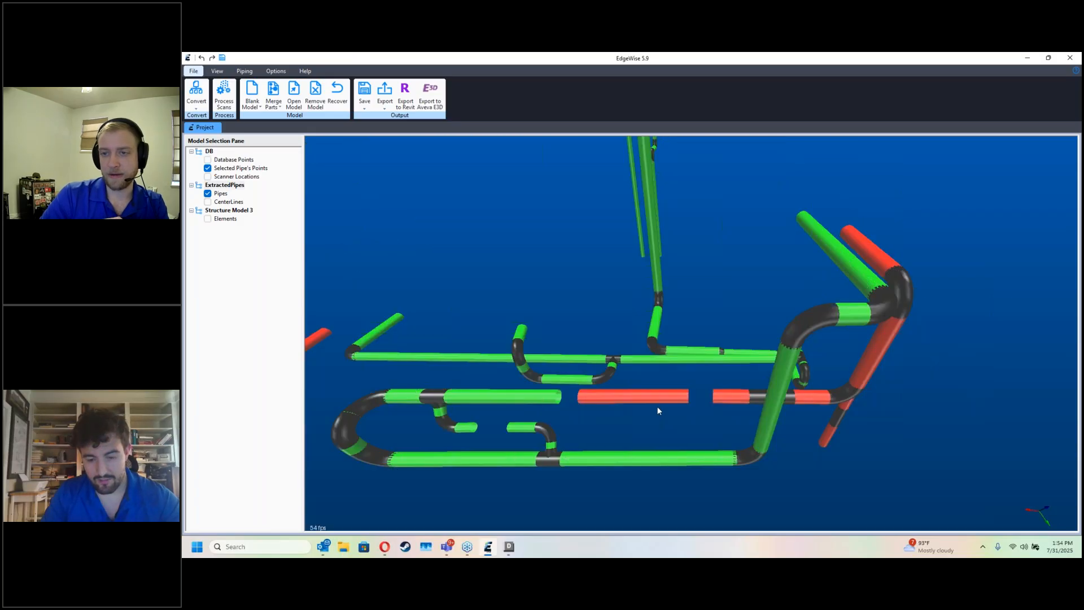
double_click(654, 402)
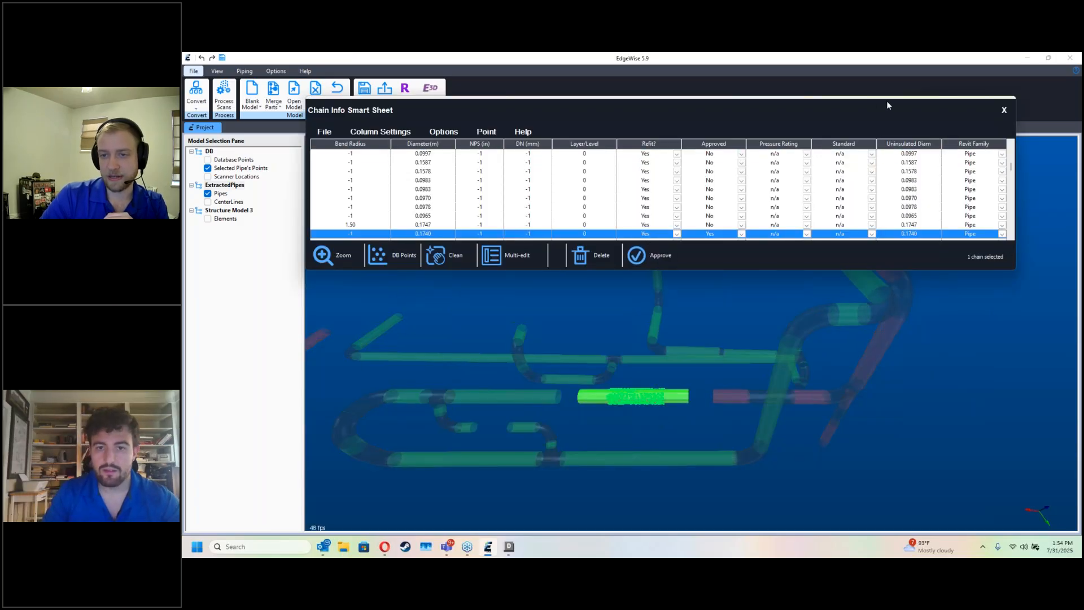
left_click(1003, 110)
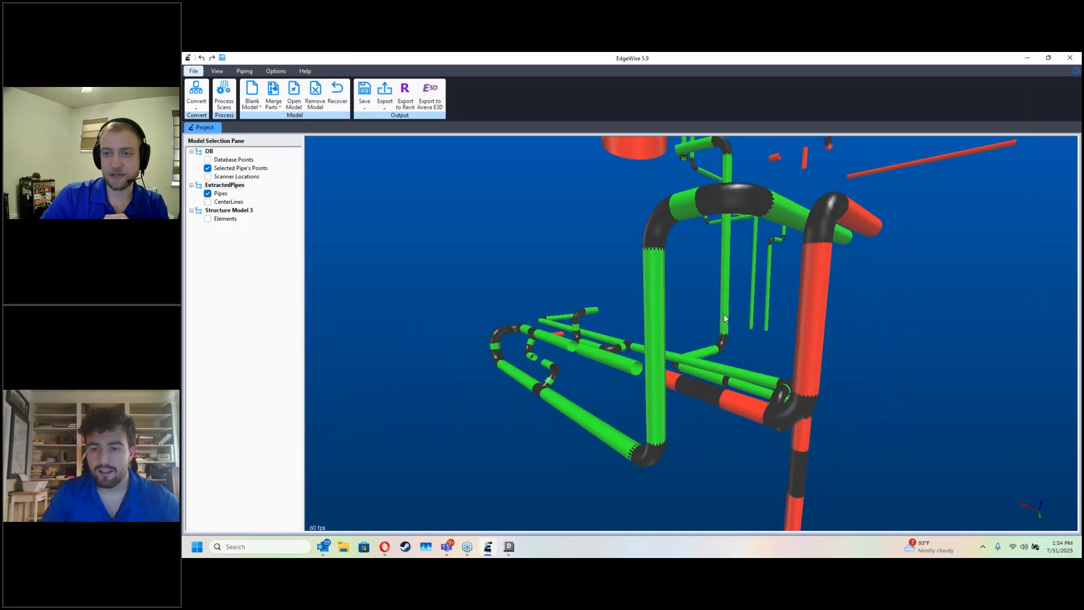
Step: Delete the short vertical chain below the lower elbow of the unapproved run
key("d")
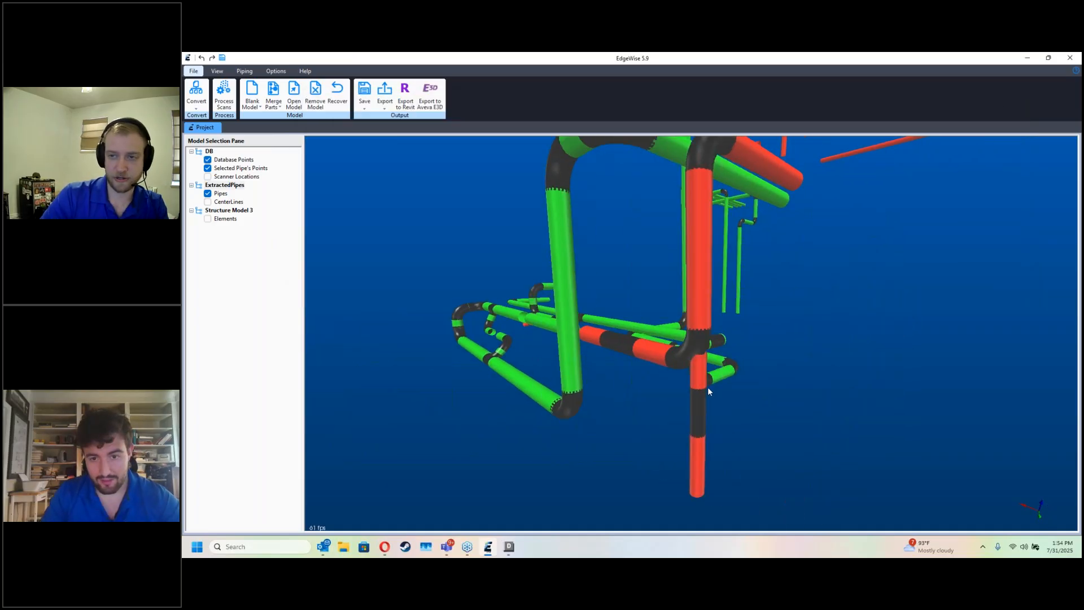
key("d")
left_click_drag(708, 388, 734, 445)
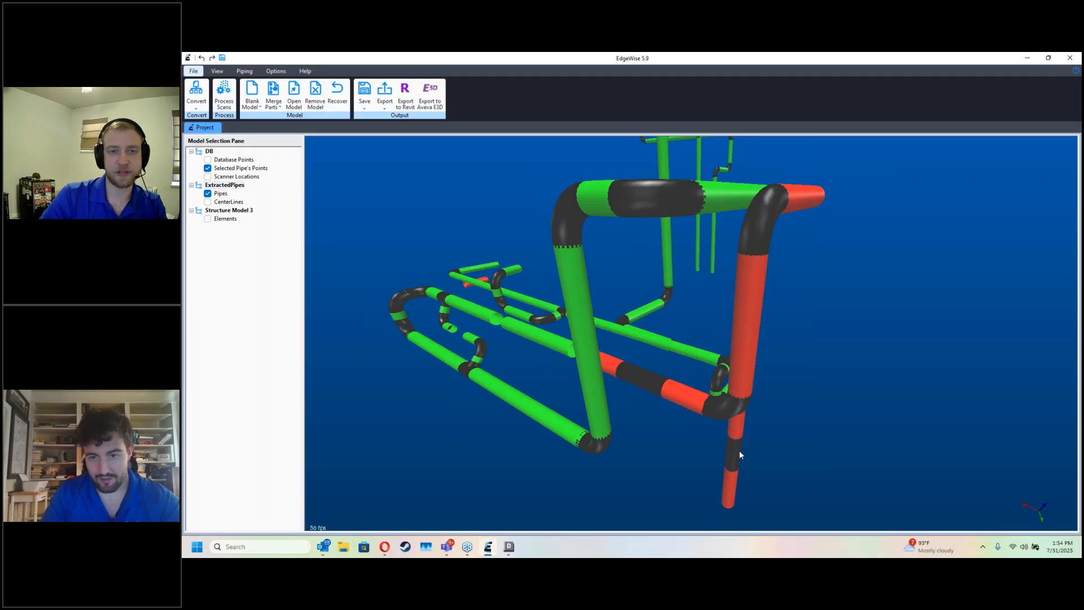
double_click(735, 451)
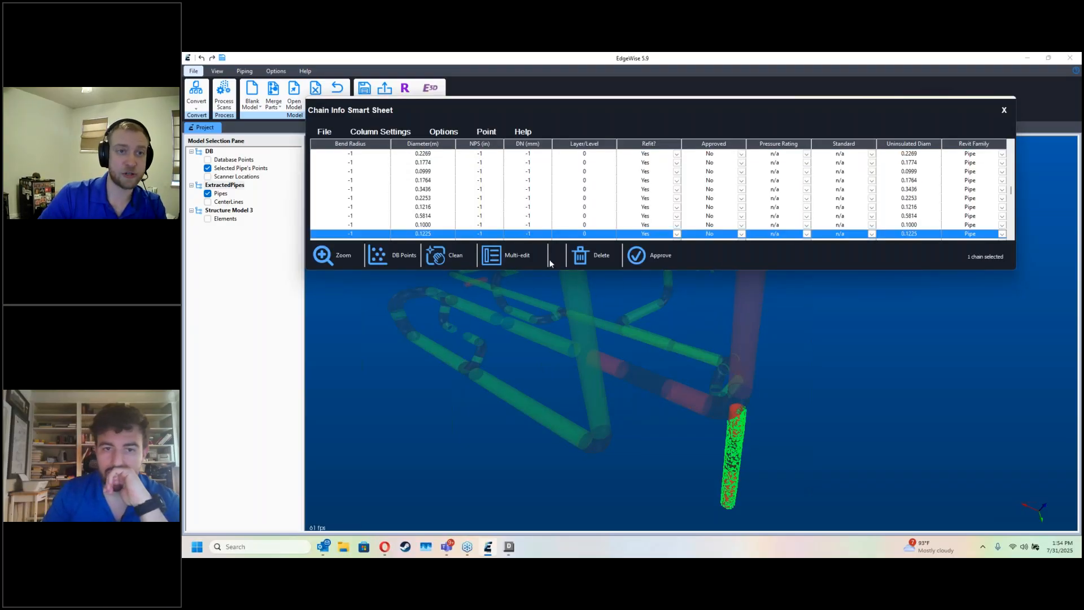
left_click(580, 257)
left_click(1003, 110)
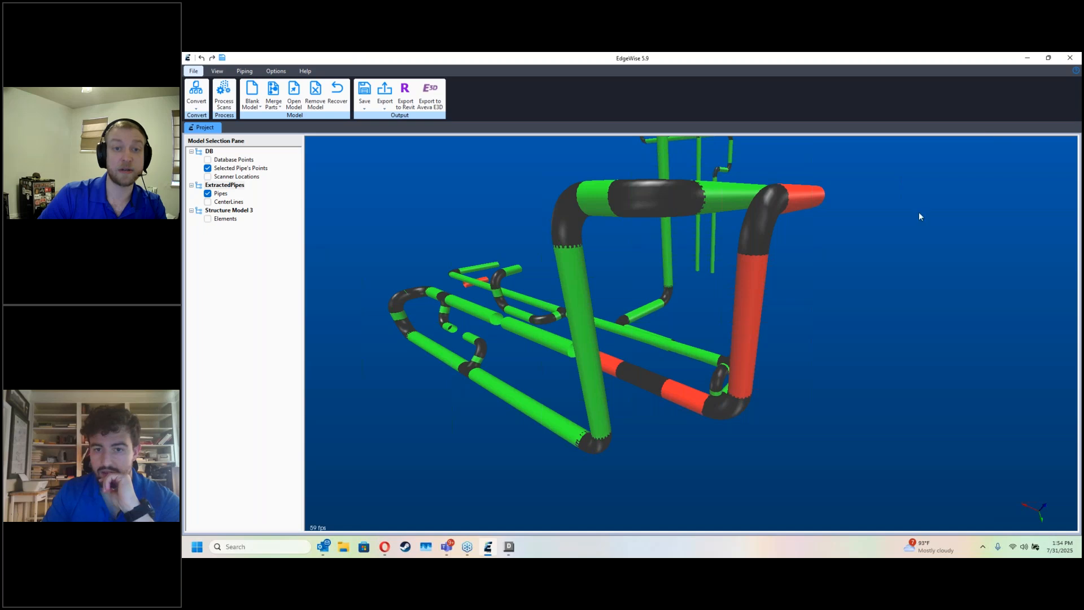
Step: Approve the remaining run with the tall vertical leg and clean it, merging collinear pipes with a tolerance of 0.0100 m
double_click(766, 318)
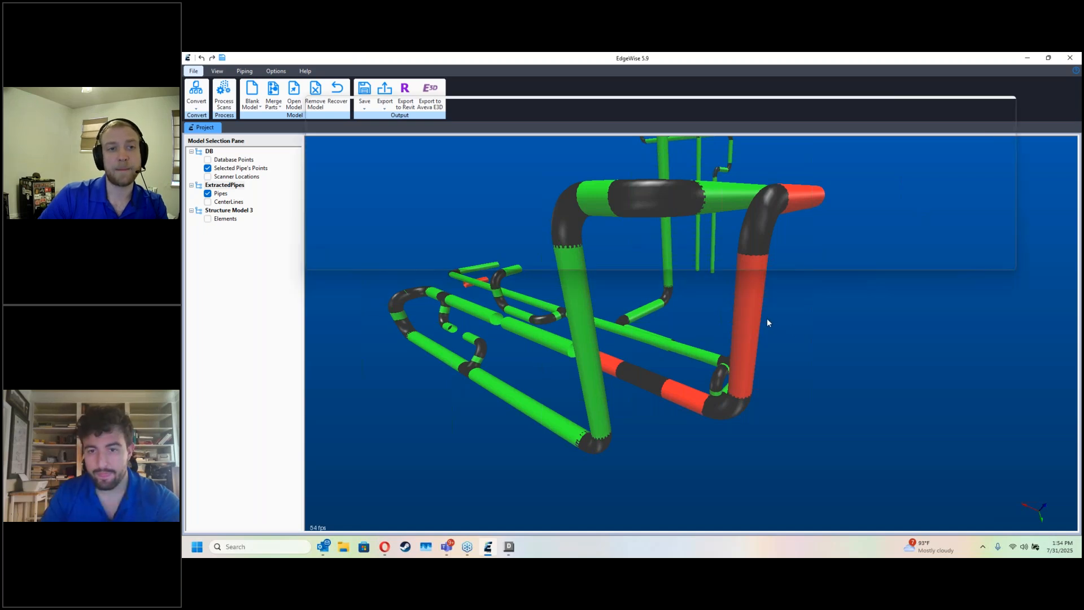
left_click(636, 255)
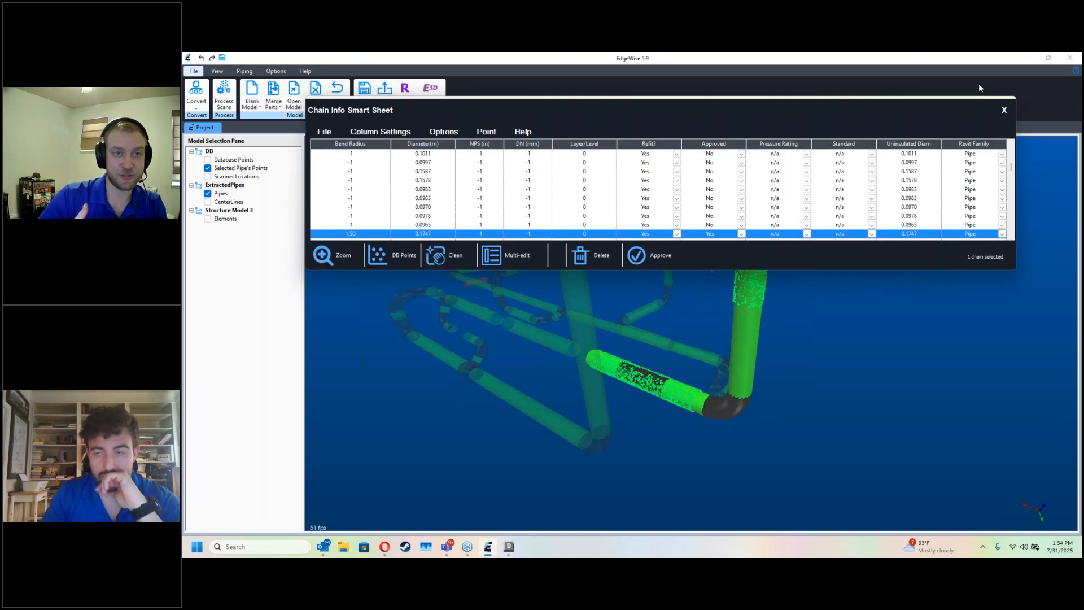
left_click(446, 255)
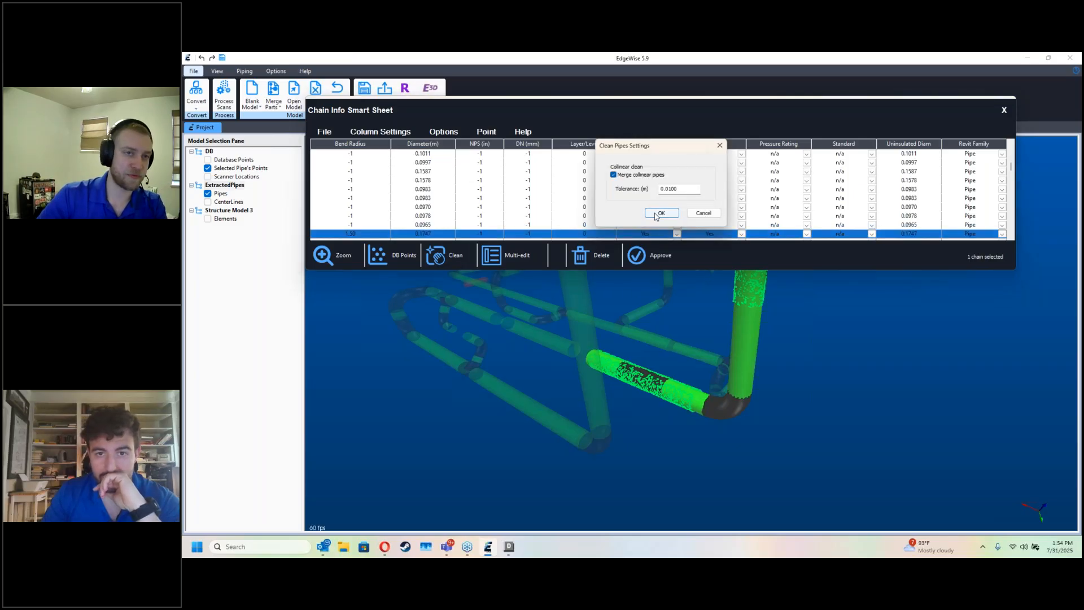
left_click(658, 213)
left_click(1003, 111)
Step: Examine how the approved pipes beside the tower match the scan's point cloud
left_click_drag(955, 137, 856, 228)
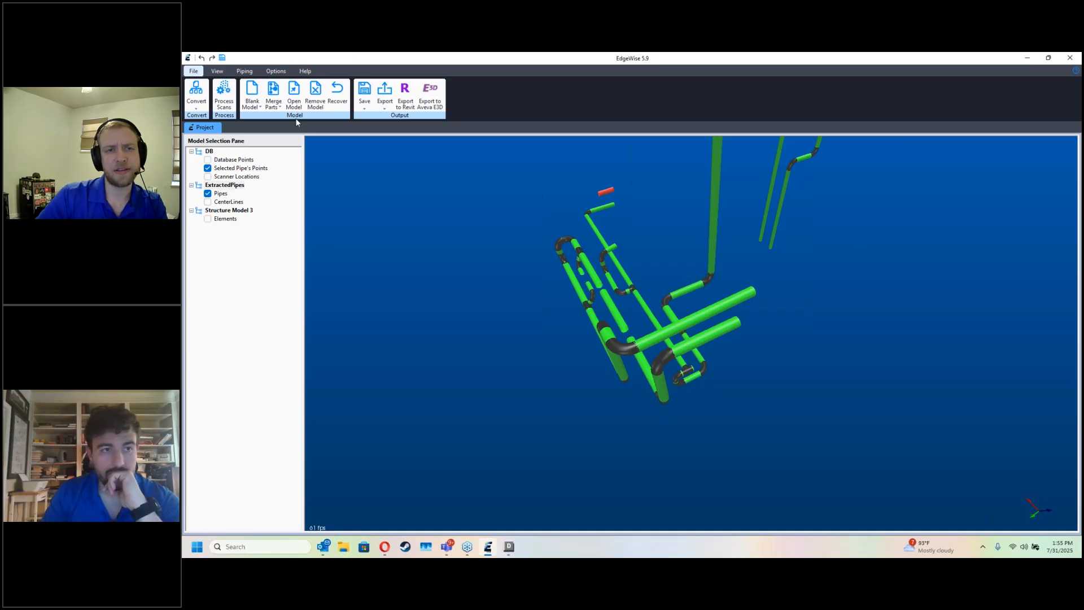
left_click(217, 71)
left_click_drag(579, 257, 788, 404)
scroll(787, 402, "up", 3)
left_click_drag(784, 361, 728, 383)
left_click(618, 418)
key("d")
Step: Hide the point cloud and delete the scattered unapproved pipes in the open area beside the approved loop
key("d")
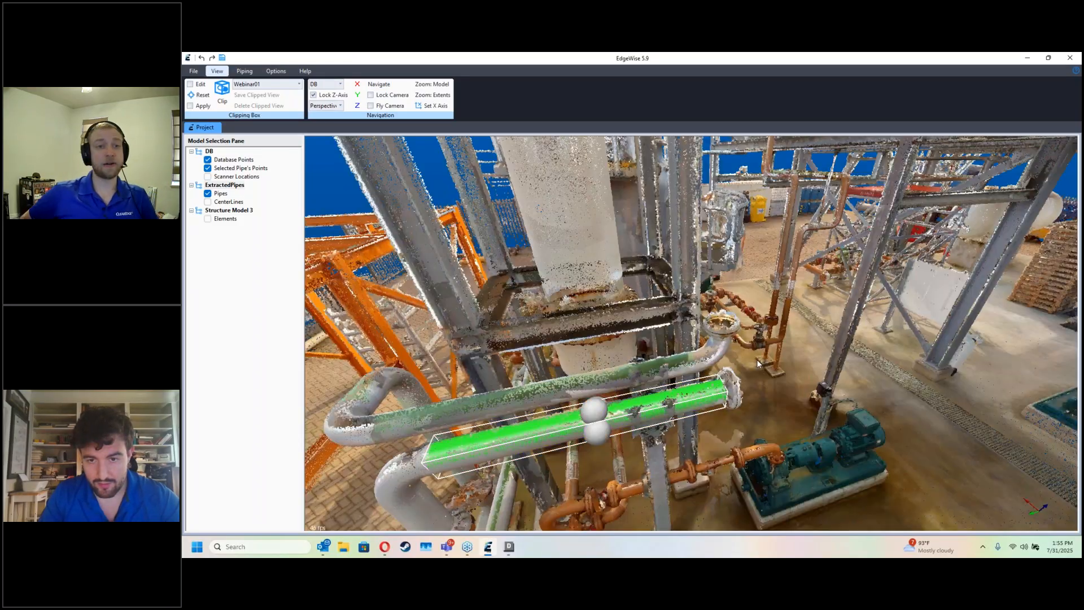
left_click_drag(751, 360, 487, 360)
key("d")
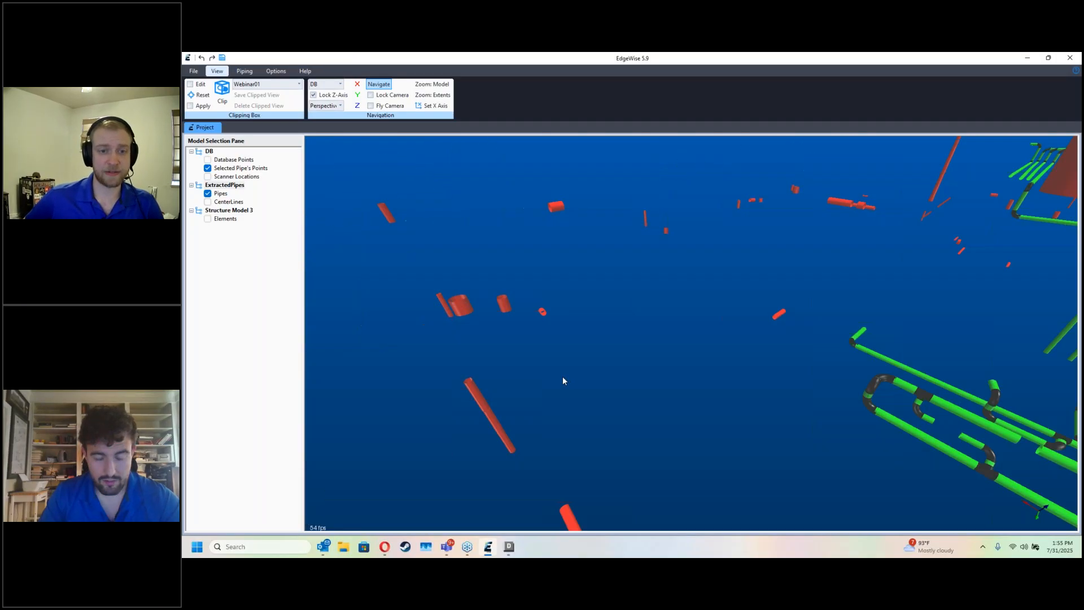
left_click_drag(602, 429, 349, 179)
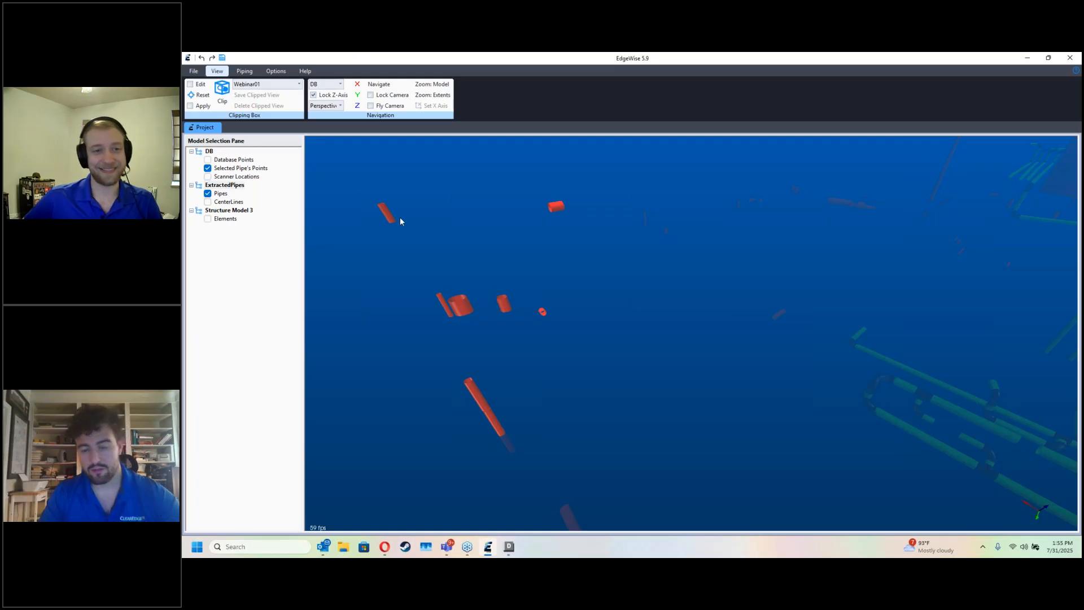
key("Delete")
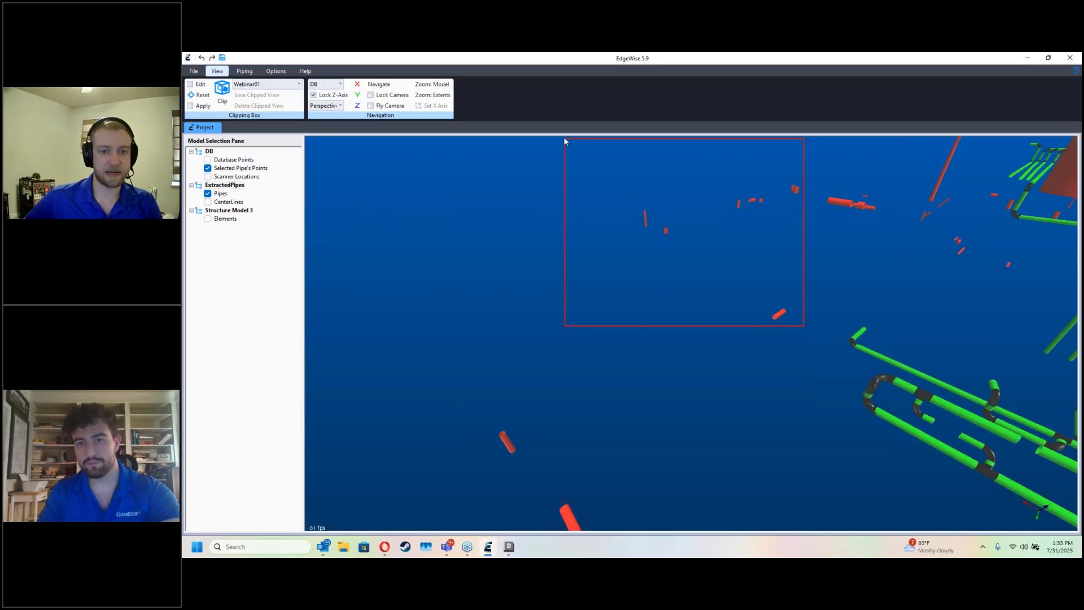
left_click_drag(895, 246, 736, 158)
key("Delete")
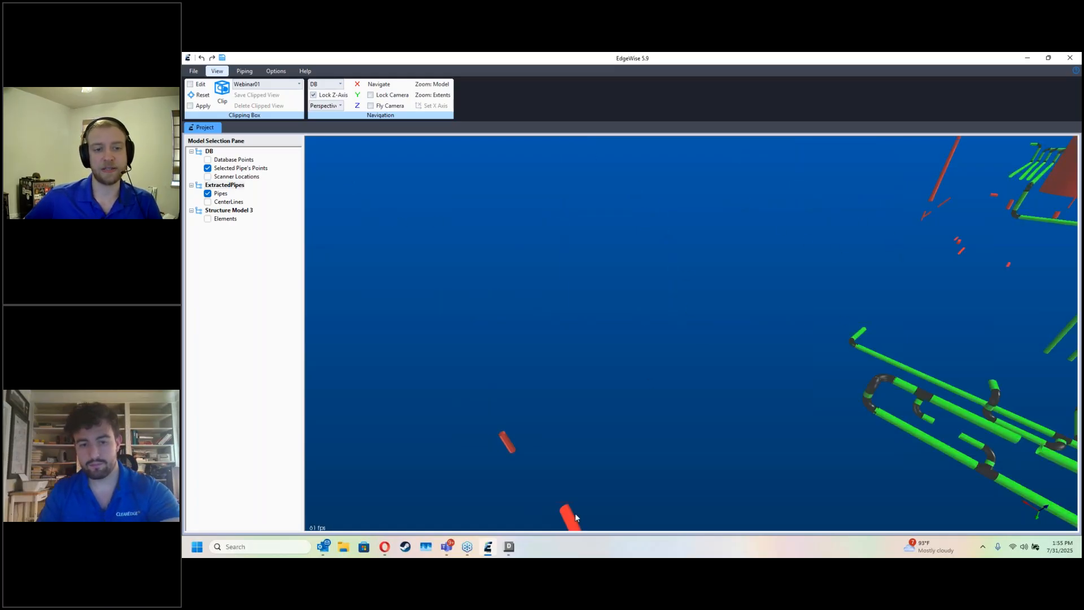
left_click_drag(575, 514, 406, 372)
key("Delete")
Step: Delete the thin vertical strays and small unapproved pipes at the outer edge of the plant beyond the large vessel
left_click_drag(497, 358, 805, 430)
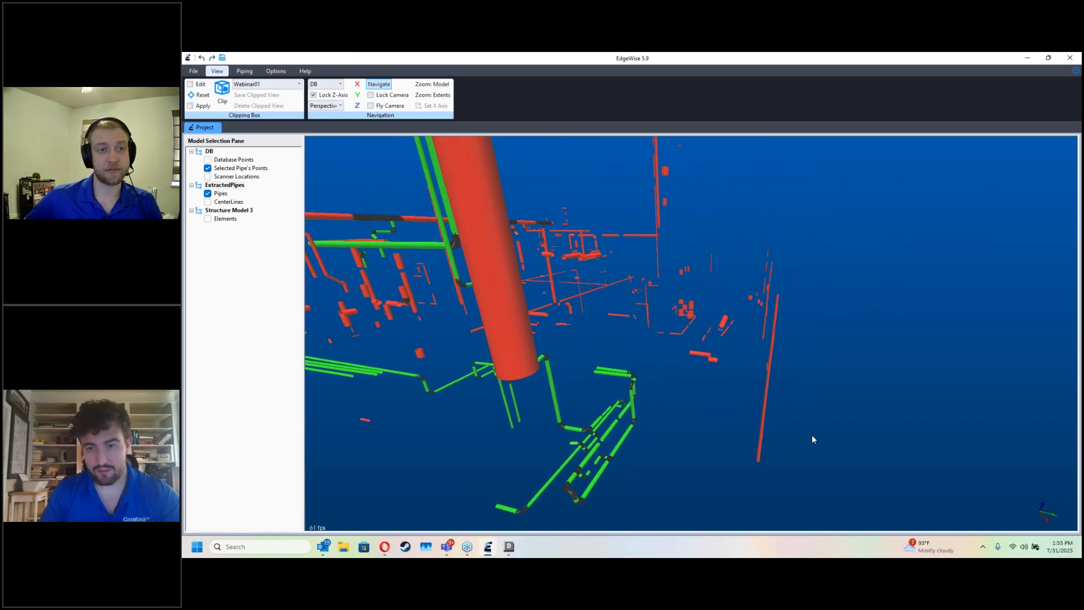
left_click_drag(776, 295, 740, 225)
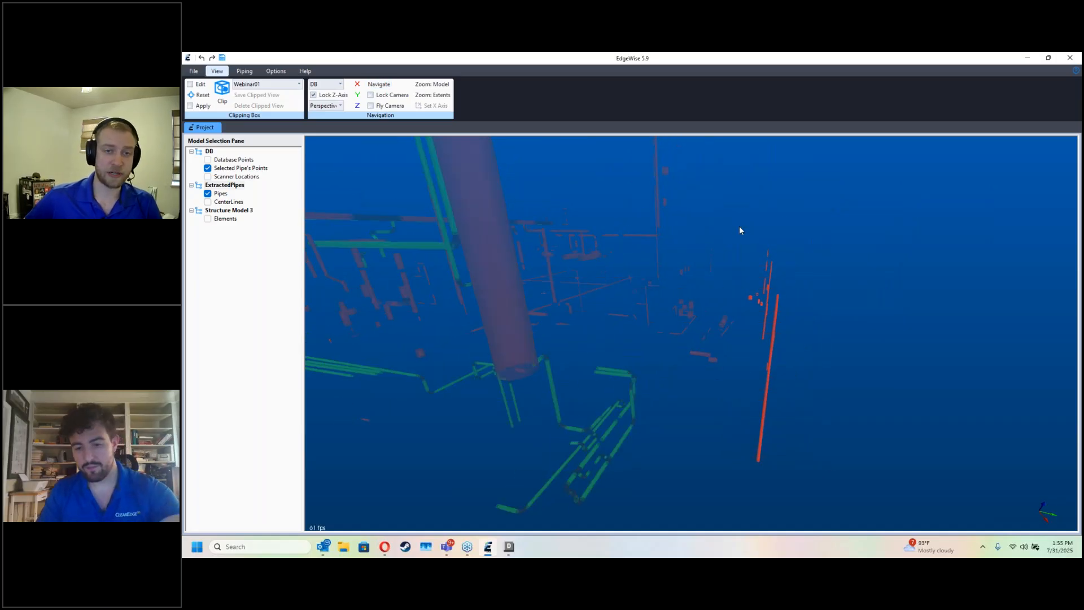
key("Delete")
left_click_drag(739, 368, 682, 348)
key("Delete")
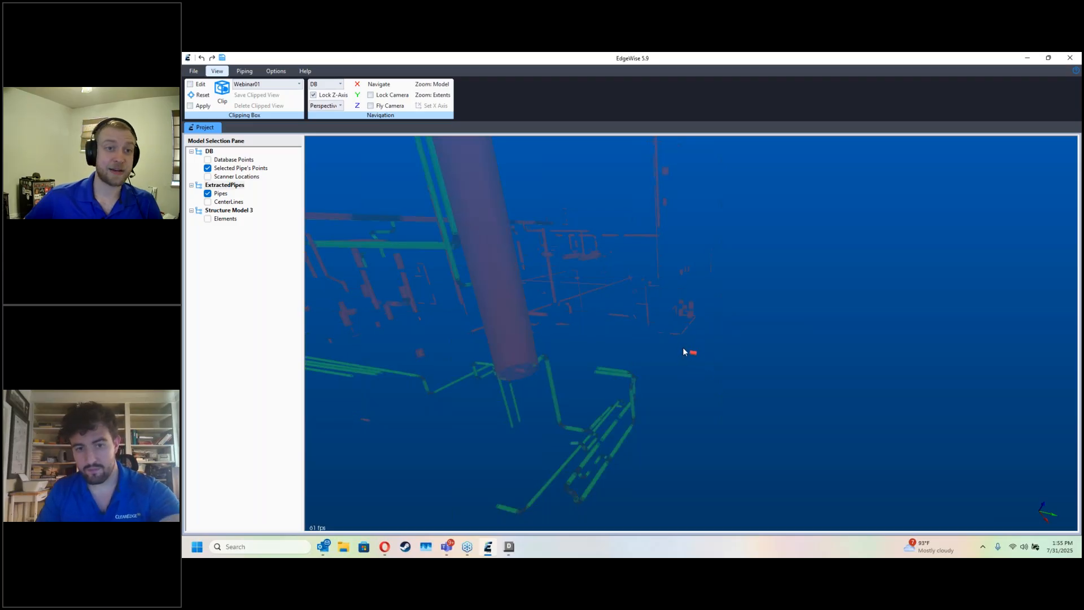
key("Delete")
Step: Examine the area around the white horizontal exchangers with the point cloud shown and hidden
key("space")
middle_click_drag(577, 320, 602, 329)
left_click_drag(602, 329, 495, 305)
middle_click_drag(495, 306, 602, 330)
left_click_drag(603, 330, 700, 317)
middle_click_drag(503, 314, 549, 316)
left_click_drag(549, 316, 655, 352)
key("d")
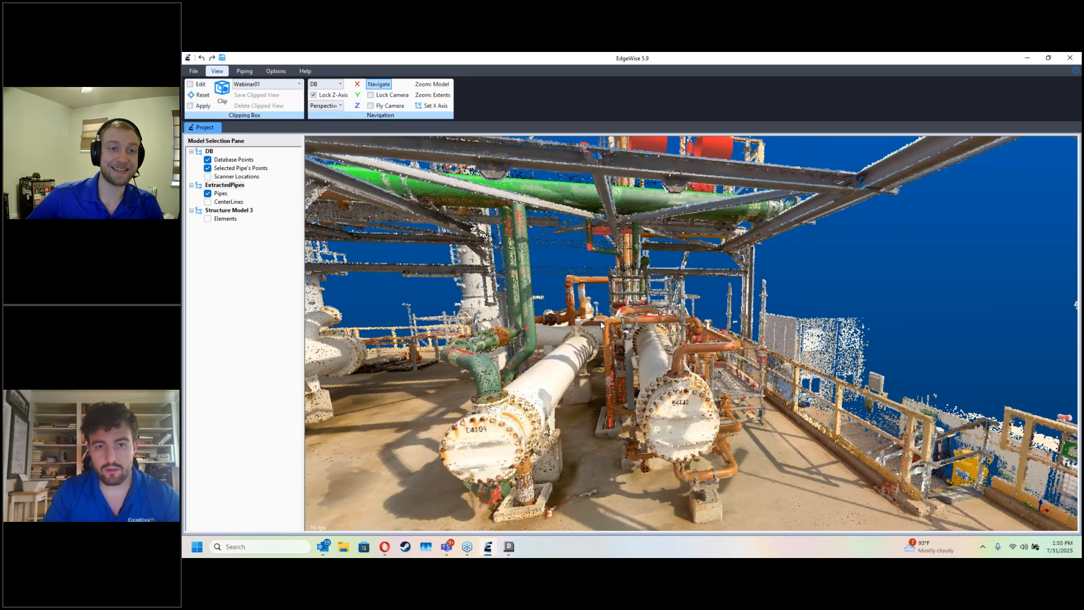
scroll(605, 354, "down", 6)
key("d")
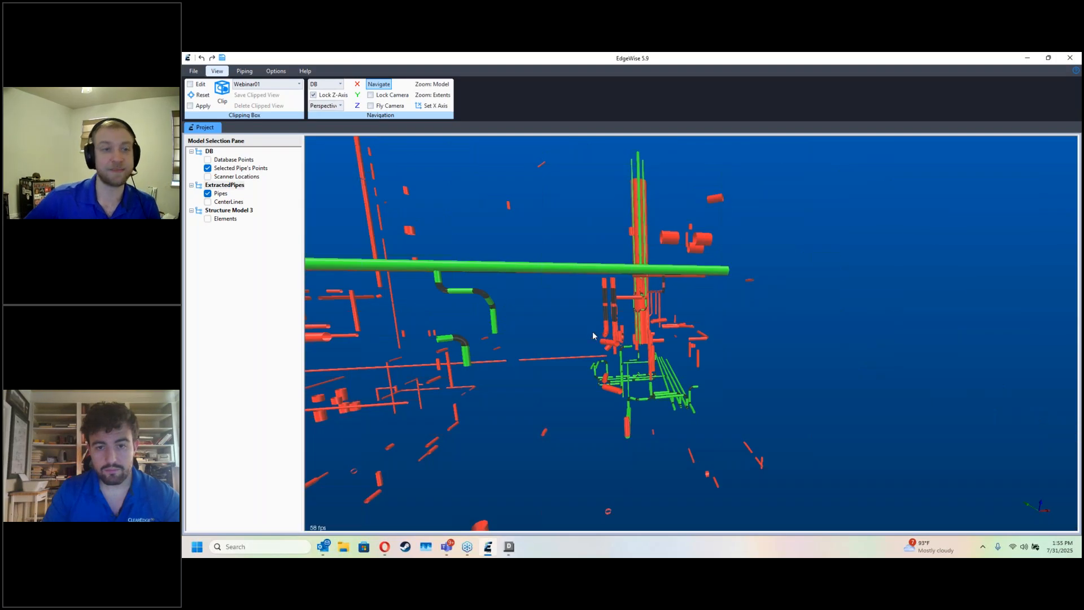
Step: Clip the model to an angled rectangle around the plant corner, drawn in orthographic projection along the Z axis
left_click_drag(593, 335, 537, 302)
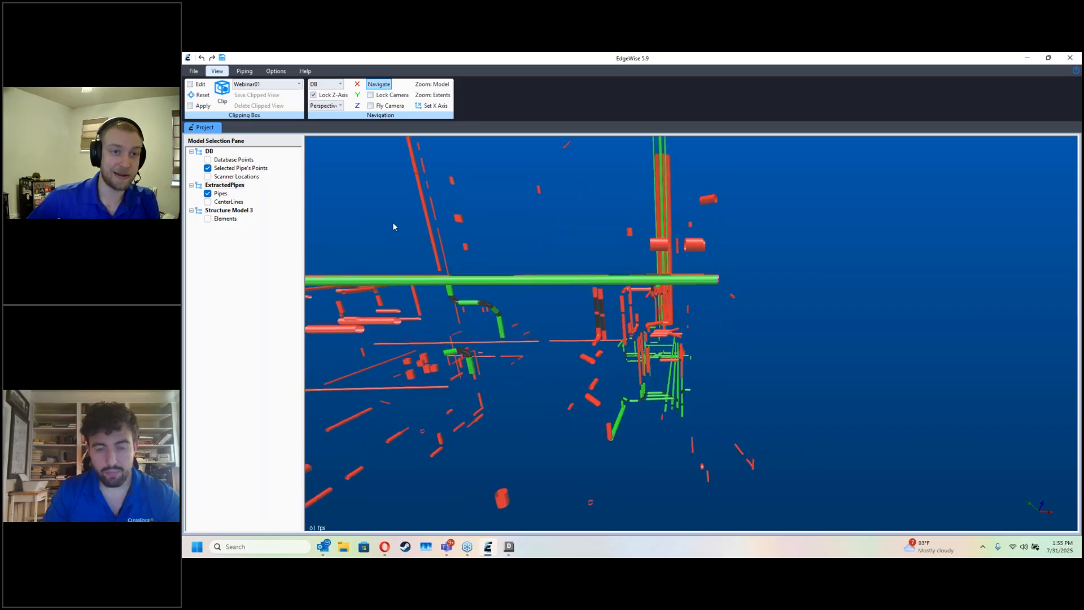
left_click(340, 106)
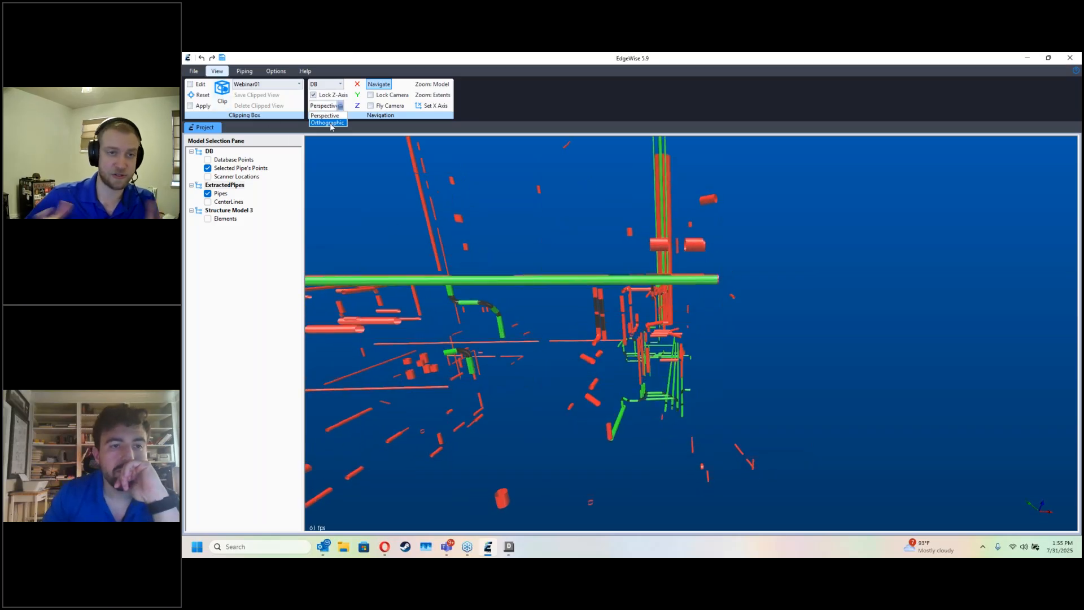
left_click(330, 122)
left_click(356, 107)
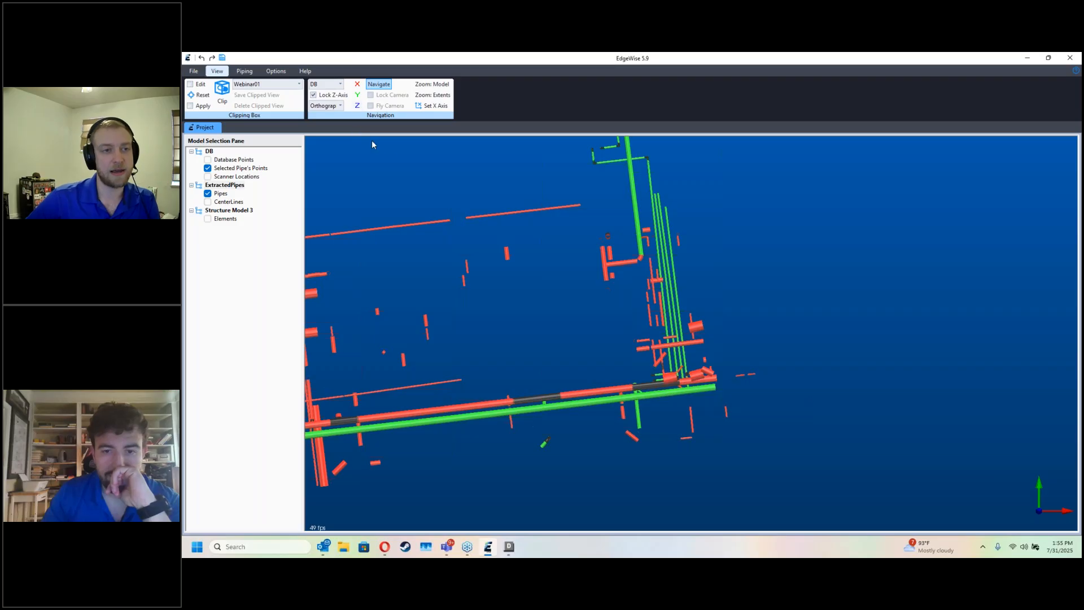
left_click(220, 100)
left_click(589, 436)
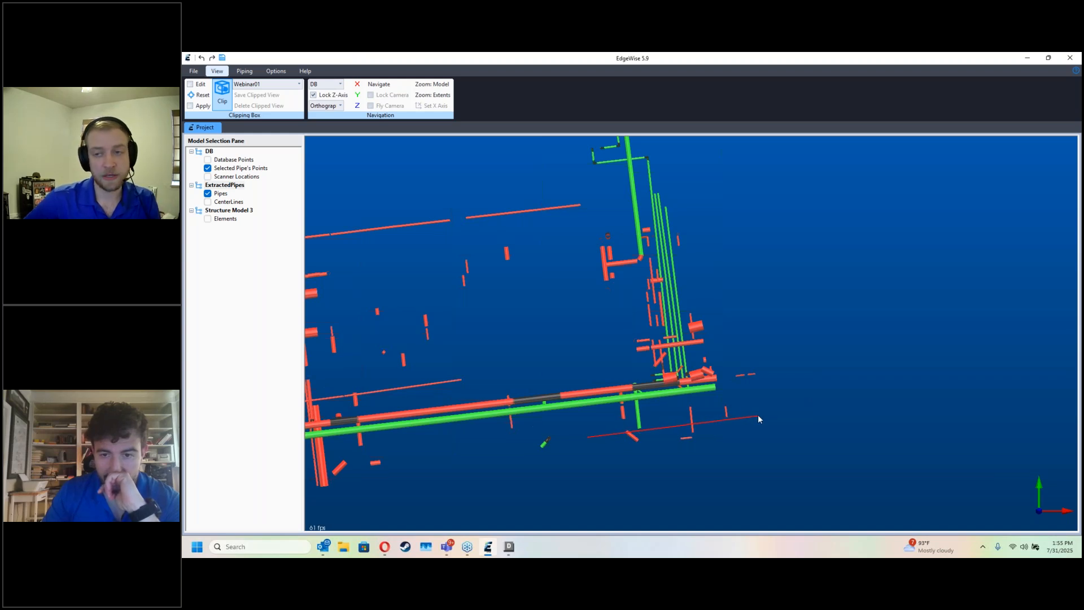
left_click(760, 417)
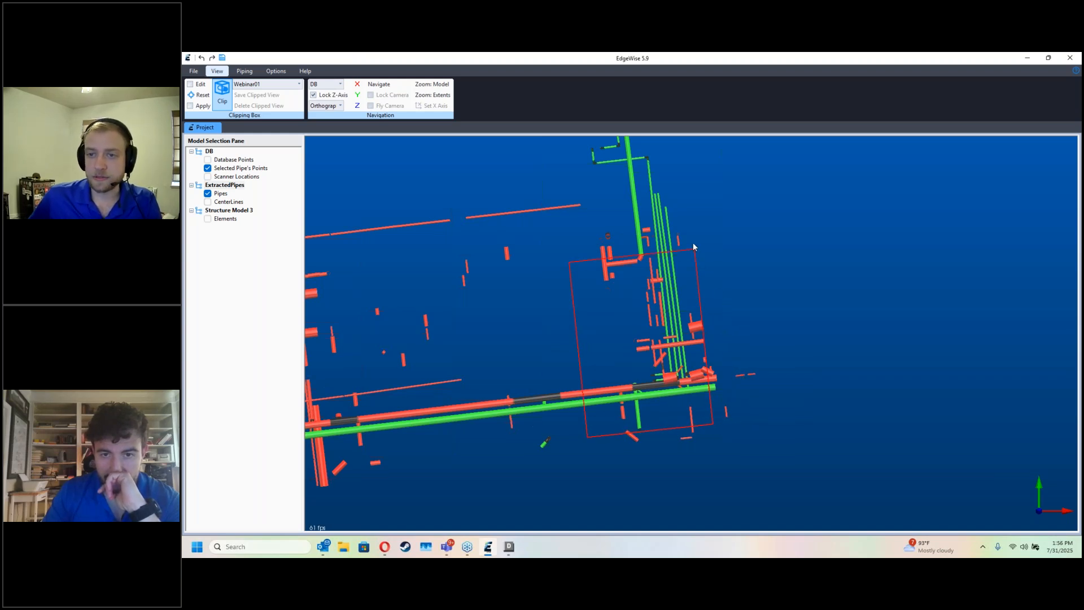
left_click(692, 212)
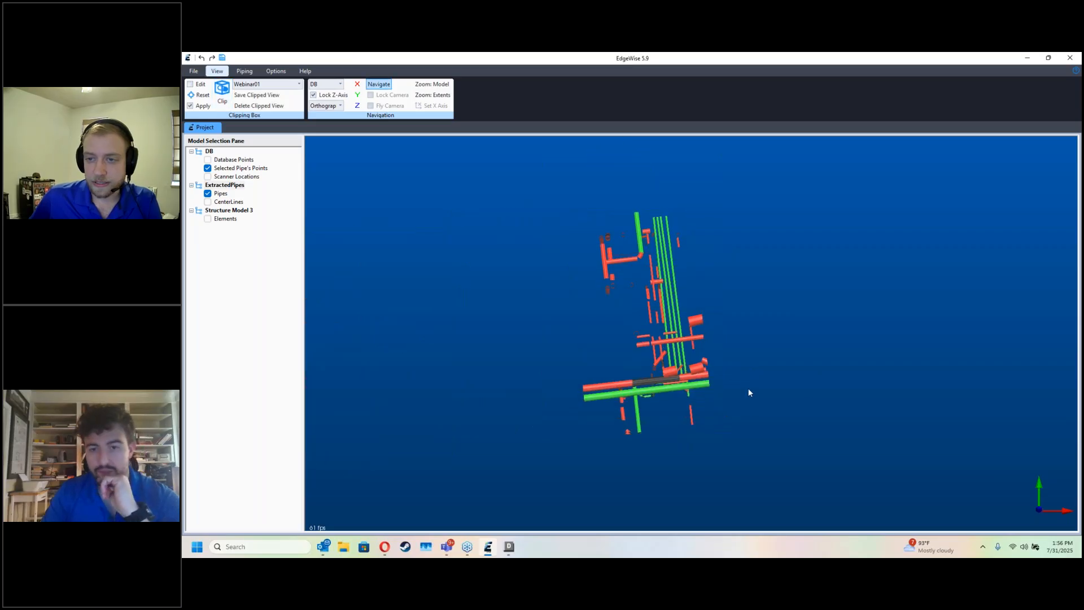
Step: Check the clipping box in edit mode against the pipes and return the view to perspective projection
left_click(192, 85)
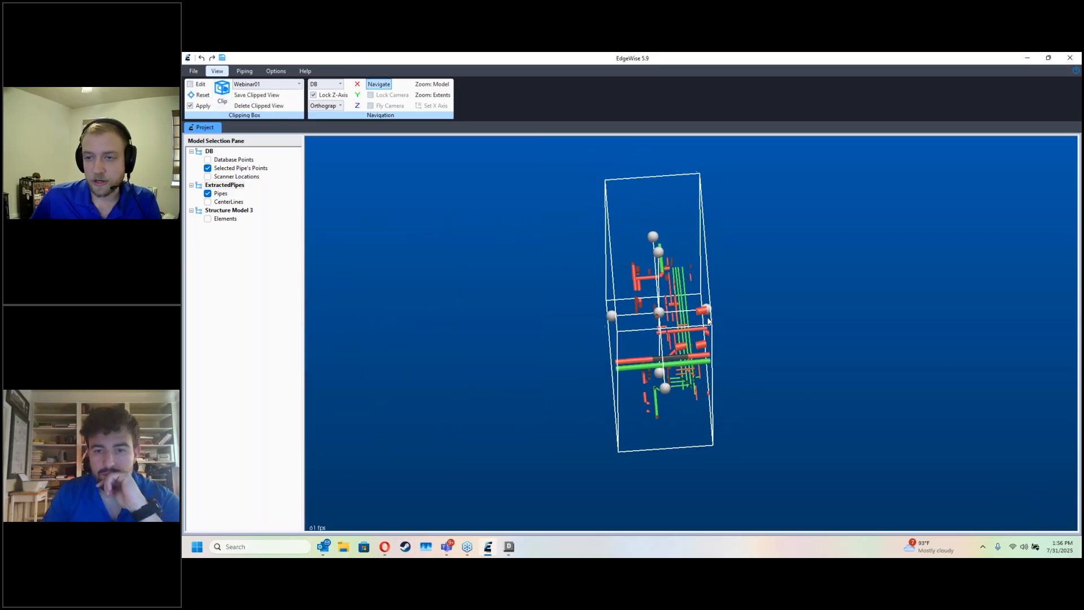
left_click_drag(741, 332, 781, 339)
key("Escape")
scroll(760, 432, "up", 4)
key("d")
left_click_drag(777, 463, 777, 432)
left_click(340, 106)
left_click(323, 117)
Step: Delete the stray unapproved pipes below the approved runs within the clipped area
left_click_drag(655, 333, 543, 307)
key("d")
key("d")
key("d")
key("Delete")
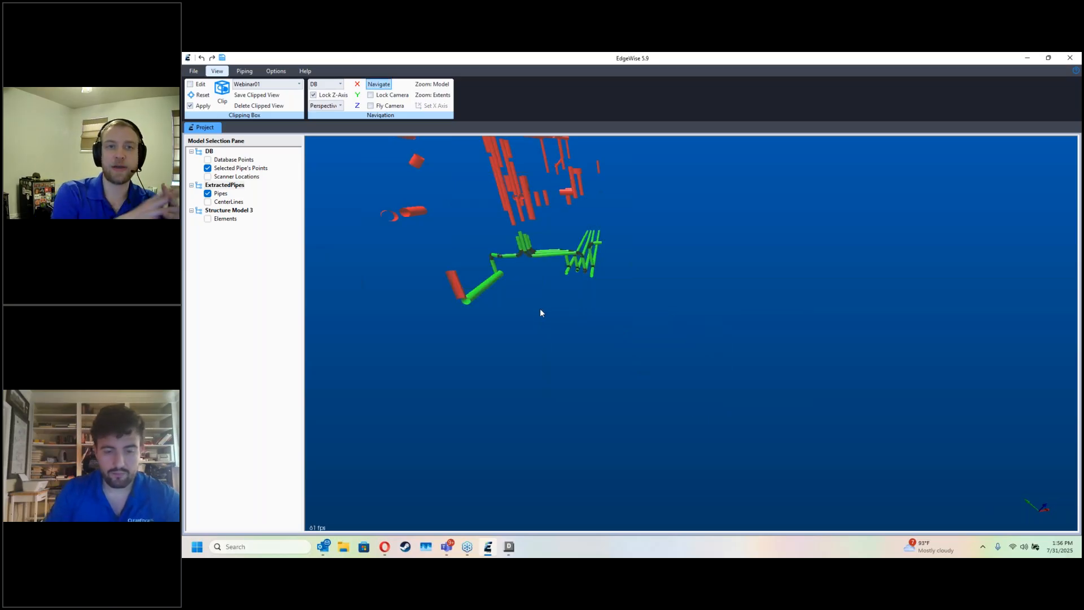
Step: Focus the view on the lower piping corner below the deck and compare the pipes with the point cloud
key("d")
right_click(486, 287)
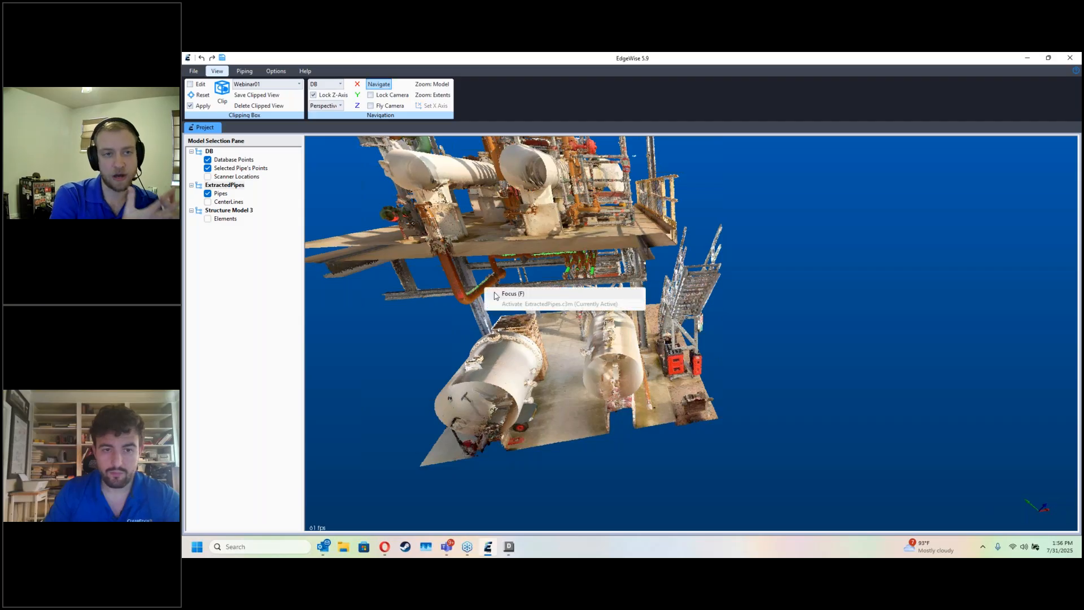
left_click(494, 294)
left_click_drag(532, 327, 503, 344)
key("d")
left_click_drag(615, 376, 593, 364)
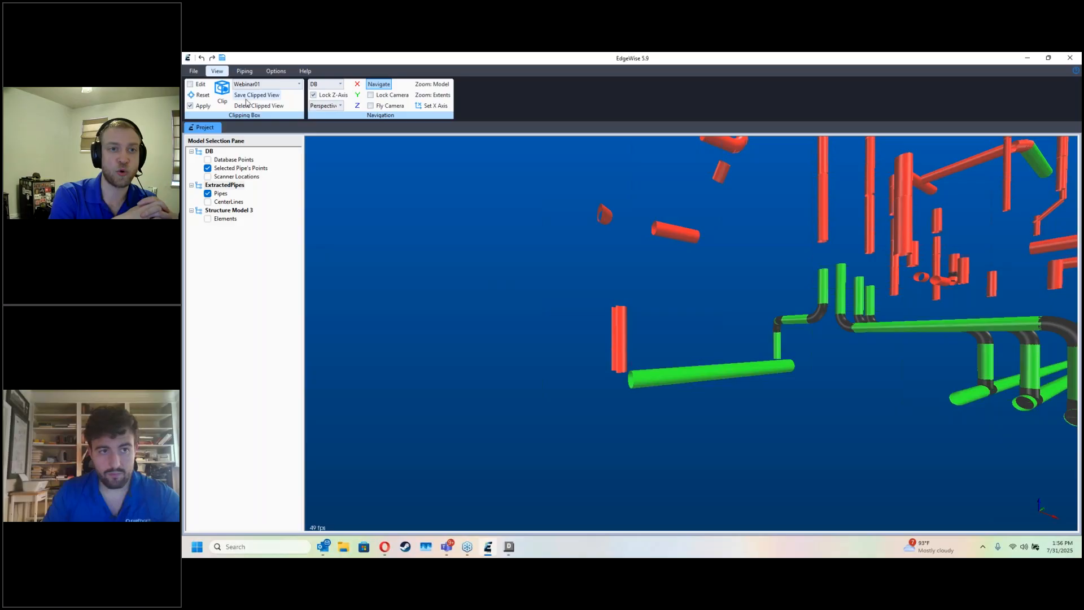
Step: Check the clipping box in edit mode around the pipes and compare the clipped area with the point cloud
left_click(191, 85)
left_click_drag(587, 260, 650, 284)
scroll(649, 280, "down", 8)
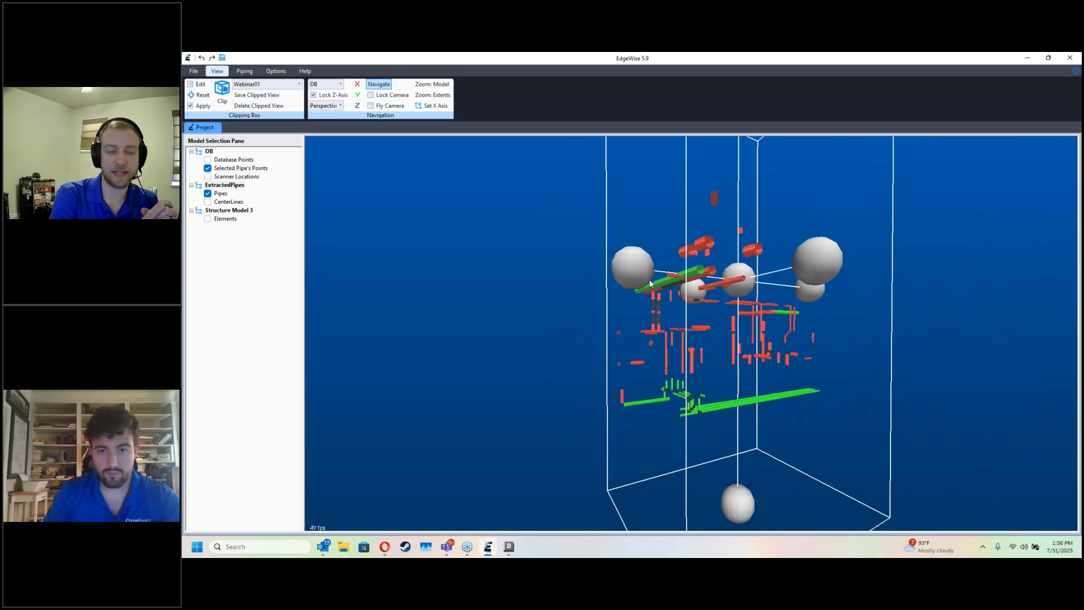
left_click_drag(625, 337, 607, 338)
key("d")
key("Escape")
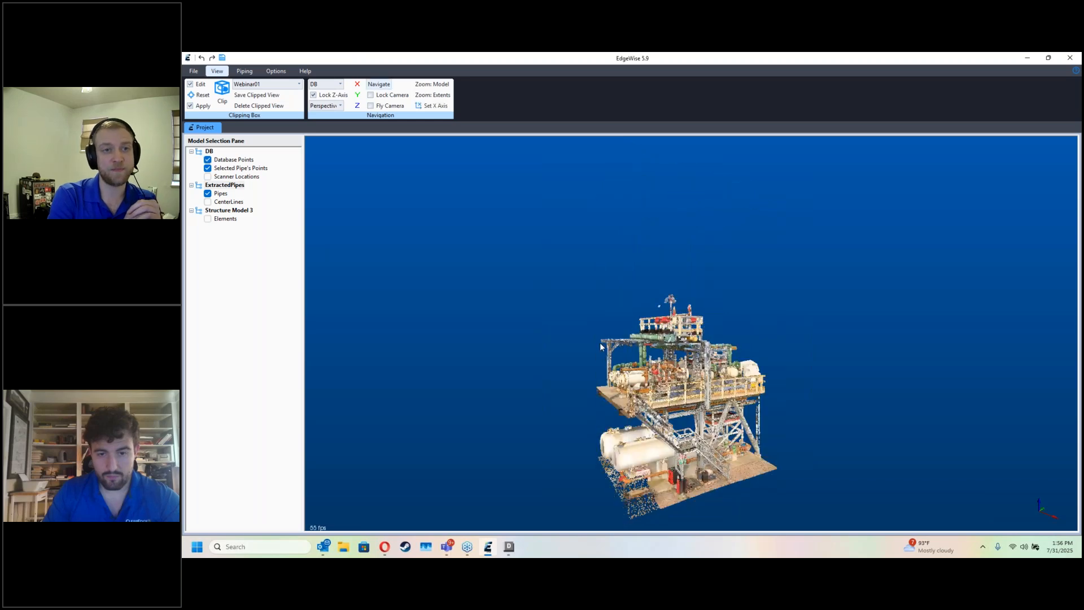
scroll(624, 285, "up", 8)
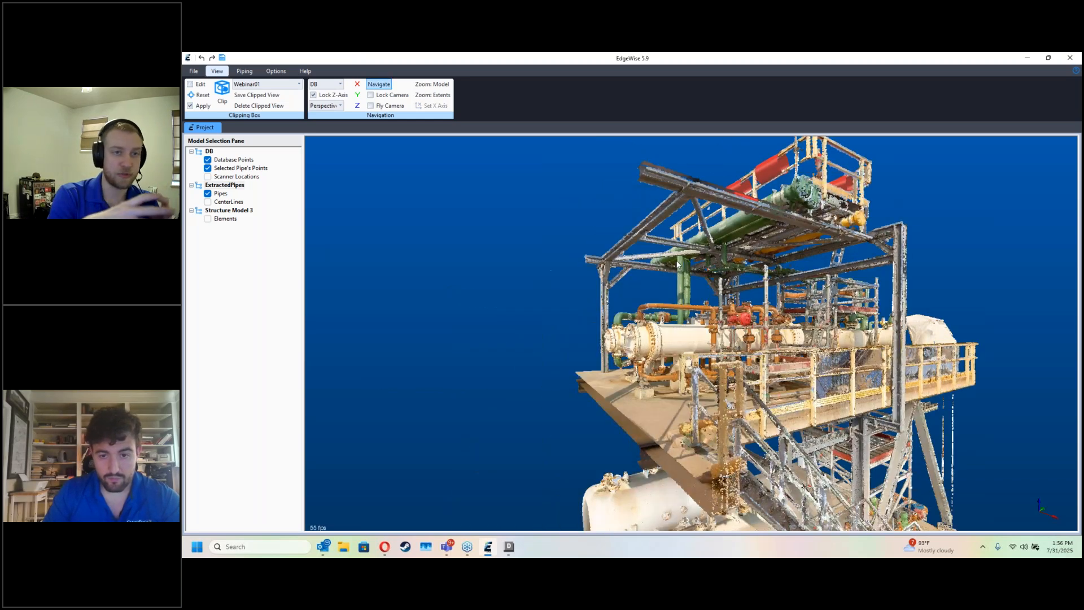
key("d")
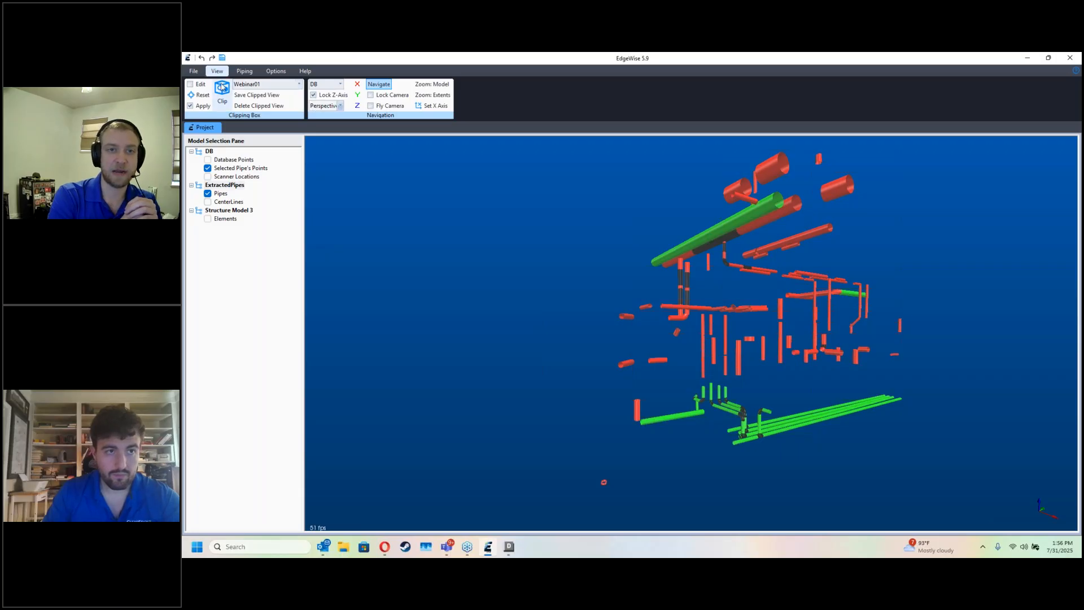
Step: Connect the short vertical red pipe below the deck to the adjacent approved horizontal pipe with an elbow
left_click(245, 71)
scroll(581, 344, "up", 5)
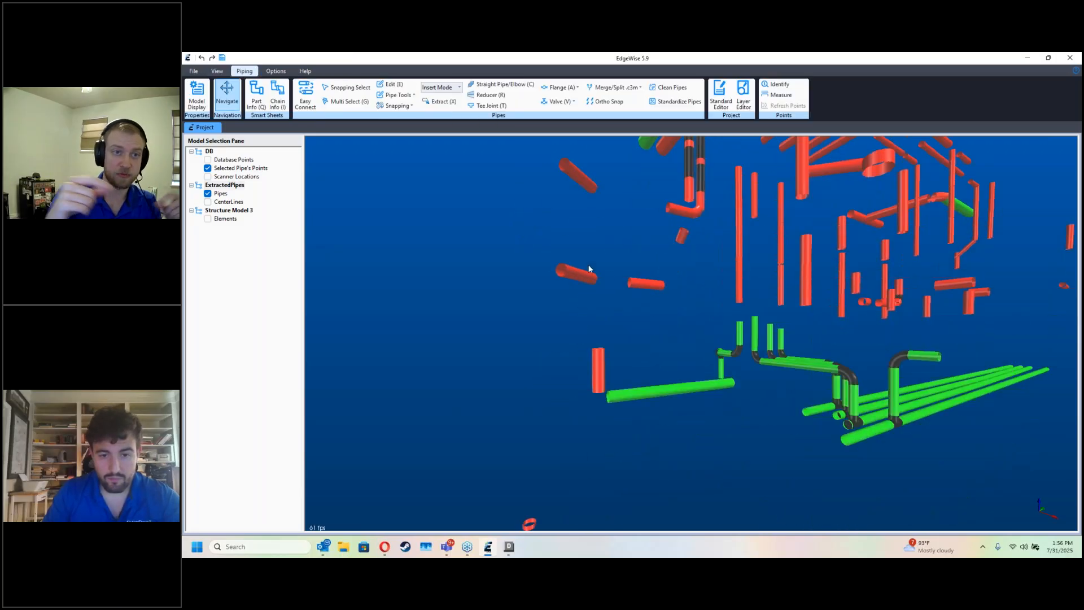
key("d")
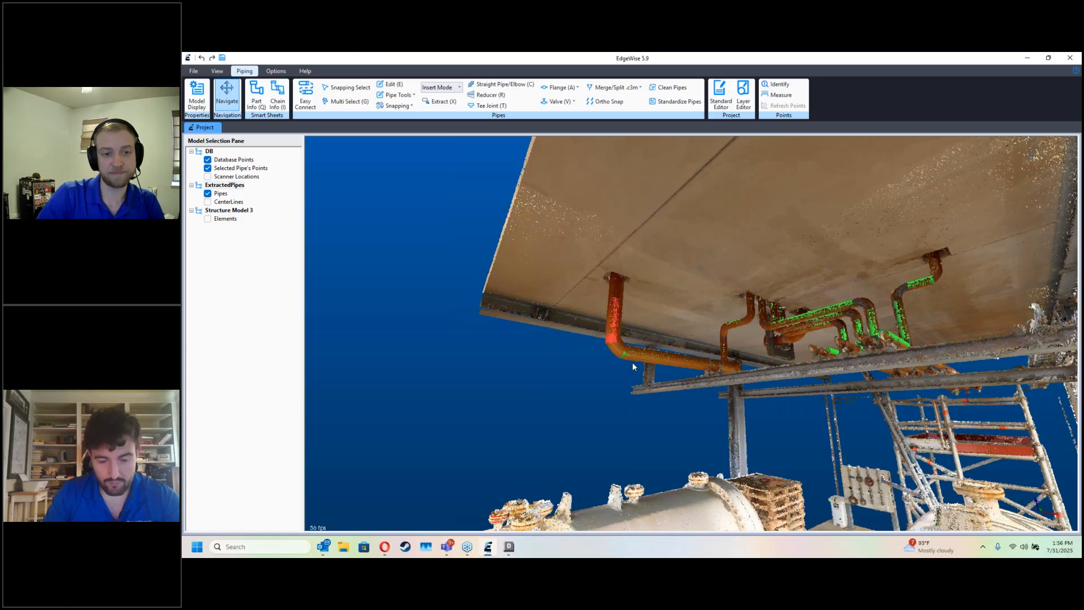
key("d")
key("c")
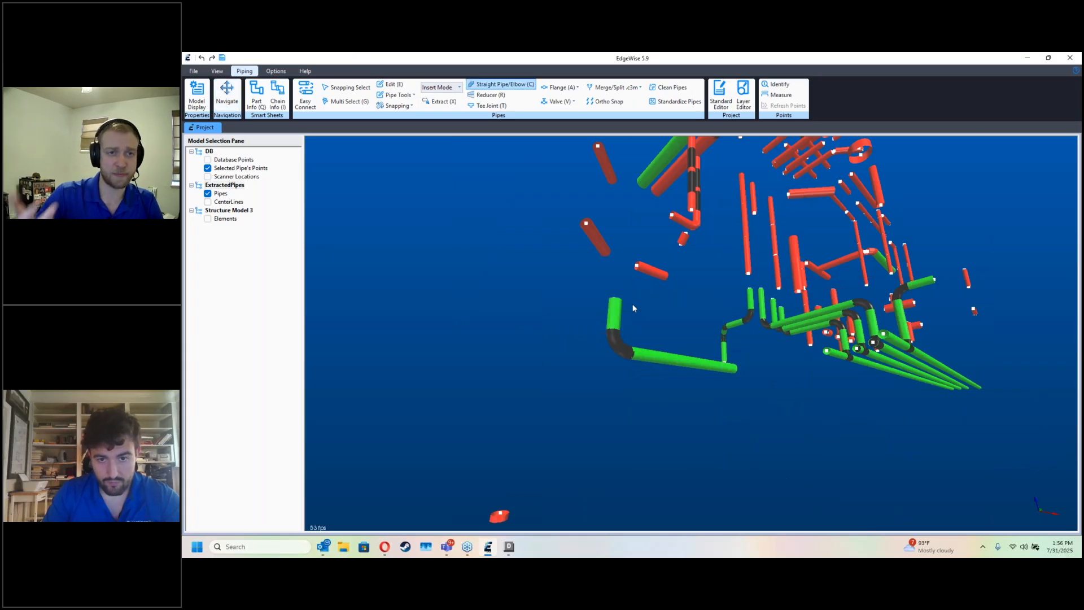
key("d")
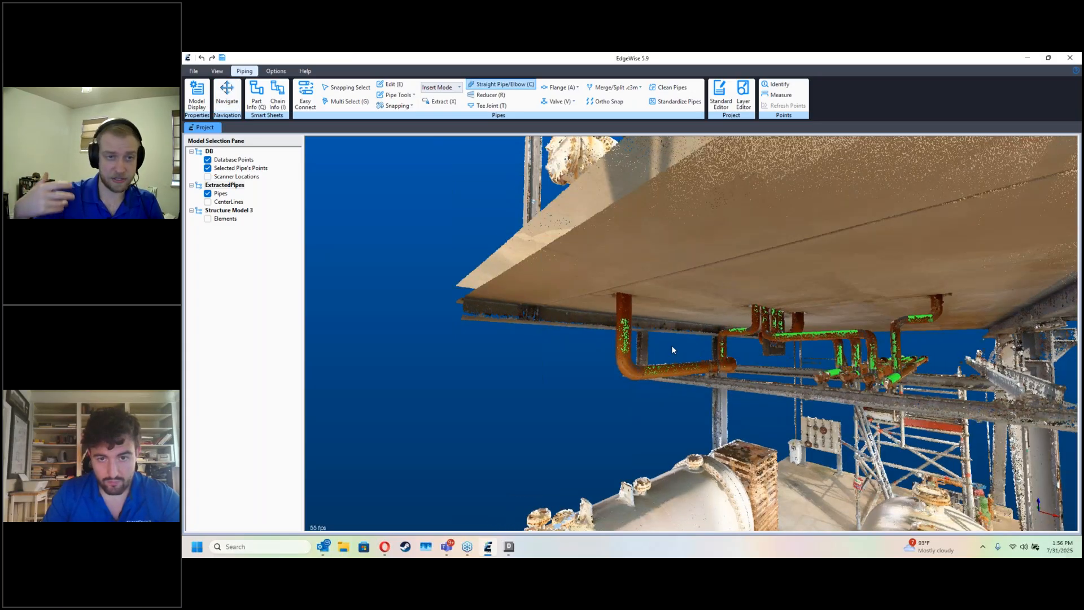
Step: Extend the upper end of the newly connected vertical pipe through the deck to the exchanger nozzle
key("e")
left_click(662, 333)
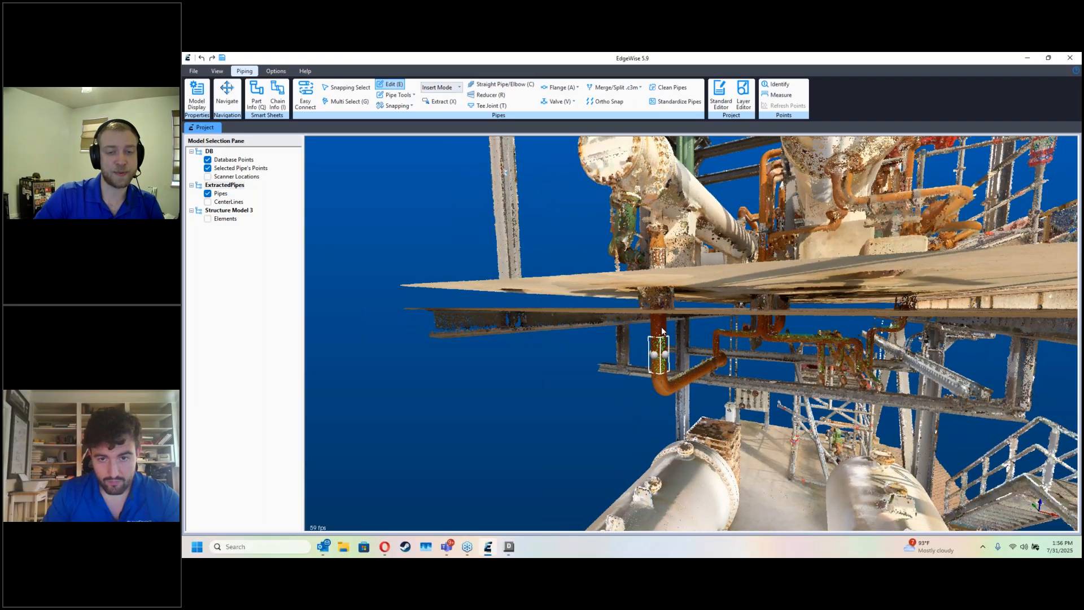
left_click_drag(661, 339, 658, 245)
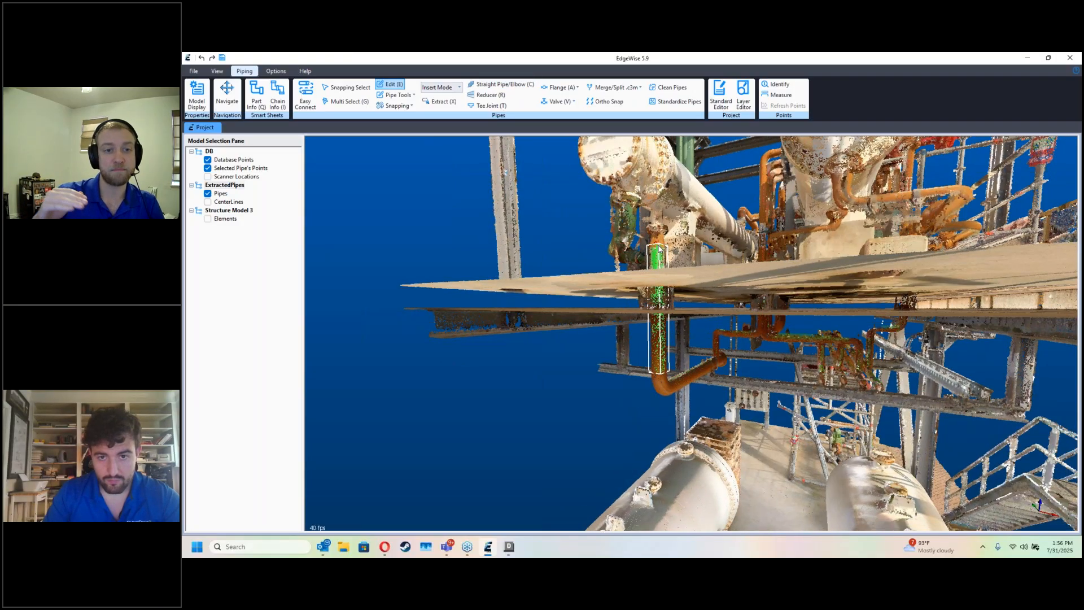
key("Escape")
Step: Examine the extended pipe and the unapproved pipes around the exchangers with the point cloud shown and hidden
key("d")
left_click_drag(730, 254, 728, 287)
key("d")
scroll(687, 347, "up", 1)
key("d")
left_click_drag(689, 349, 751, 350)
key("d")
scroll(736, 391, "up", 3)
key("d")
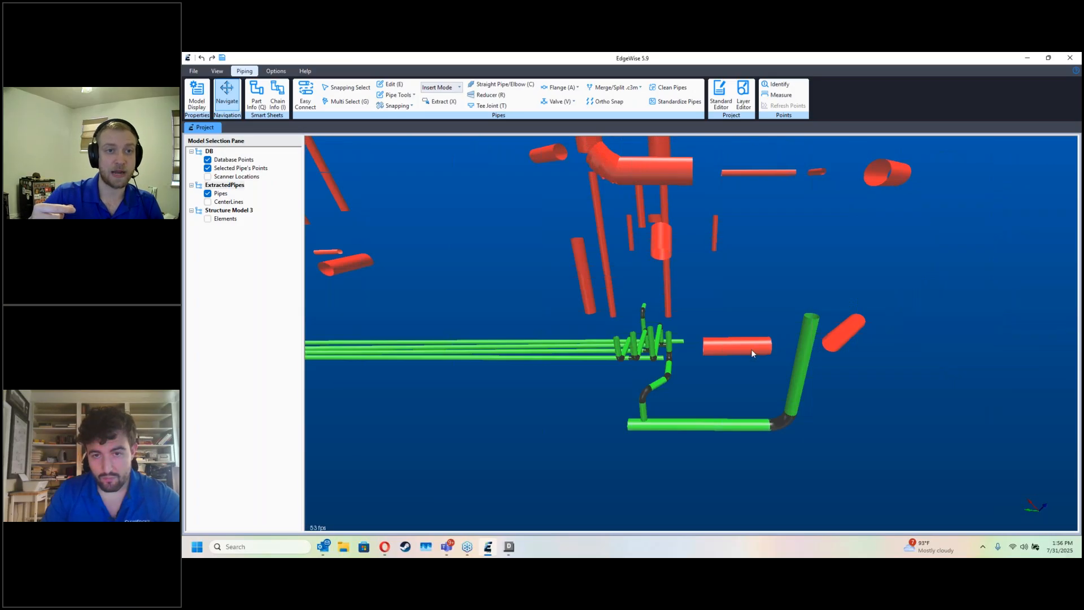
Step: Approve the horizontal red pipe of the green line beneath the white exchanger in the chain information sheet
key("d")
scroll(718, 325, "up", 3)
key("x")
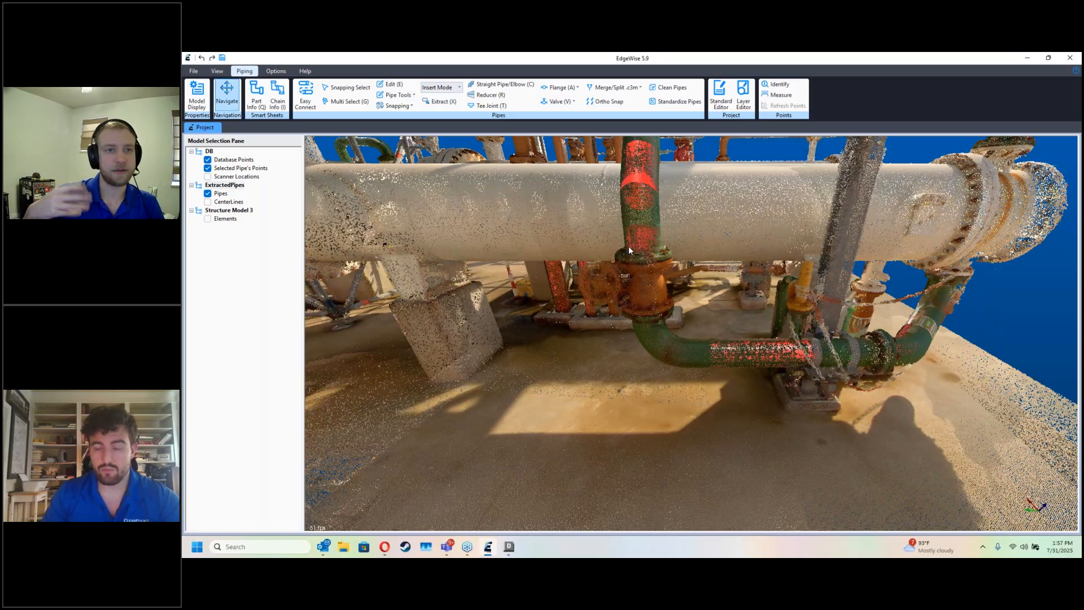
key("p")
key("i")
left_click(726, 355)
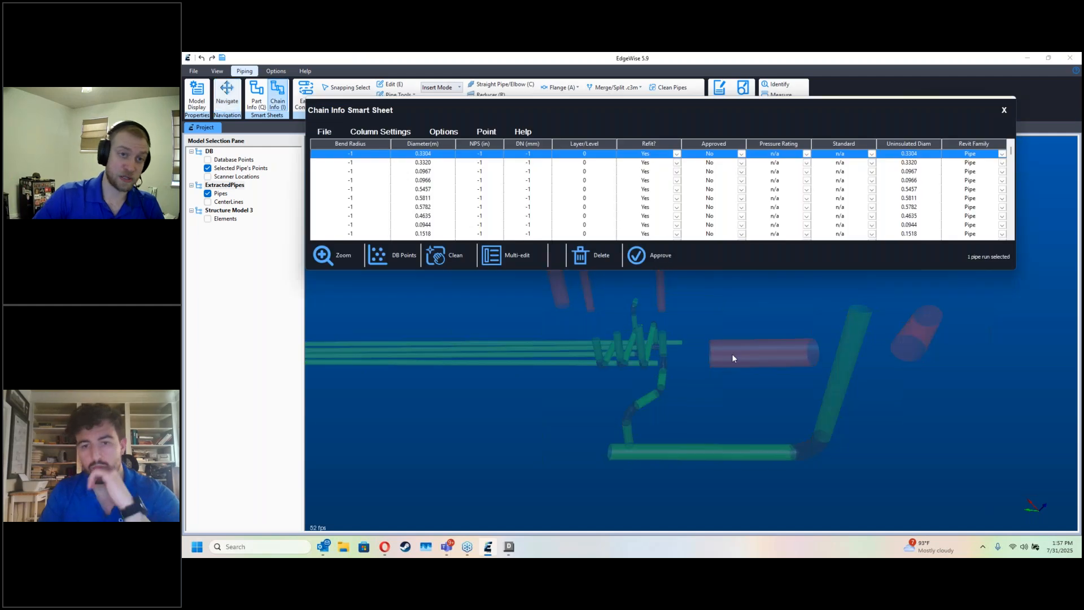
left_click(637, 255)
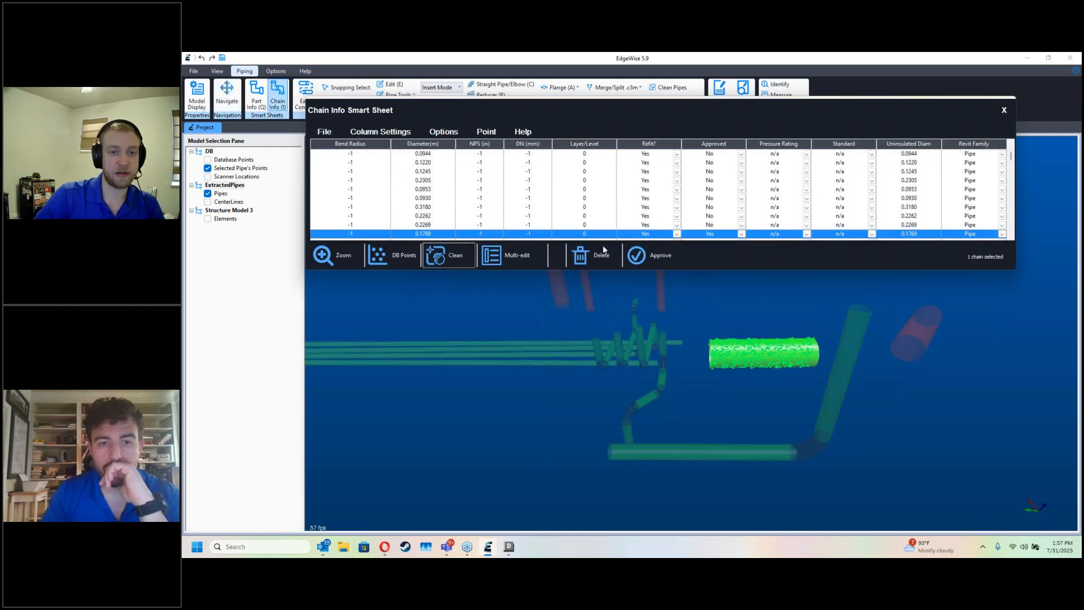
left_click(1004, 110)
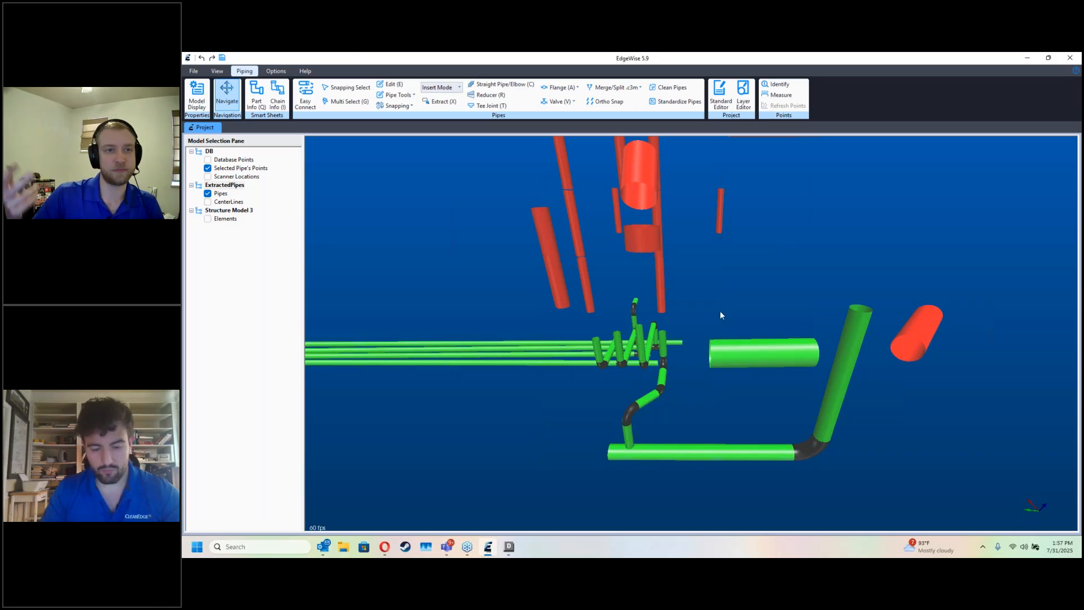
Step: Connect the approved horizontal pipe up to the vertical riser beside the exchanger using elbows
key("c")
left_click_drag(708, 363, 908, 295)
key("d")
key("d")
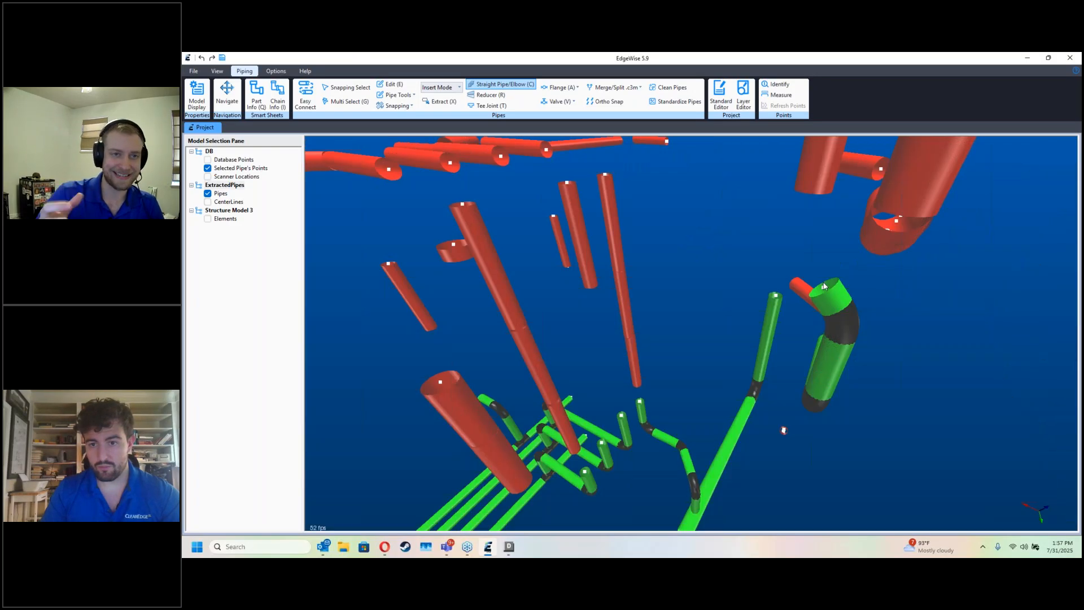
left_click_drag(851, 227, 550, 337)
key("d")
key("d")
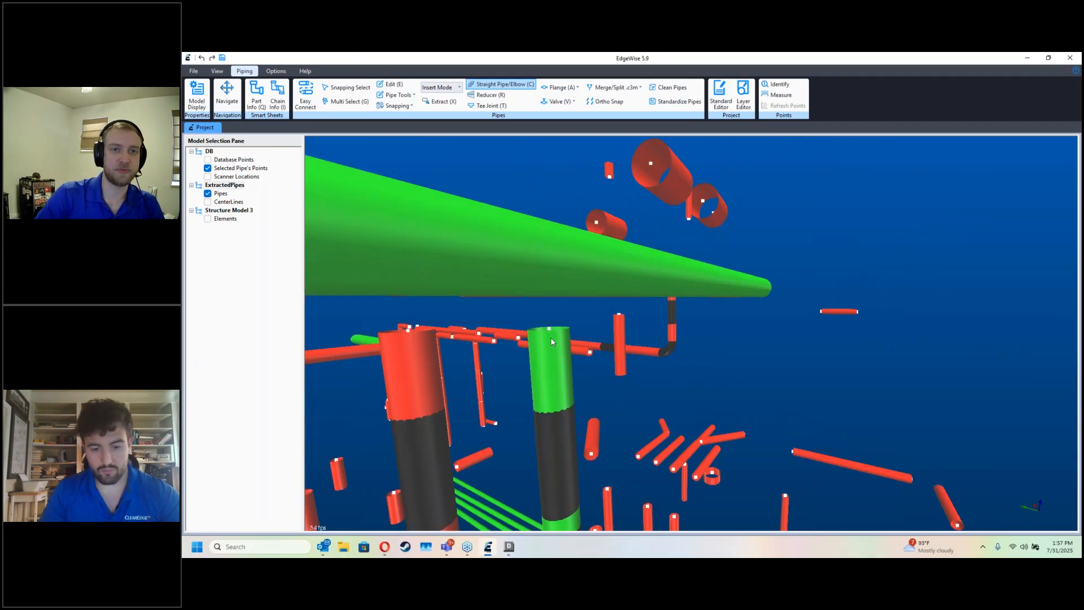
Step: Clean the connected riser's chain, merging collinear pipes with a tolerance of 0.0100 m
key("i")
left_click(555, 367)
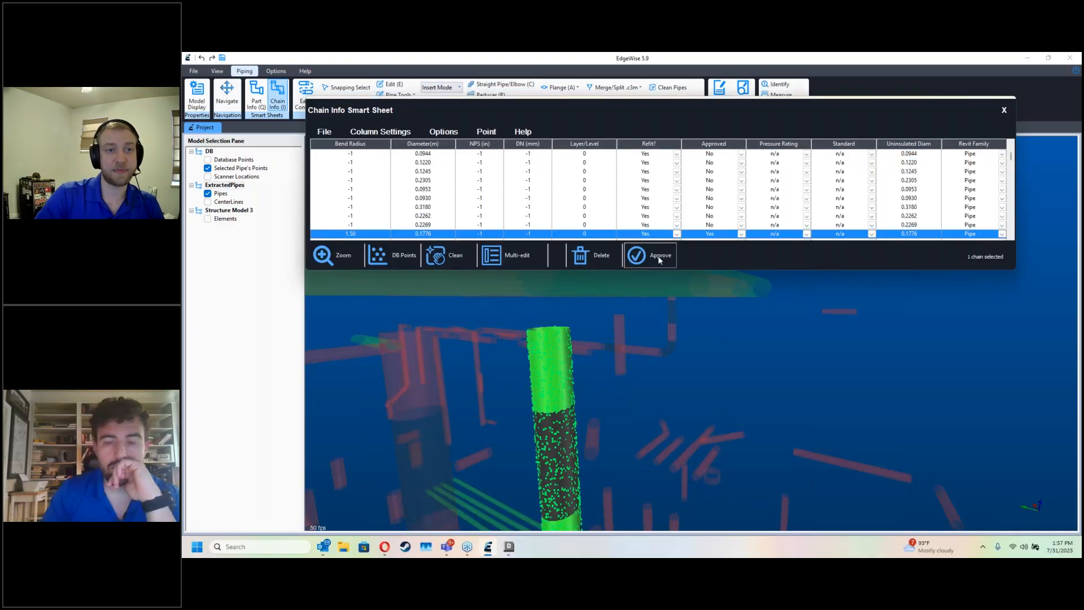
left_click(462, 257)
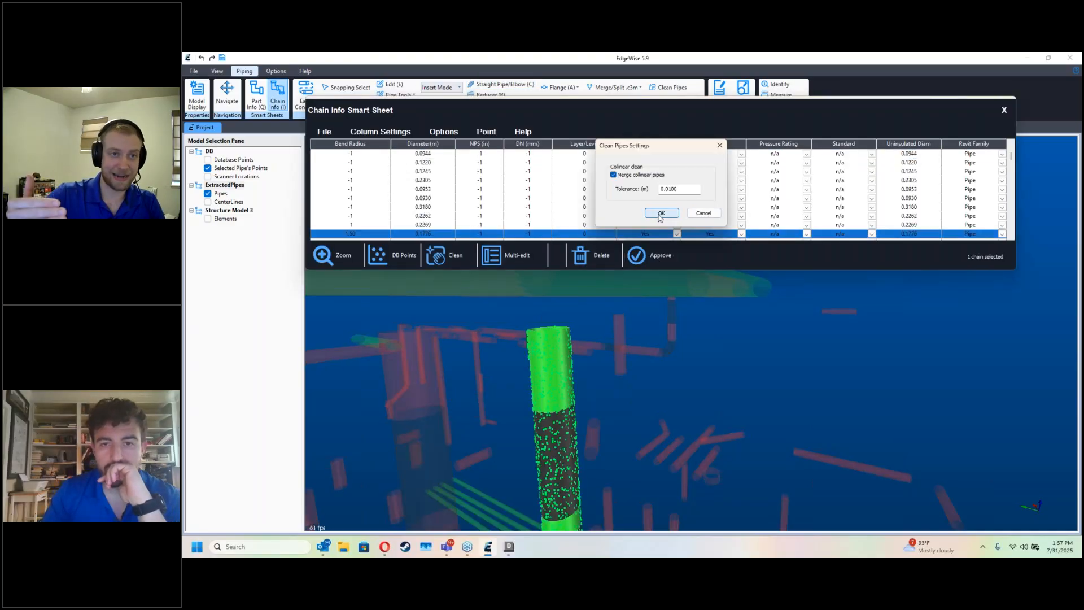
left_click(662, 216)
left_click(1003, 111)
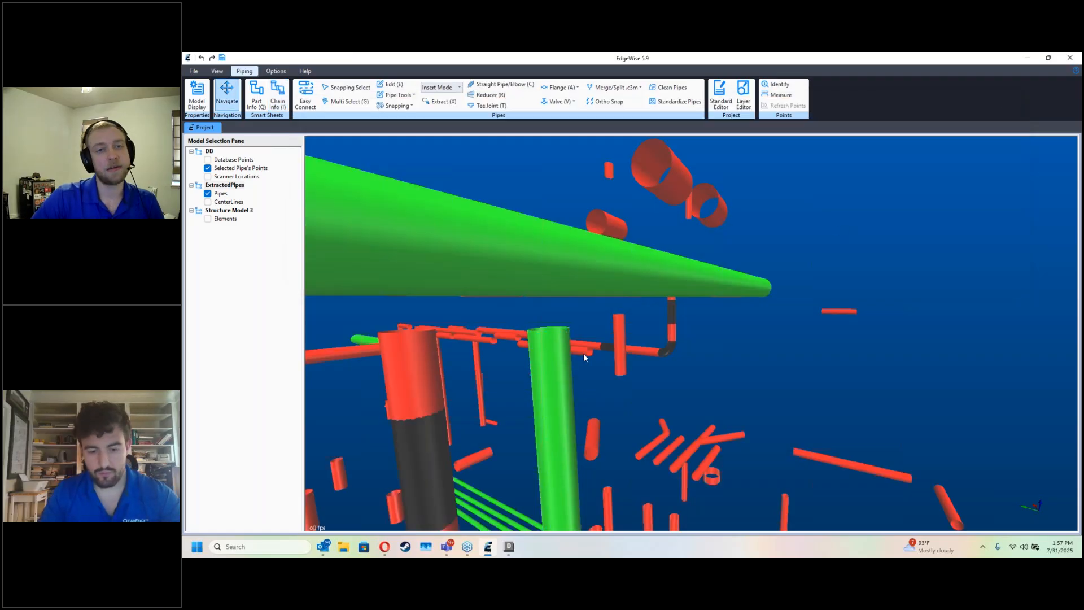
Step: Join the cleaned riser to the overhead header with a tee and connect its lower horizontal pipe to the adjoining red pipe with an elbow
middle_click_drag(549, 279, 770, 424)
key("d")
key("d")
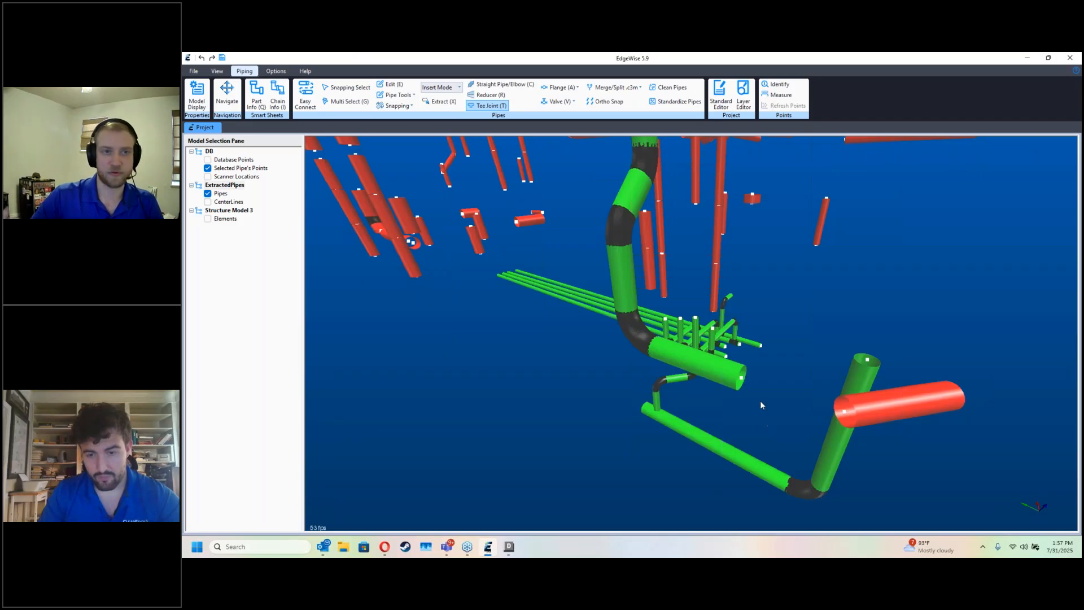
key("c")
left_click(847, 414)
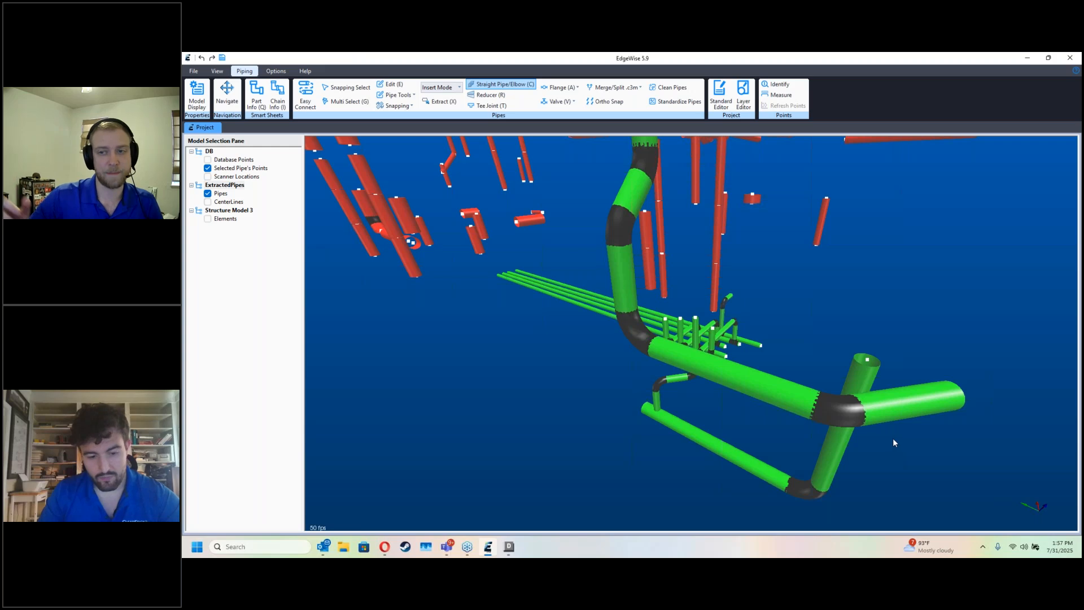
Step: Delete the red elbow pieces at the lower end of the neighbouring unapproved riser
key("d")
middle_click_drag(875, 431, 543, 368)
key("d")
key("d")
key("d")
key("e")
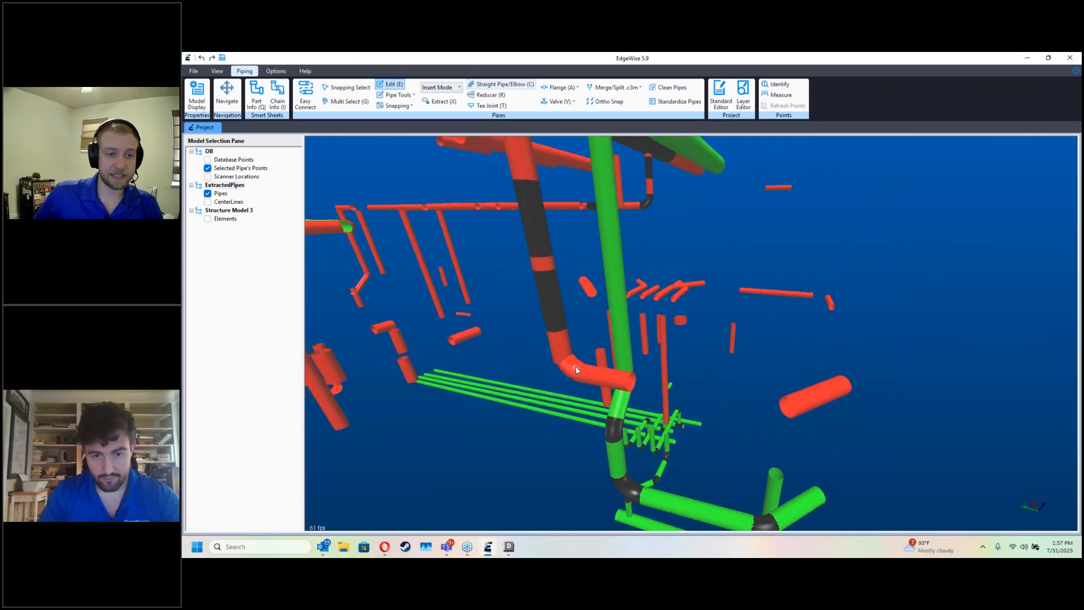
key("Delete")
left_click(574, 366)
key("Delete")
left_click(572, 365)
key("Delete")
key("Escape")
Step: Clean the neighbouring riser's chain into a single straight pipe and approve it
middle_click_drag(717, 416, 599, 381)
key("i")
left_click(597, 354)
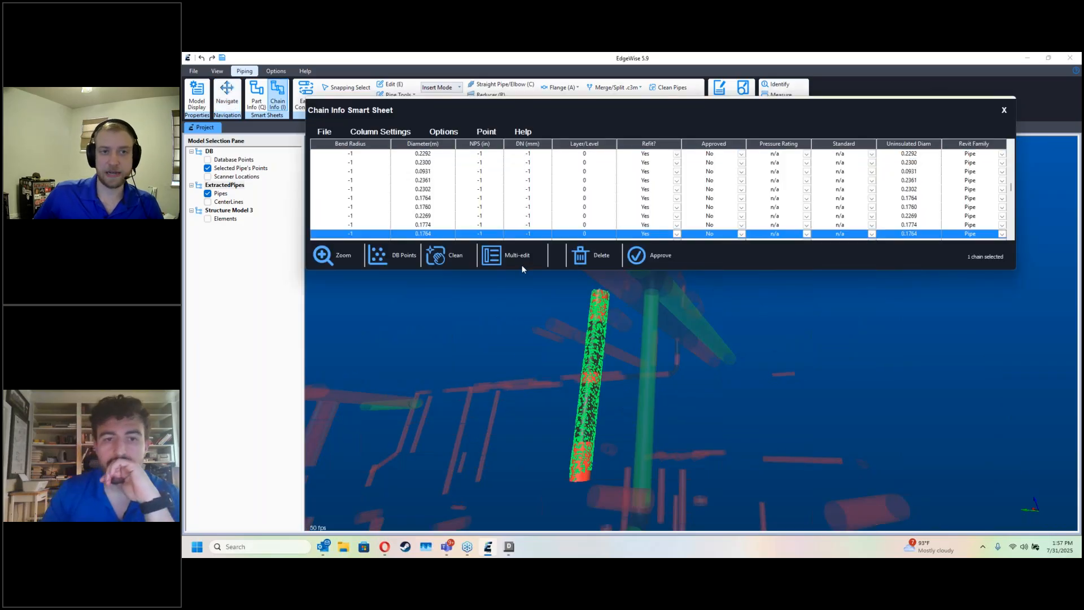
left_click(463, 259)
left_click(661, 213)
left_click(649, 260)
left_click(1004, 110)
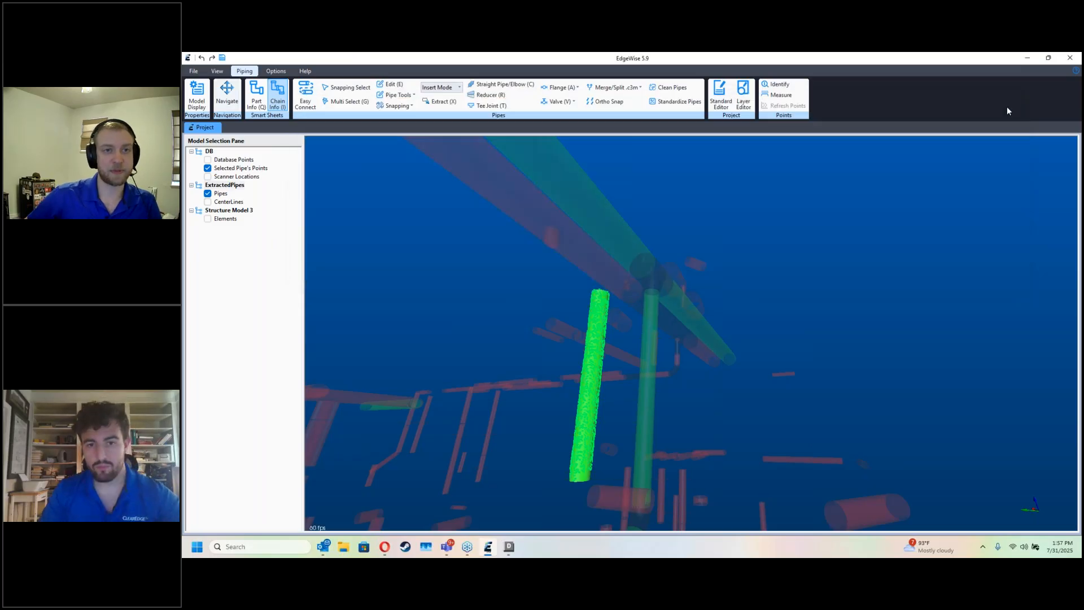
Step: Join the second approved riser to the red overhead header with a tee joint
scroll(658, 288, "up", 5)
left_click_drag(659, 288, 746, 243)
key("t")
left_click_drag(855, 418, 804, 374)
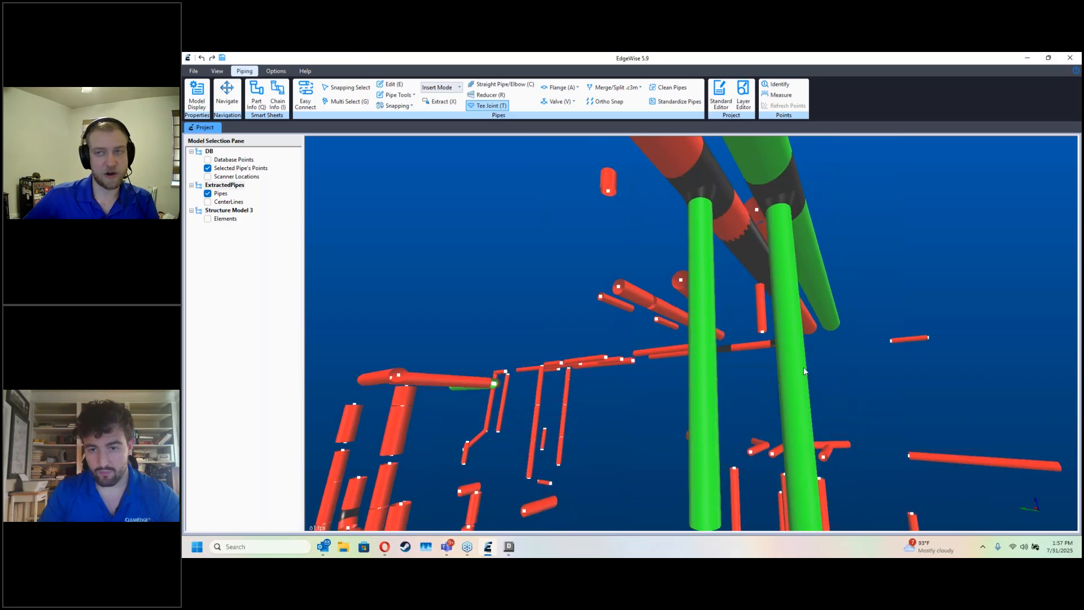
Step: Try to join the second riser's lower end to the nearby horizontal red pipe with the Tee Joint tool
scroll(811, 443, "down", 3)
left_click_drag(812, 445, 686, 421)
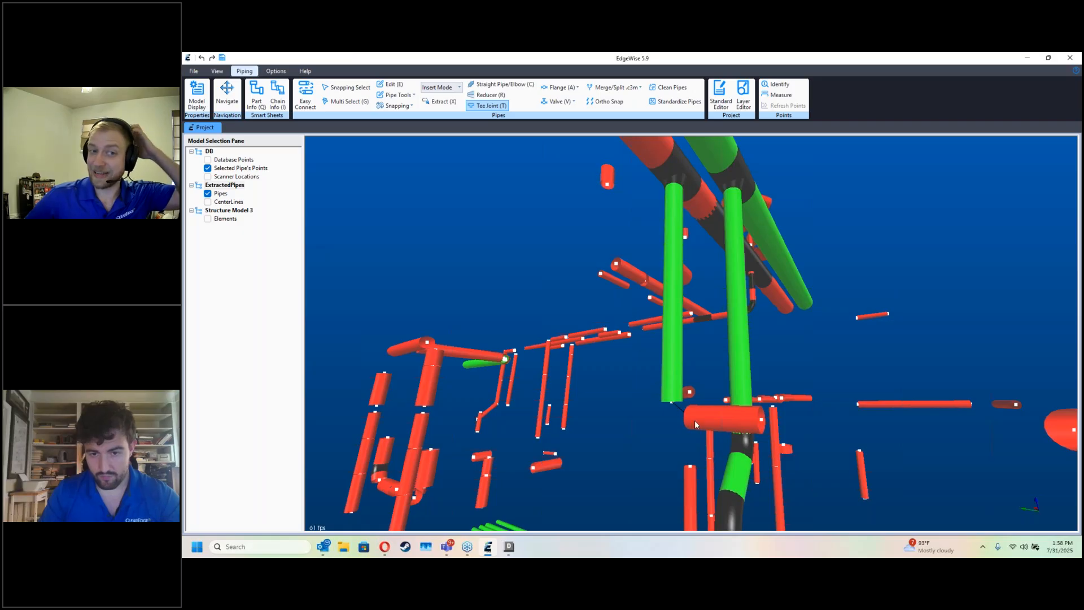
scroll(693, 419, "up", 3)
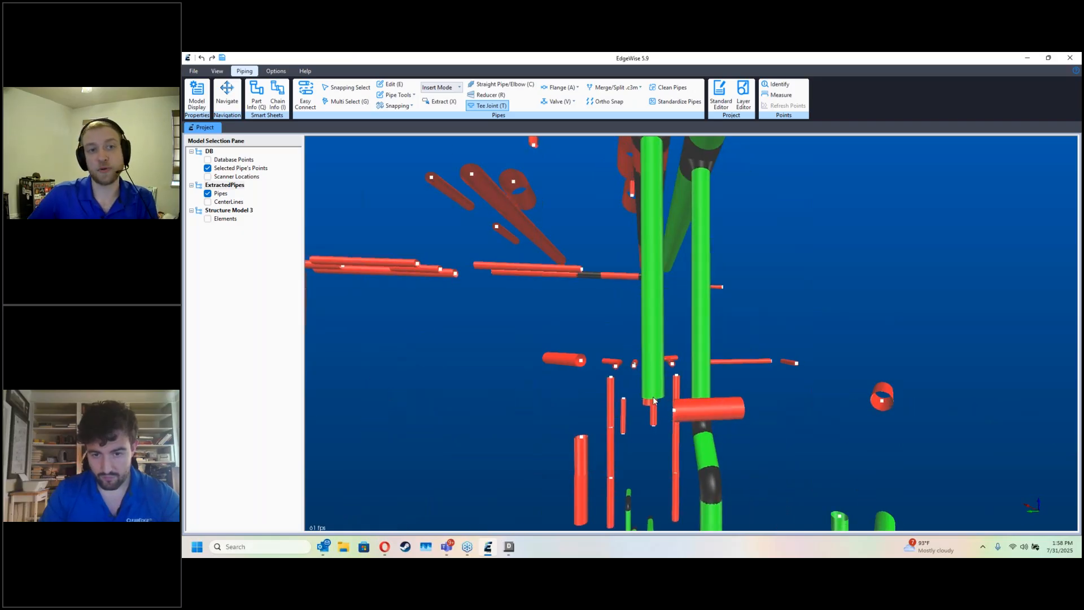
middle_click_drag(740, 416, 838, 378)
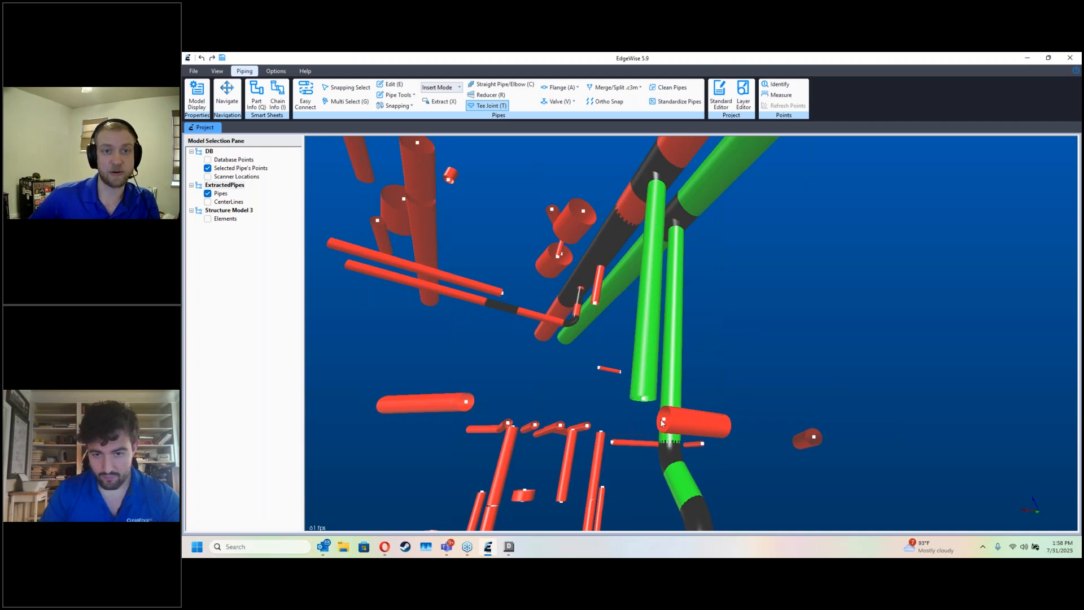
left_click(647, 404)
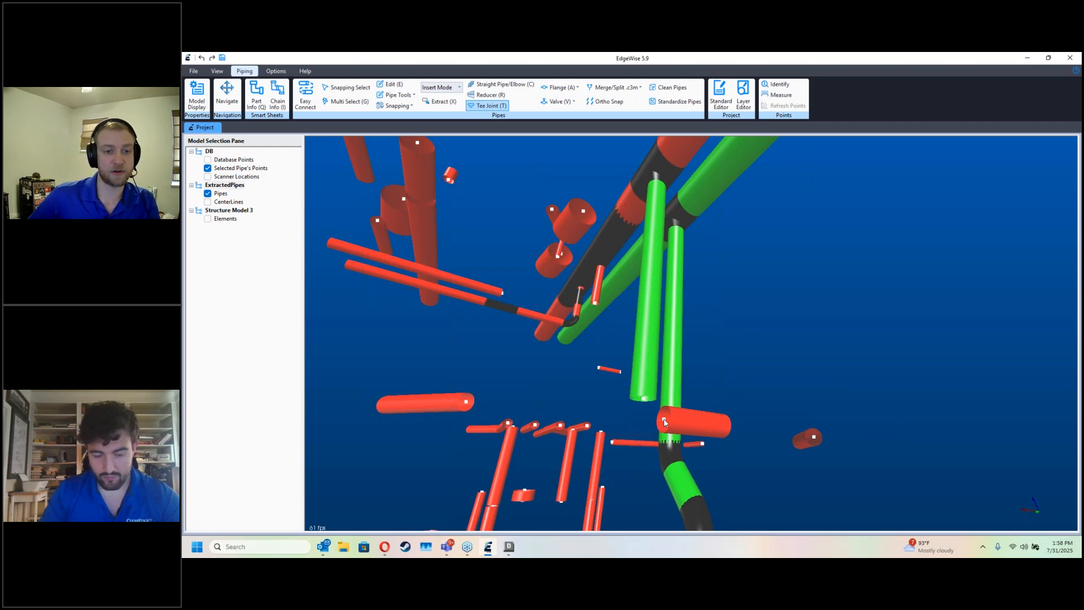
left_click(664, 421)
middle_click_drag(662, 418, 612, 442)
Step: Connect the second riser's lower end to the nearby horizontal red pipe with the Straight Pipe/Elbow tool
key("e")
left_click(652, 390)
key("Escape")
key("e")
left_click(726, 438)
key("Escape")
key("d")
middle_click_drag(655, 418, 636, 401)
key("c")
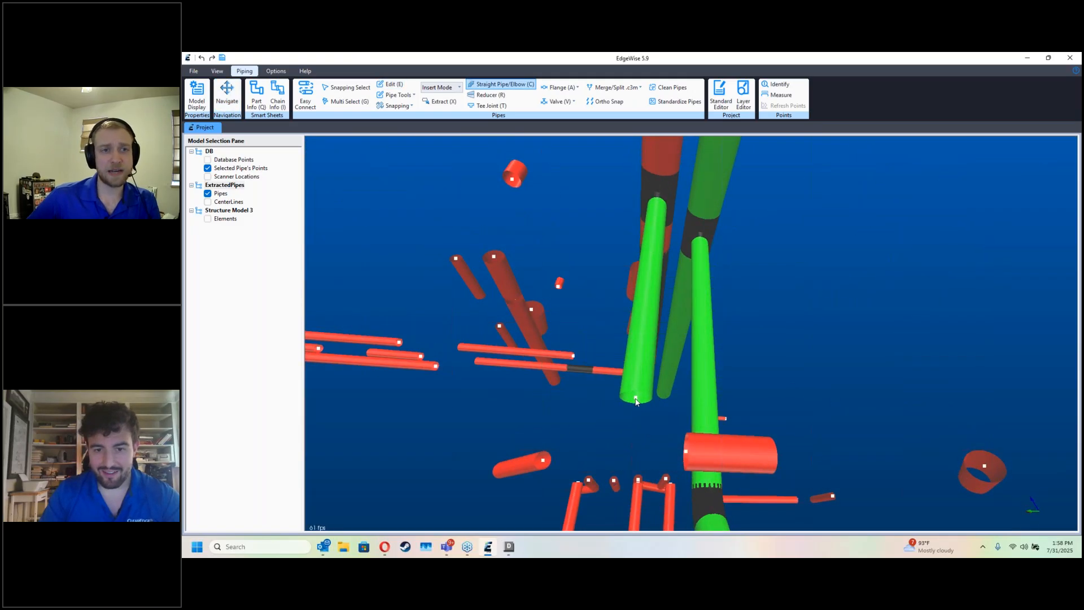
left_click(687, 451)
Step: Connect the second riser's horizontal pipe to the angled pipe above the exchanger and compare the run with the point cloud
key("d")
middle_click_drag(814, 439, 570, 384)
key("d")
left_click(544, 384)
left_click(726, 370)
middle_click_drag(768, 414, 596, 361)
key("d")
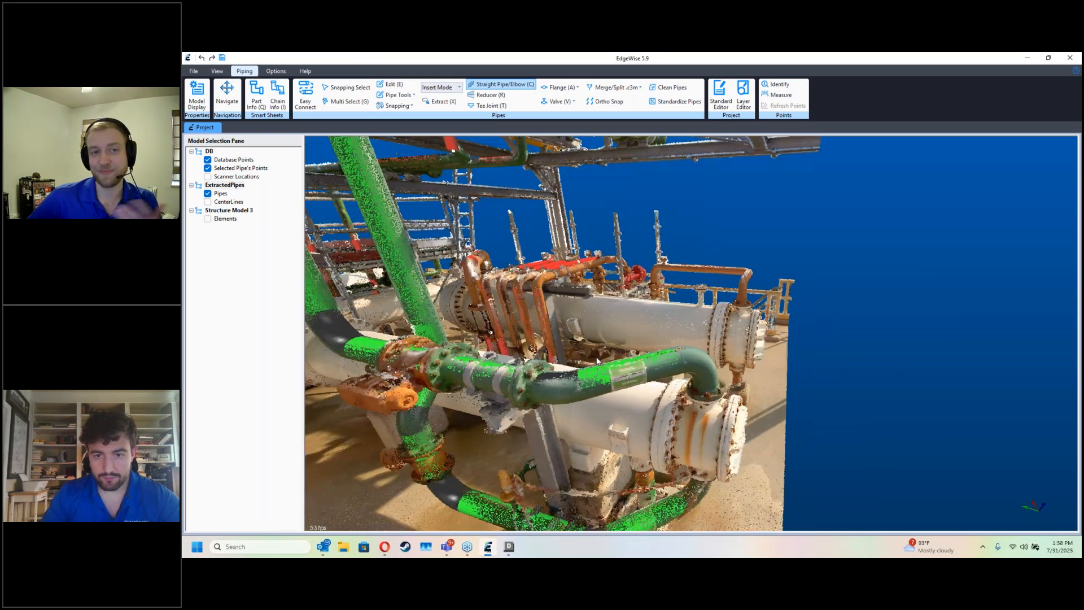
key("Escape")
middle_click_drag(699, 313, 689, 426)
key("d")
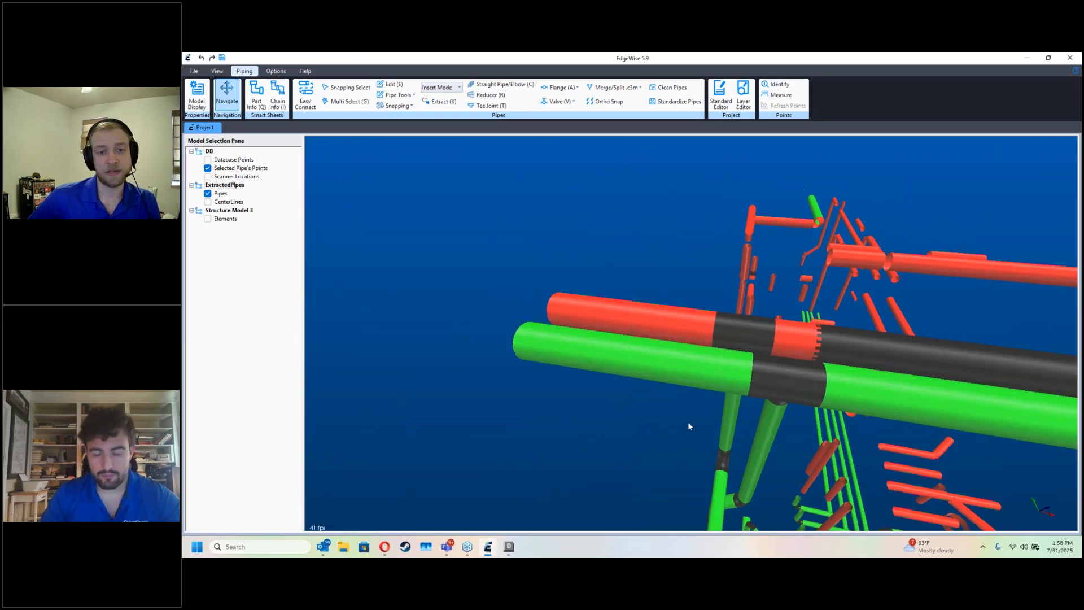
Step: Clean the red overhead header chain with collinear pipes merged at a 0.0100 m tolerance and approve it
key("i")
left_click(734, 343)
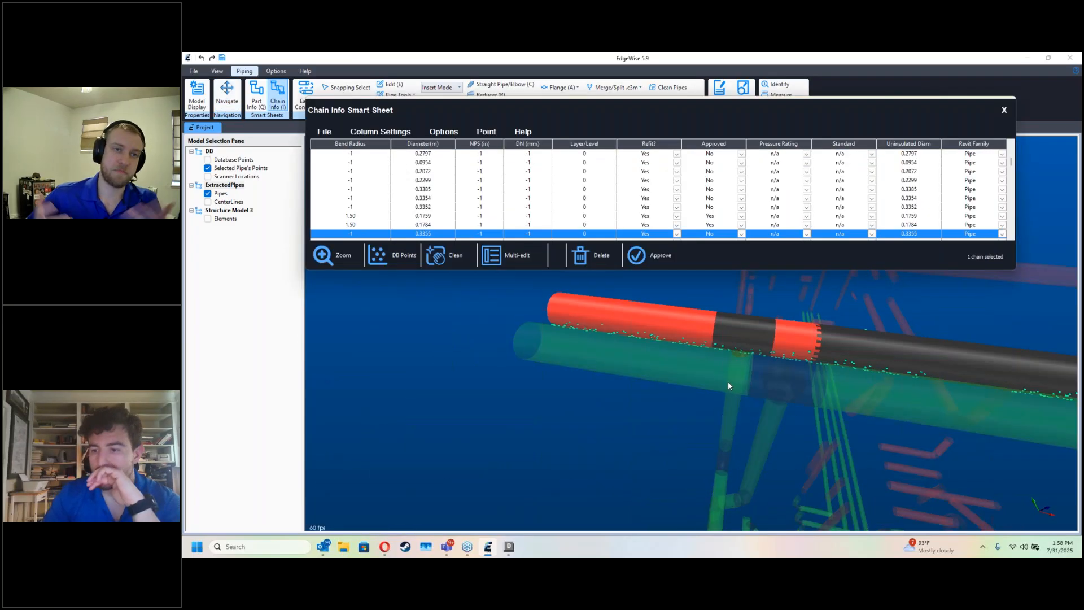
left_click(438, 255)
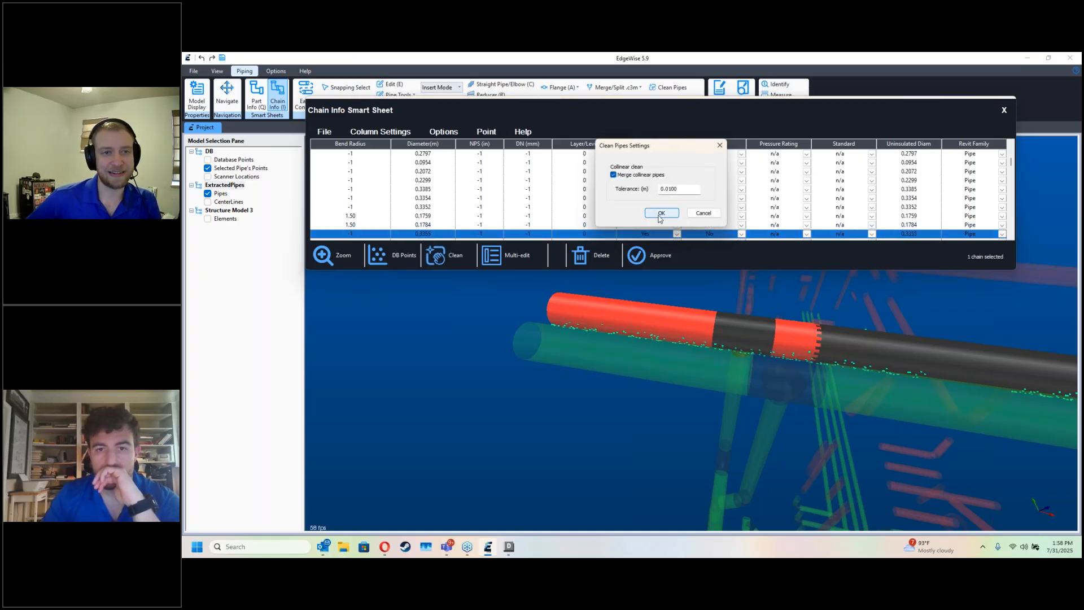
left_click(661, 213)
left_click(704, 323)
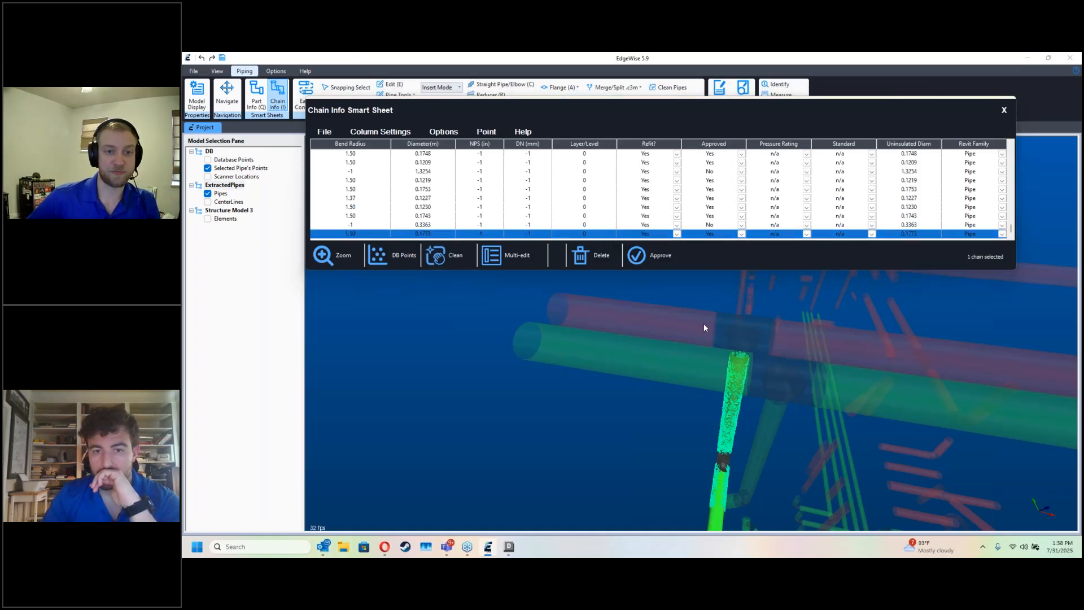
left_click(1004, 110)
Step: Select the stray pipes above the two overhead headers as a group and delete them
left_click_drag(713, 266, 691, 382)
right_click(691, 381)
left_click(708, 387)
key("d")
left_click_drag(706, 387, 670, 342)
key("g")
left_click_drag(798, 371, 377, 194)
key("Delete")
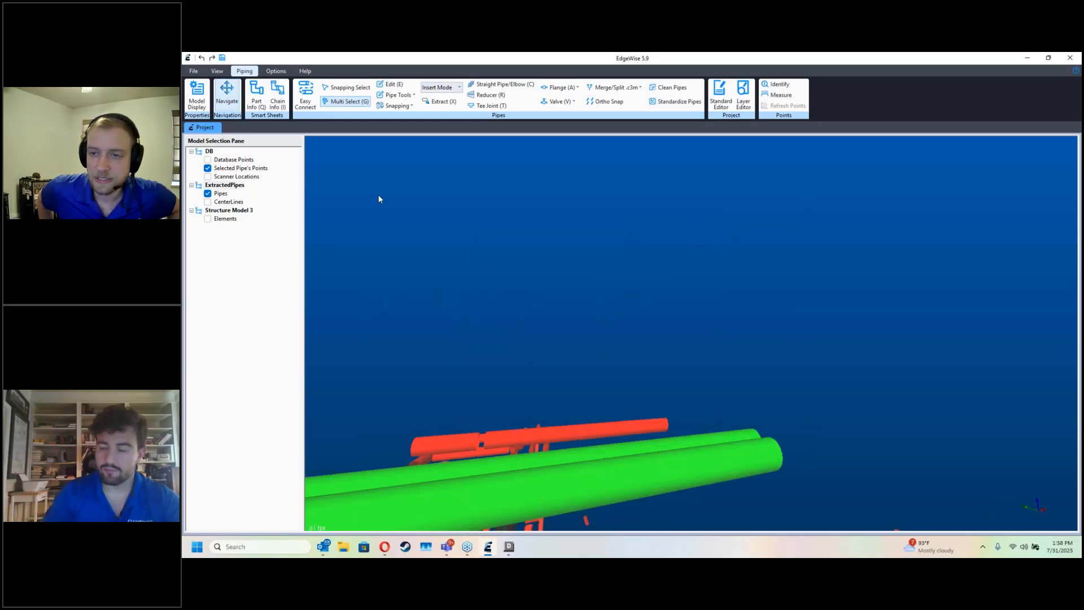
Step: Adjust the end of an overhead header pipe with the Edit tool and review both headers with their risers
key("Escape")
left_click_drag(648, 242, 687, 315)
key("d")
key("e")
left_click(675, 410)
left_click_drag(694, 416, 724, 414)
left_click_drag(754, 352, 719, 393)
left_click(708, 390)
left_click(693, 389)
key("Escape")
key("d")
left_click_drag(798, 378, 761, 419)
scroll(745, 417, "down", 6)
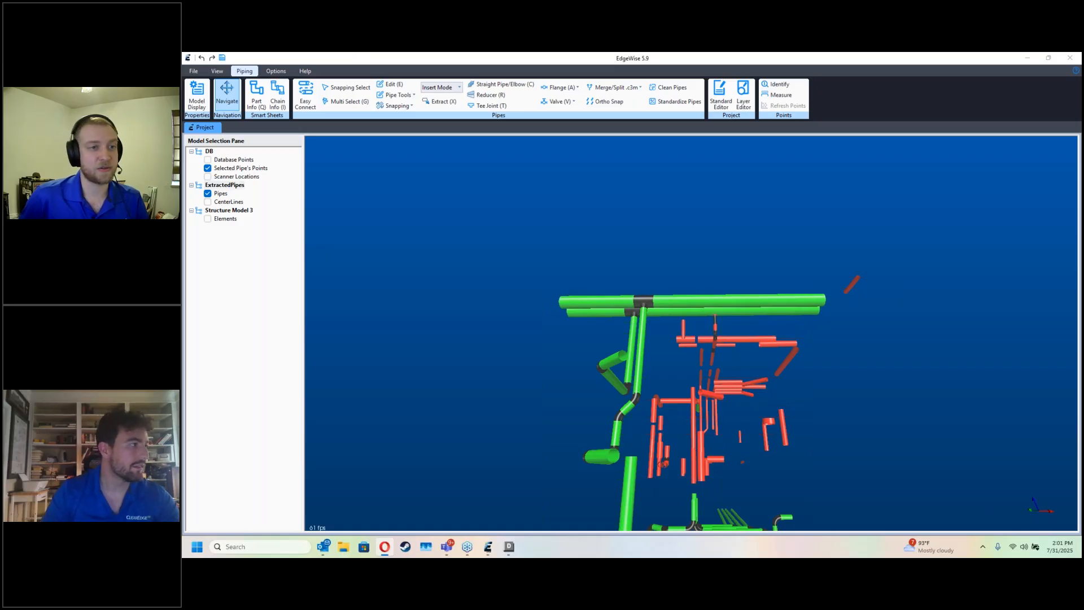
Step: Switch to the Opera browser and examine the EdgeWise download and release links on the ClearEdge3D Software Updates page
left_click_drag(183, 212, 397, 211)
left_click(382, 497)
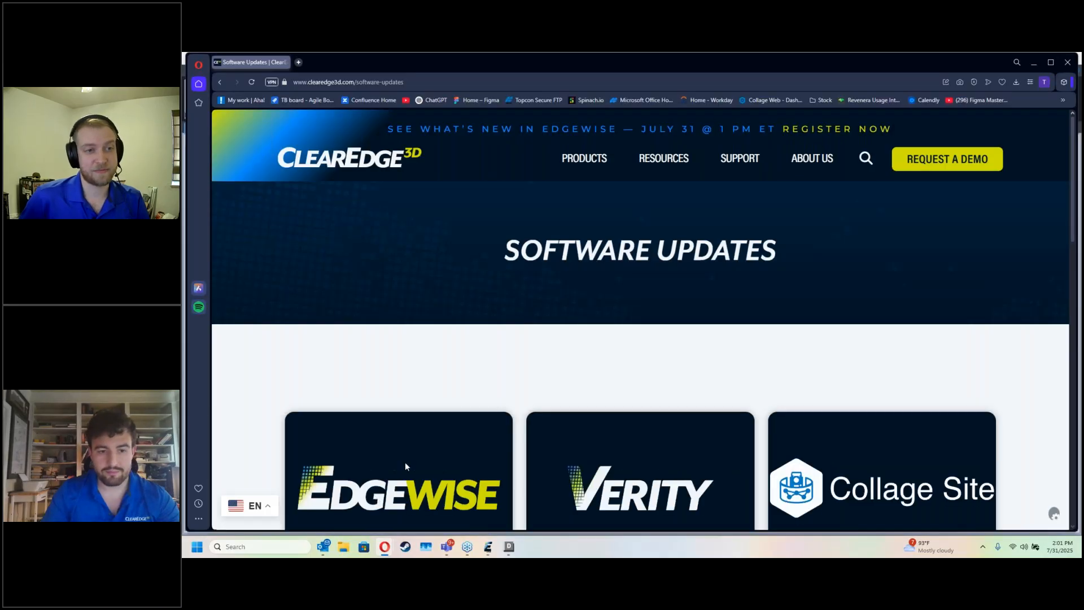
scroll(533, 367, "down", 5)
scroll(529, 355, "down", 5)
scroll(425, 239, "up", 5)
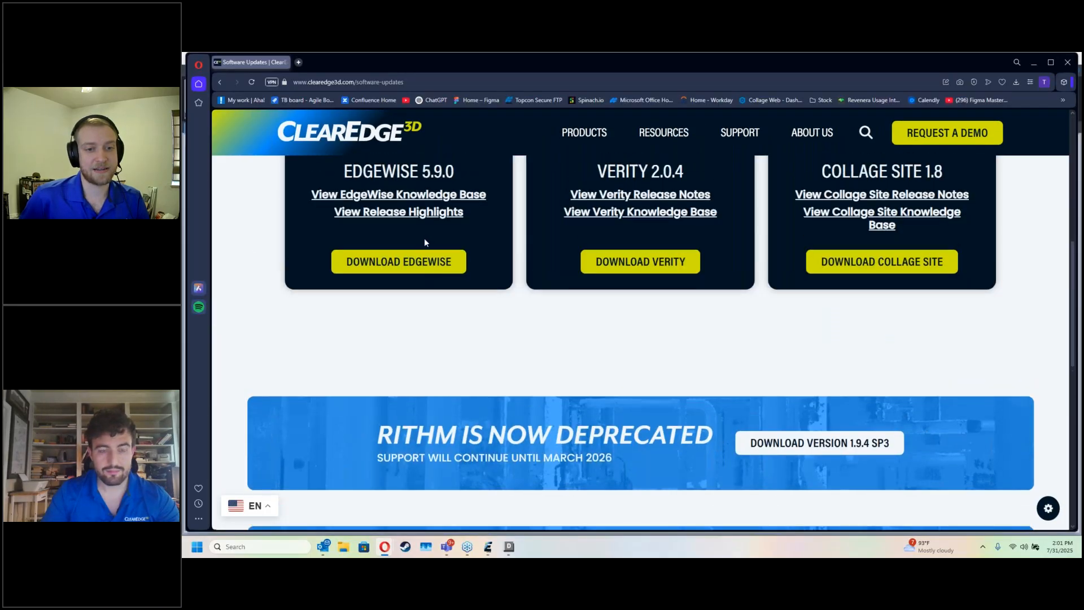